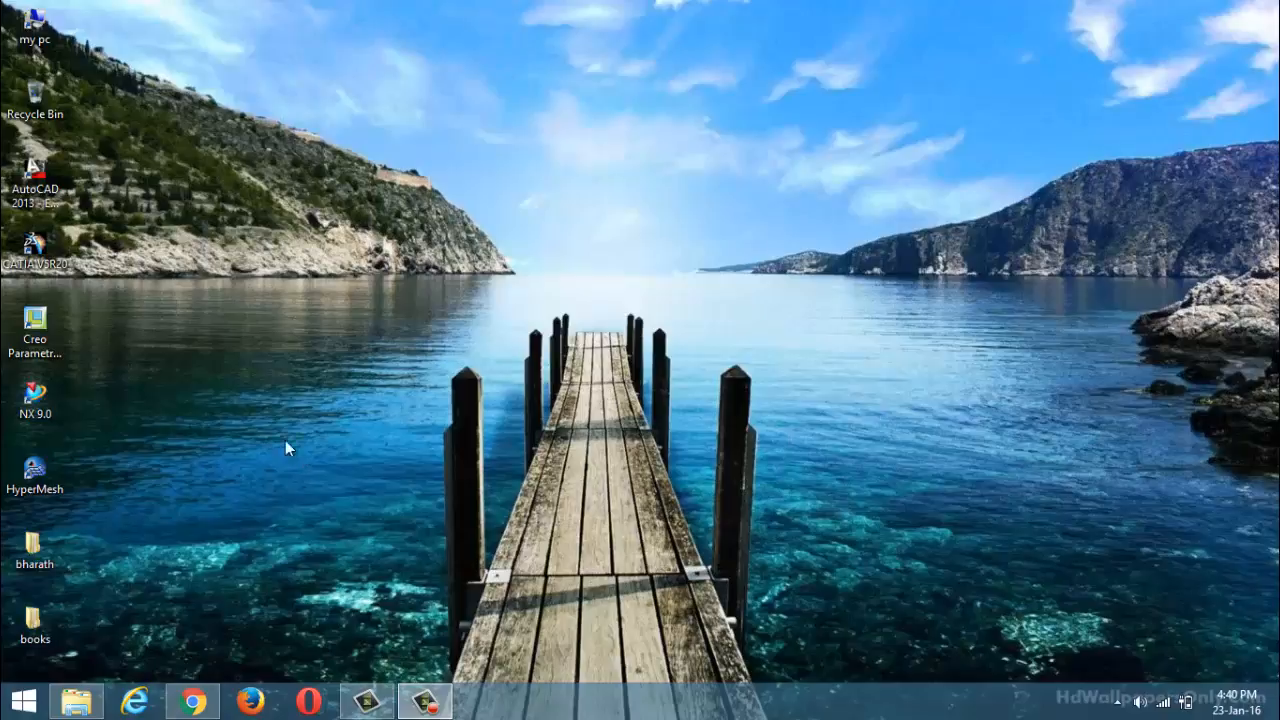
Open AutoCAD 2013 from the desktop
{"action": "left_click", "coordinate": [36, 197]}
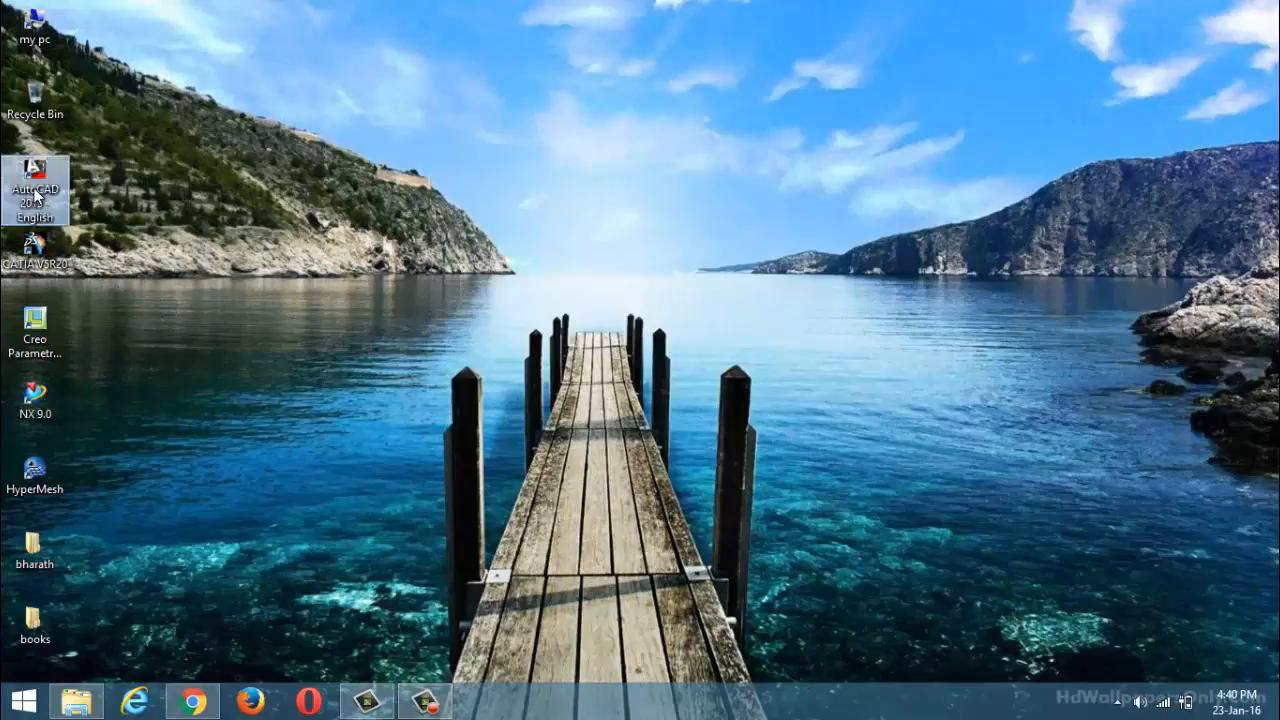
{"action": "double_click", "coordinate": [36, 197]}
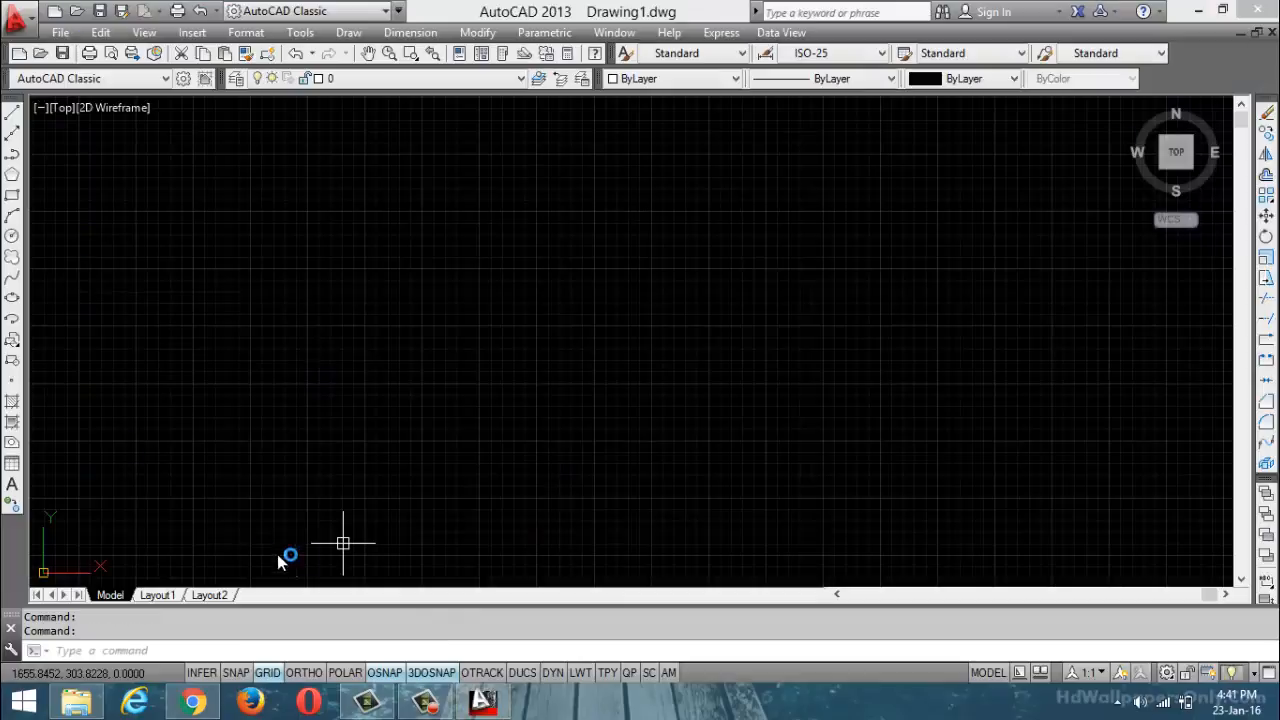
{"action": "left_click", "coordinate": [428, 705]}
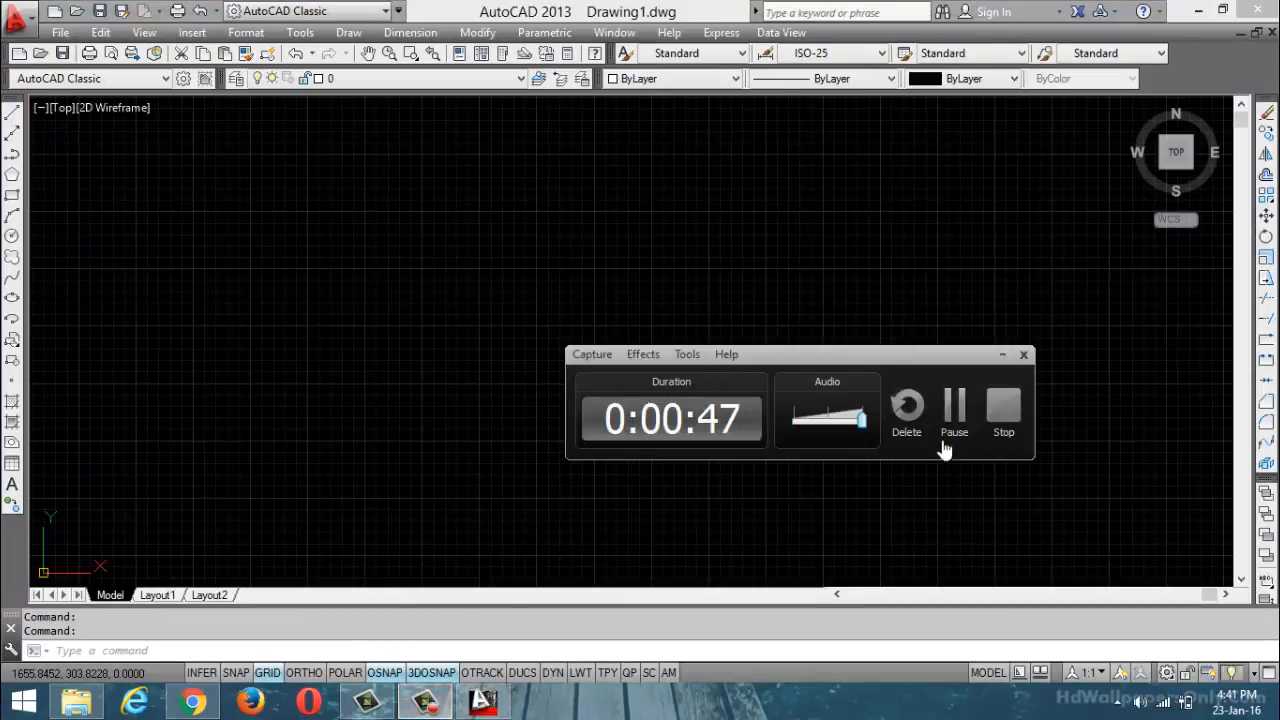
{"action": "left_click", "coordinate": [957, 410]}
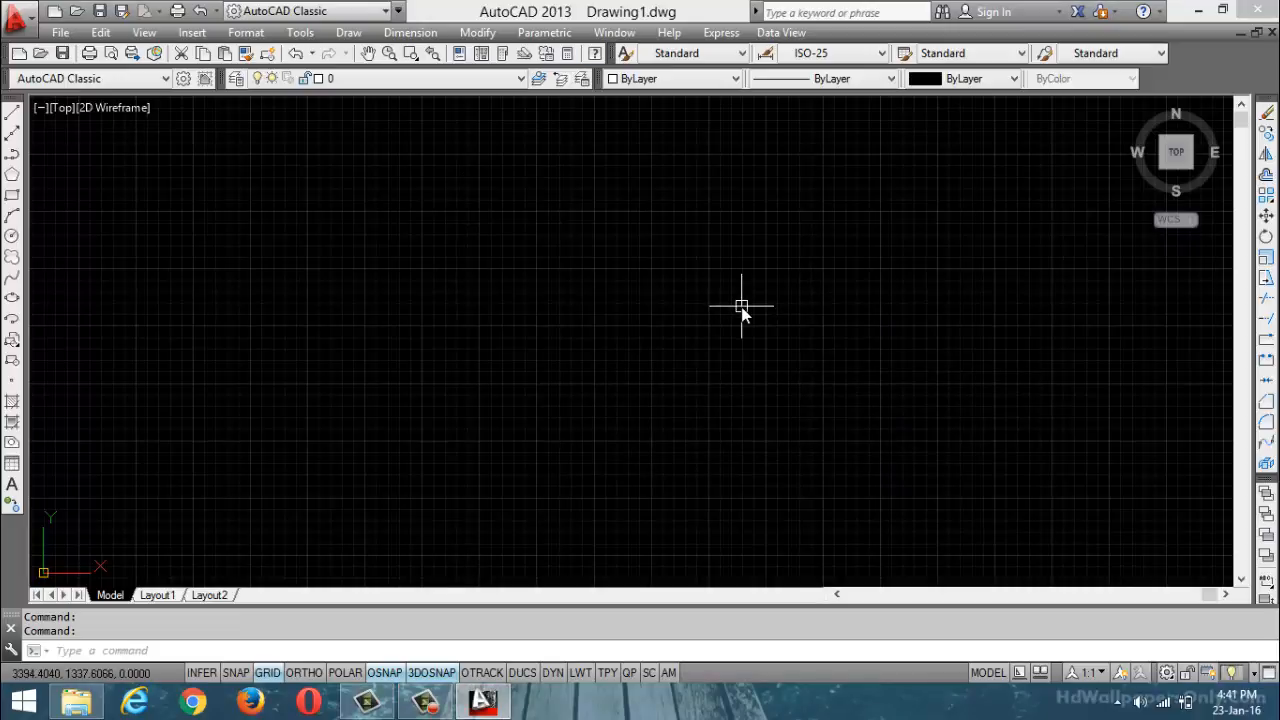
Float the Modify toolbar over the drawing area and dock it back at the edge
{"action": "scroll", "coordinate": [557, 337], "scroll_direction": "down", "scroll_amount": 2}
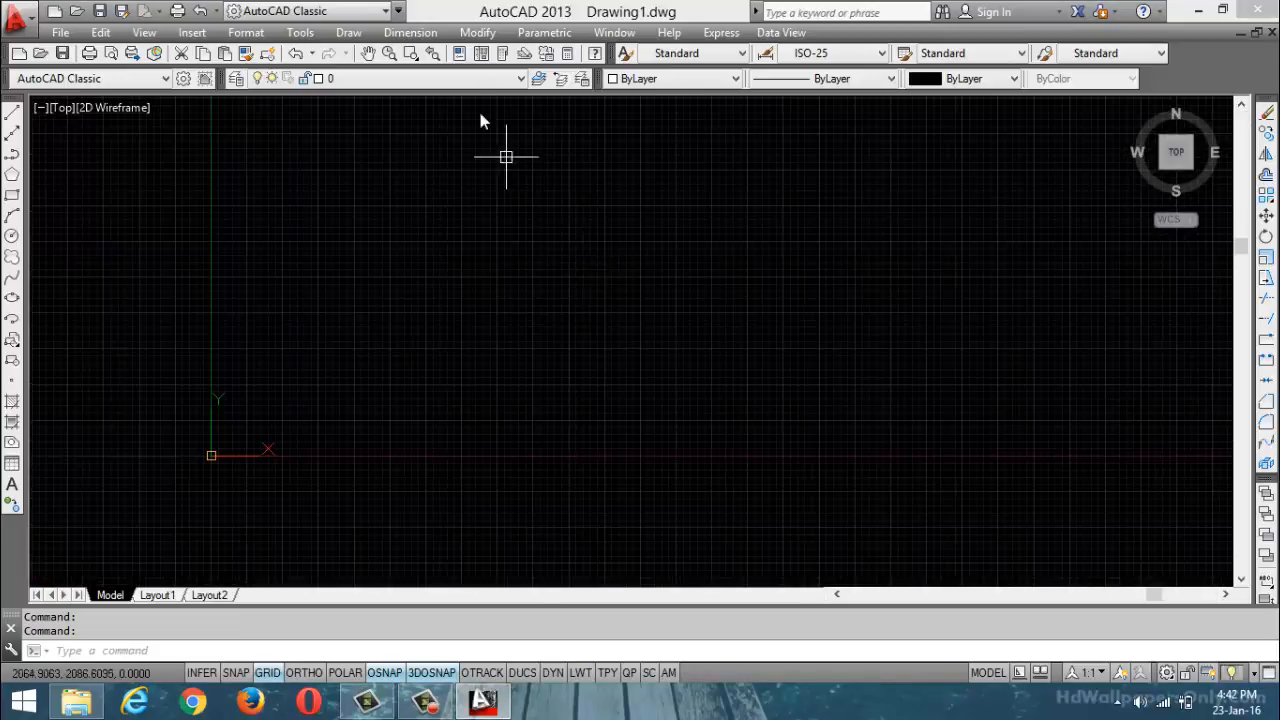
{"action": "left_click", "coordinate": [478, 32]}
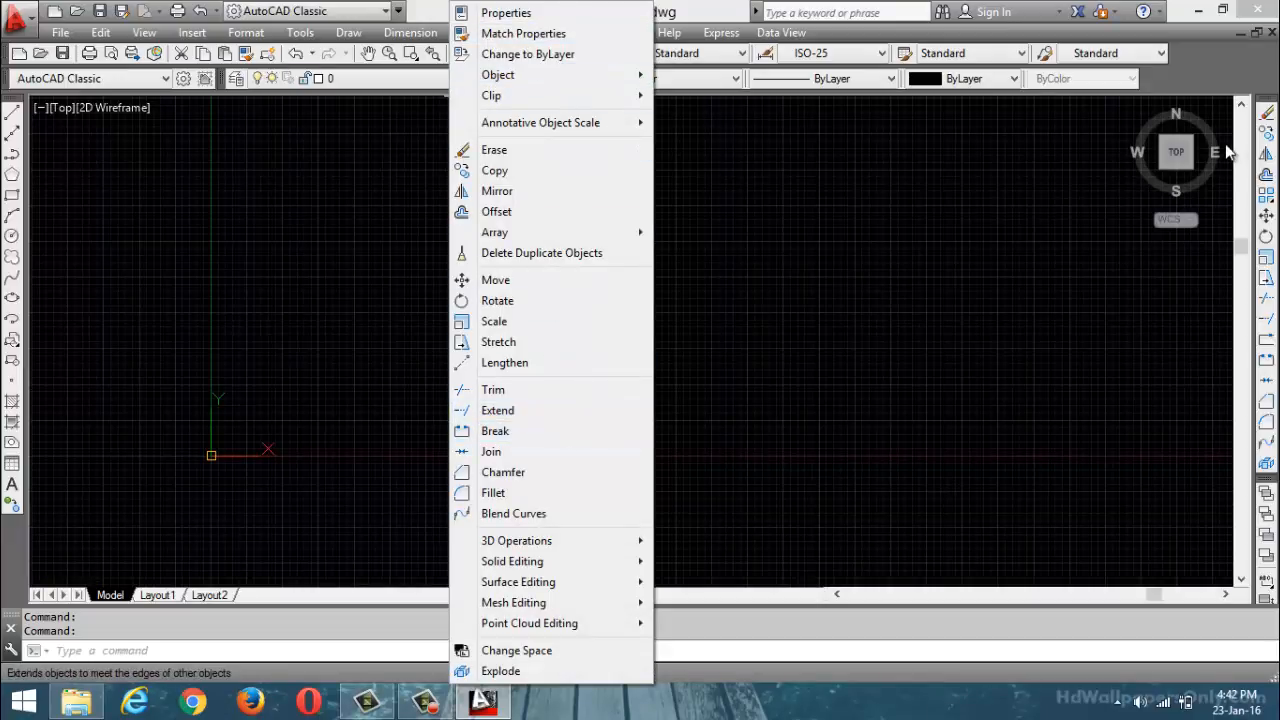
{"action": "left_click_drag", "start_coordinate": [1266, 105], "coordinate": [943, 206]}
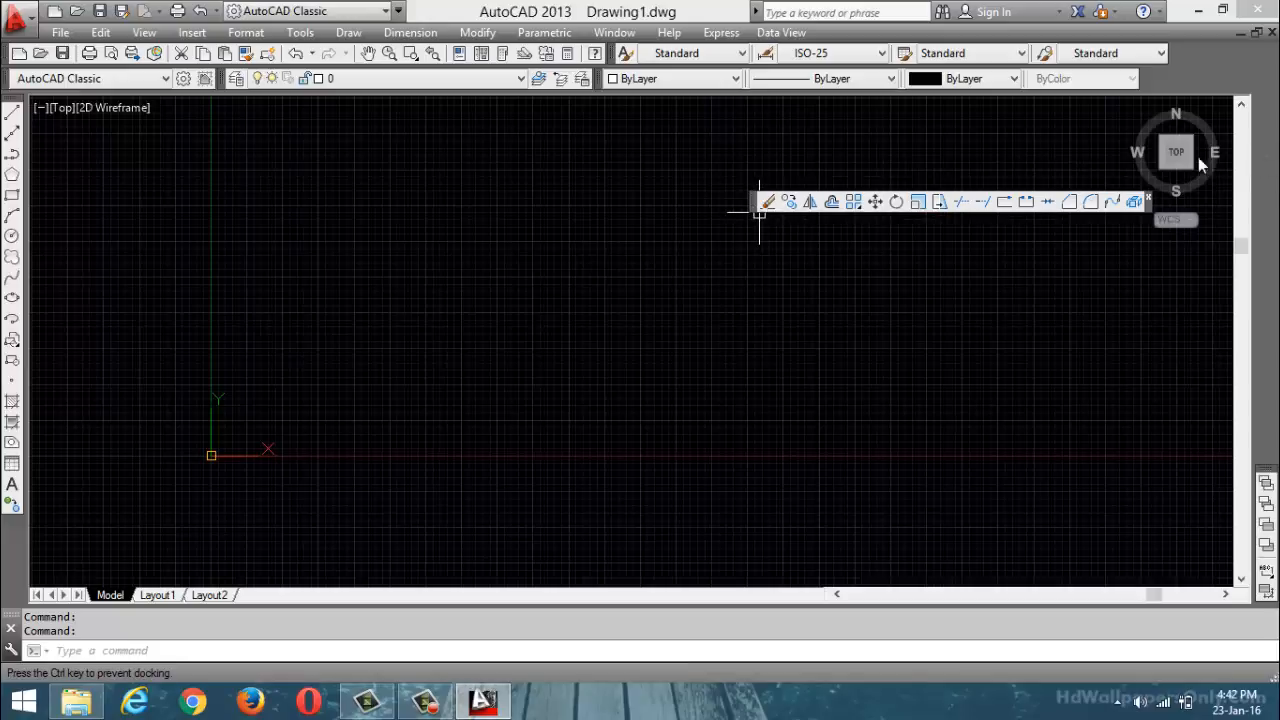
{"action": "left_click_drag", "start_coordinate": [1198, 158], "coordinate": [852, 256]}
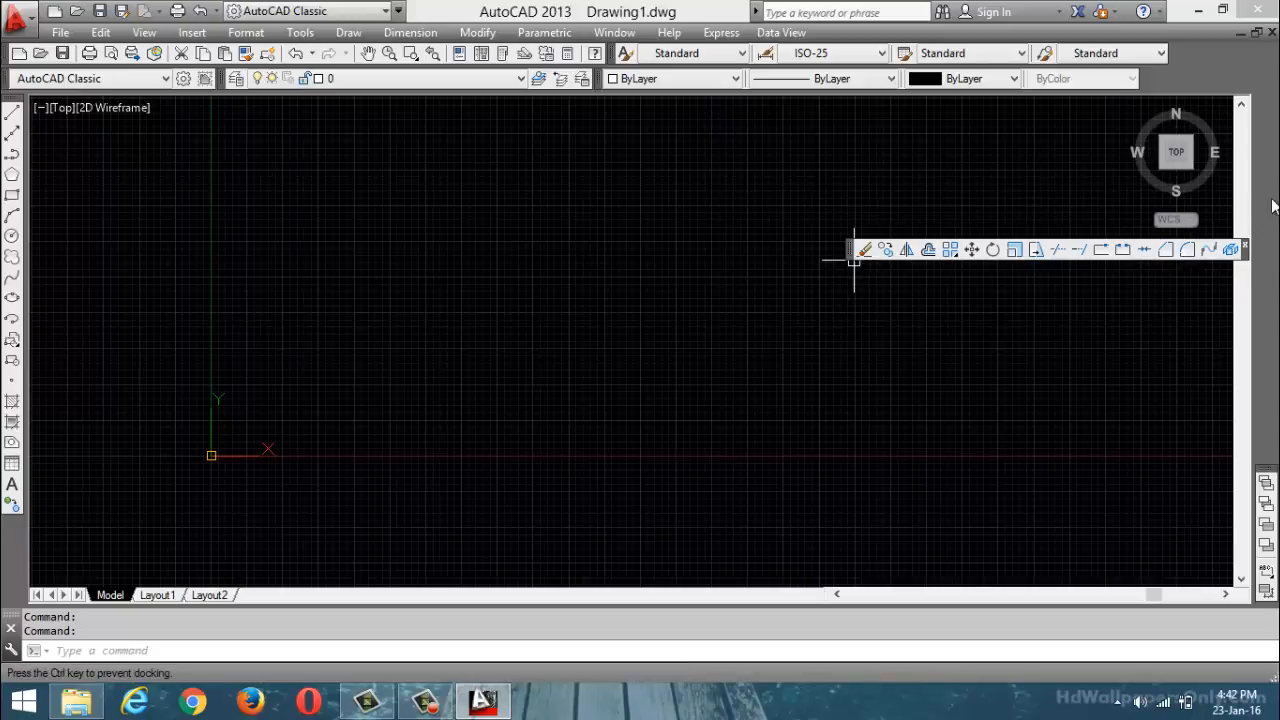
{"action": "left_click_drag", "start_coordinate": [1272, 200], "coordinate": [985, 225]}
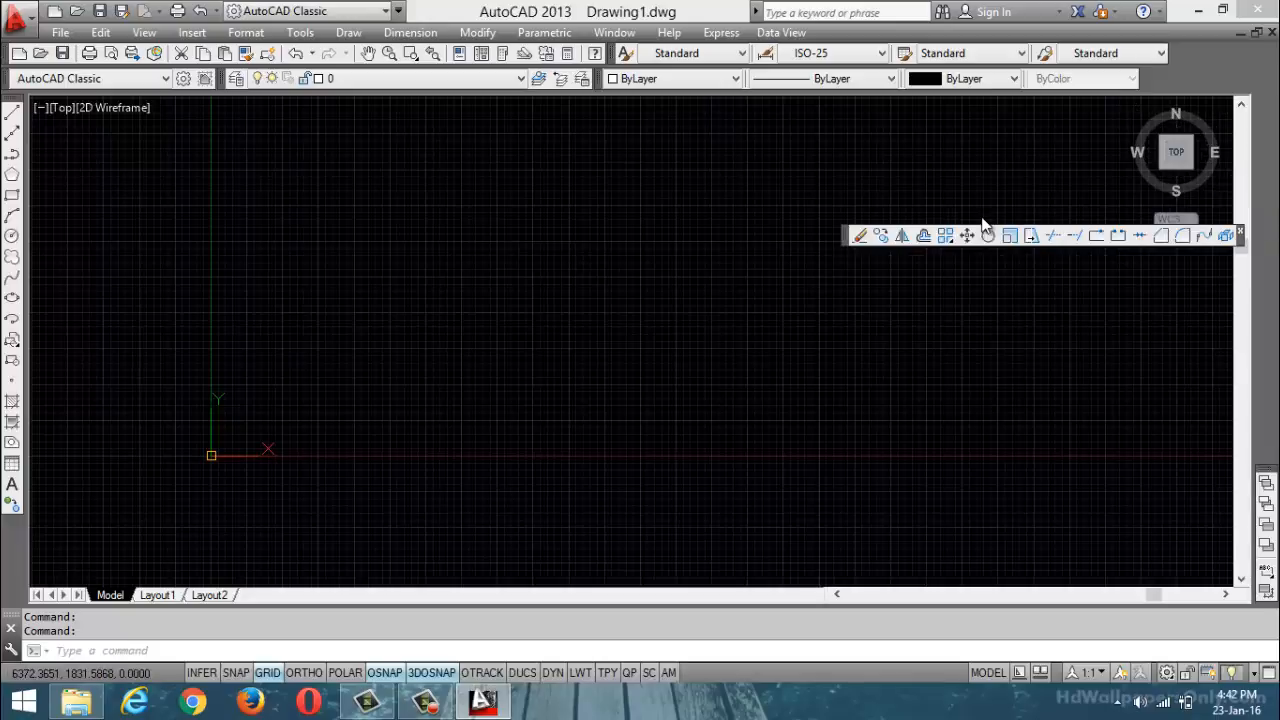
{"action": "left_click", "coordinate": [430, 704]}
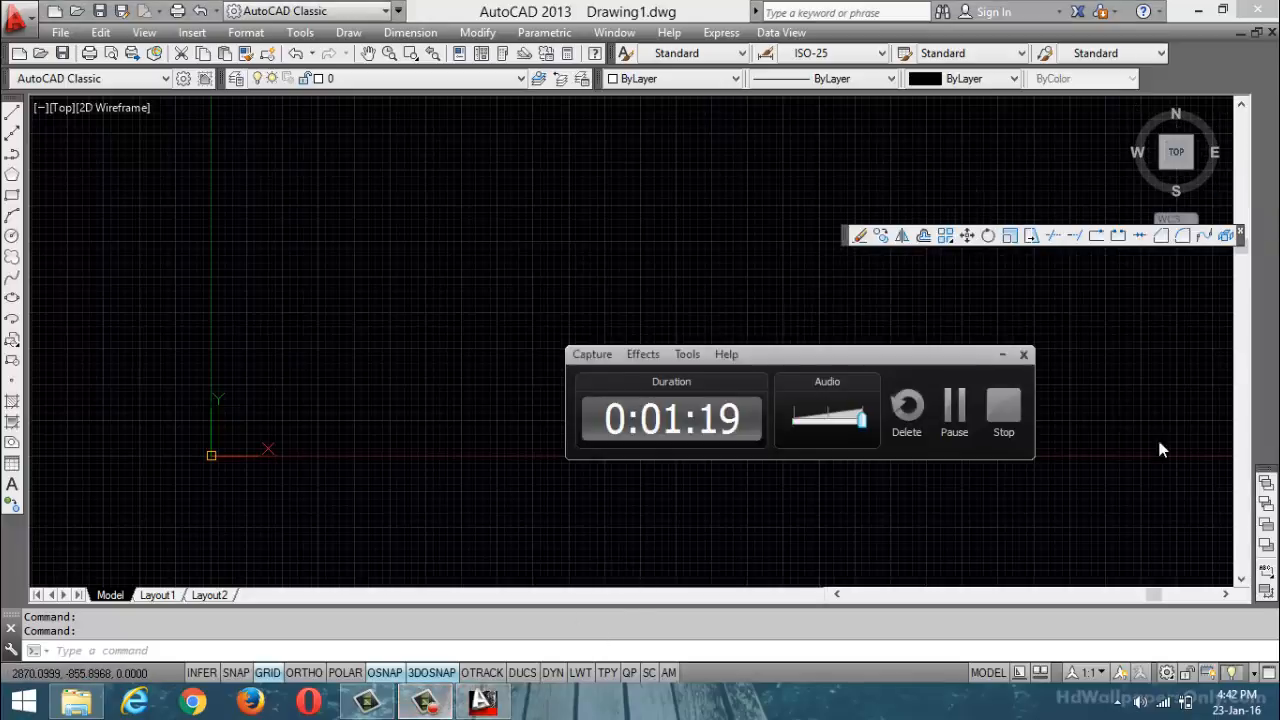
{"action": "left_click", "coordinate": [954, 408]}
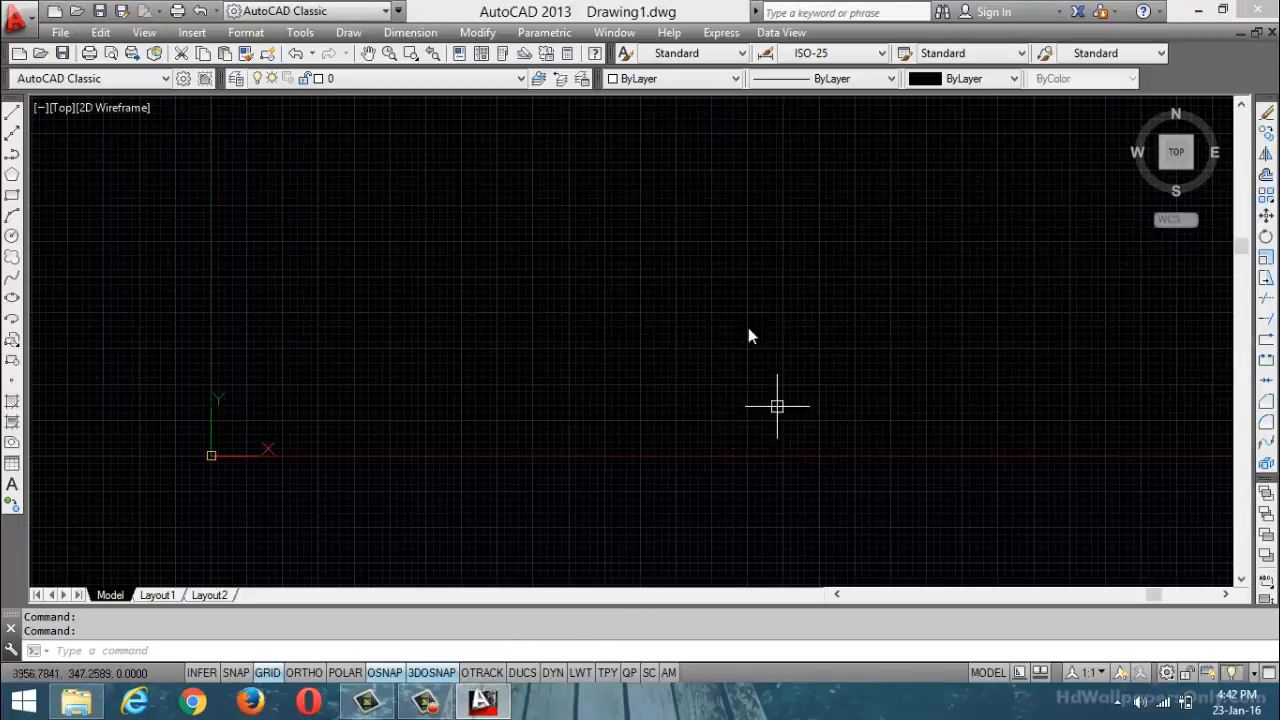
{"action": "left_click", "coordinate": [478, 33]}
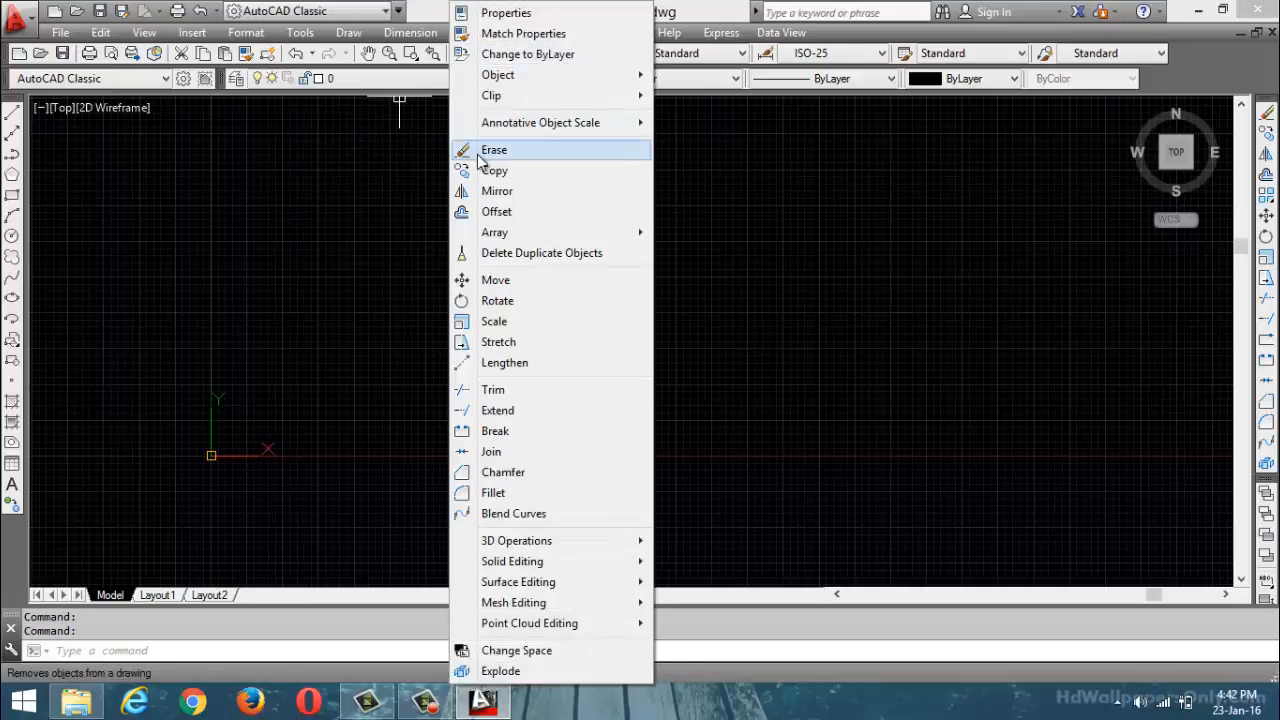
{"action": "left_click", "coordinate": [425, 703]}
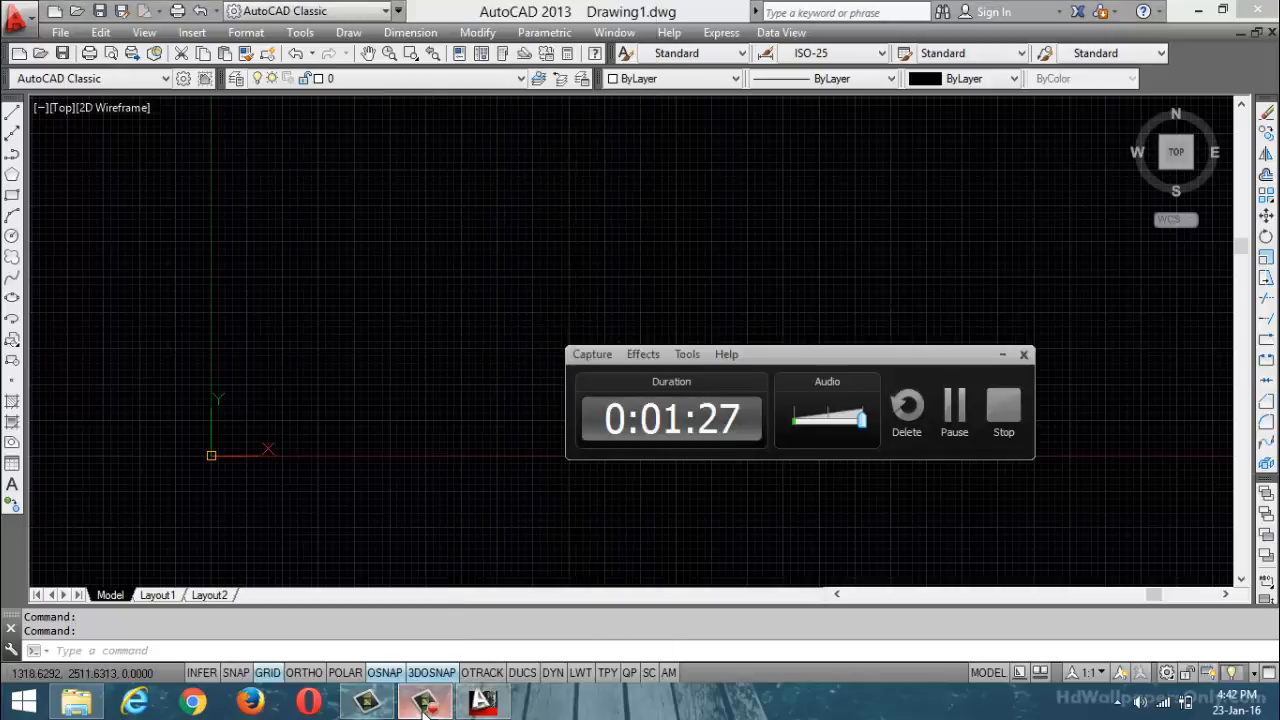
{"action": "left_click", "coordinate": [425, 703]}
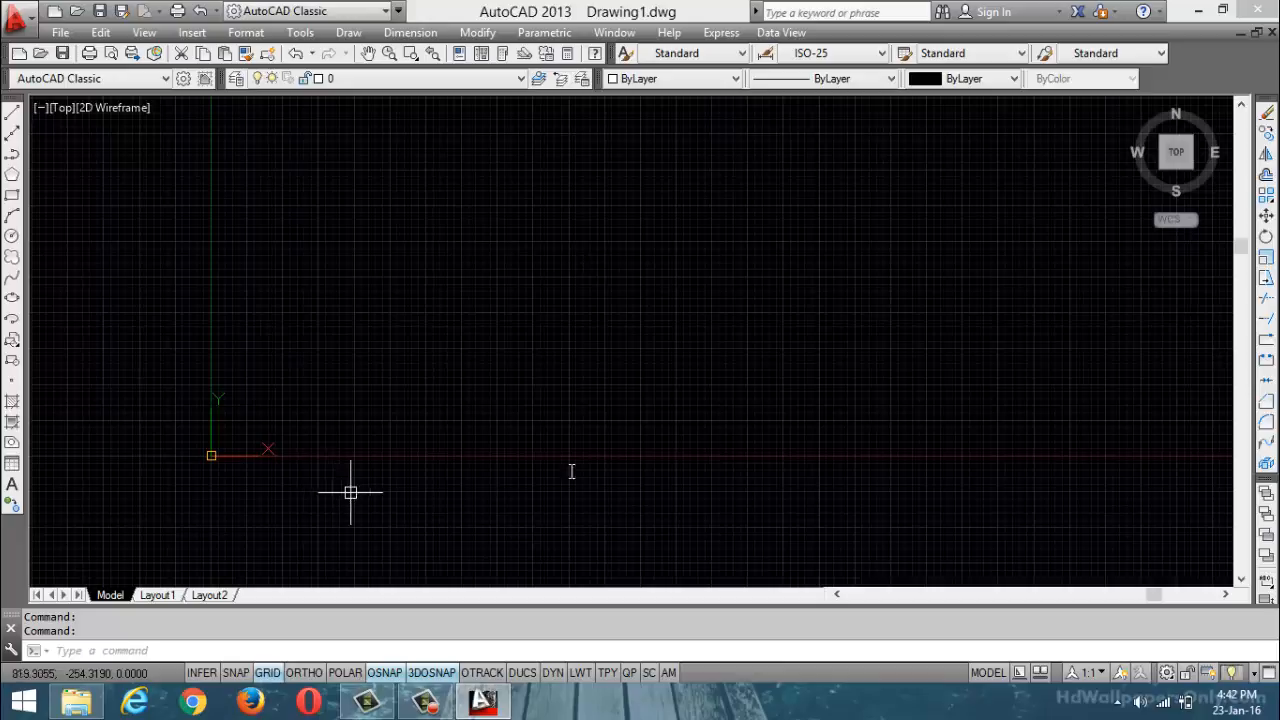
Draw an open zigzag chain of nine connected line segments across the drawing area, starting just left of the origin
{"action": "left_click", "coordinate": [12, 114]}
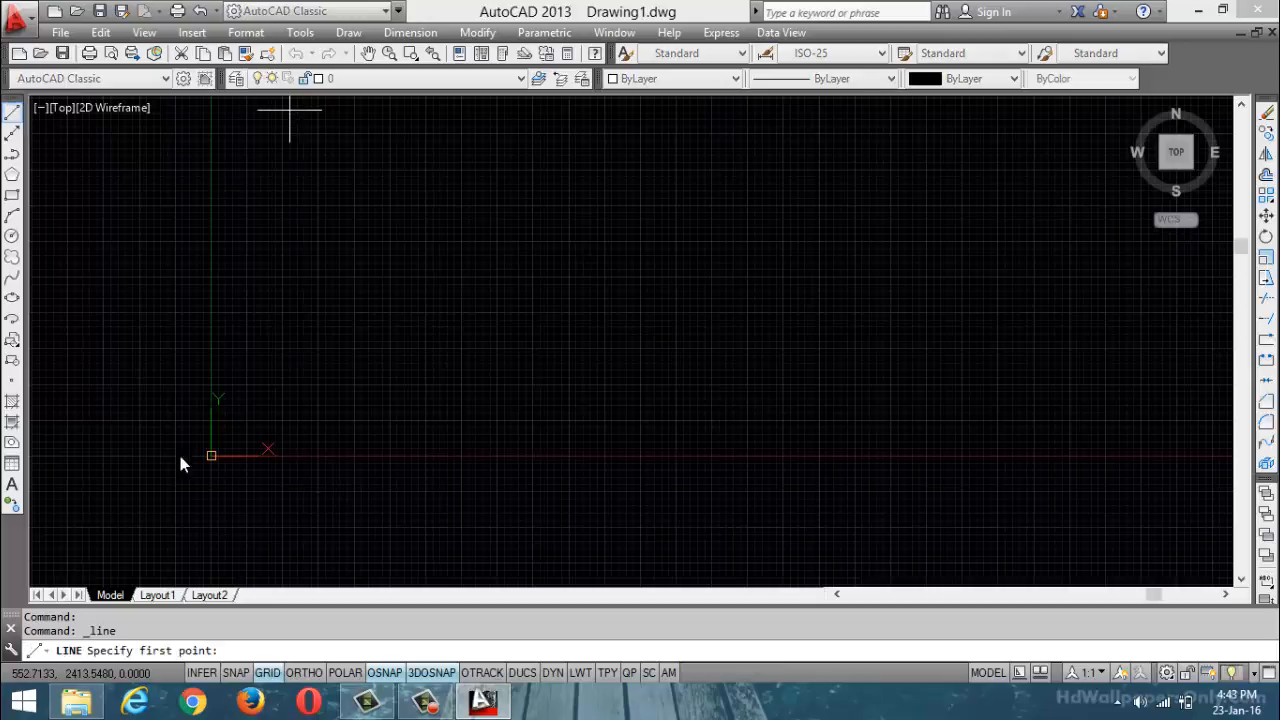
{"action": "left_click", "coordinate": [173, 455]}
{"action": "left_click", "coordinate": [312, 217]}
{"action": "left_click", "coordinate": [429, 386]}
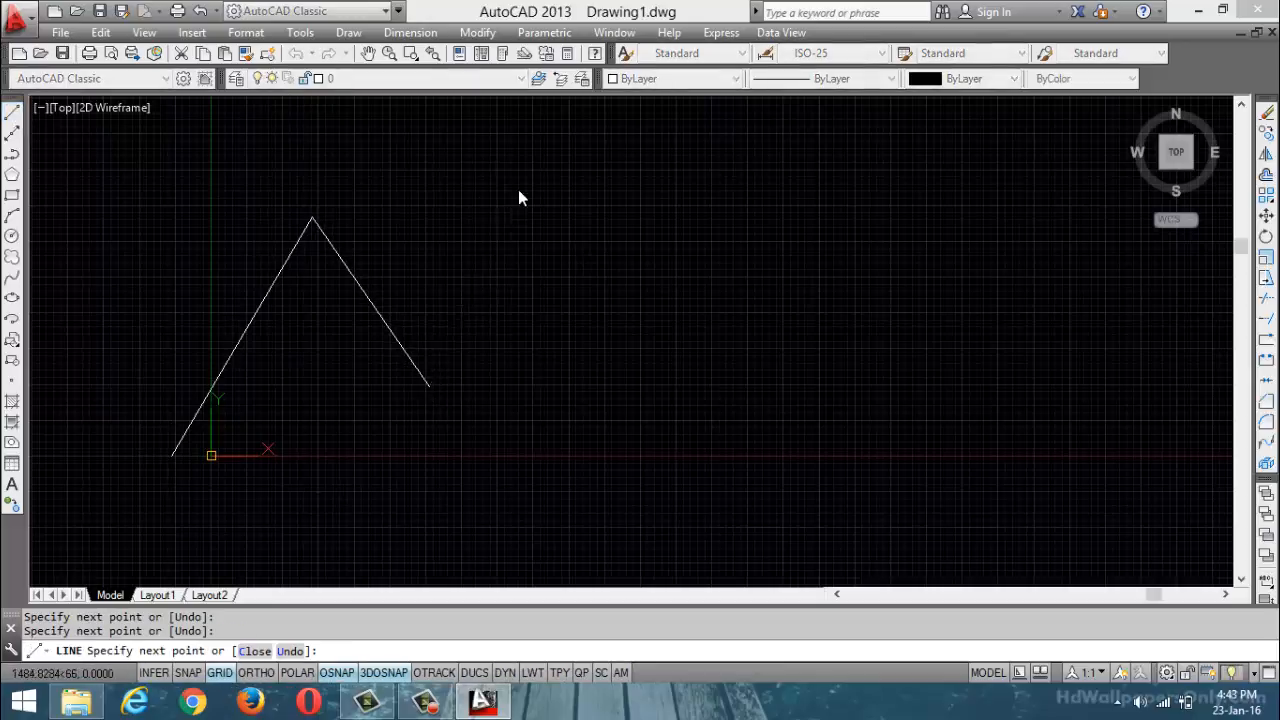
{"action": "left_click", "coordinate": [516, 191]}
{"action": "left_click", "coordinate": [640, 355]}
{"action": "left_click", "coordinate": [808, 189]}
{"action": "left_click", "coordinate": [779, 540]}
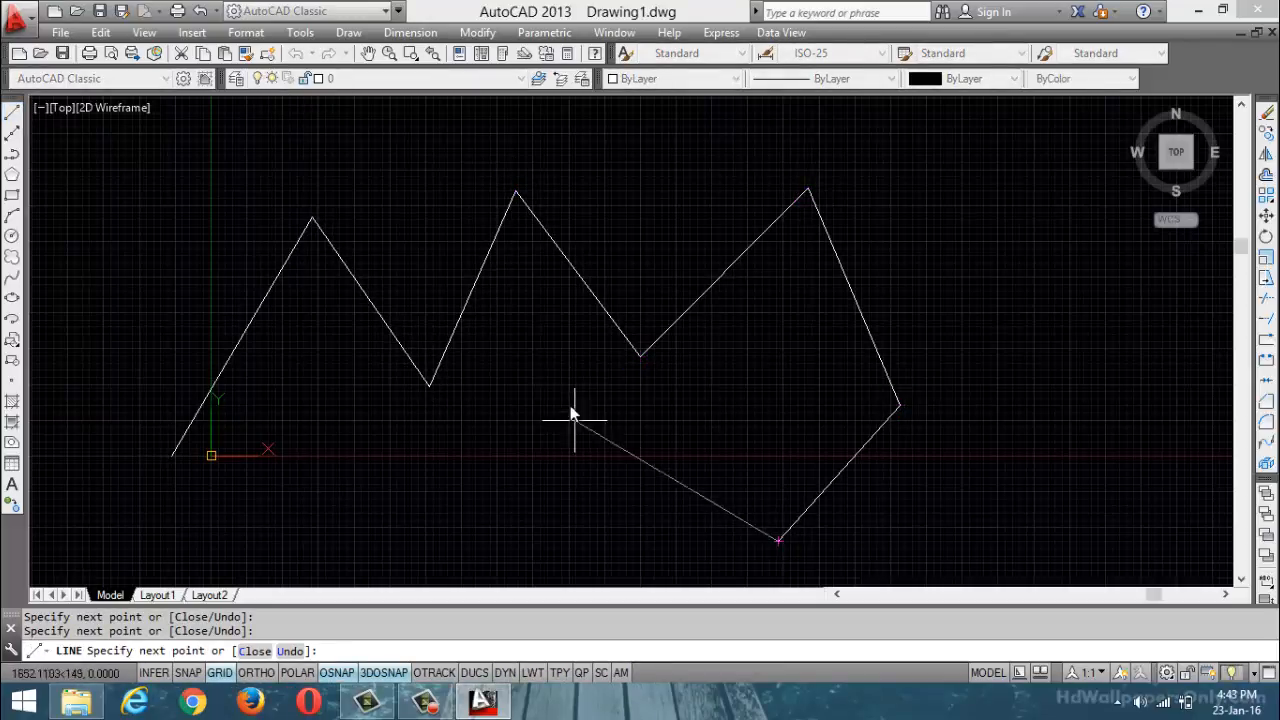
{"action": "left_click", "coordinate": [570, 400]}
{"action": "left_click", "coordinate": [505, 485]}
{"action": "key", "text": "Return"}
{"action": "key", "text": "Escape"}
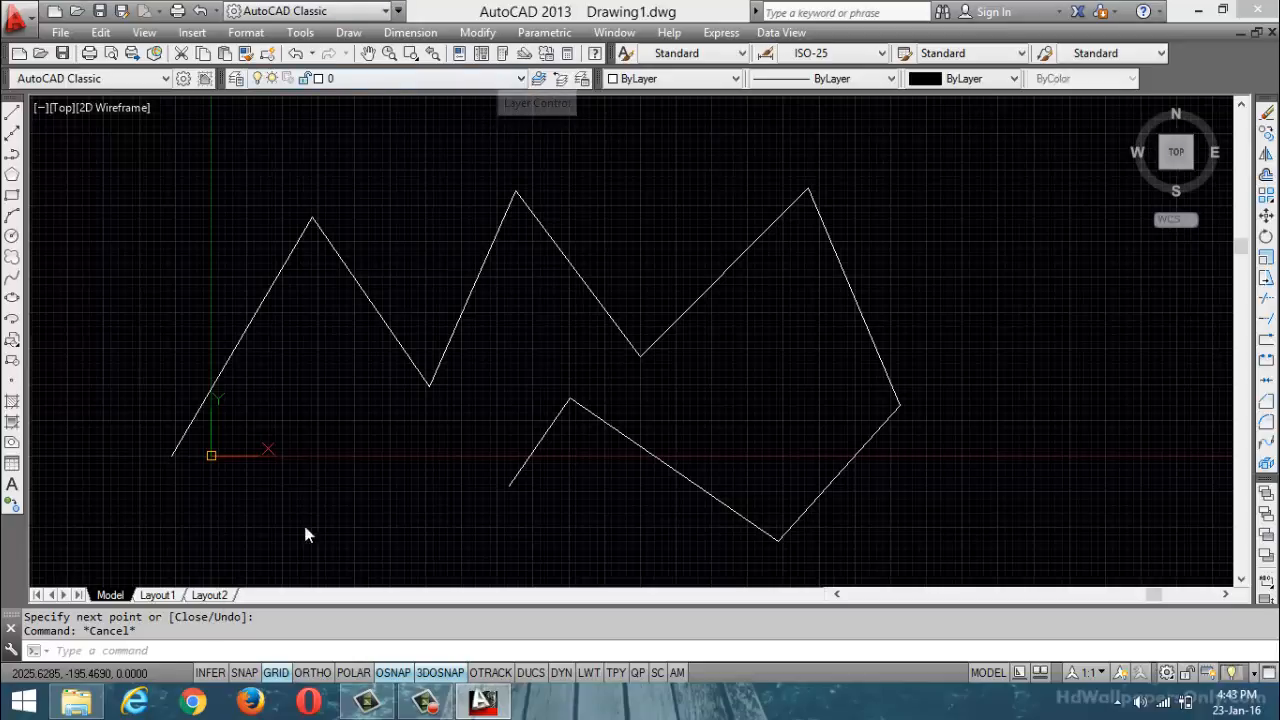
Erase the first and fourth segments of the zigzag with the Erase command, and undo the erasure
{"action": "left_click", "coordinate": [172, 649]}
{"action": "type", "text": "e"}
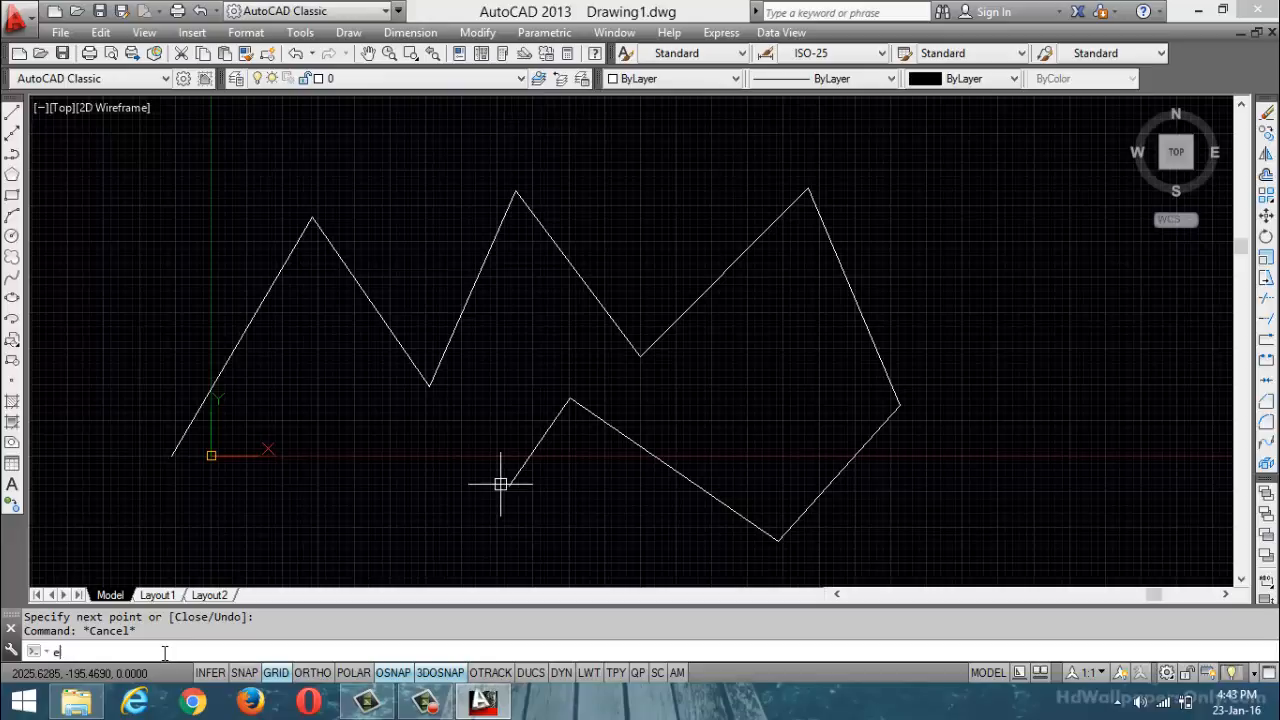
{"action": "key", "text": "Return"}
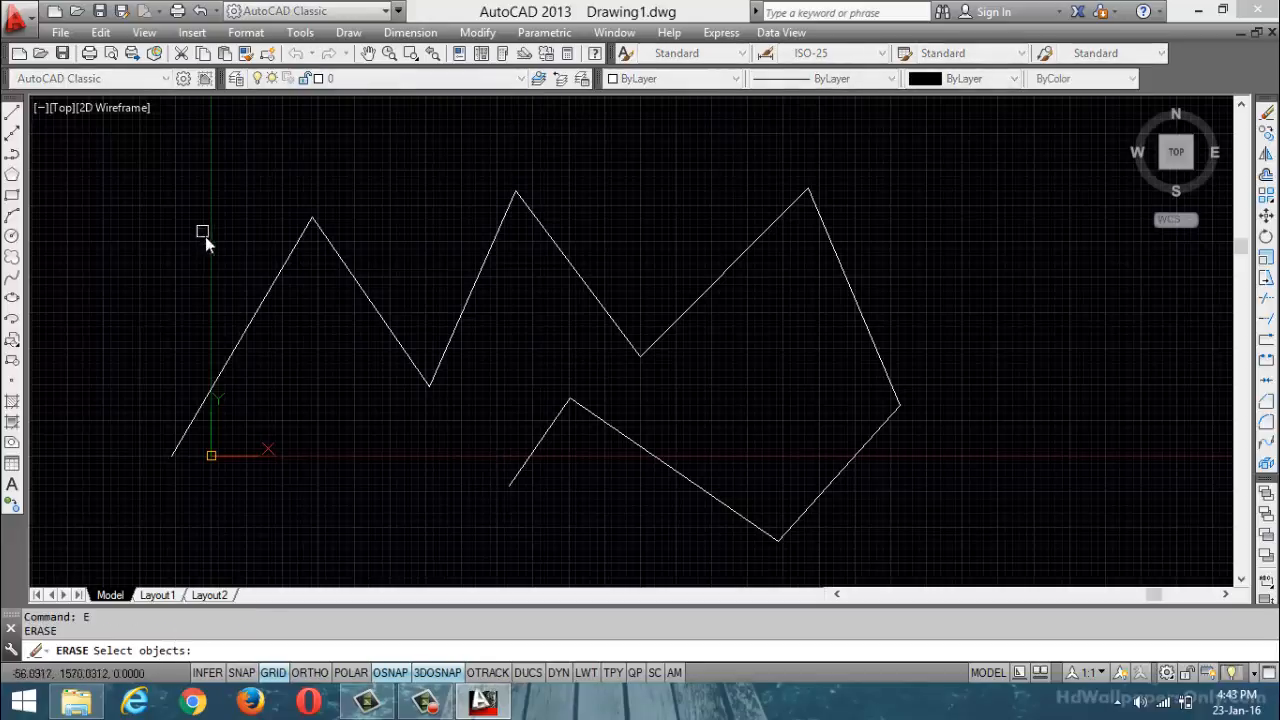
{"action": "left_click", "coordinate": [242, 337]}
{"action": "left_click", "coordinate": [573, 271]}
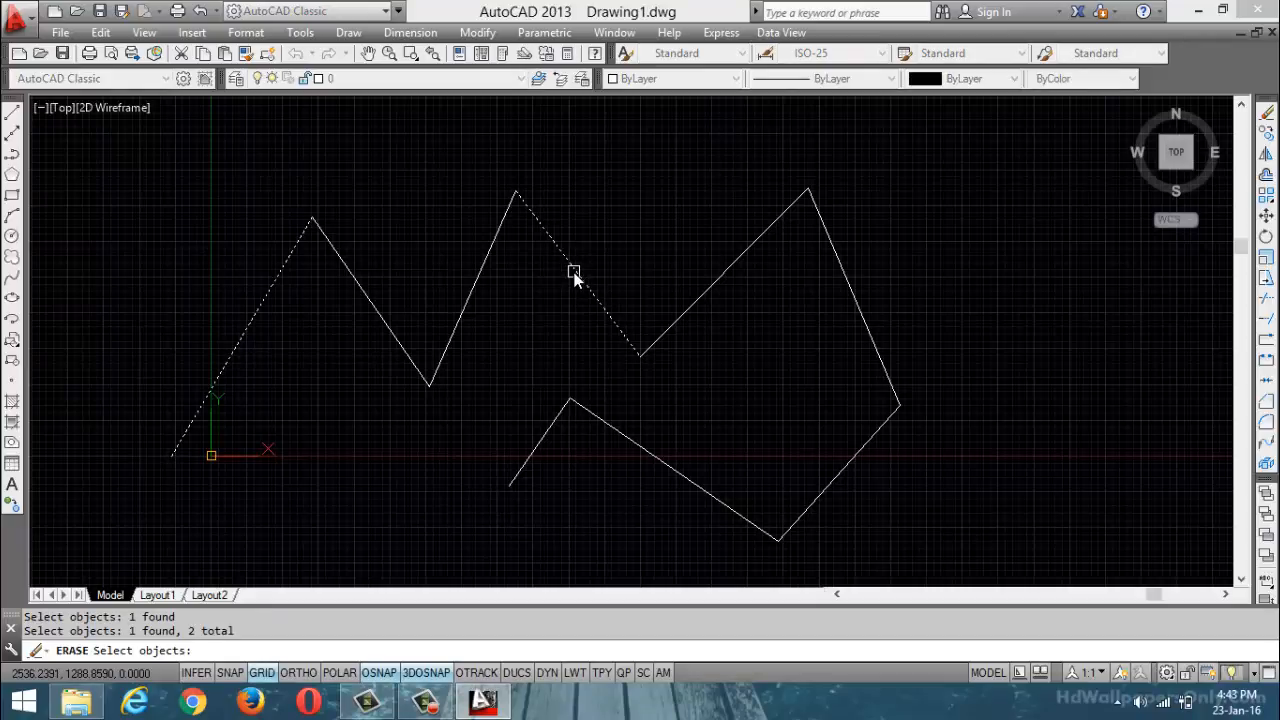
{"action": "key", "text": "Return"}
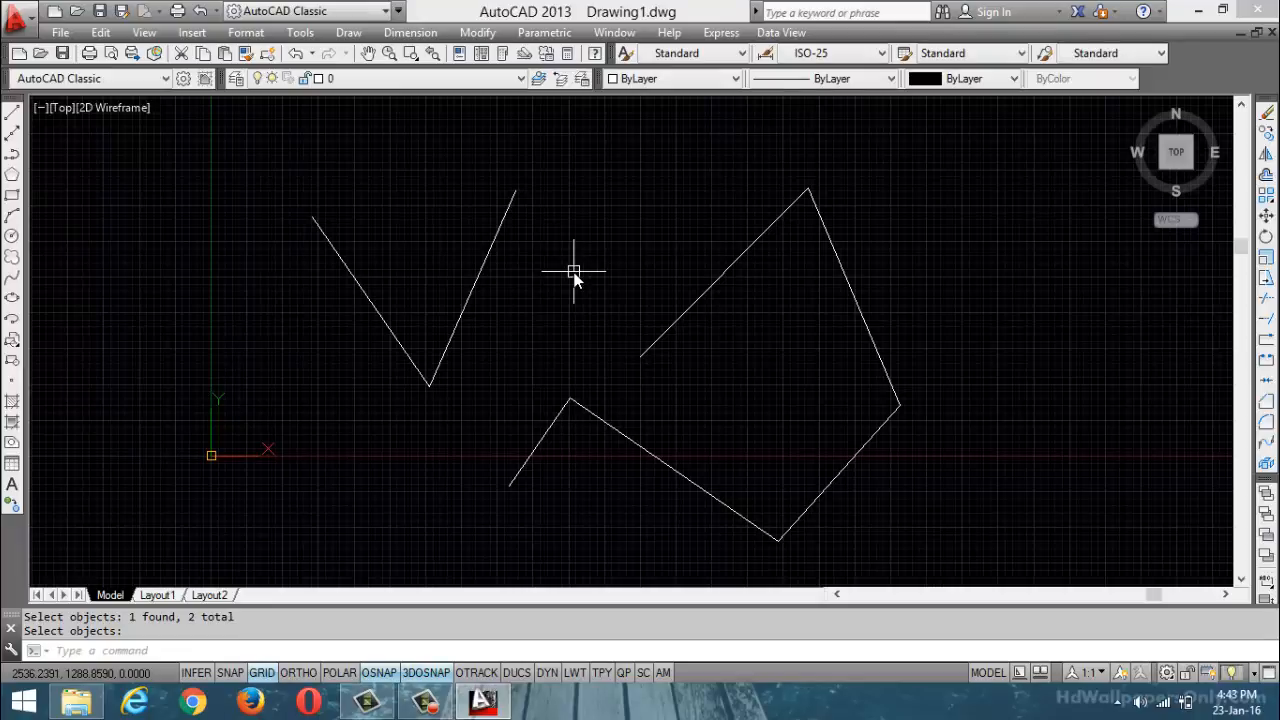
{"action": "key", "text": "ctrl+z"}
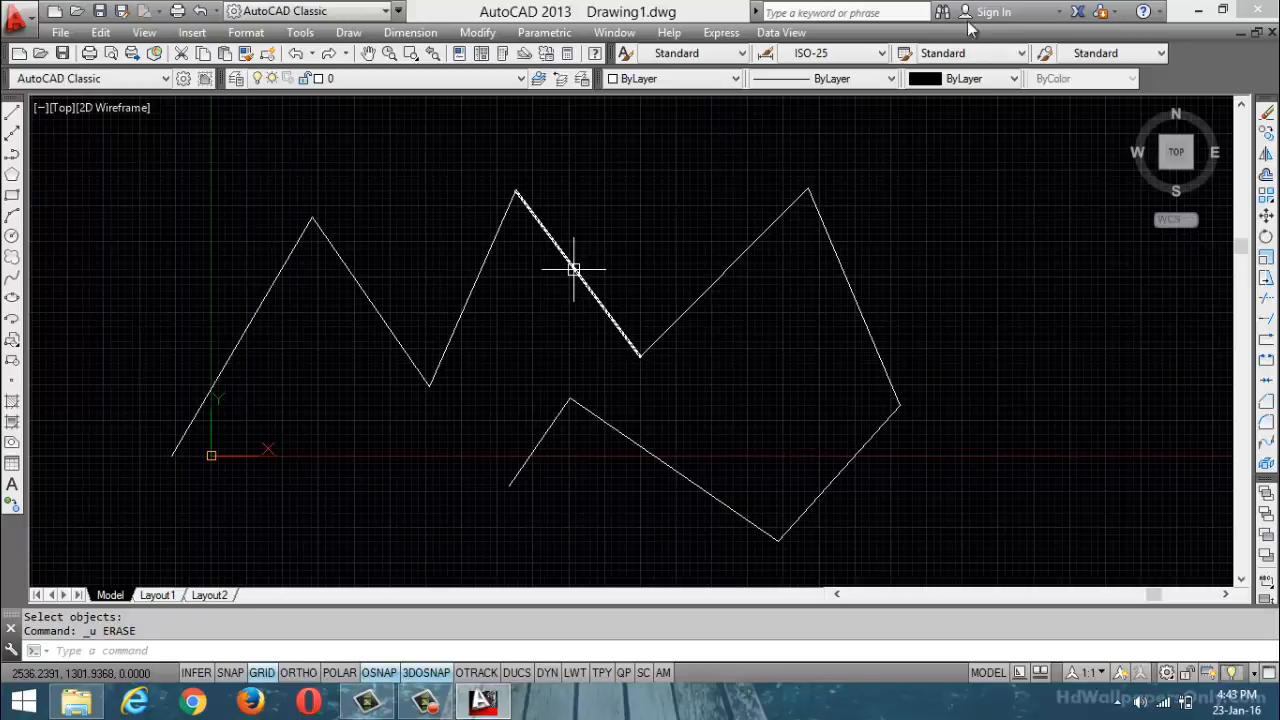
Preselect the zigzag's first and fourth segments, delete them directly without starting a command, and undo the deletion
{"action": "left_click", "coordinate": [254, 317]}
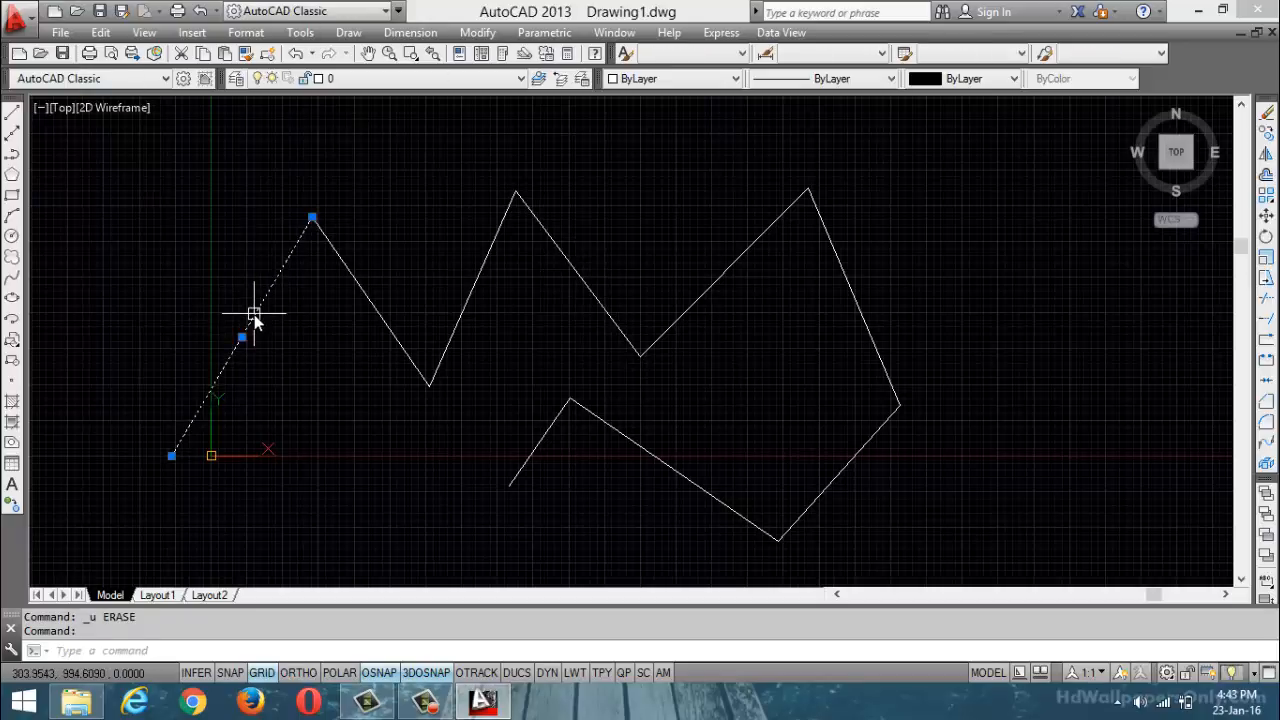
{"action": "left_click", "coordinate": [581, 276]}
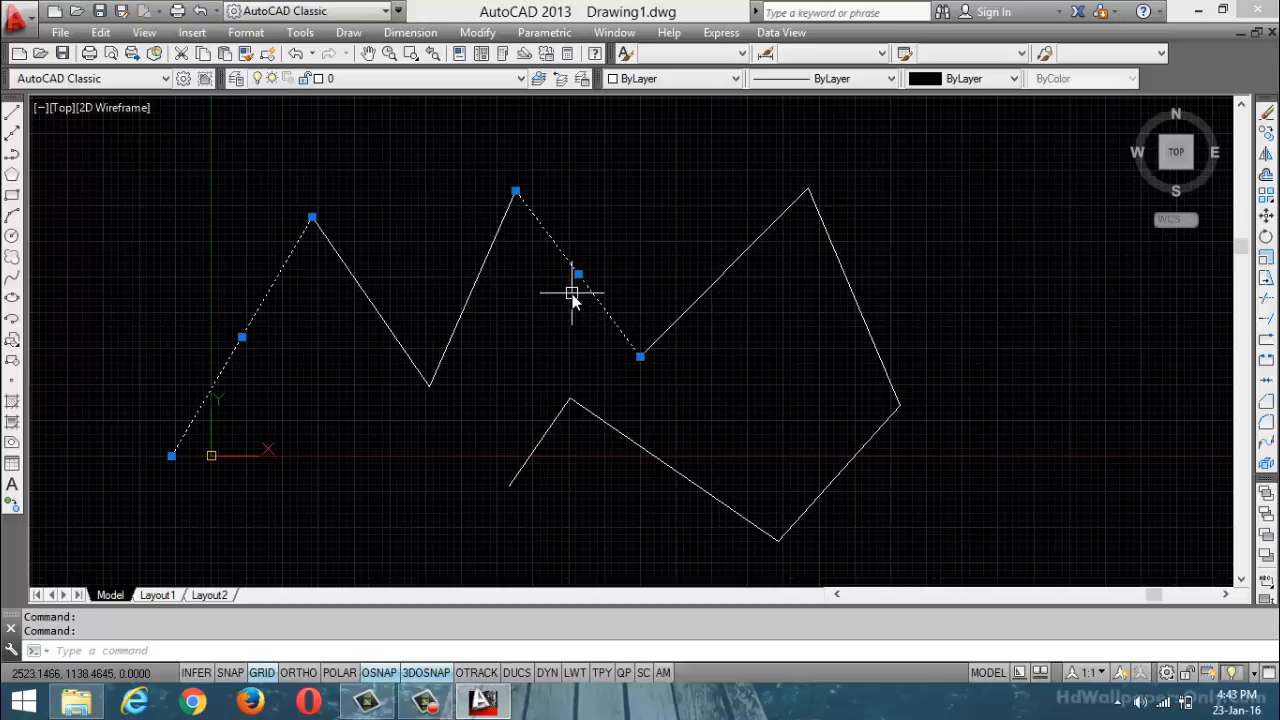
{"action": "key", "text": "Delete"}
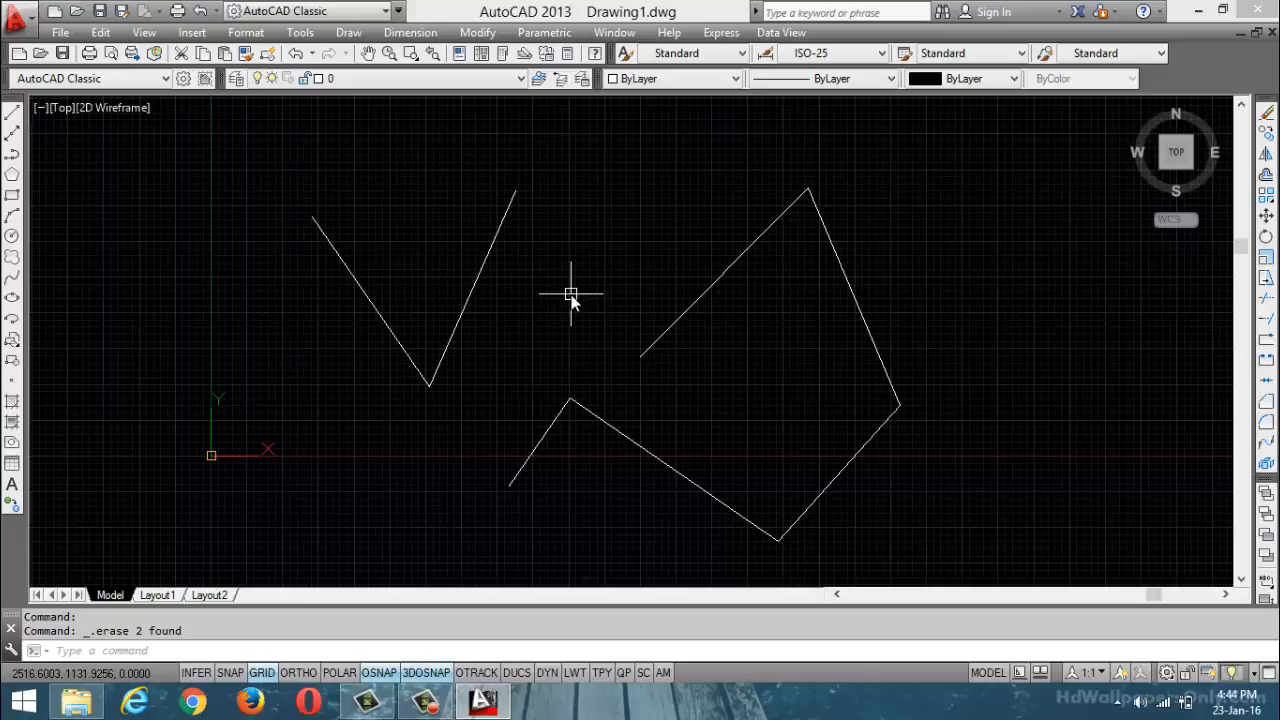
{"action": "key", "text": "ctrl+z"}
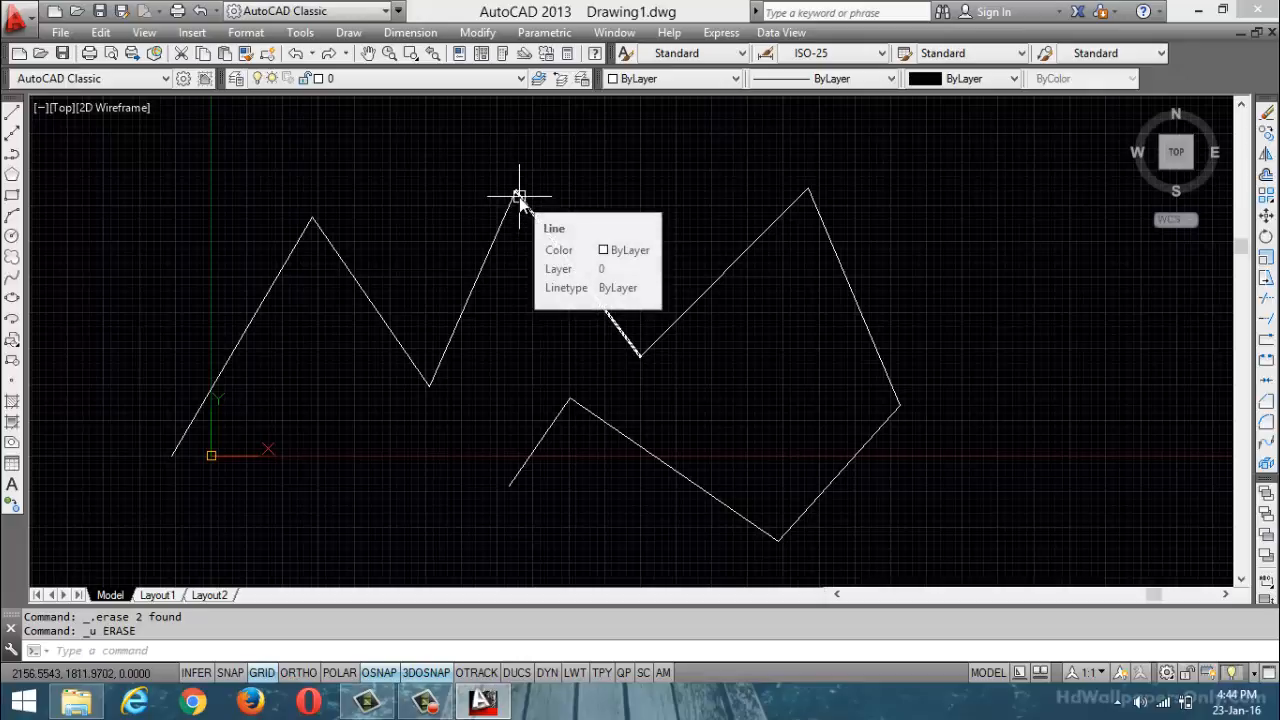
Select every object in the drawing, delete them all at once, and undo the deletion
{"action": "key", "text": "ctrl+a"}
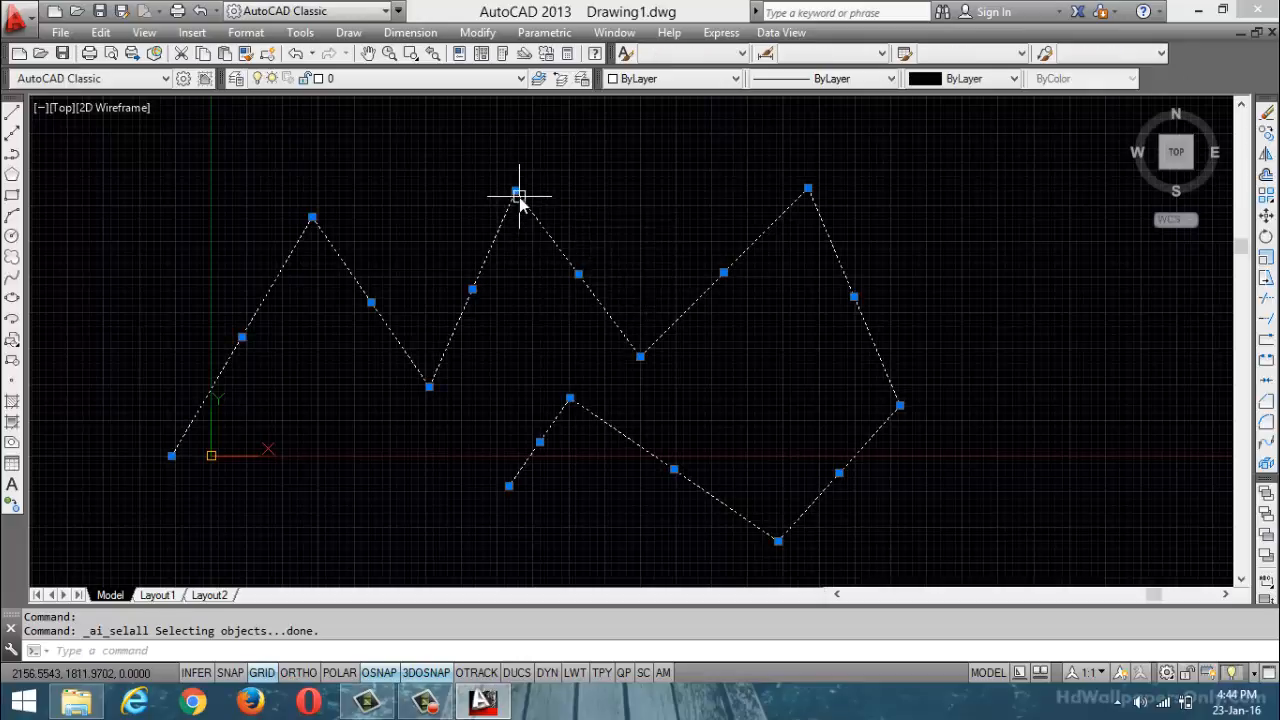
{"action": "key", "text": "Delete"}
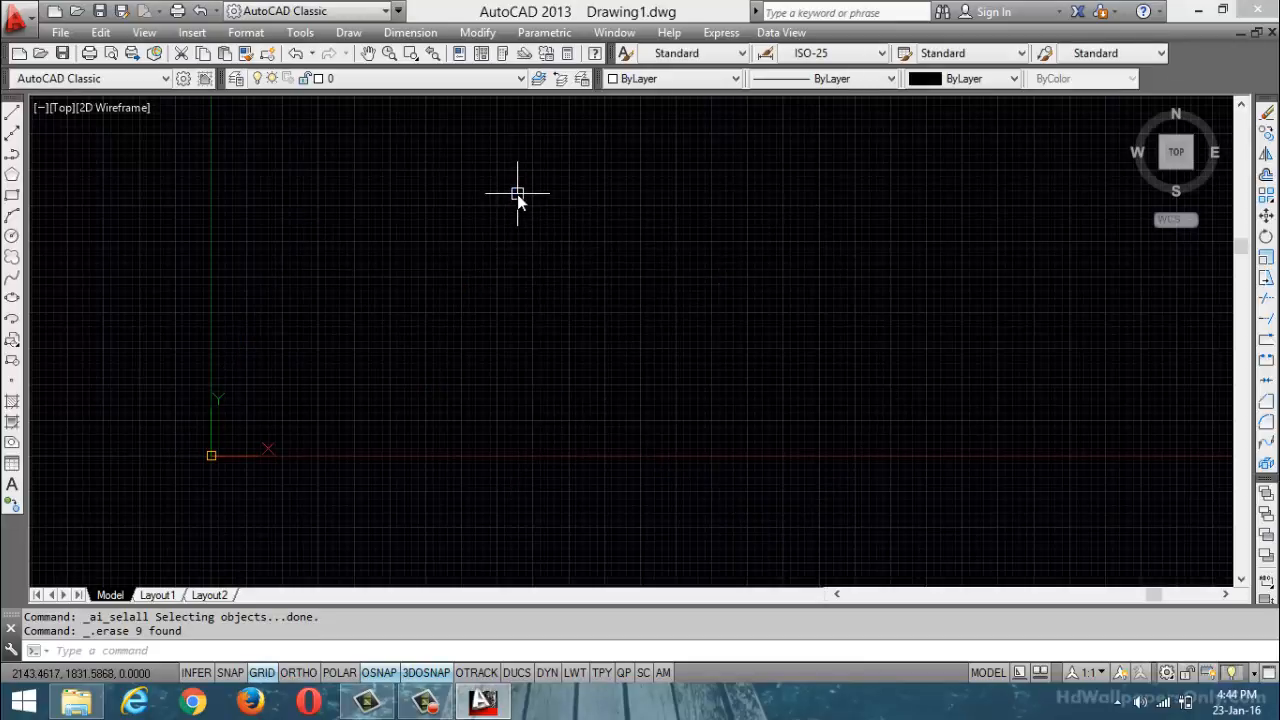
{"action": "key", "text": "ctrl+z"}
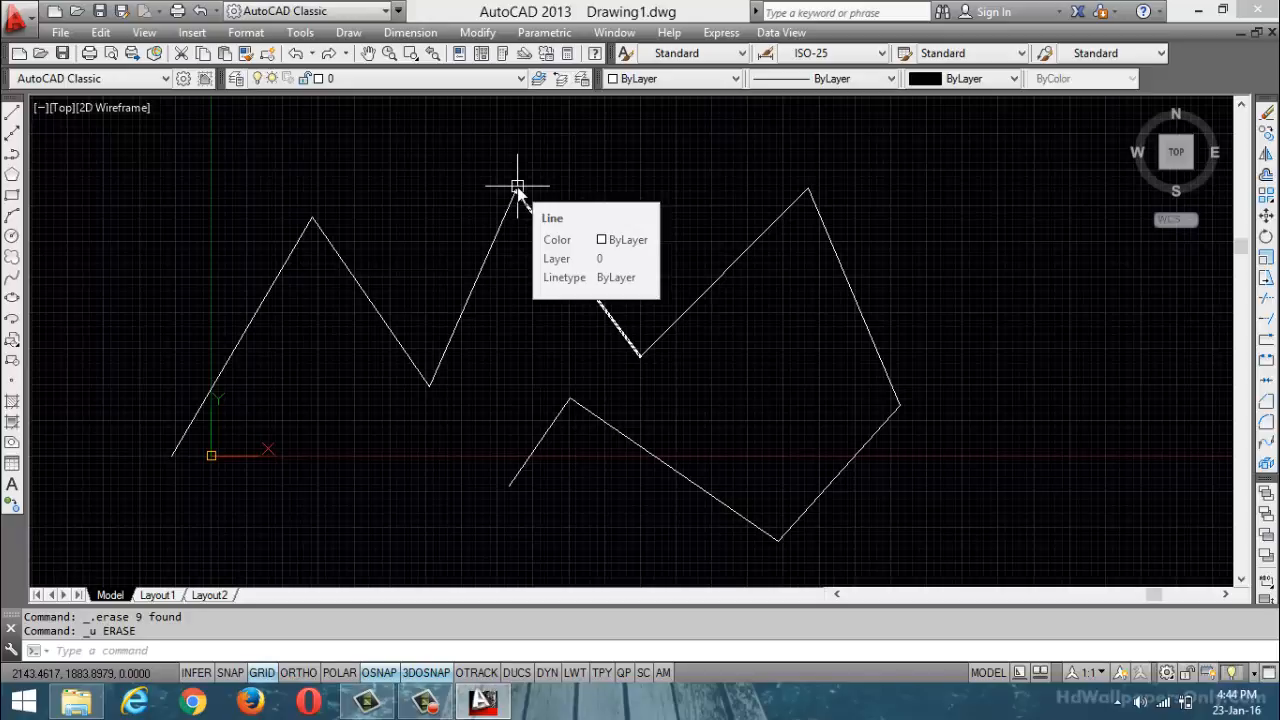
Start the Erase command, enclose the whole zigzag in a selection window, and cancel the command
{"action": "type", "text": "E"}
{"action": "key", "text": "Return"}
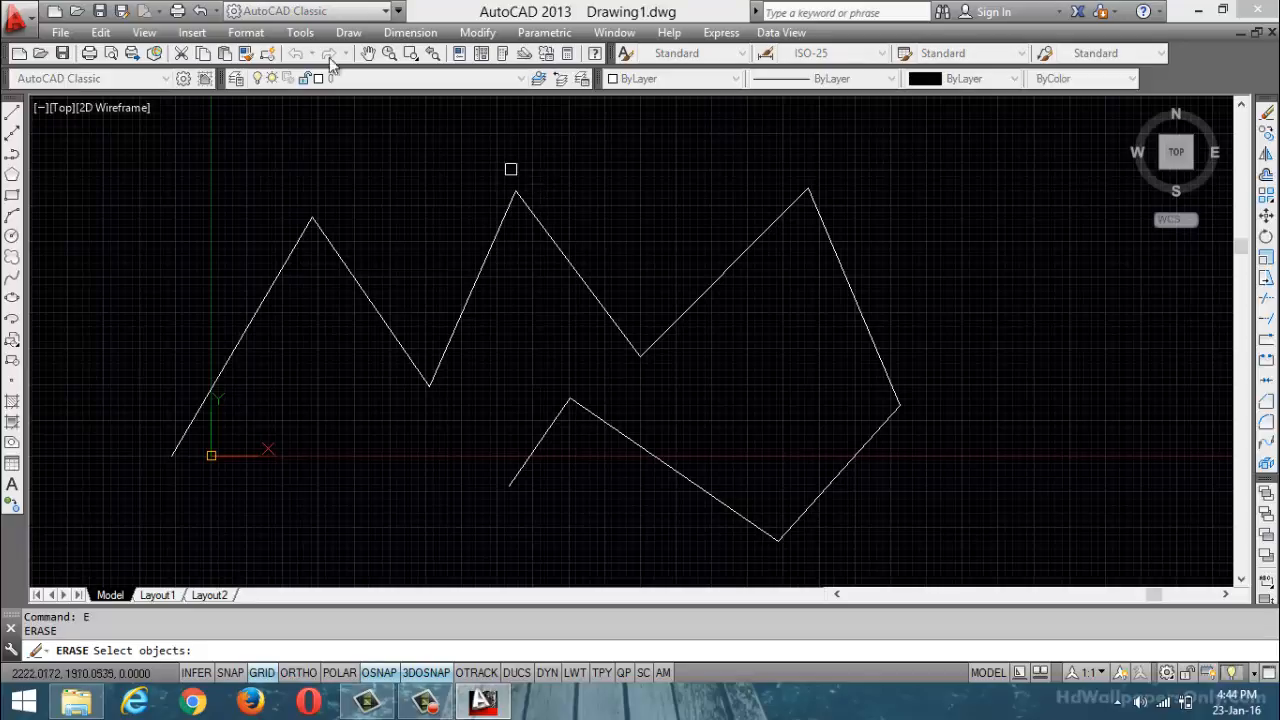
{"action": "left_click", "coordinate": [90, 136]}
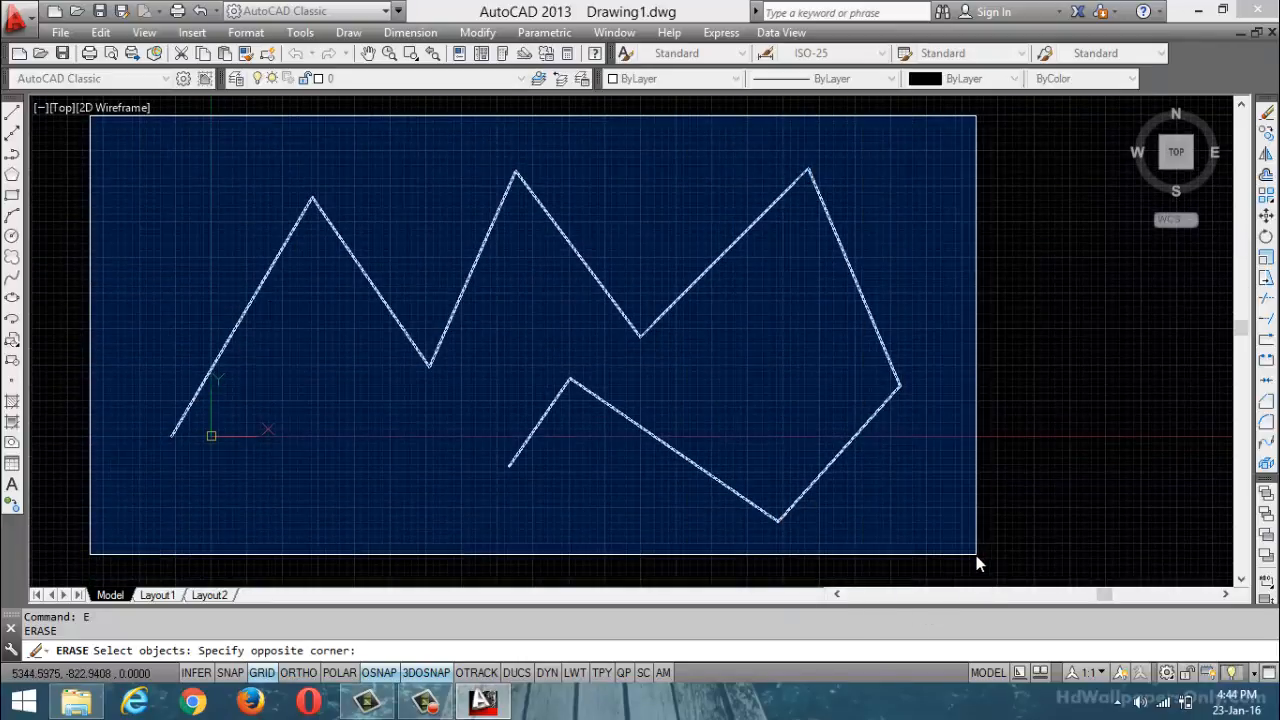
{"action": "left_click", "coordinate": [976, 555]}
{"action": "key", "text": "Escape"}
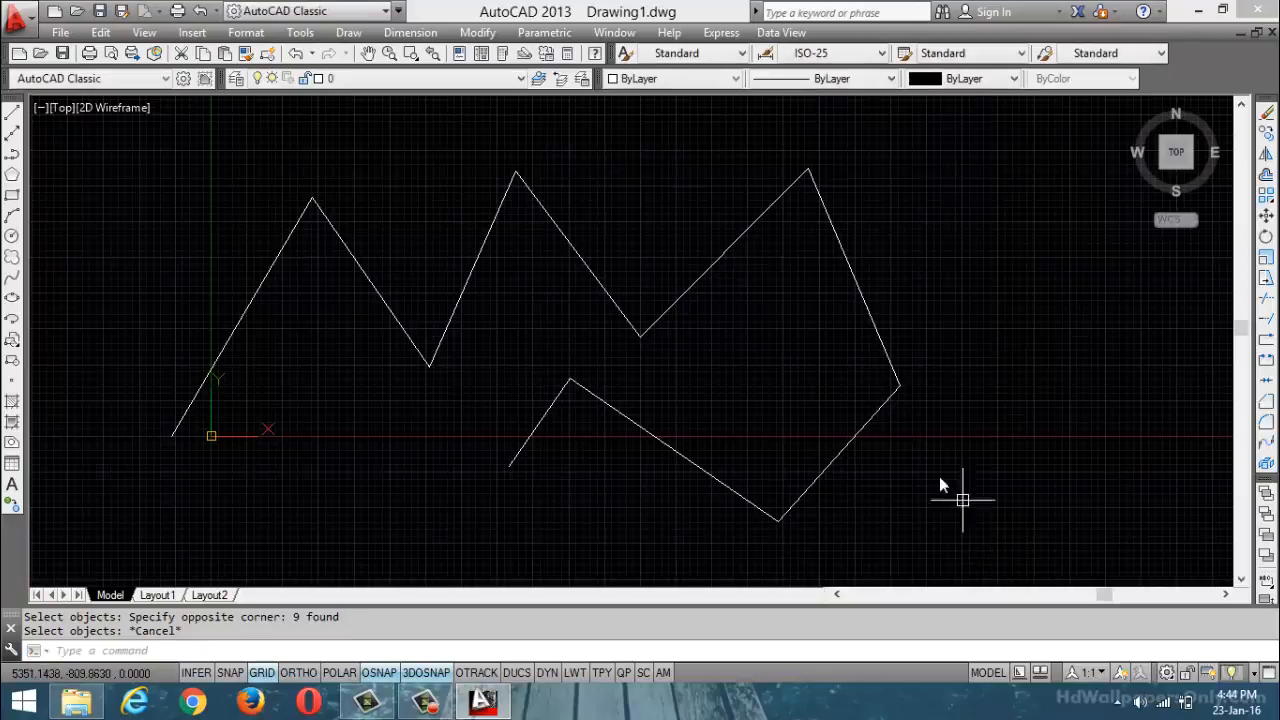
Select the zigzag's fifth to eighth segments one by one without starting a command, and clear the selection
{"action": "left_click", "coordinate": [713, 252]}
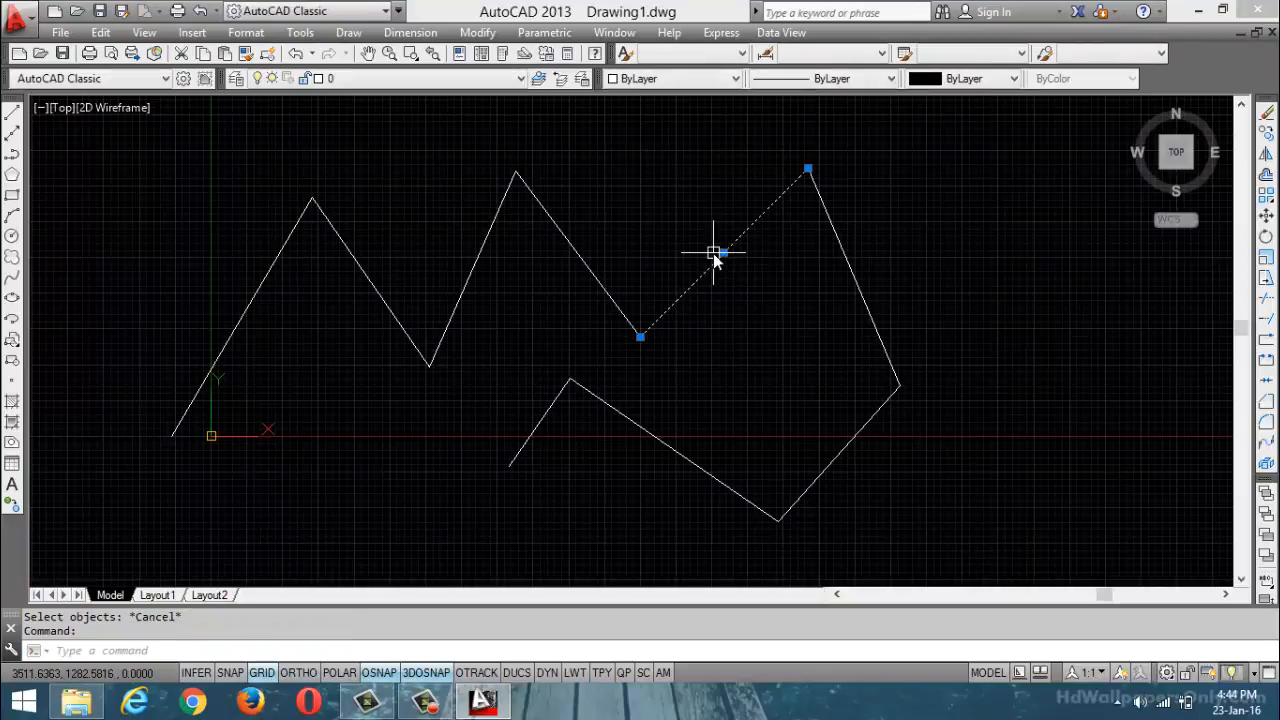
{"action": "left_click", "coordinate": [852, 277]}
{"action": "left_click", "coordinate": [852, 427]}
{"action": "left_click", "coordinate": [706, 471]}
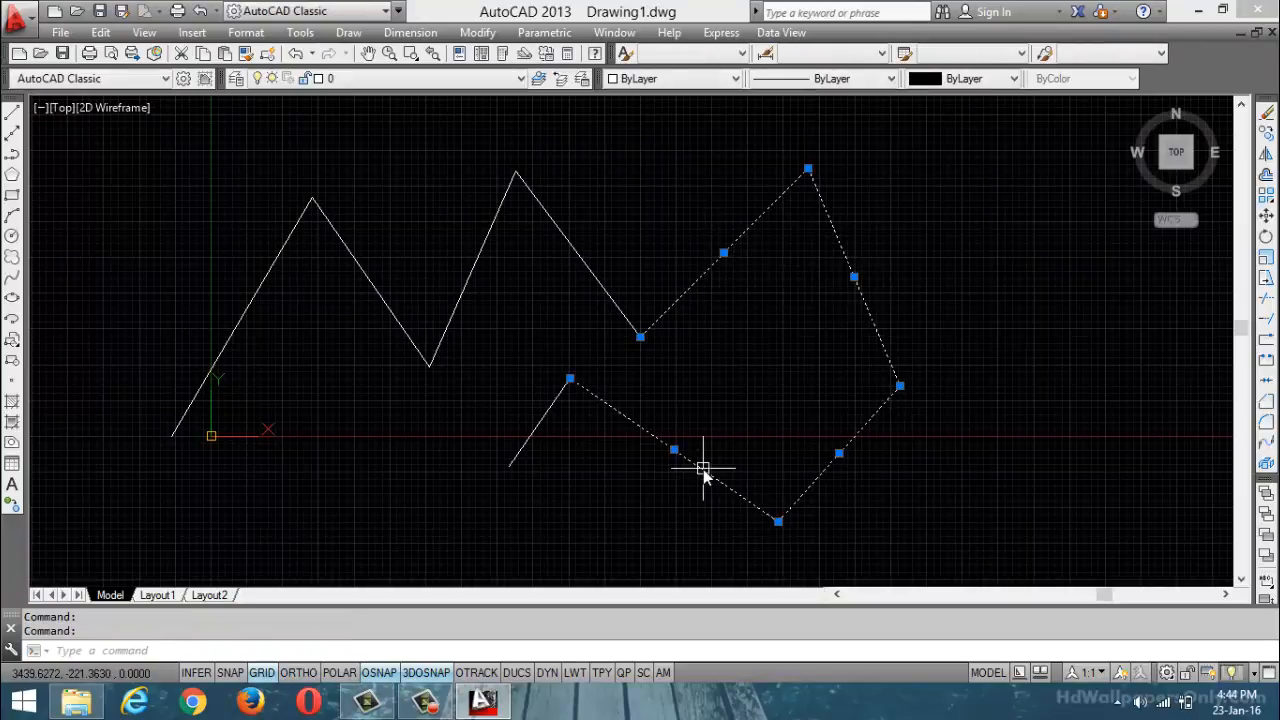
{"action": "key", "text": "Escape"}
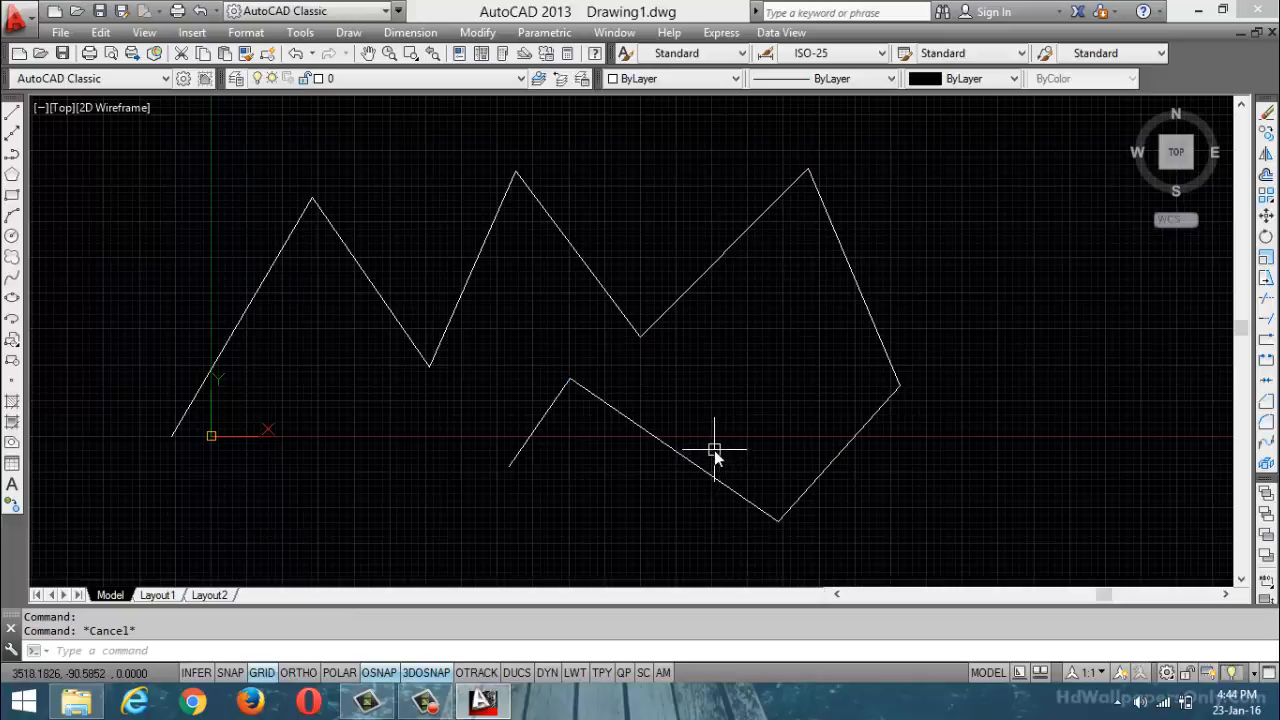
Erase the whole zigzag with the Erase command by enclosing all of its segments in a selection window
{"action": "type", "text": "e"}
{"action": "key", "text": "Return"}
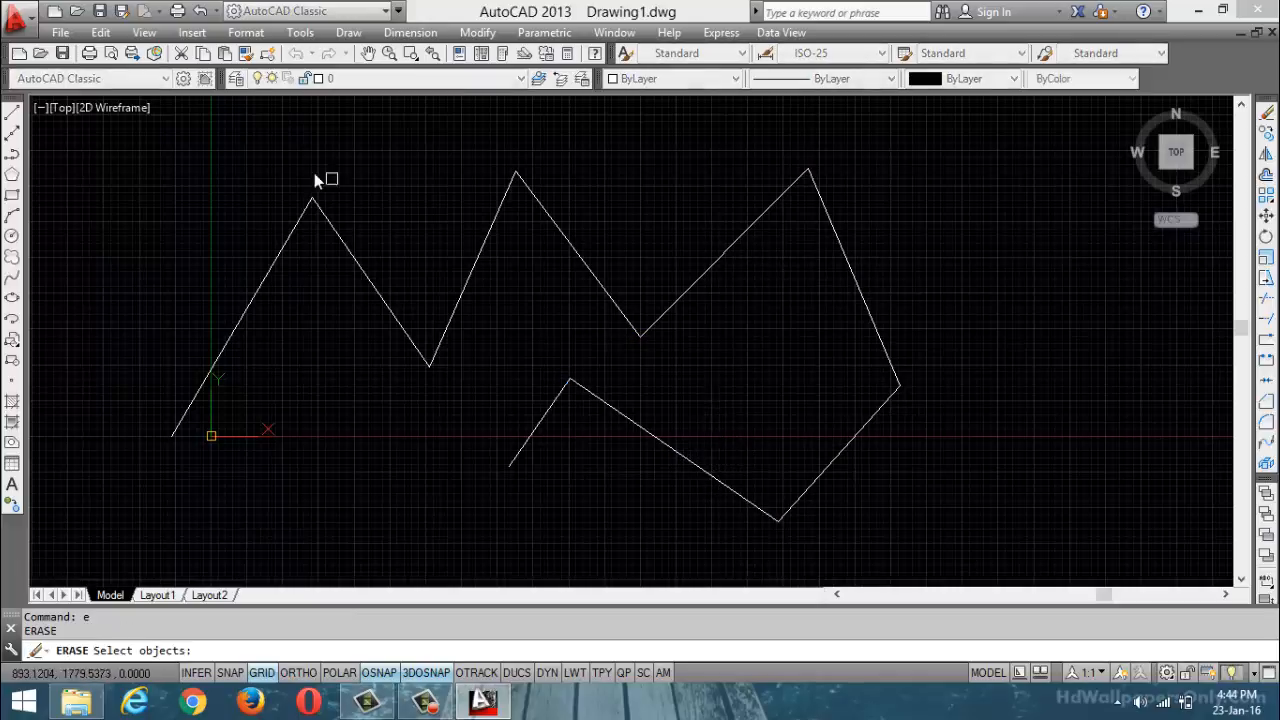
{"action": "left_click", "coordinate": [141, 159]}
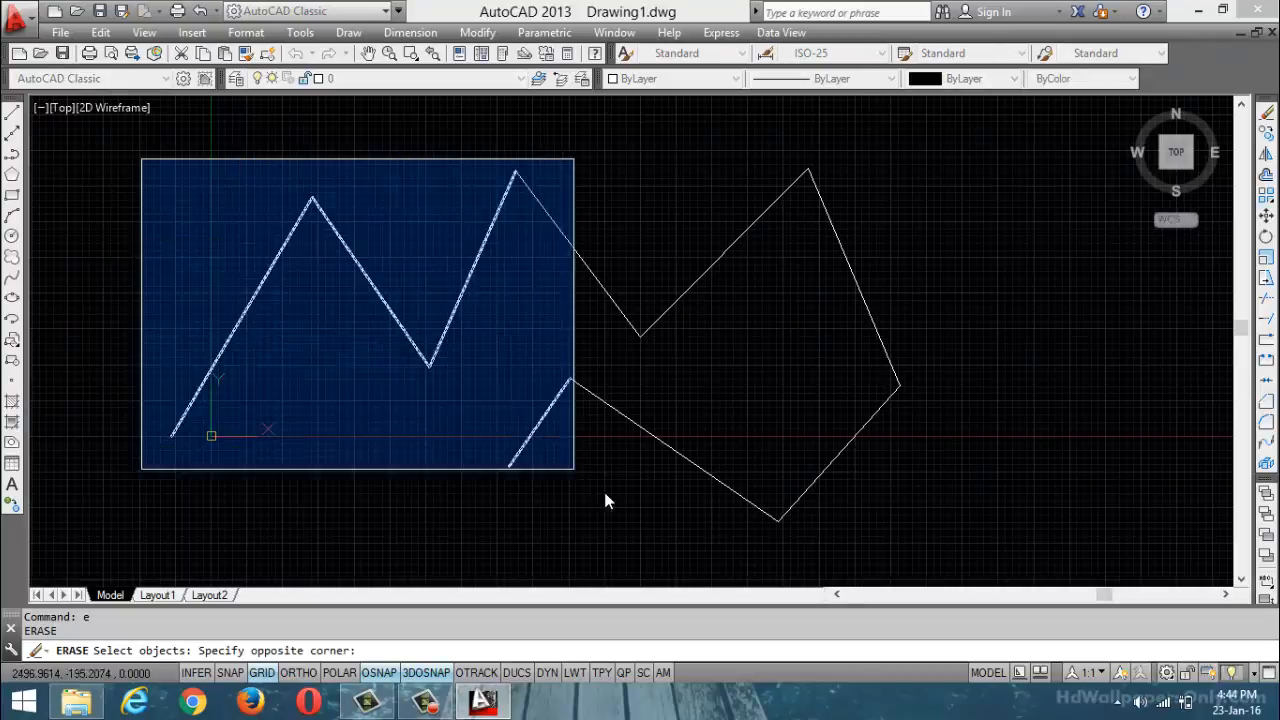
{"action": "left_click", "coordinate": [960, 522]}
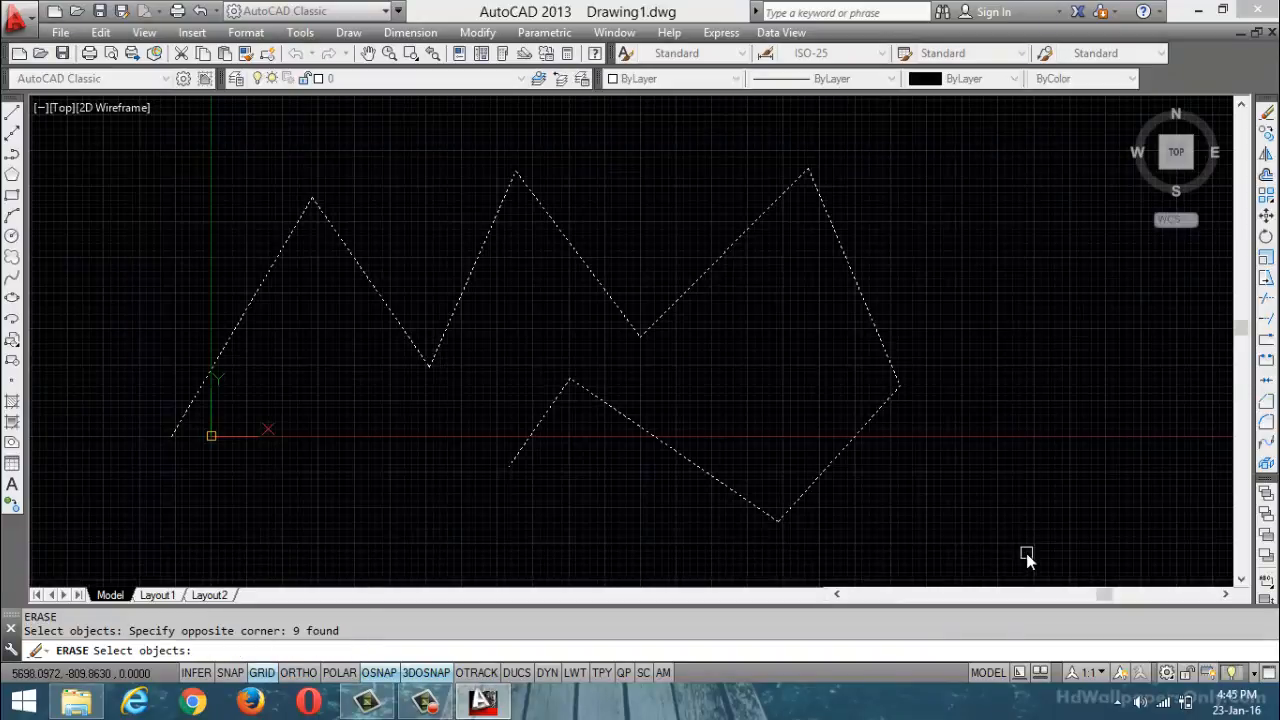
{"action": "key", "text": "Return"}
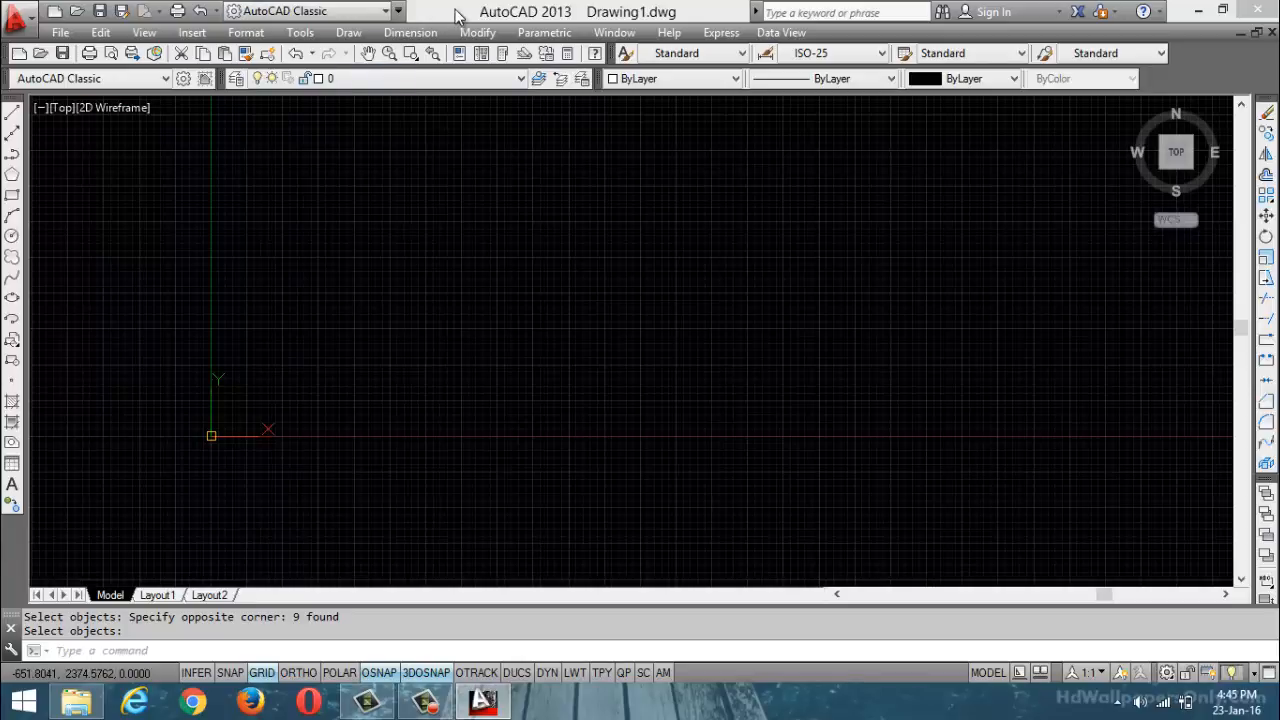
{"action": "left_click", "coordinate": [478, 32]}
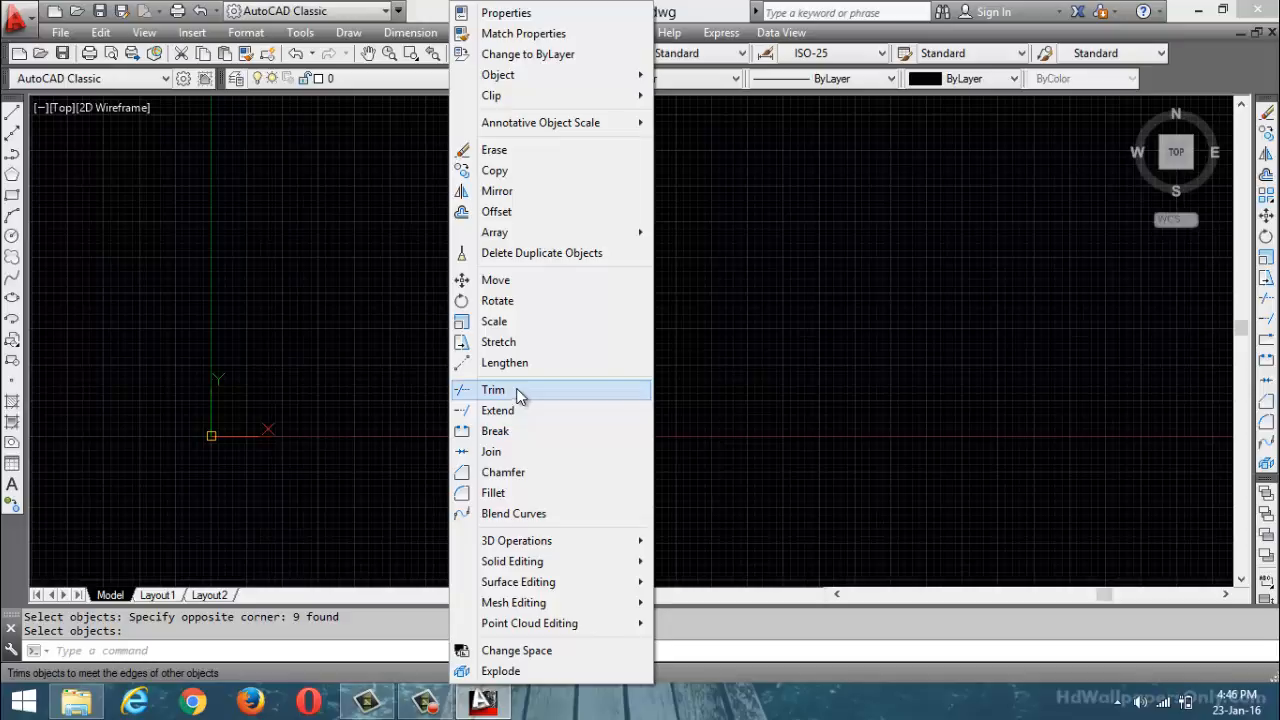
{"action": "left_click", "coordinate": [742, 378]}
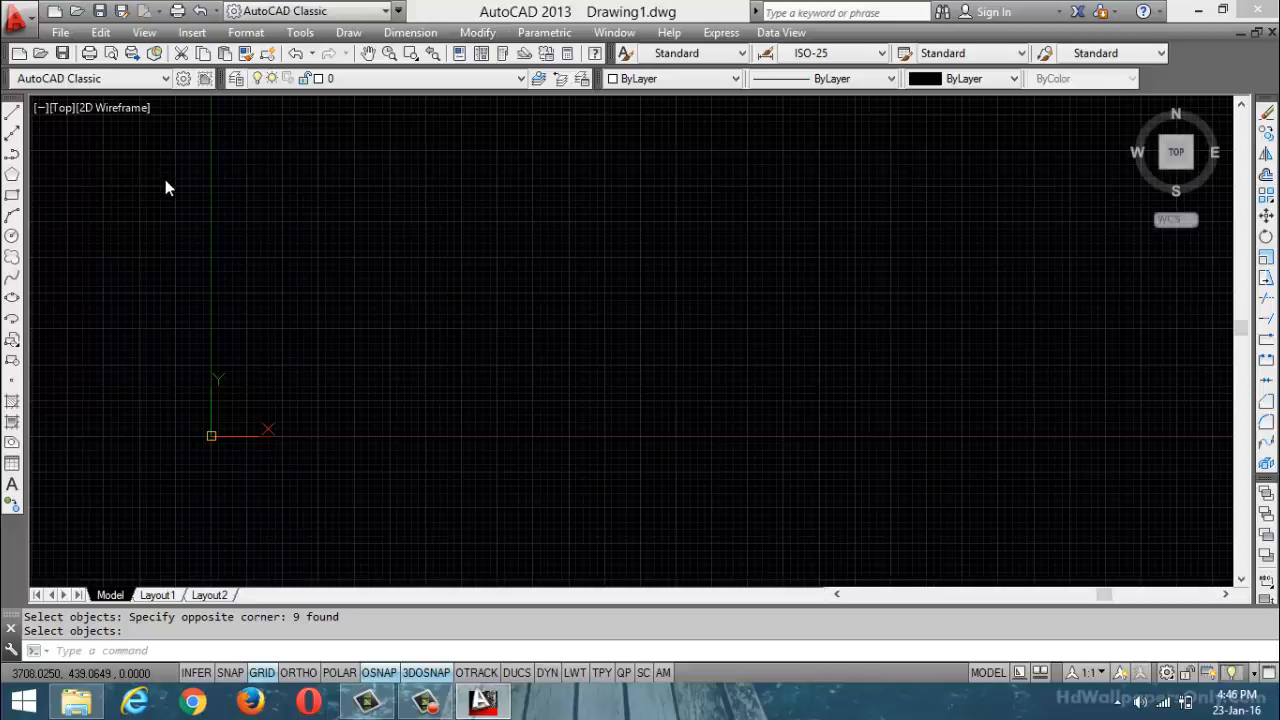
With Ortho on, draw a stepped line rightward from near the origin, using thirteen alternating vertical and horizontal segments of generally decreasing size
{"action": "left_click", "coordinate": [16, 114]}
{"action": "left_click", "coordinate": [291, 454]}
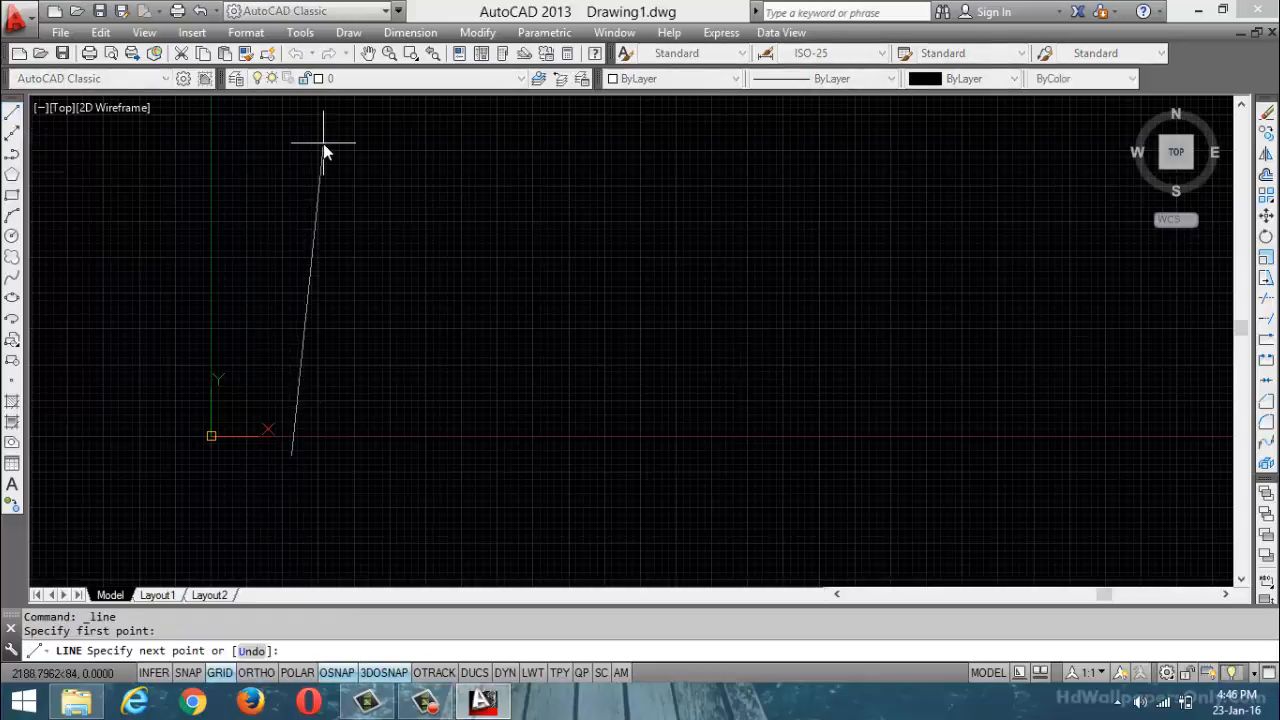
{"action": "left_click", "coordinate": [297, 673]}
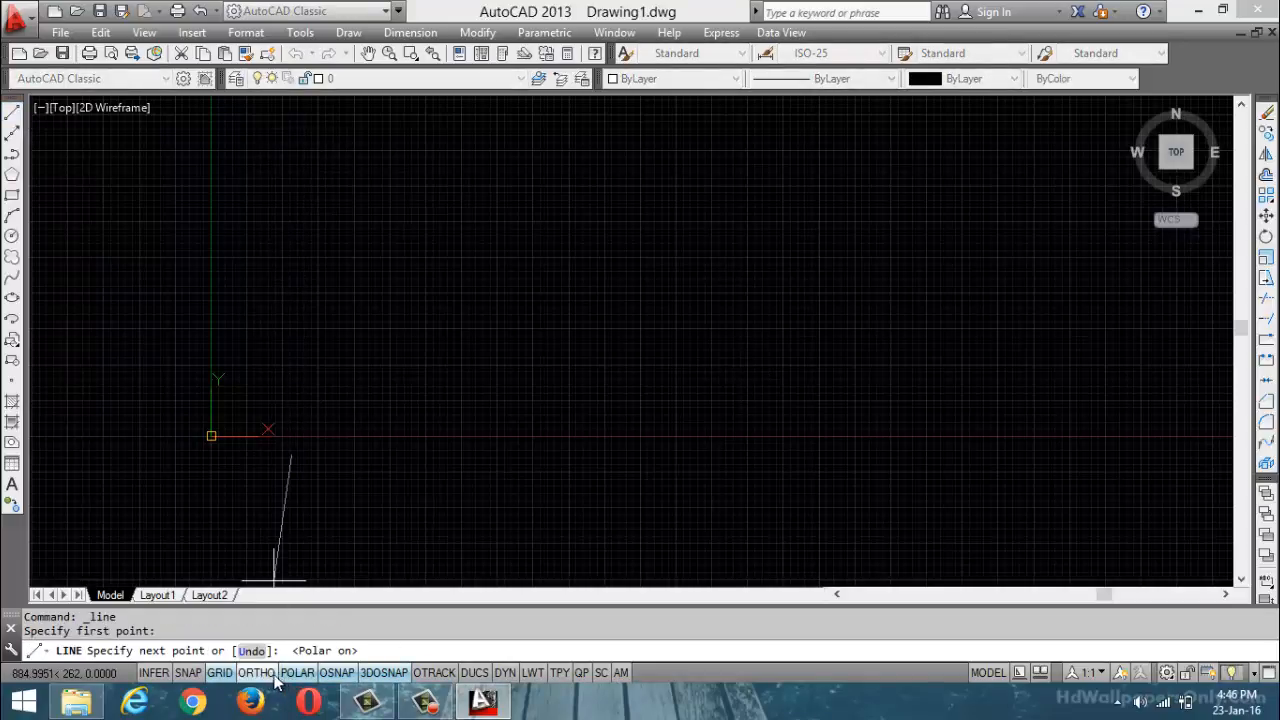
{"action": "left_click", "coordinate": [257, 673]}
{"action": "left_click", "coordinate": [291, 228]}
{"action": "left_click", "coordinate": [489, 228]}
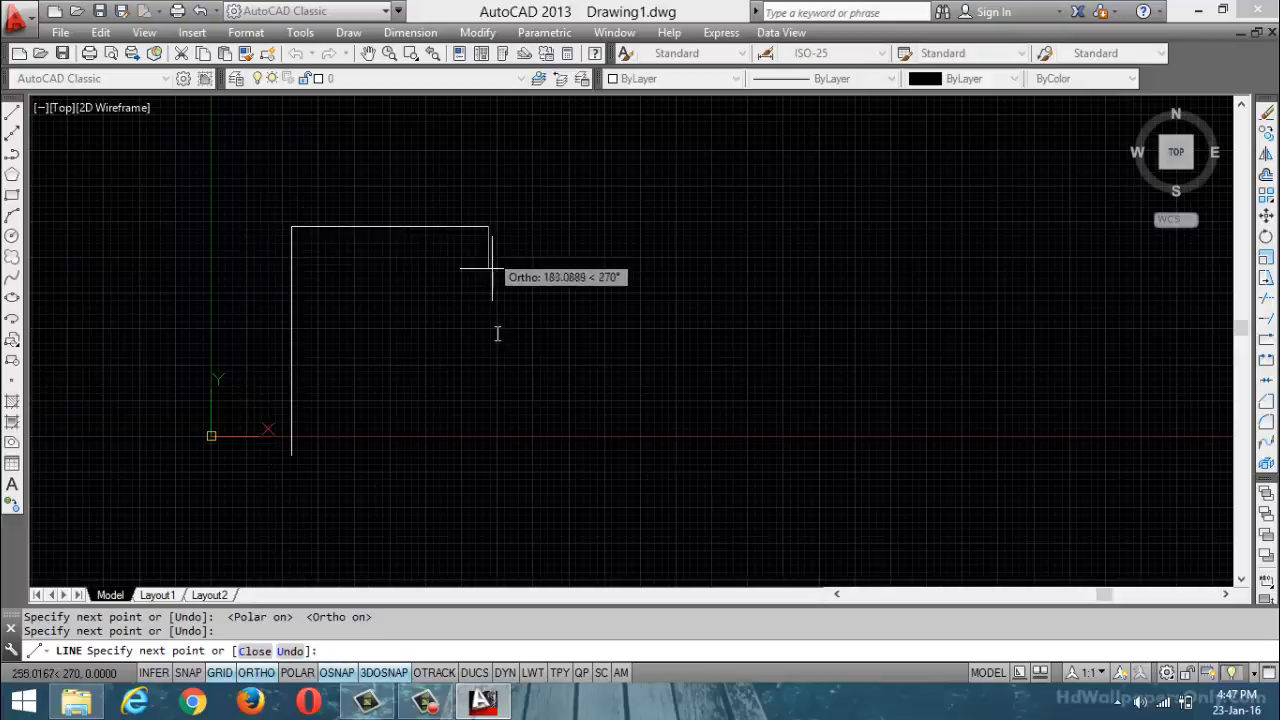
{"action": "left_click", "coordinate": [489, 390]}
{"action": "left_click", "coordinate": [602, 390]}
{"action": "left_click", "coordinate": [602, 258]}
{"action": "left_click", "coordinate": [721, 258]}
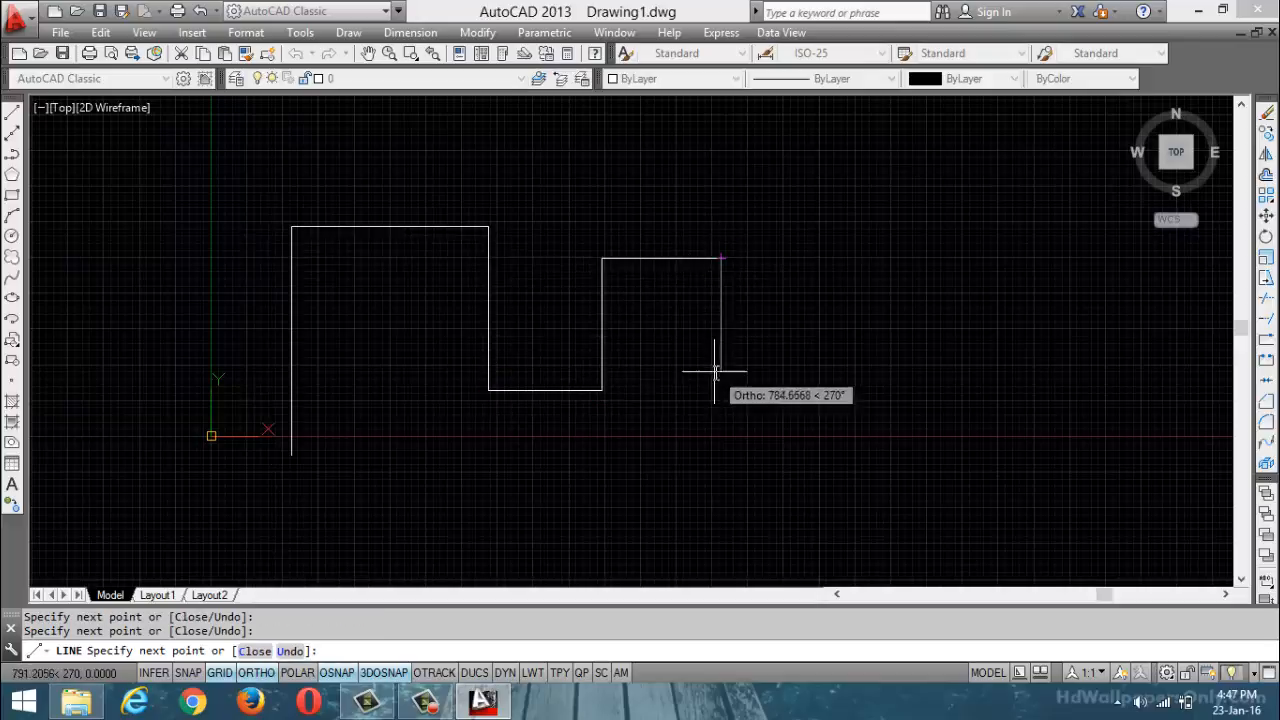
{"action": "left_click", "coordinate": [721, 371]}
{"action": "left_click", "coordinate": [806, 371]}
{"action": "left_click", "coordinate": [806, 315]}
{"action": "left_click", "coordinate": [902, 315]}
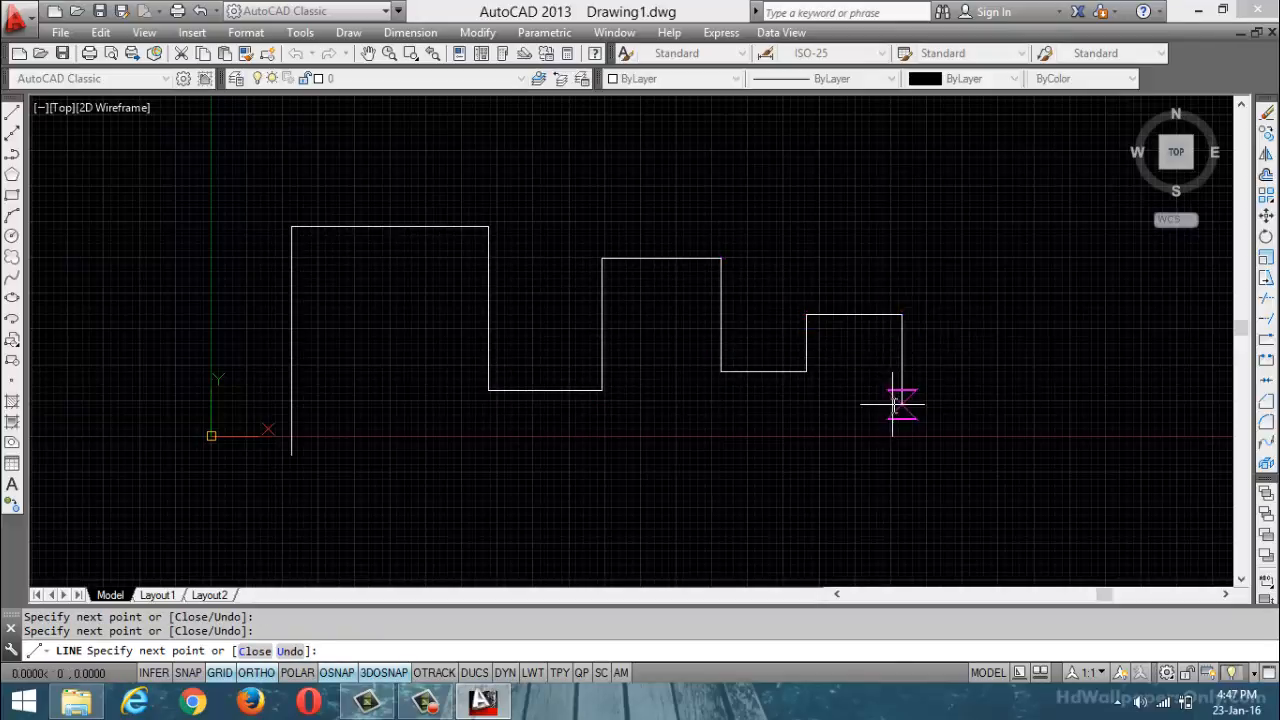
{"action": "left_click", "coordinate": [902, 404]}
{"action": "left_click", "coordinate": [977, 404]}
{"action": "left_click", "coordinate": [977, 339]}
Continue the stepped line back leftward with nine alternating segments that cross the first run, ending inside the first tall step
{"action": "left_click", "coordinate": [859, 339]}
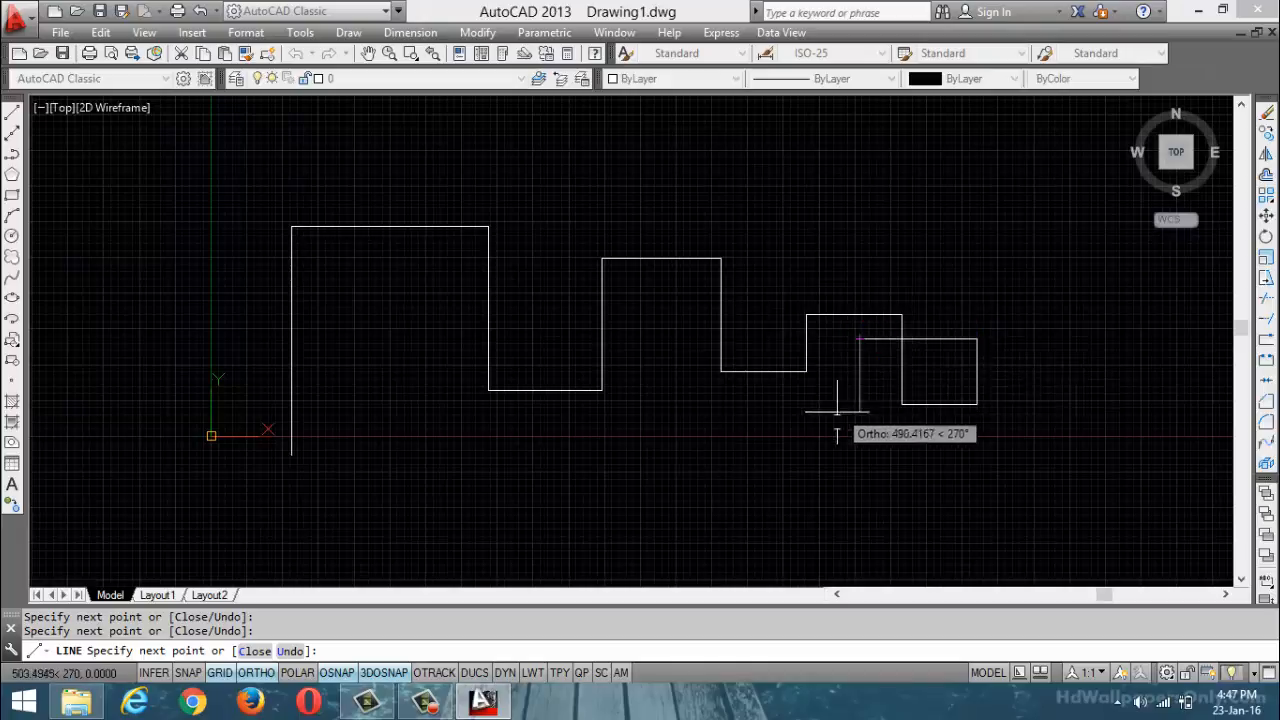
{"action": "left_click", "coordinate": [859, 421]}
{"action": "left_click", "coordinate": [773, 421]}
{"action": "left_click", "coordinate": [773, 318]}
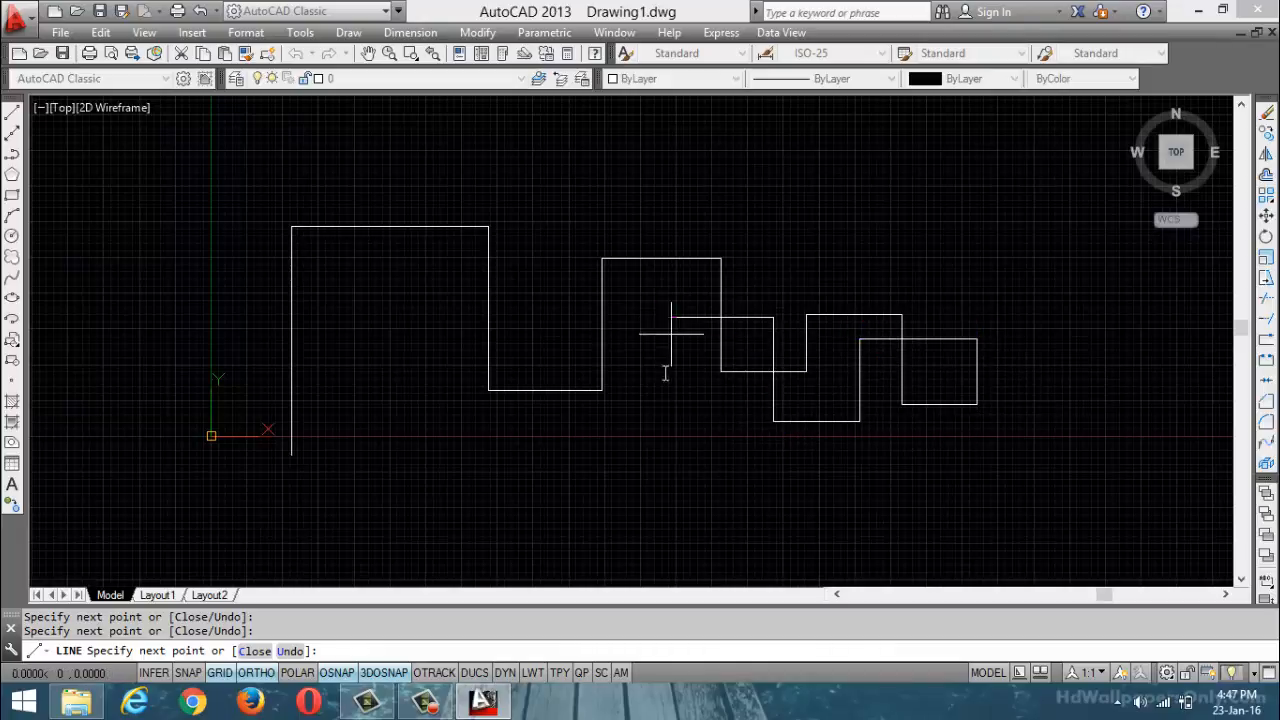
{"action": "left_click", "coordinate": [671, 318]}
{"action": "left_click", "coordinate": [671, 409]}
{"action": "left_click", "coordinate": [544, 409]}
{"action": "left_click", "coordinate": [544, 315]}
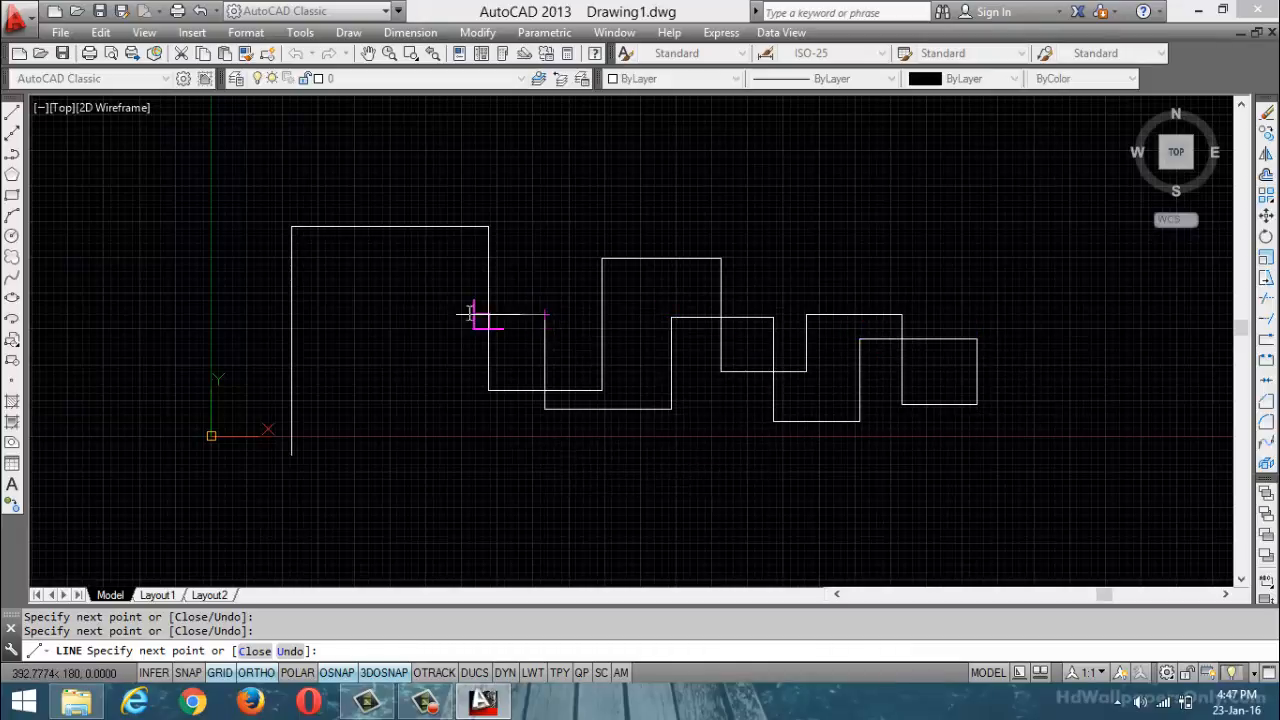
{"action": "left_click", "coordinate": [446, 315]}
{"action": "key", "text": "Return"}
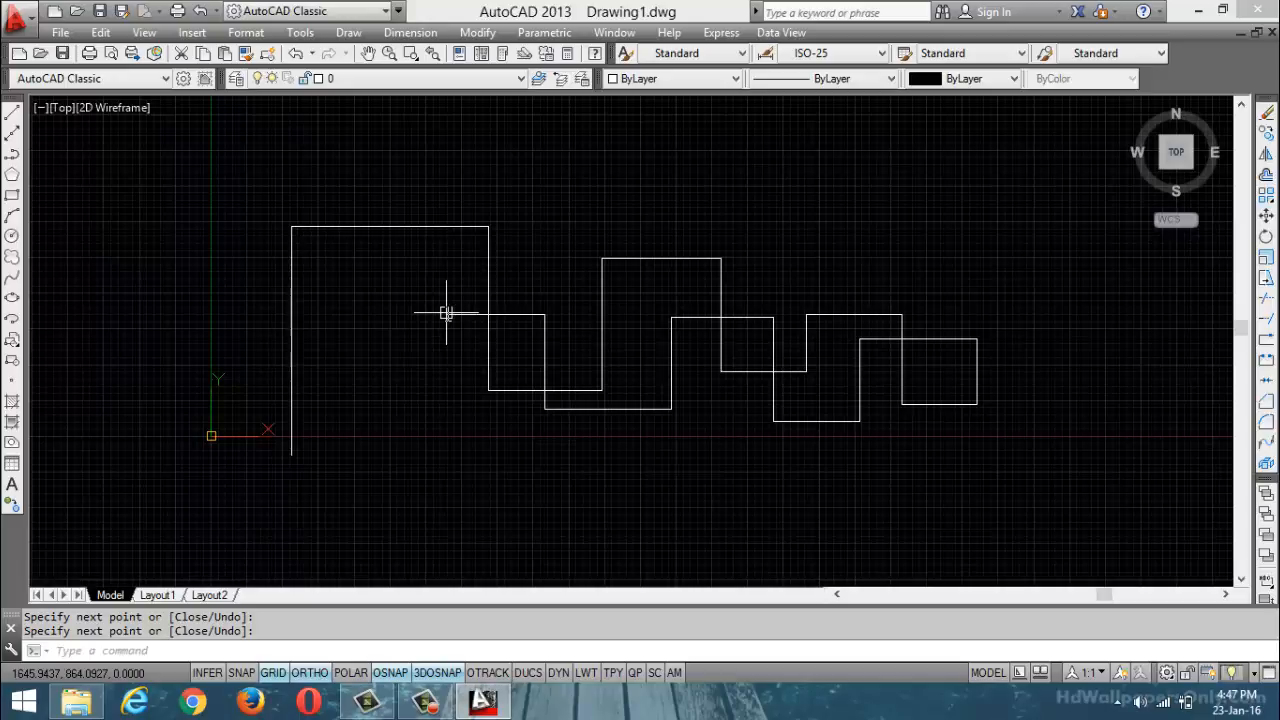
Erase the last horizontal segment inside the first tall step with the Erase command, and undo the erasure
{"action": "type", "text": "E"}
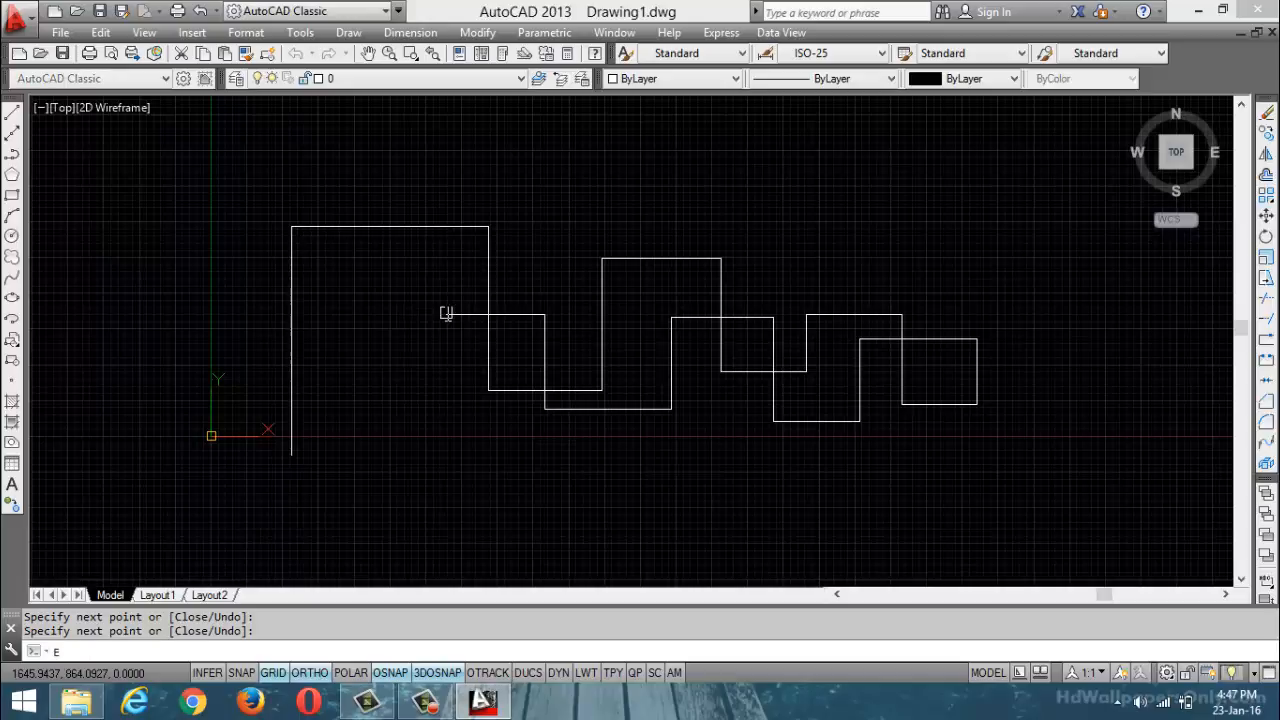
{"action": "key", "text": "Return"}
{"action": "left_click", "coordinate": [520, 316]}
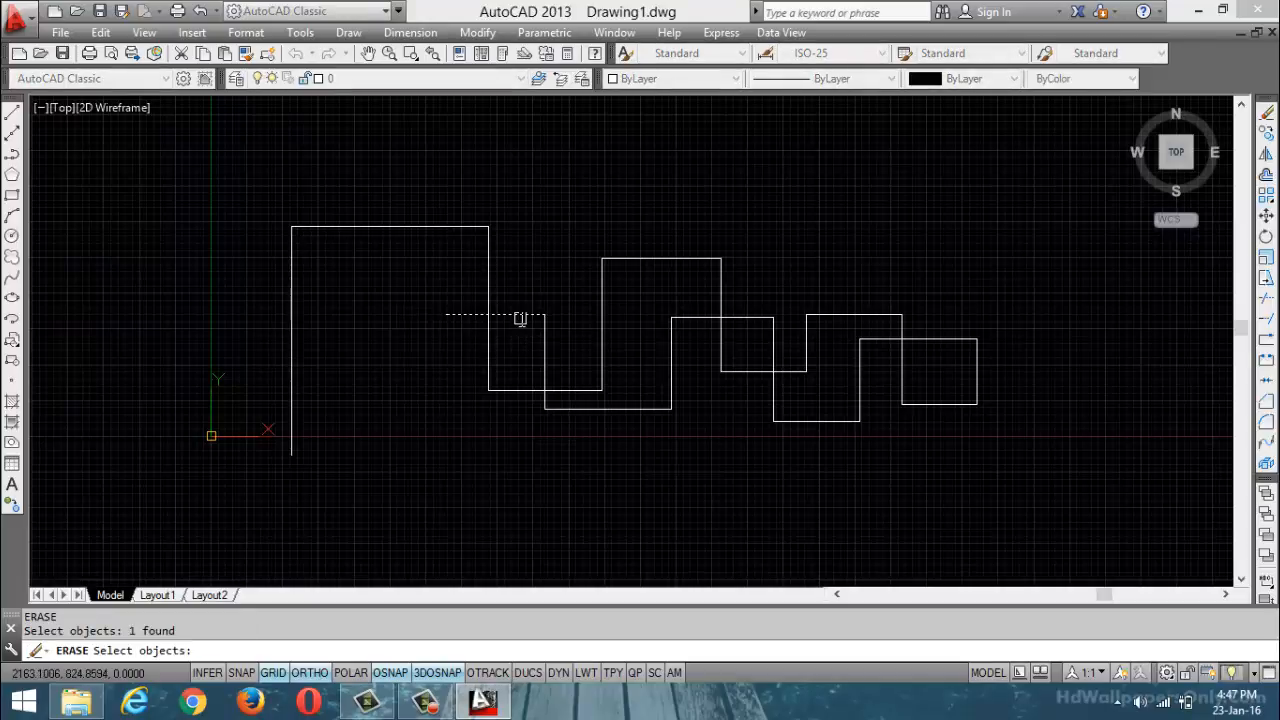
{"action": "key", "text": "Return"}
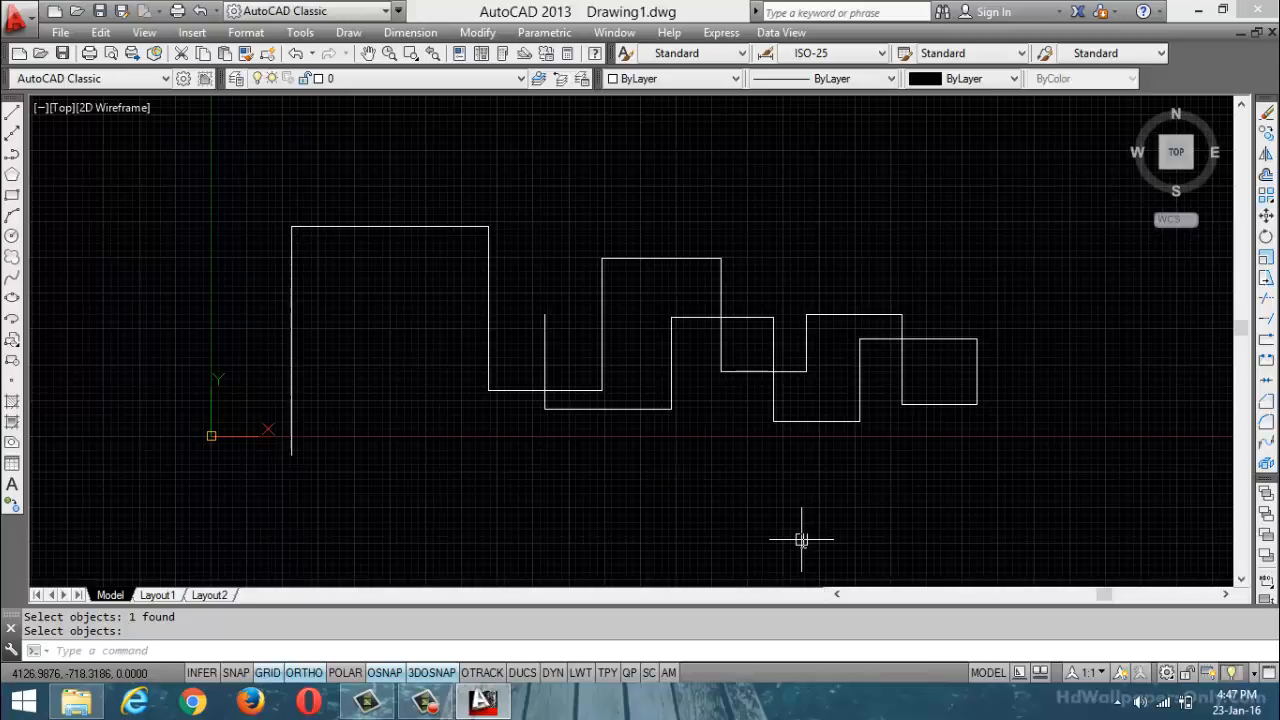
{"action": "key", "text": "Return"}
{"action": "key", "text": "ctrl+z"}
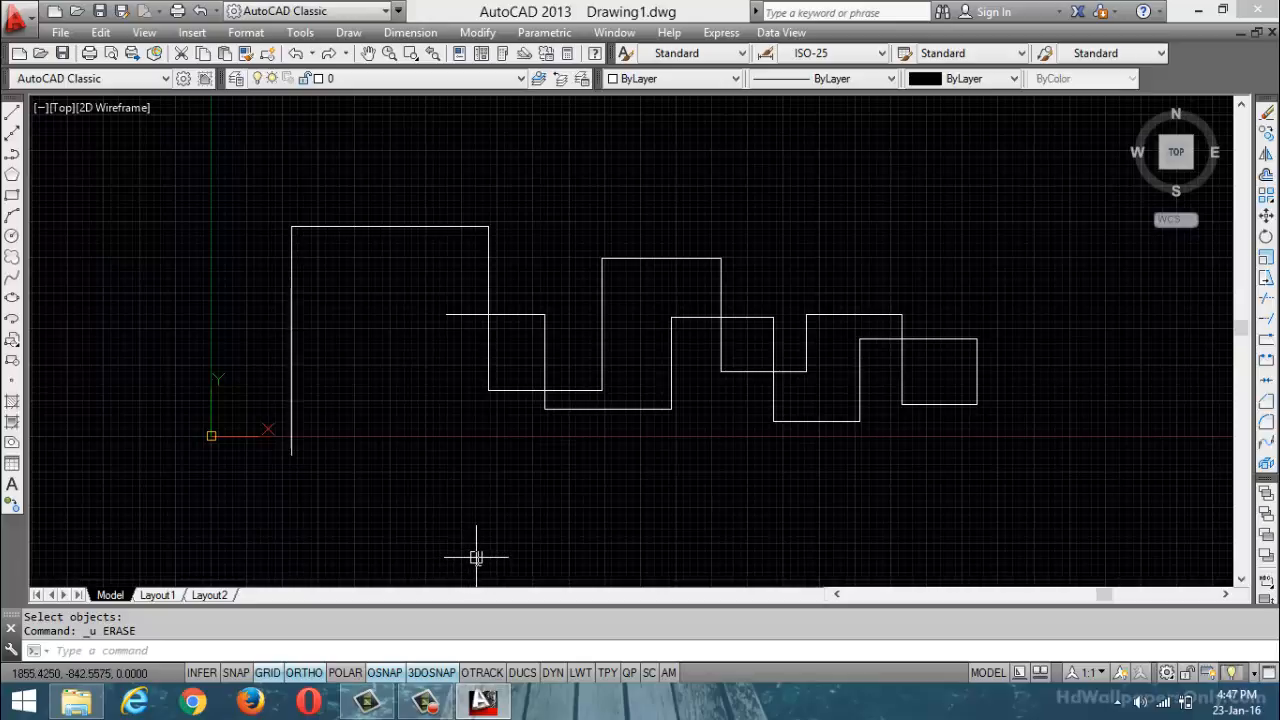
With all objects as cutting edges, trim two return-run horizontals beside the first and second tall steps, and the second step's vertical below the crossing
{"action": "type", "text": "tr"}
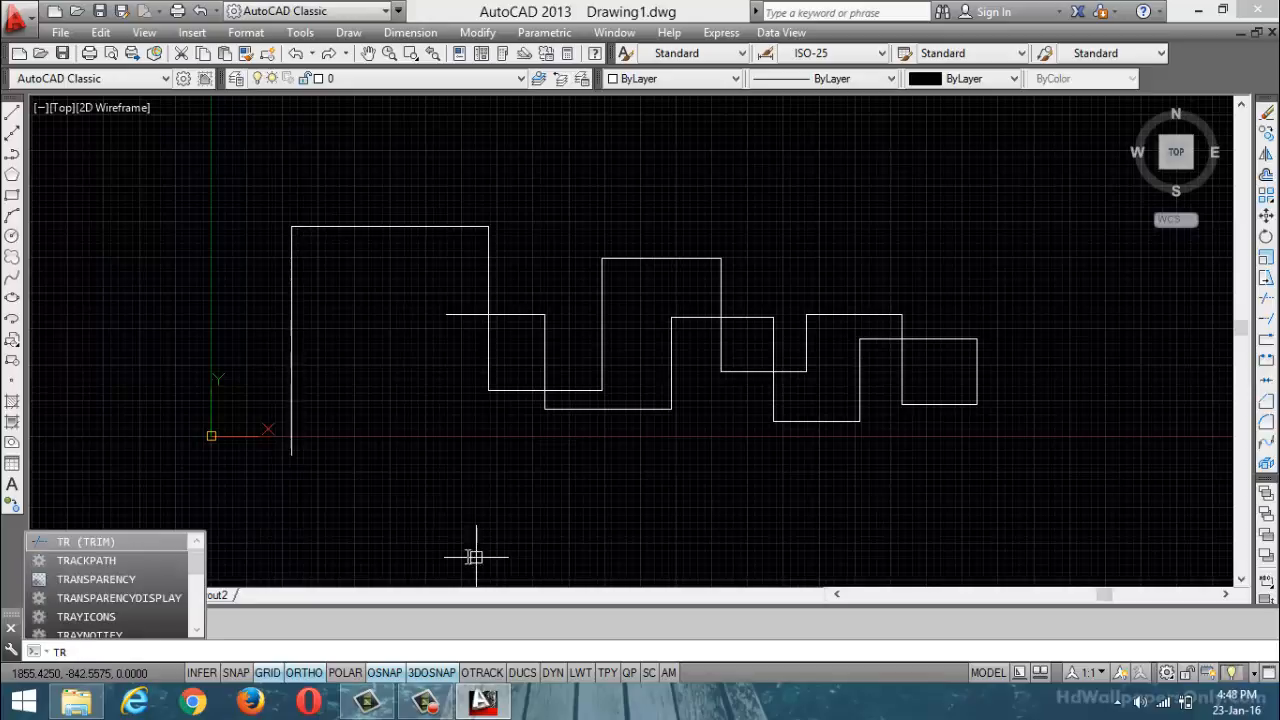
{"action": "key", "text": "Return"}
{"action": "key", "text": "Return"}
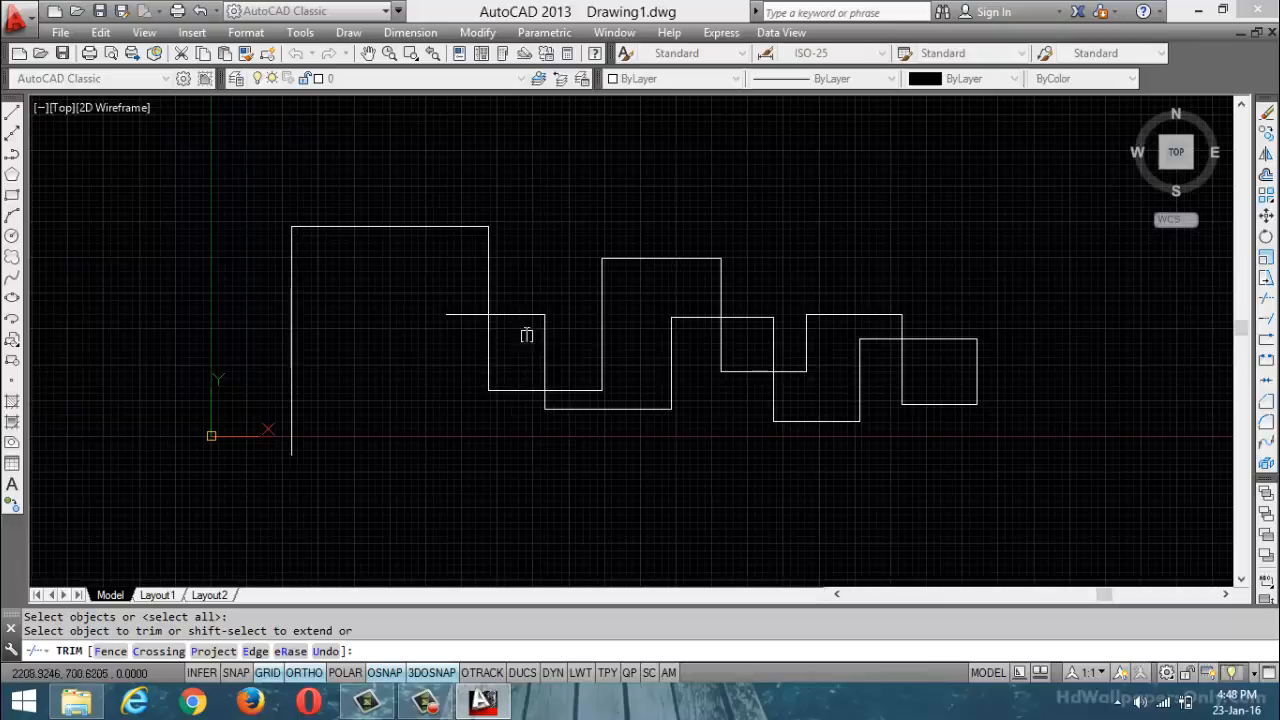
{"action": "left_click", "coordinate": [523, 315]}
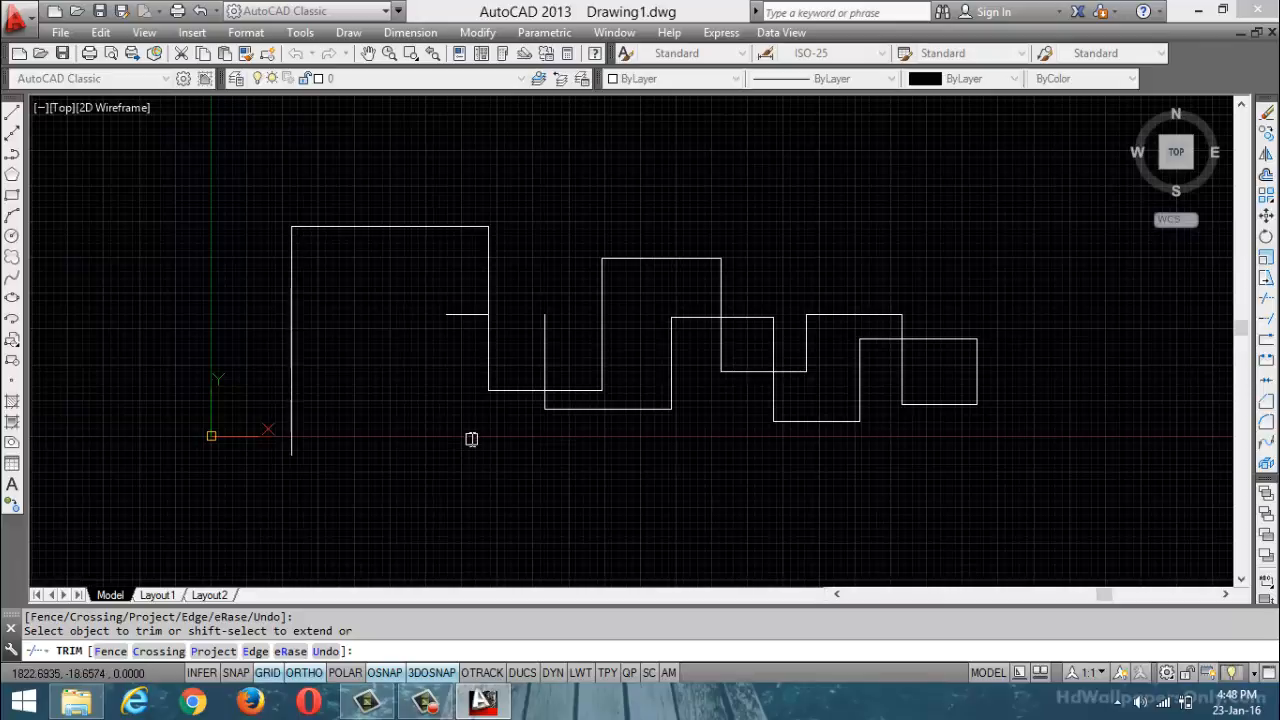
{"action": "left_click", "coordinate": [689, 318]}
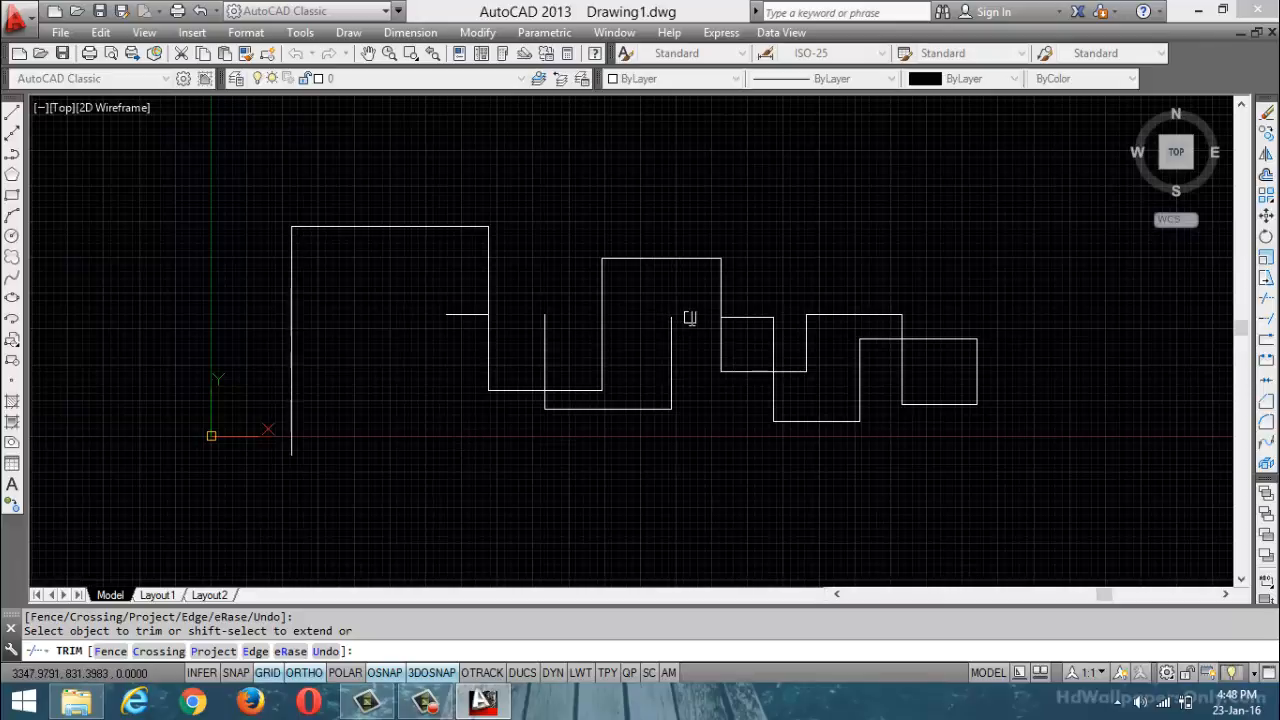
{"action": "left_click", "coordinate": [721, 350]}
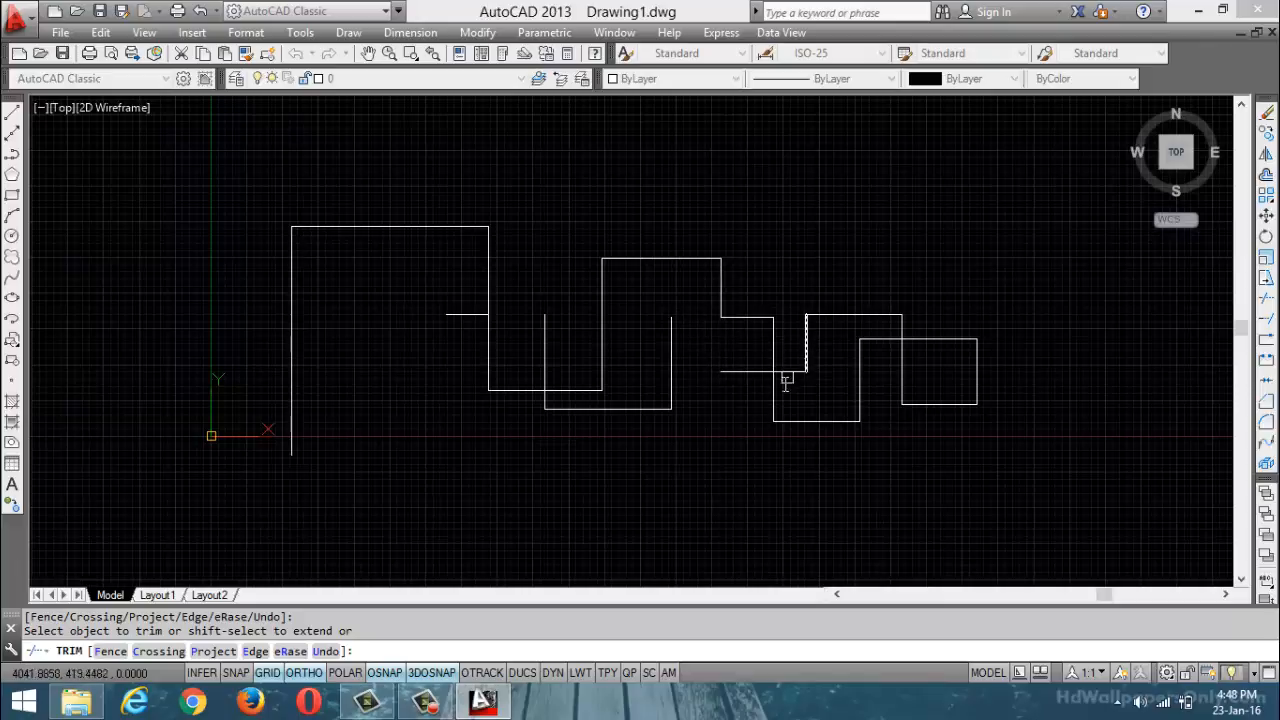
{"action": "key", "text": "Escape"}
Erase the horizontal line along the upper edge of the rightmost square with the Erase command, and undo the erasure
{"action": "type", "text": "e"}
{"action": "key", "text": "Return"}
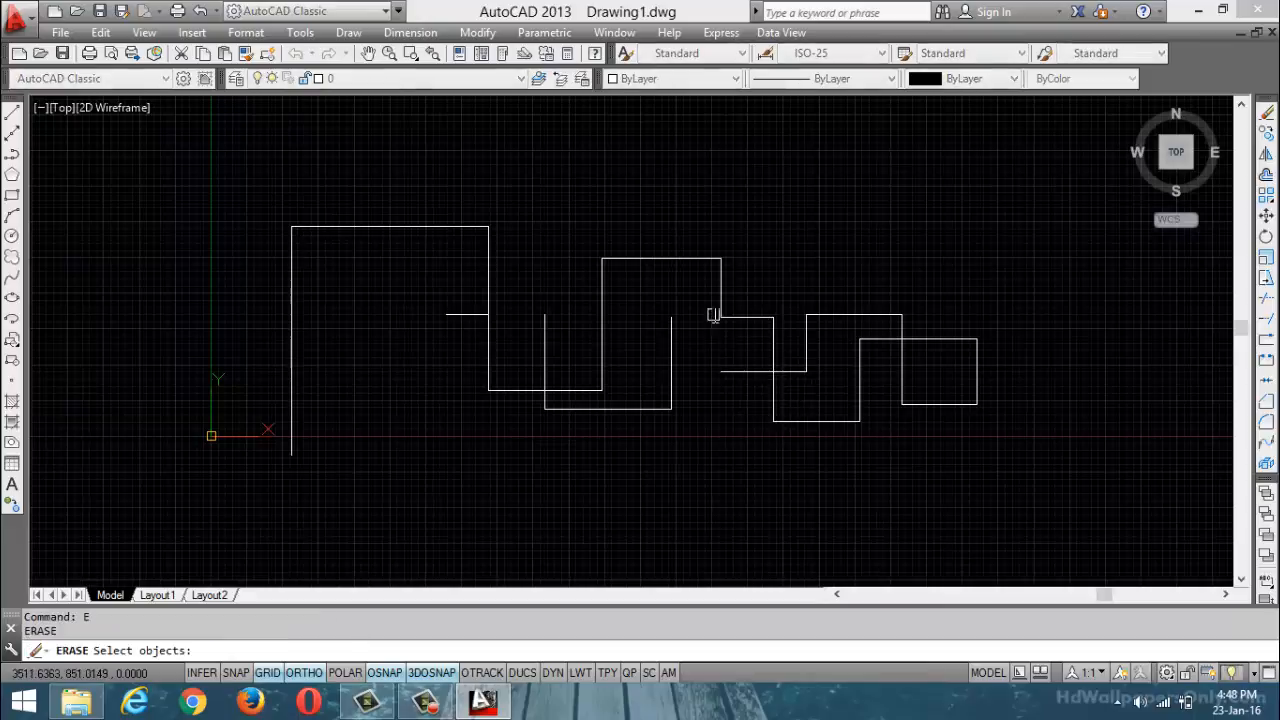
{"action": "left_click", "coordinate": [885, 341]}
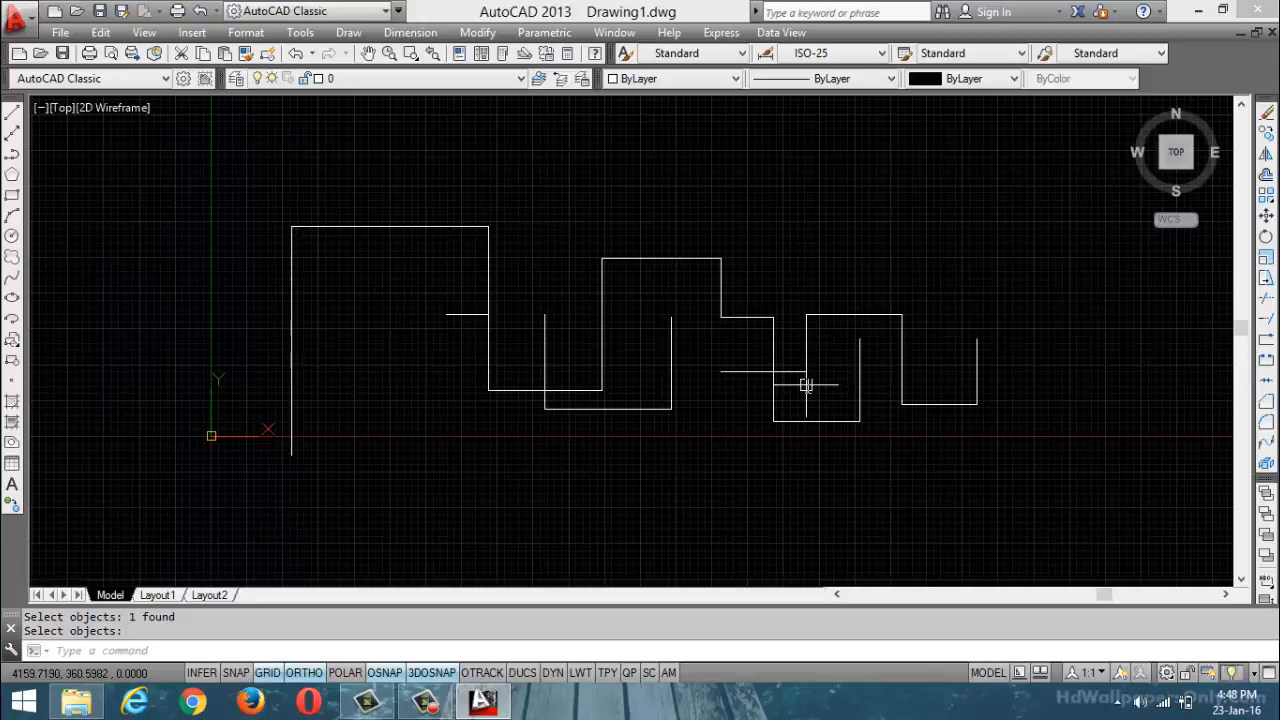
{"action": "key", "text": "Return"}
{"action": "key", "text": "ctrl+z"}
Trim the rightmost square's upper edge and part of the first trough's lower line, undo both trims, and cancel the Trim command
{"action": "type", "text": "tr"}
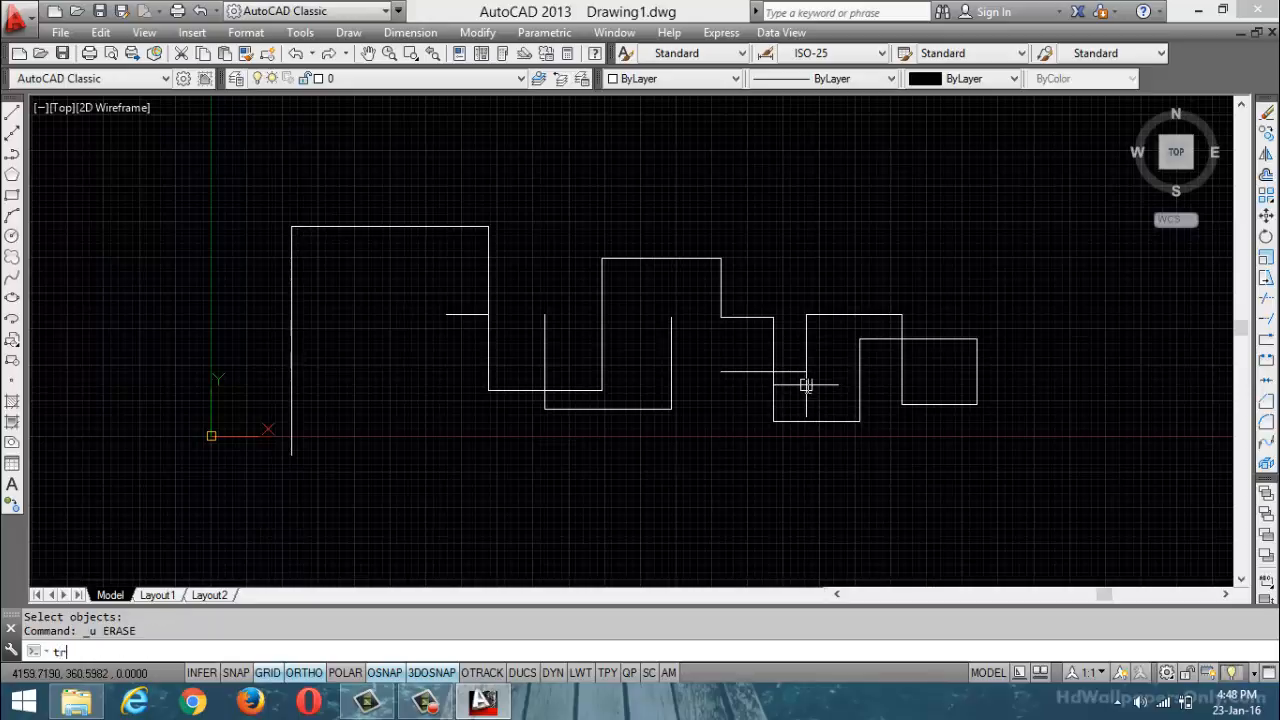
{"action": "key", "text": "Return"}
{"action": "key", "text": "Return"}
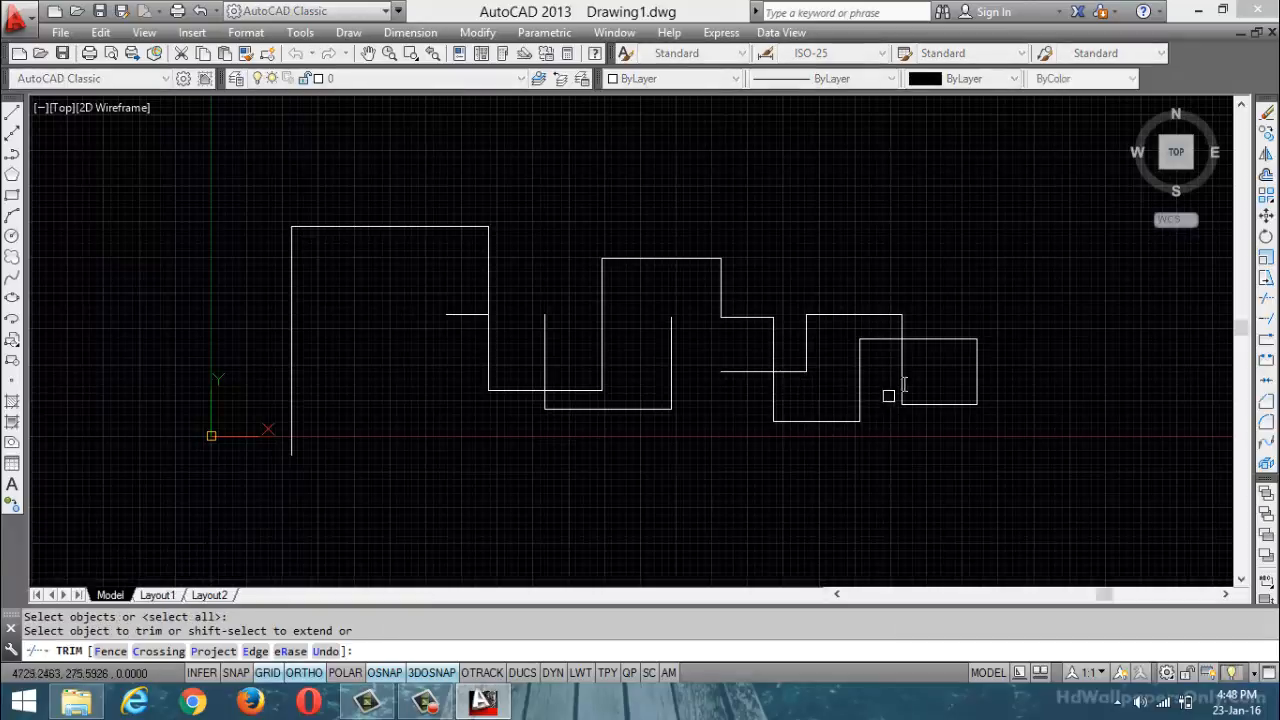
{"action": "left_click", "coordinate": [940, 341]}
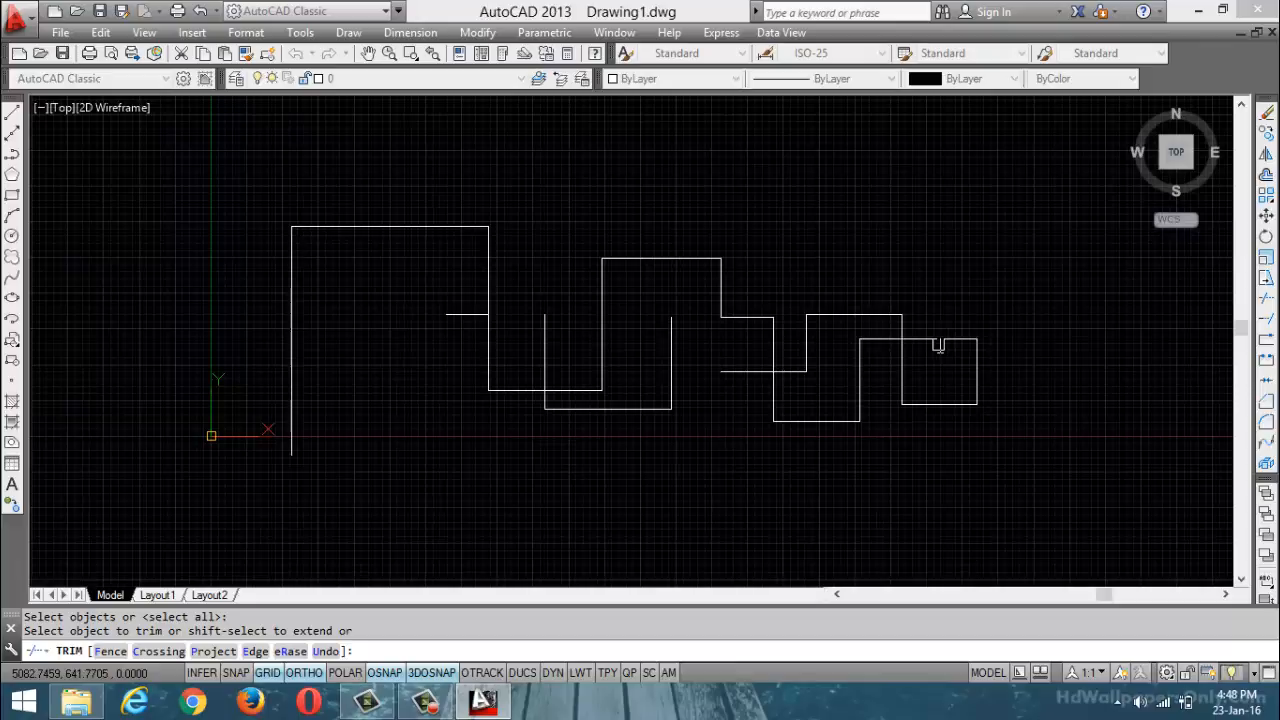
{"action": "left_click", "coordinate": [939, 342]}
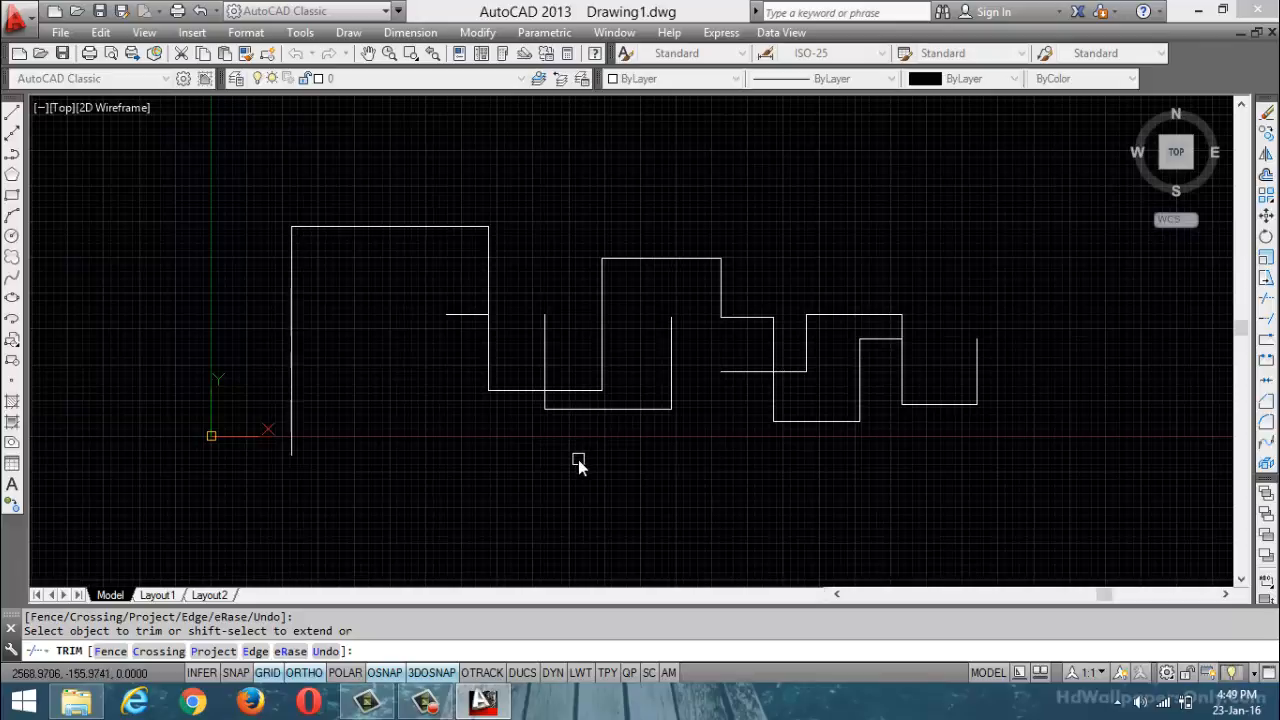
{"action": "left_click", "coordinate": [569, 390]}
{"action": "key", "text": "ctrl+z"}
{"action": "key", "text": "ctrl+z"}
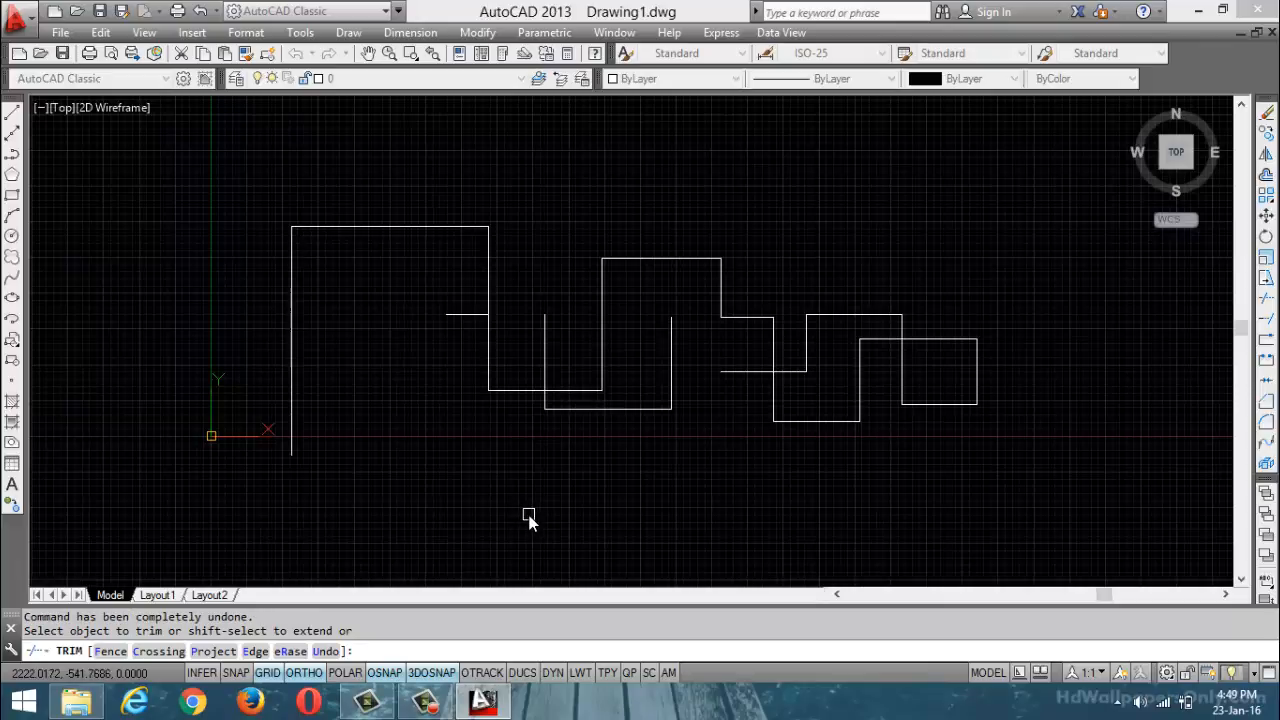
{"action": "key", "text": "Escape"}
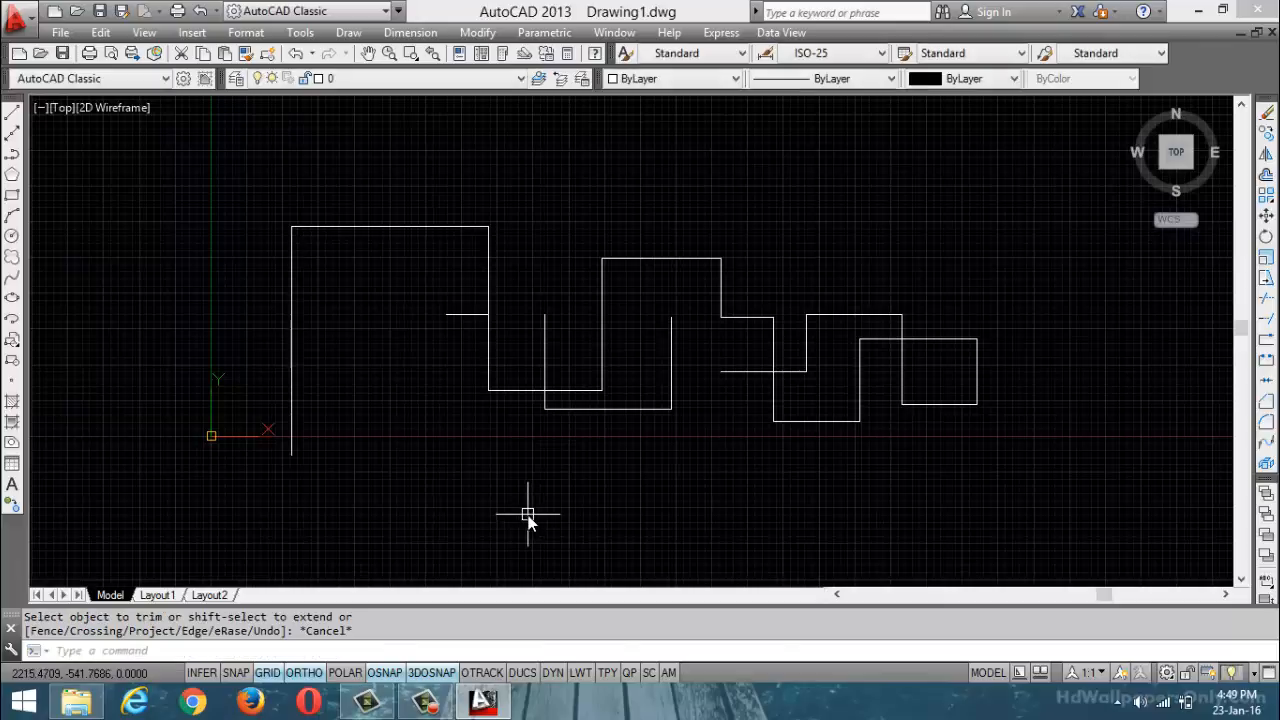
Undo the last two Trim operations on the stepped lines and restart Trim with all objects as cutting edges
{"action": "key", "text": "ctrl+z"}
{"action": "key", "text": "ctrl+z"}
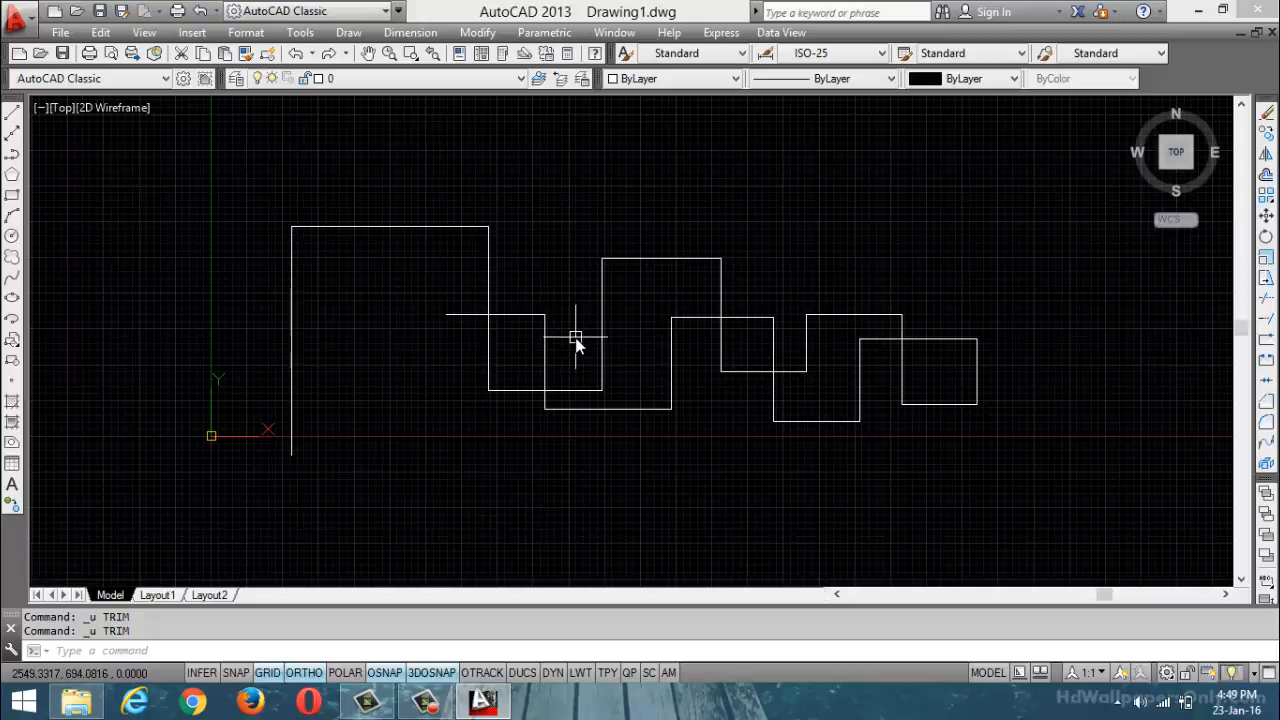
{"action": "left_click", "coordinate": [140, 651]}
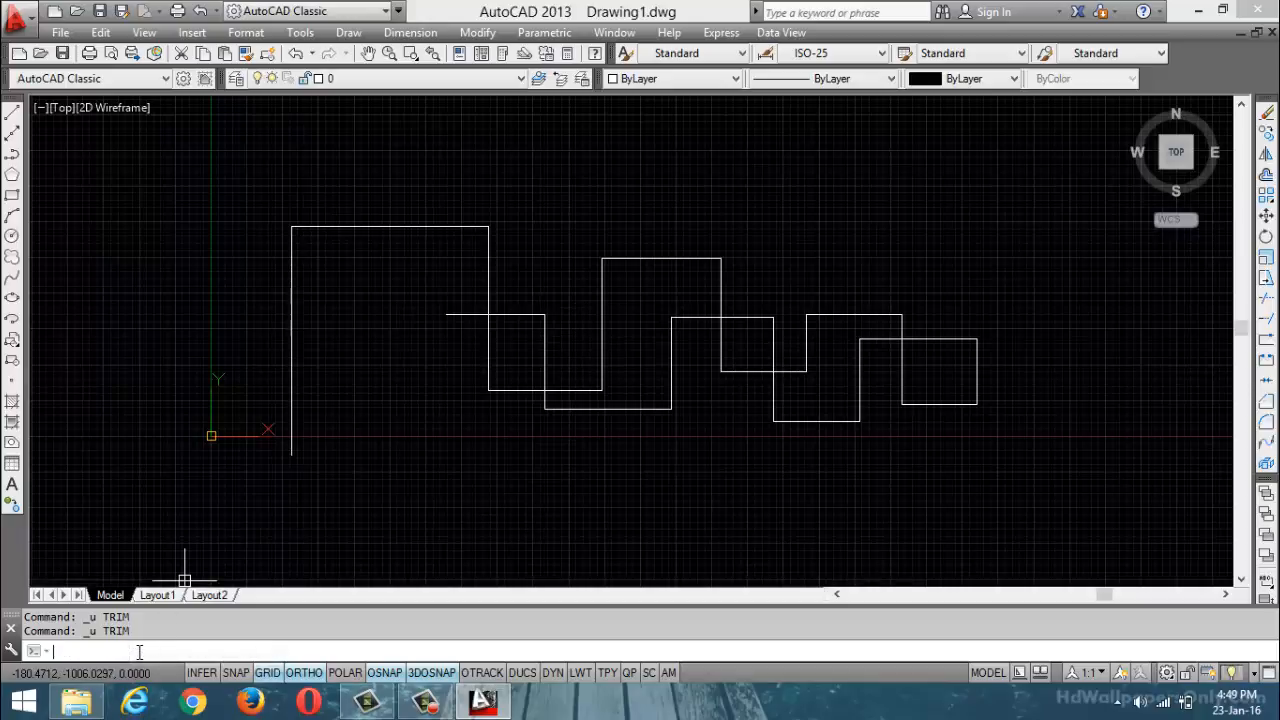
{"action": "type", "text": "tr"}
{"action": "key", "text": "Return"}
{"action": "key", "text": "Return"}
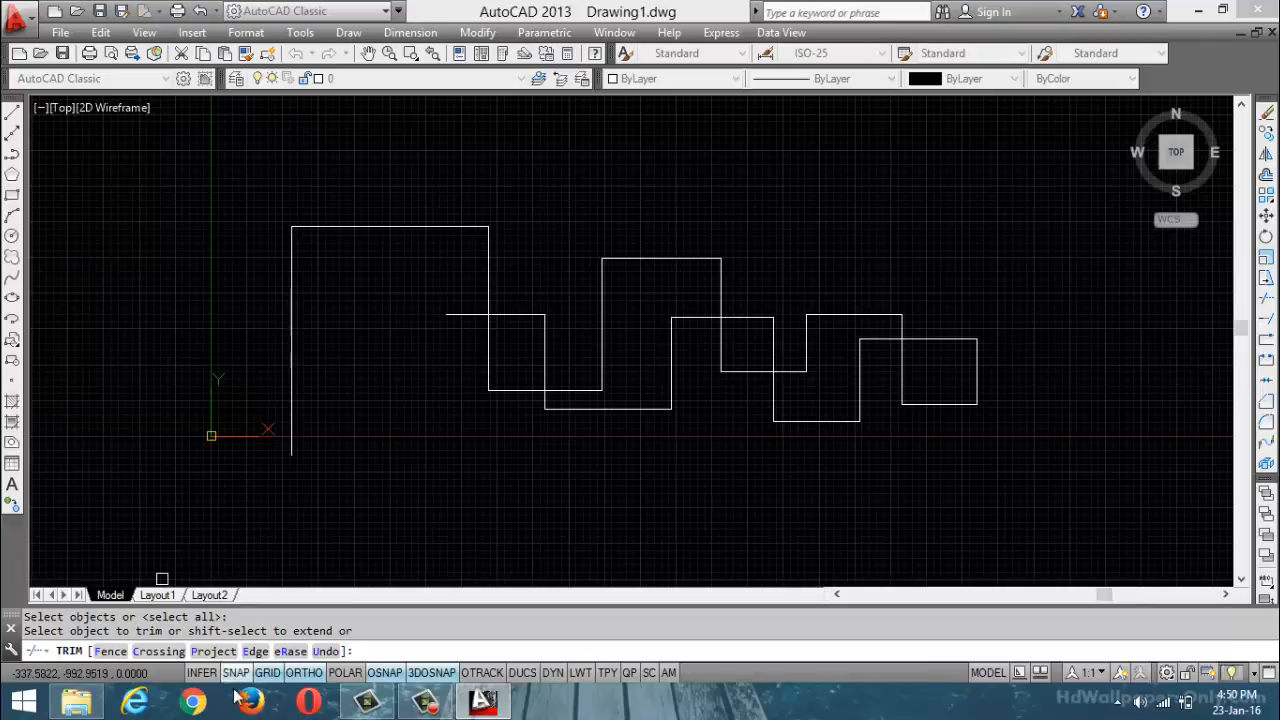
Erase the return run's leftmost horizontal and the second tall step's upper edge with Trim's eRase option, and undo both erasures
{"action": "left_click", "coordinate": [289, 653]}
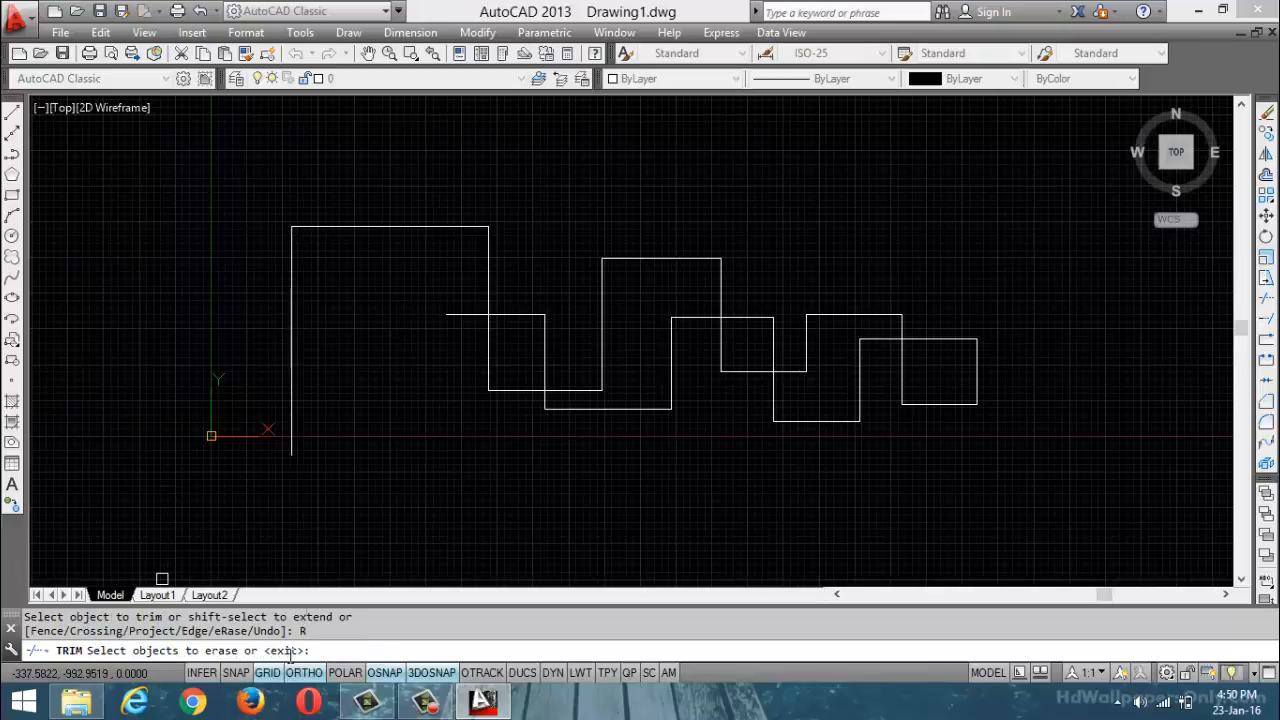
{"action": "left_click", "coordinate": [522, 312]}
{"action": "key", "text": "Return"}
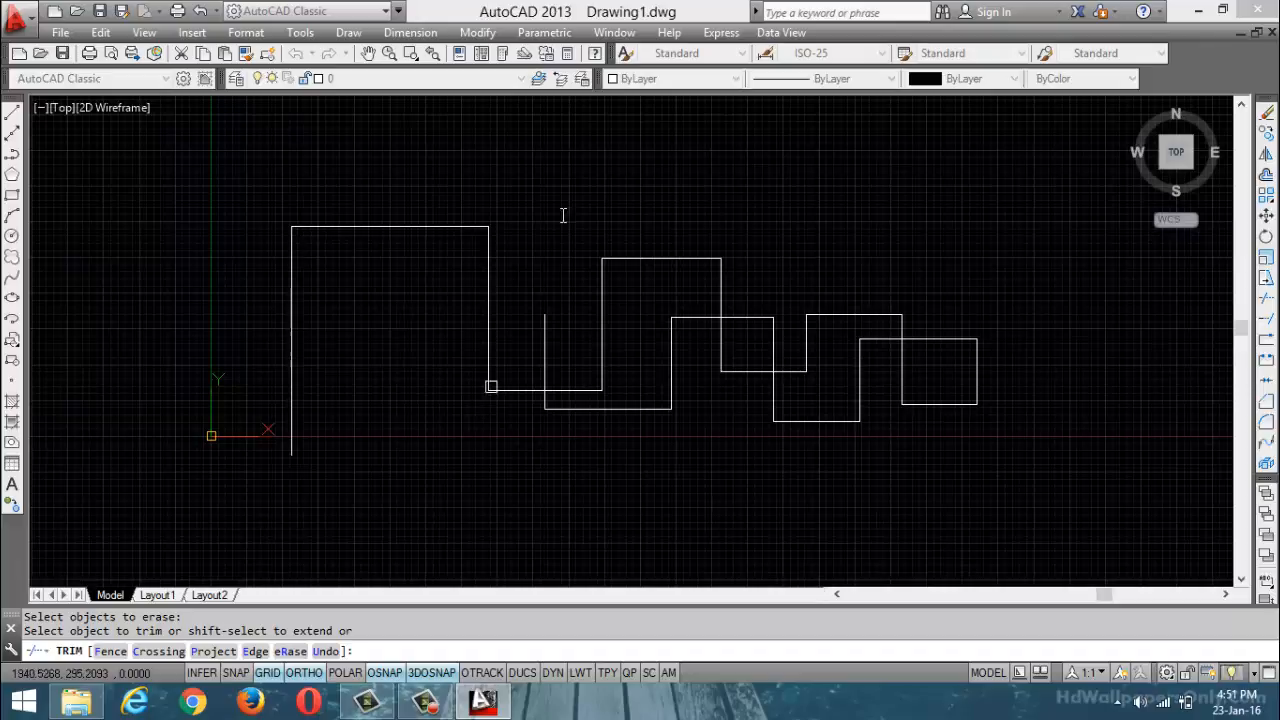
{"action": "left_click", "coordinate": [638, 262]}
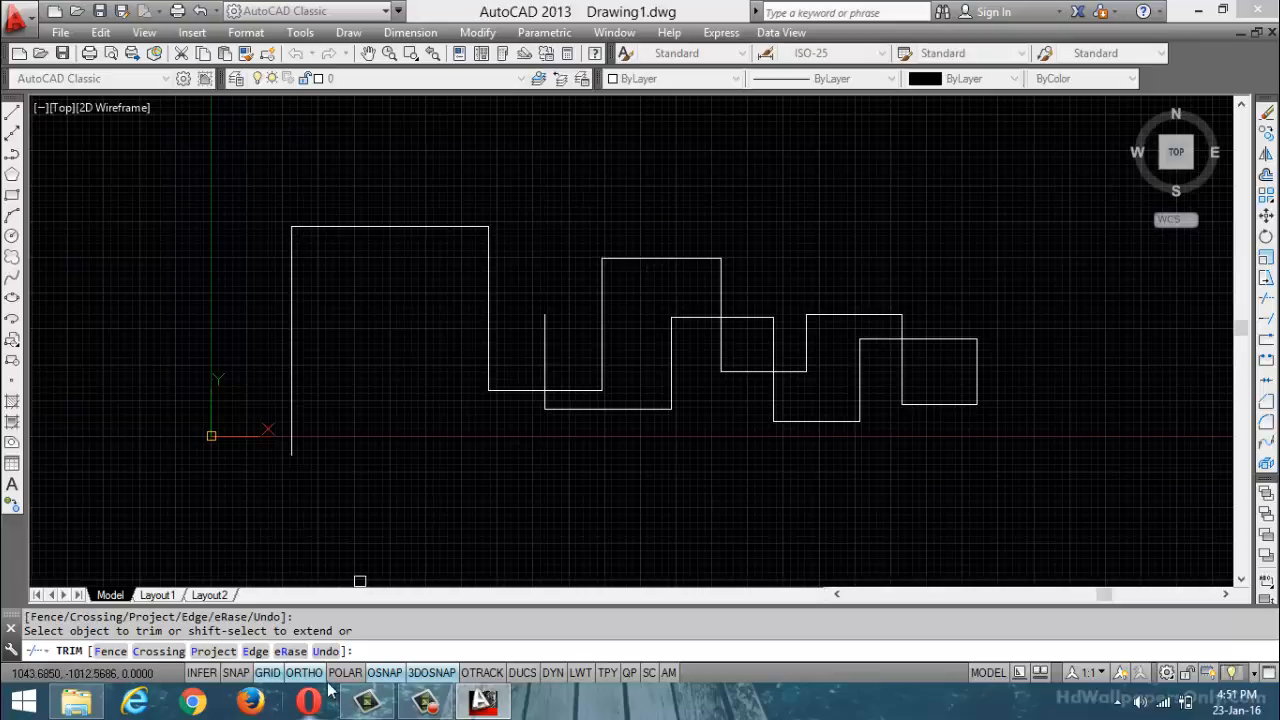
{"action": "left_click", "coordinate": [291, 651]}
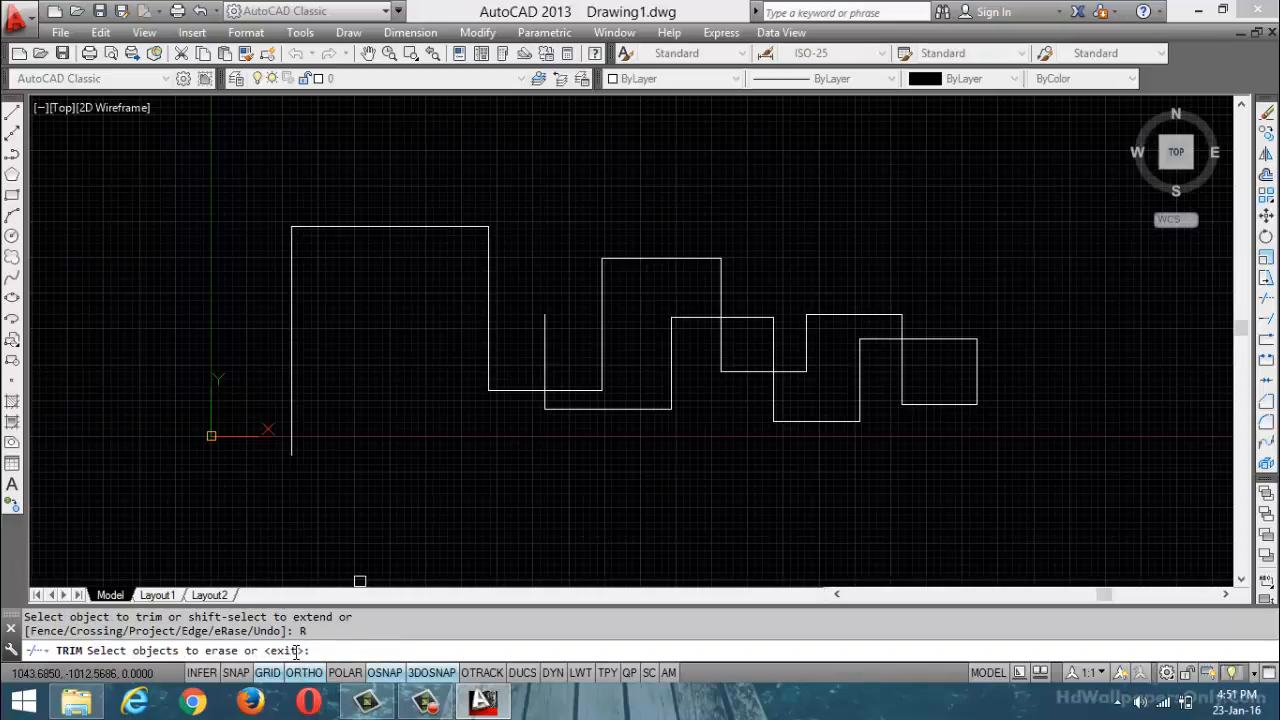
{"action": "left_click", "coordinate": [638, 258]}
{"action": "key", "text": "Return"}
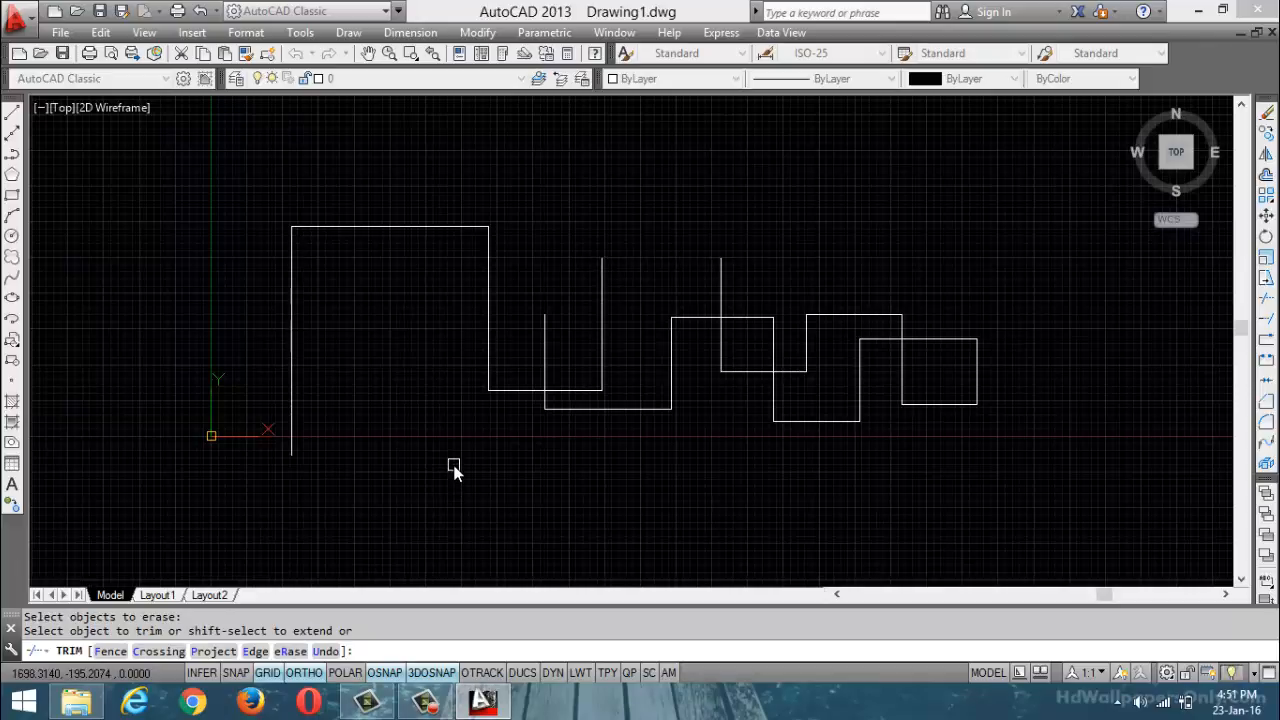
{"action": "left_click", "coordinate": [328, 651]}
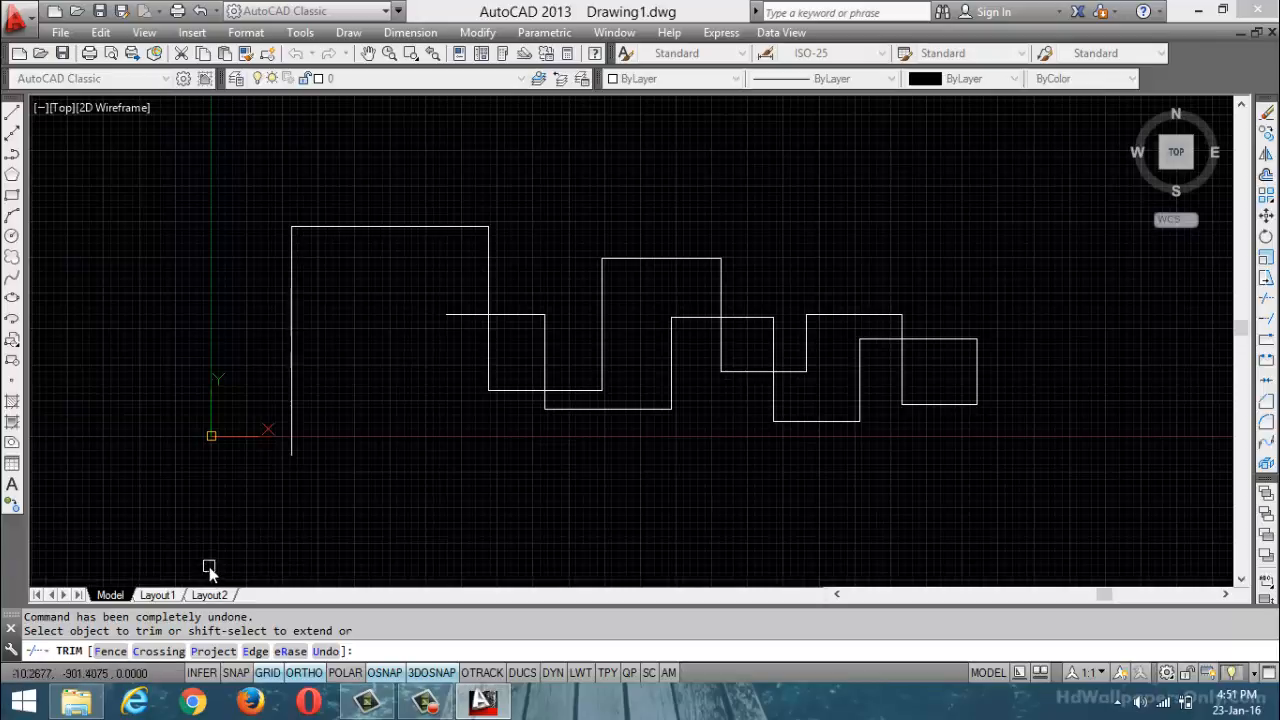
With polar tracking on, trim with a fence crossing the verticals from before the first step to beyond the rightmost square, and undo the trim
{"action": "left_click", "coordinate": [110, 651]}
{"action": "left_click", "coordinate": [184, 347]}
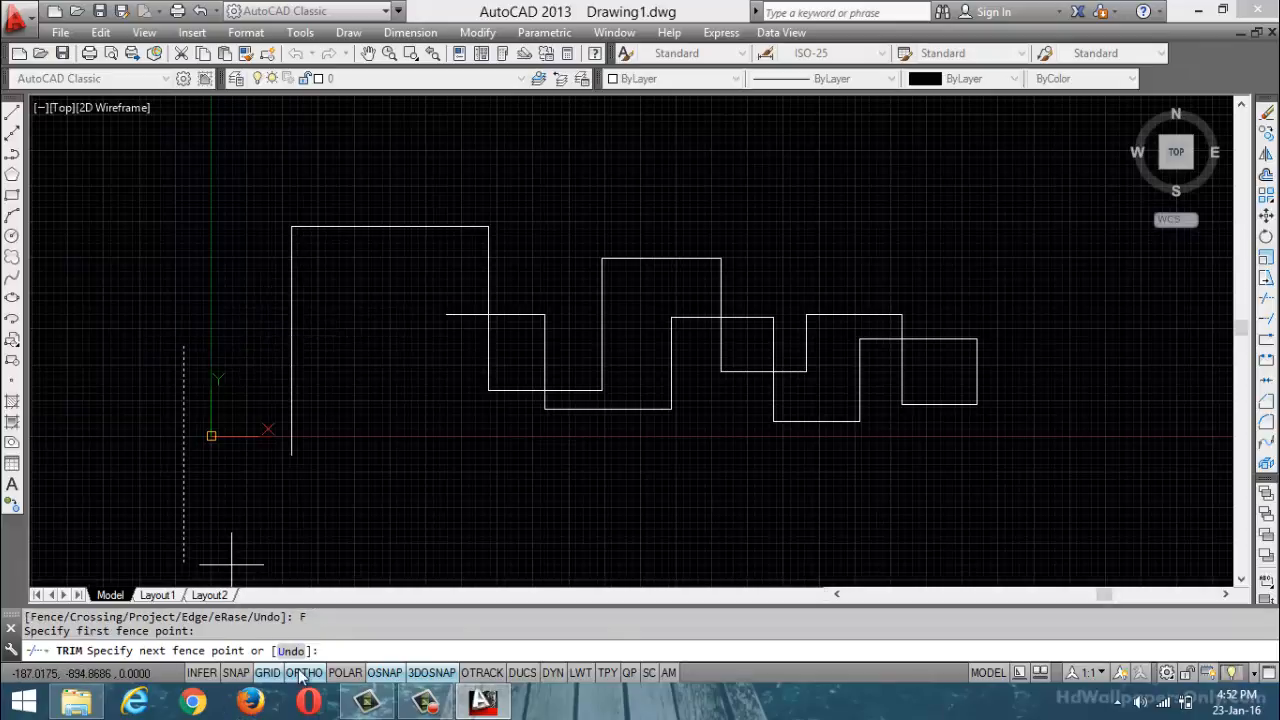
{"action": "left_click", "coordinate": [345, 672]}
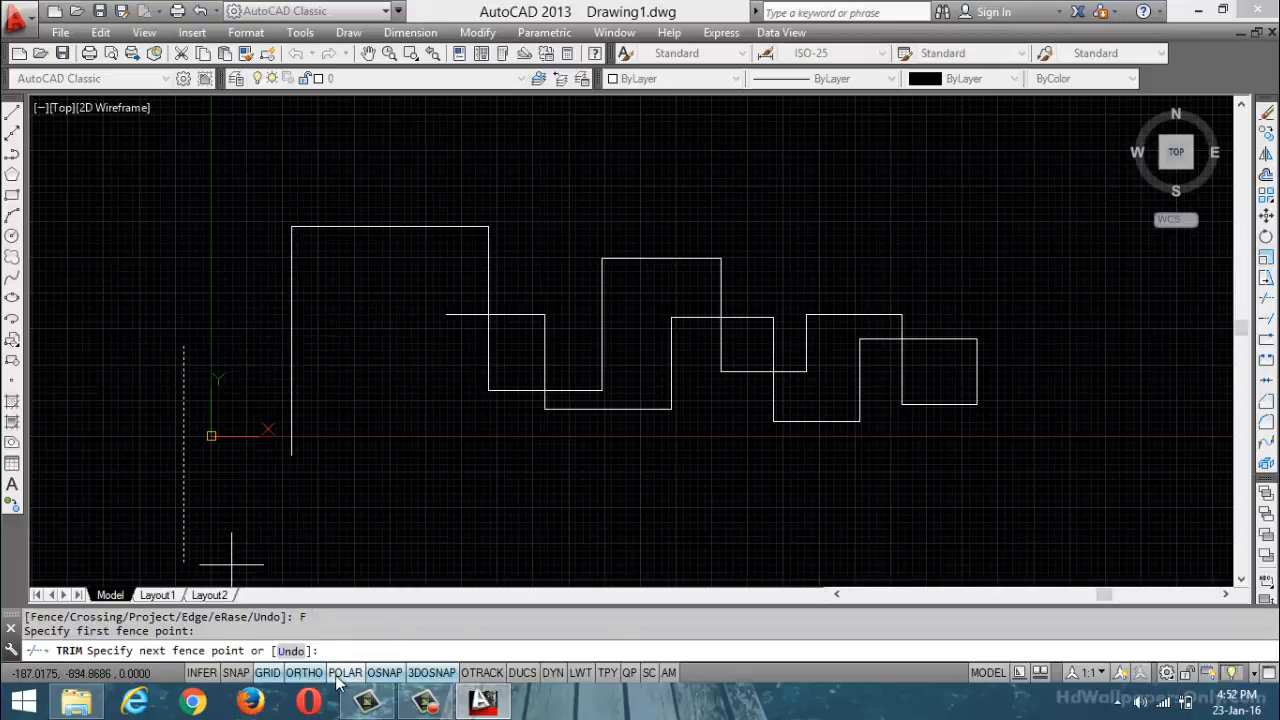
{"action": "left_click", "coordinate": [289, 300]}
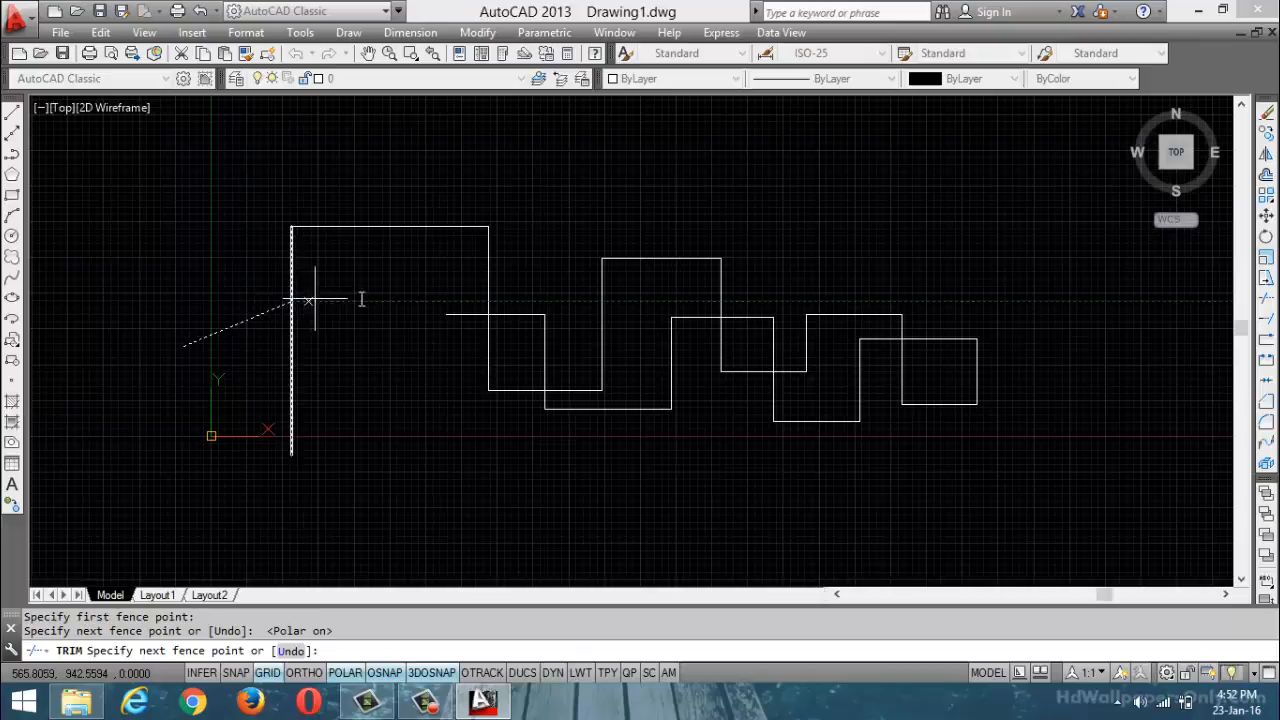
{"action": "left_click", "coordinate": [487, 300]}
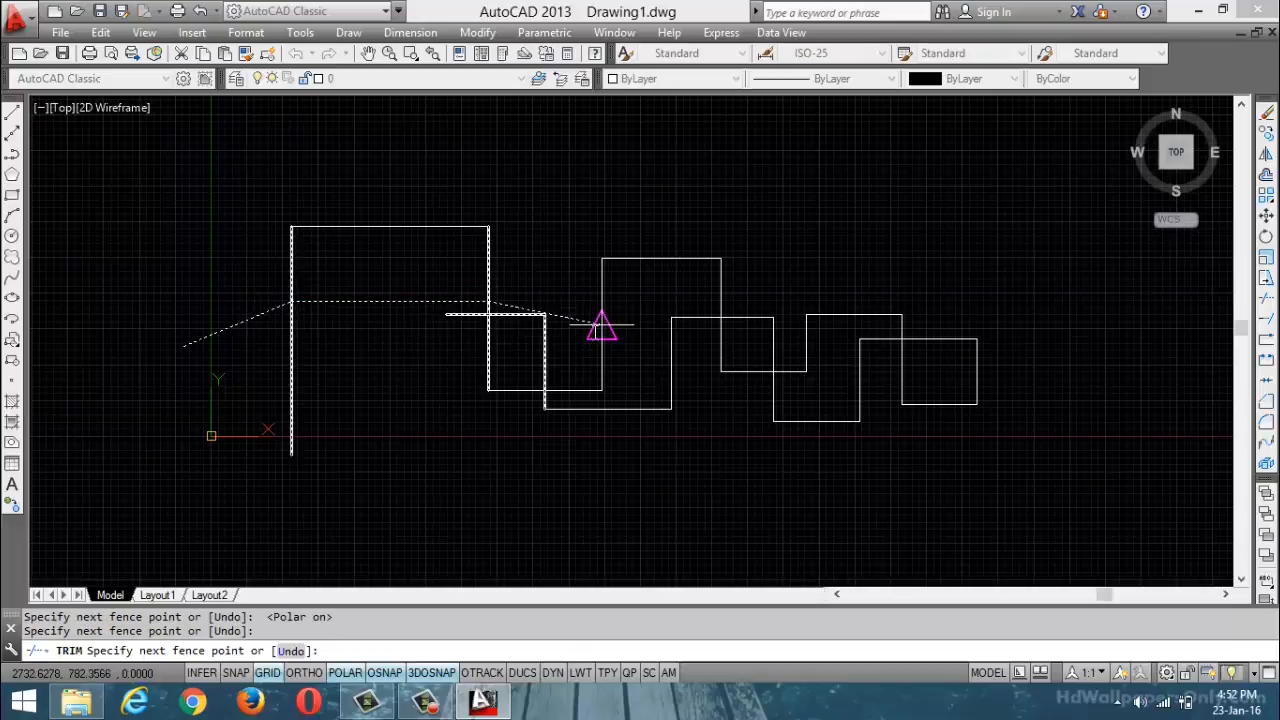
{"action": "left_click", "coordinate": [600, 325]}
{"action": "left_click", "coordinate": [670, 361]}
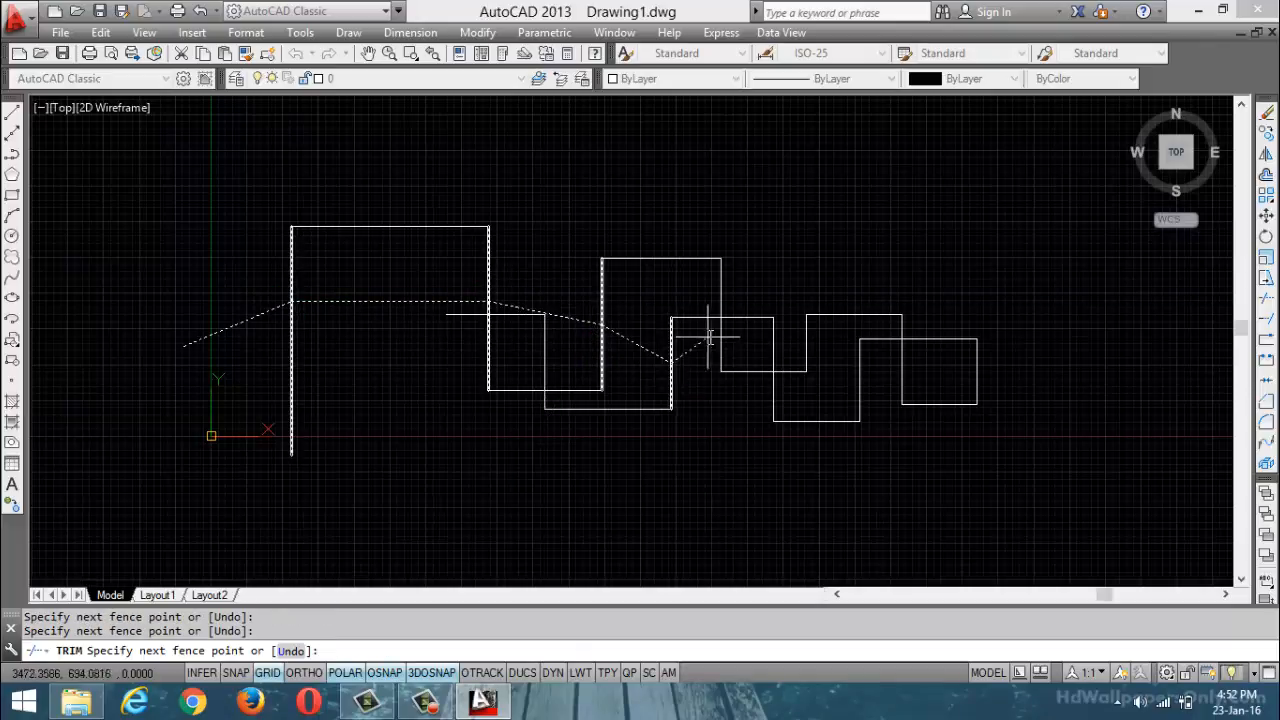
{"action": "left_click", "coordinate": [722, 345]}
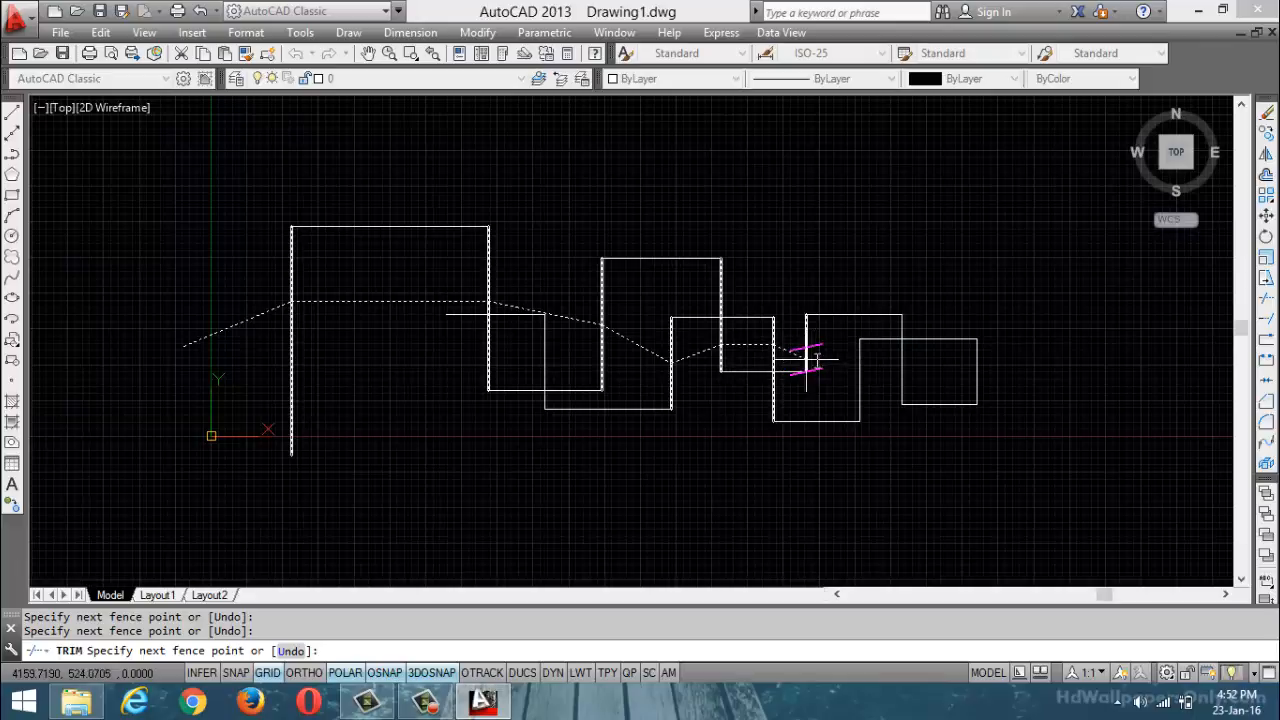
{"action": "left_click", "coordinate": [815, 356]}
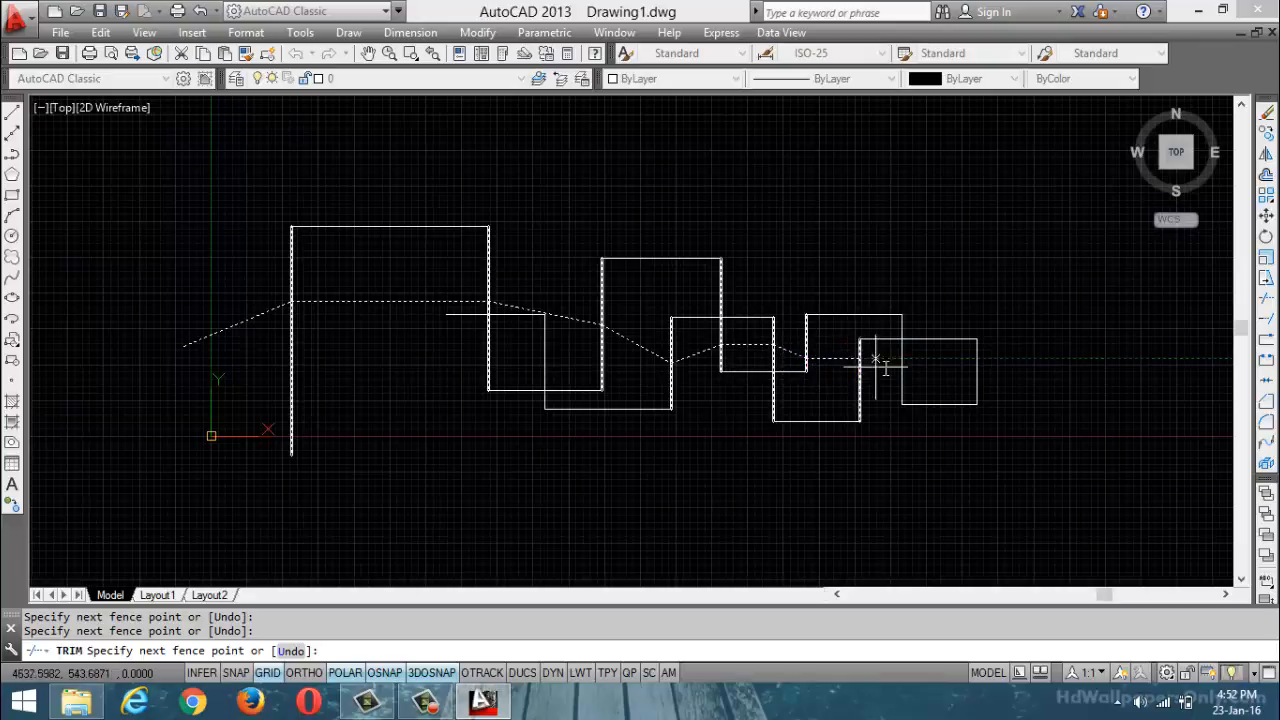
{"action": "left_click", "coordinate": [901, 360]}
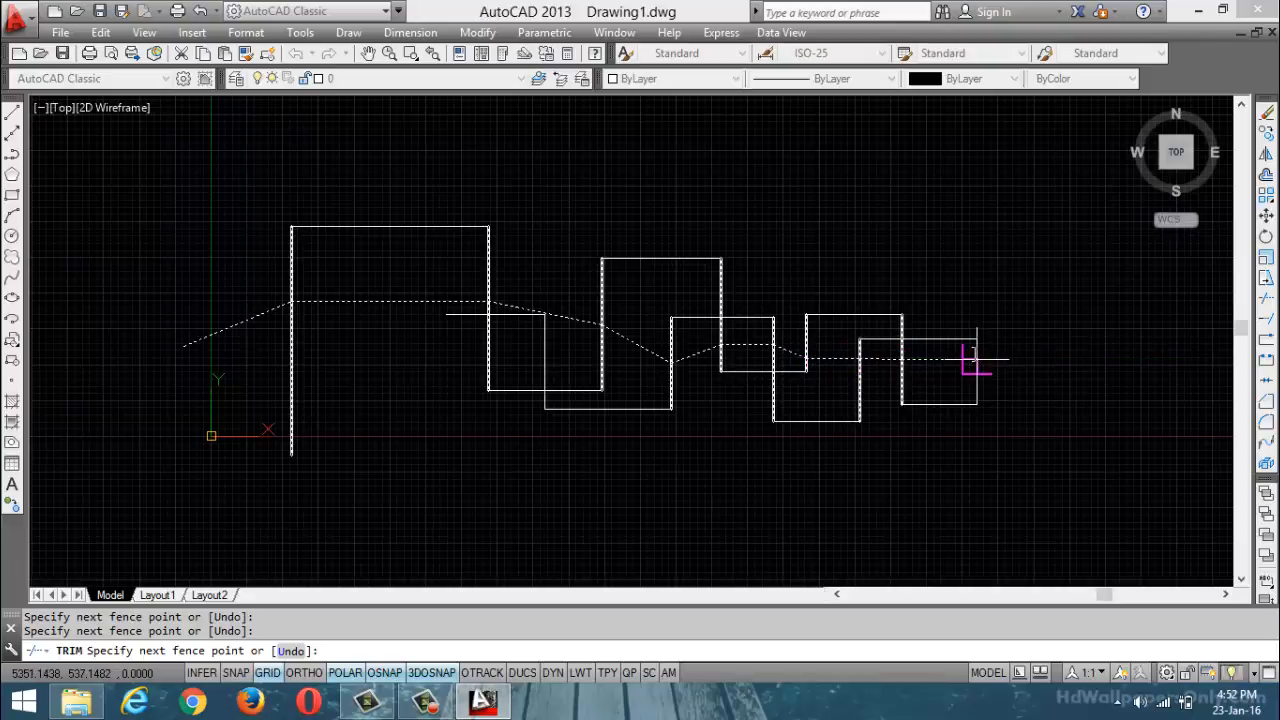
{"action": "left_click", "coordinate": [1105, 384]}
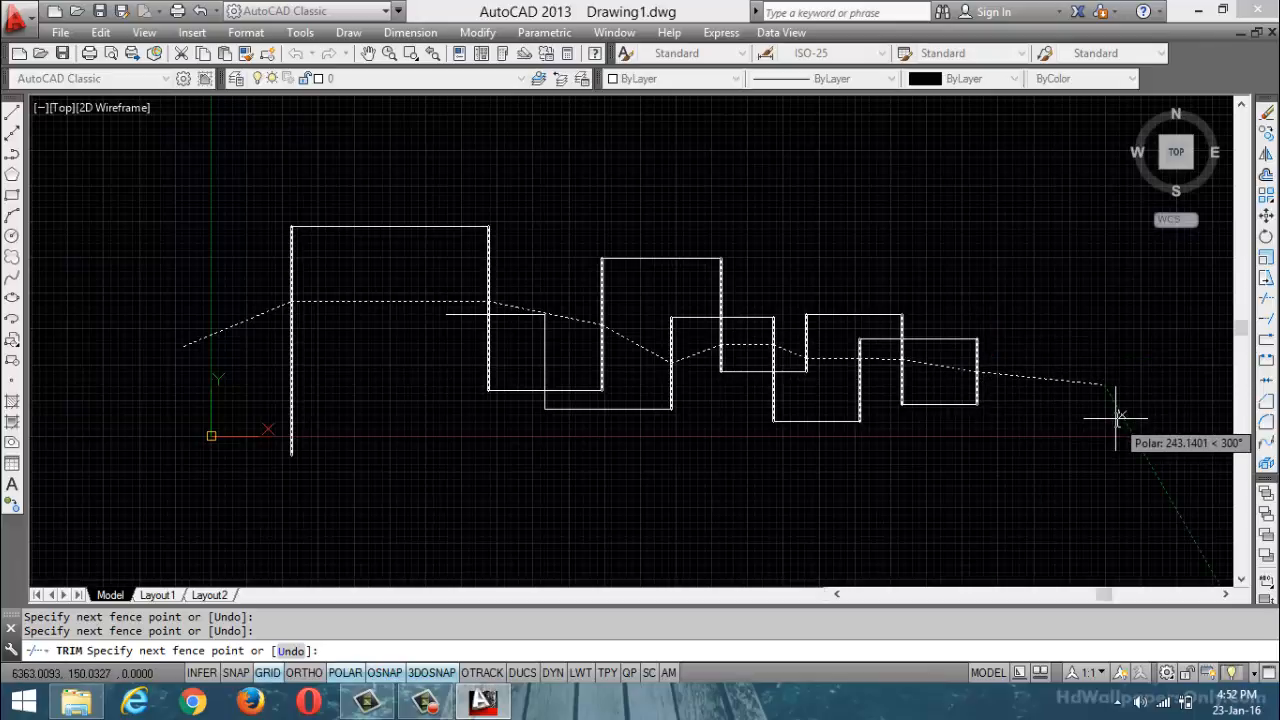
{"action": "key", "text": "Return"}
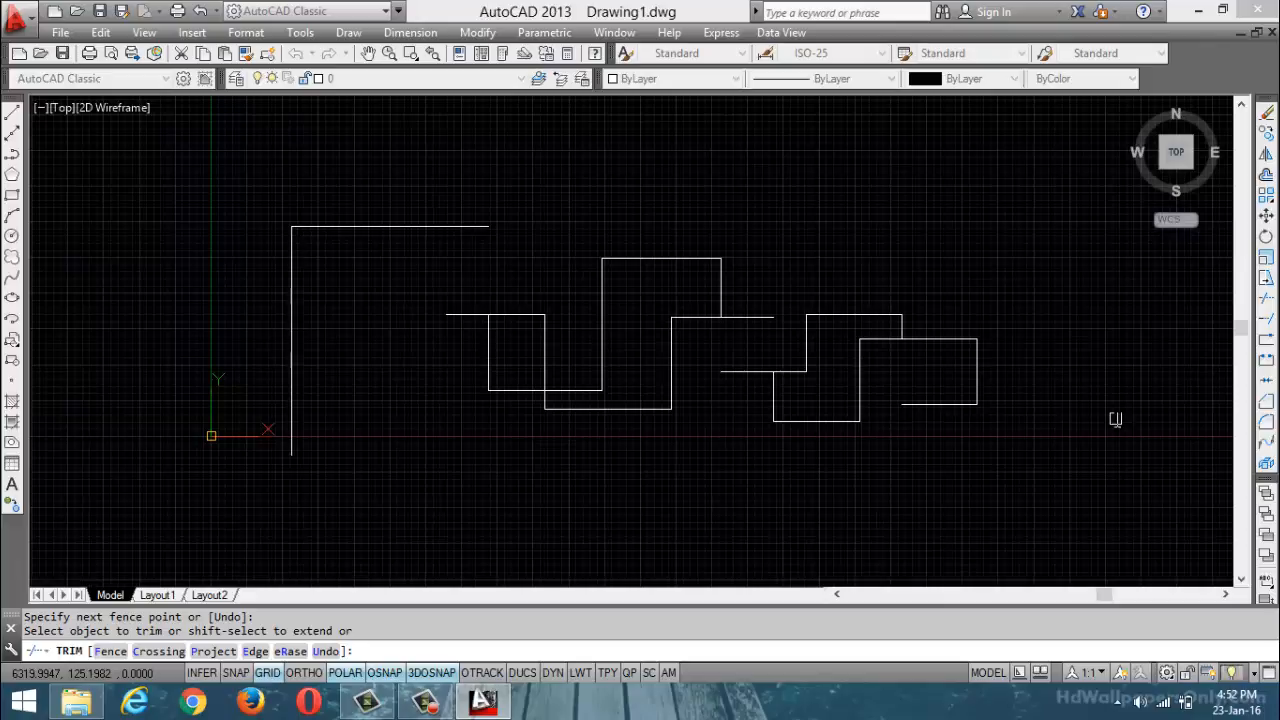
{"action": "type", "text": "u"}
{"action": "key", "text": "Return"}
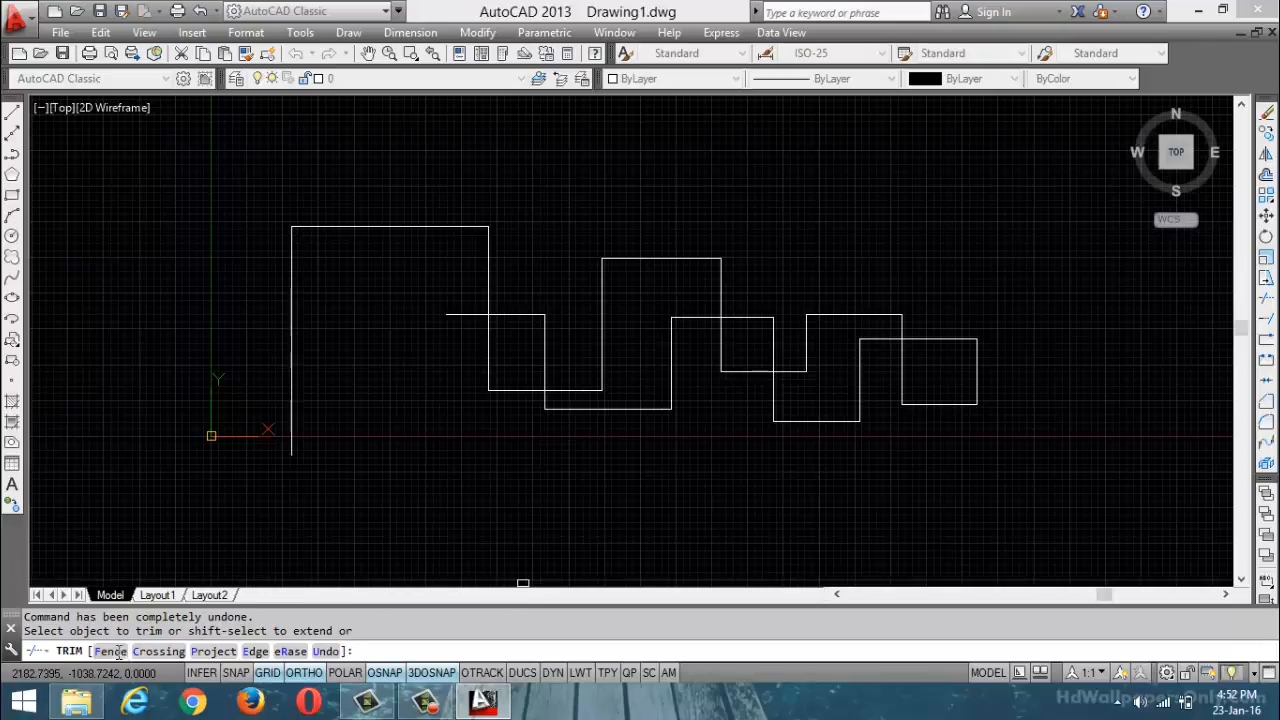
Trim with a shorter fence from the vertical inside the second tall step to the rightmost square's outer edge, and undo the trim
{"action": "left_click", "coordinate": [118, 651]}
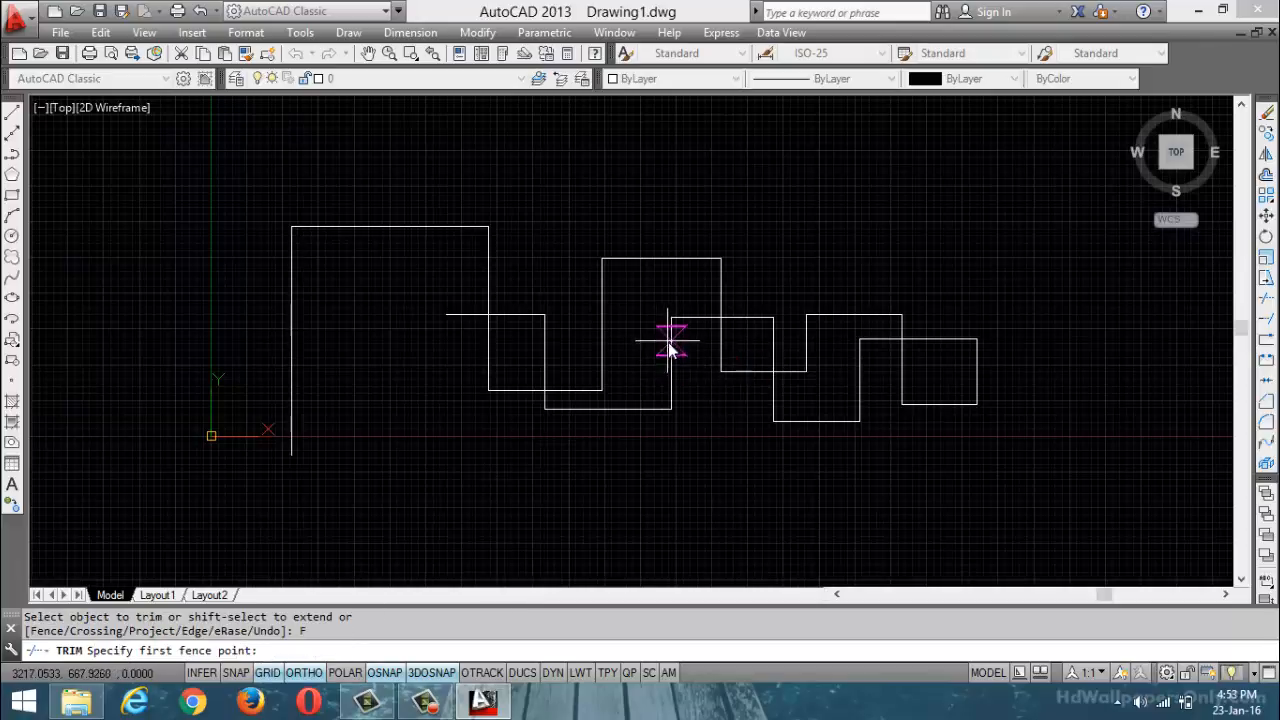
{"action": "left_click", "coordinate": [670, 343]}
{"action": "left_click", "coordinate": [720, 345]}
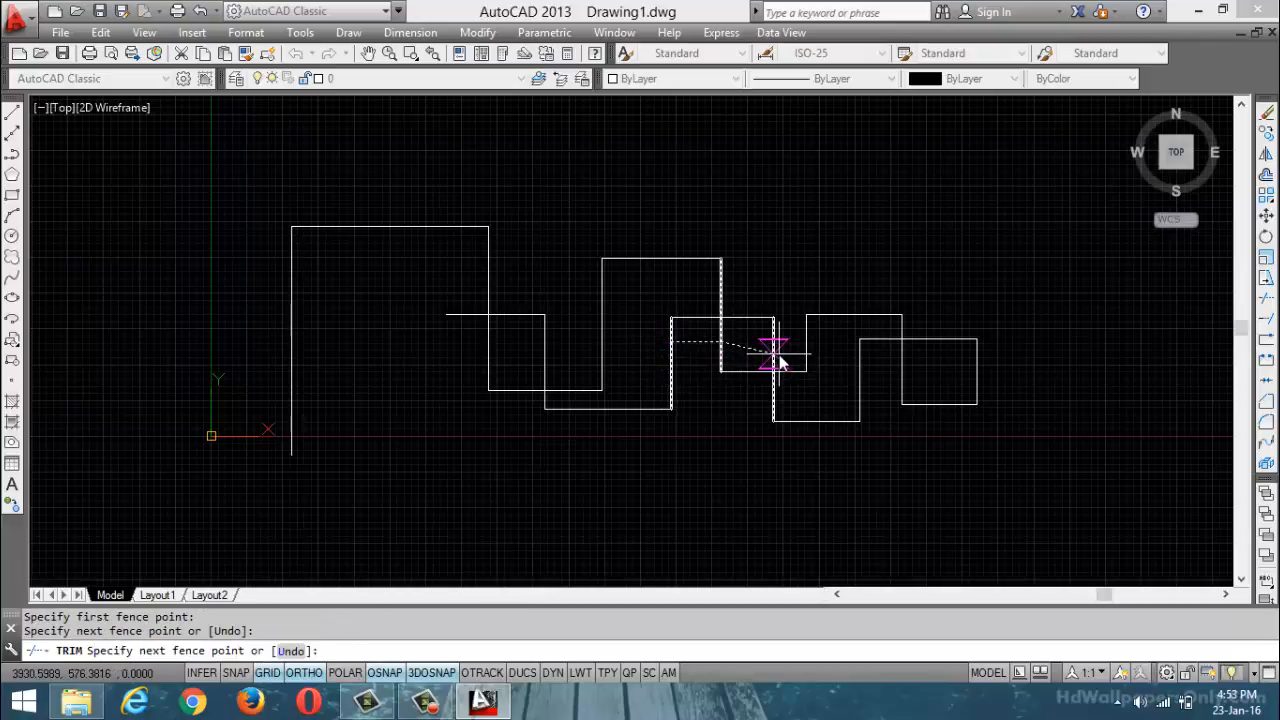
{"action": "left_click", "coordinate": [775, 354]}
{"action": "left_click", "coordinate": [806, 344]}
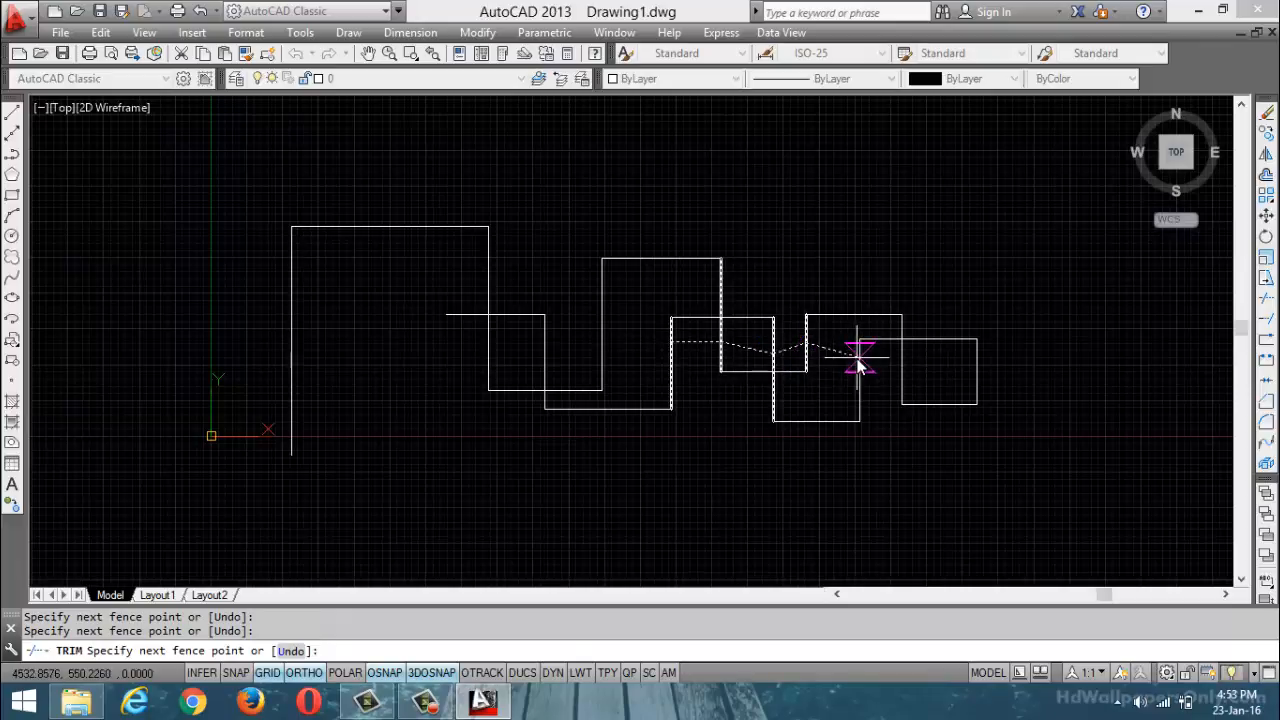
{"action": "left_click", "coordinate": [858, 358]}
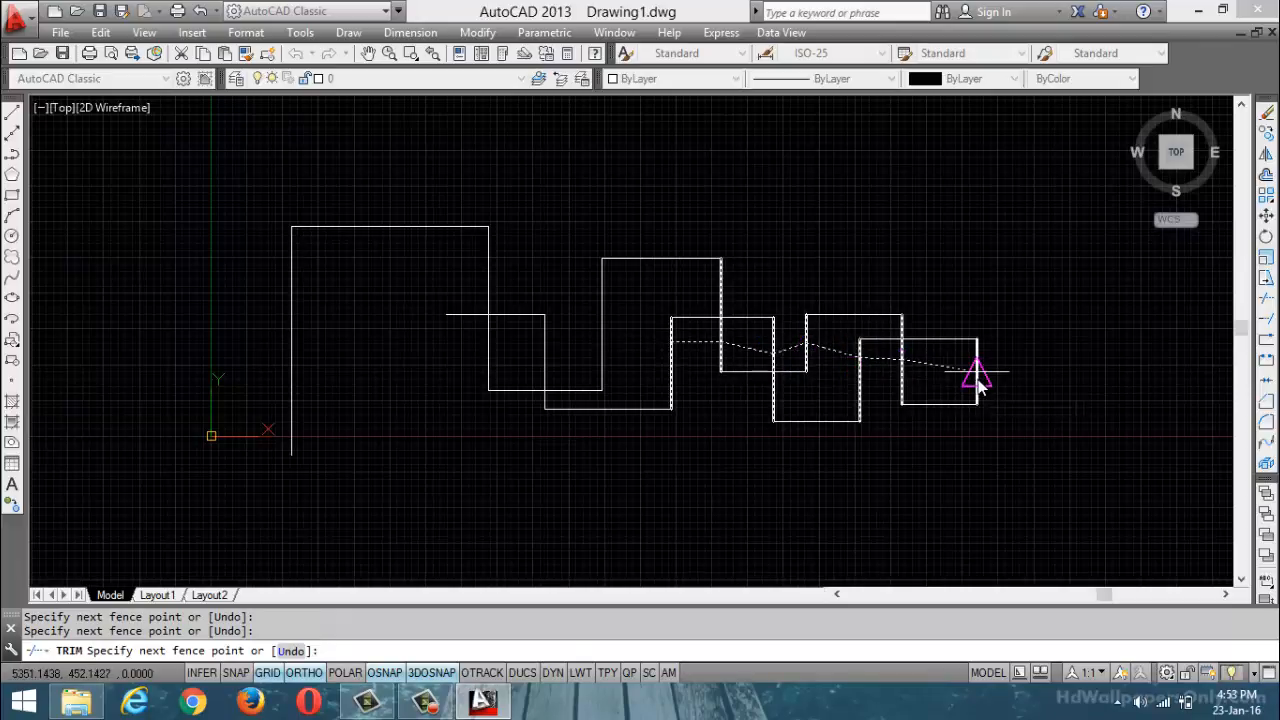
{"action": "key", "text": "Return"}
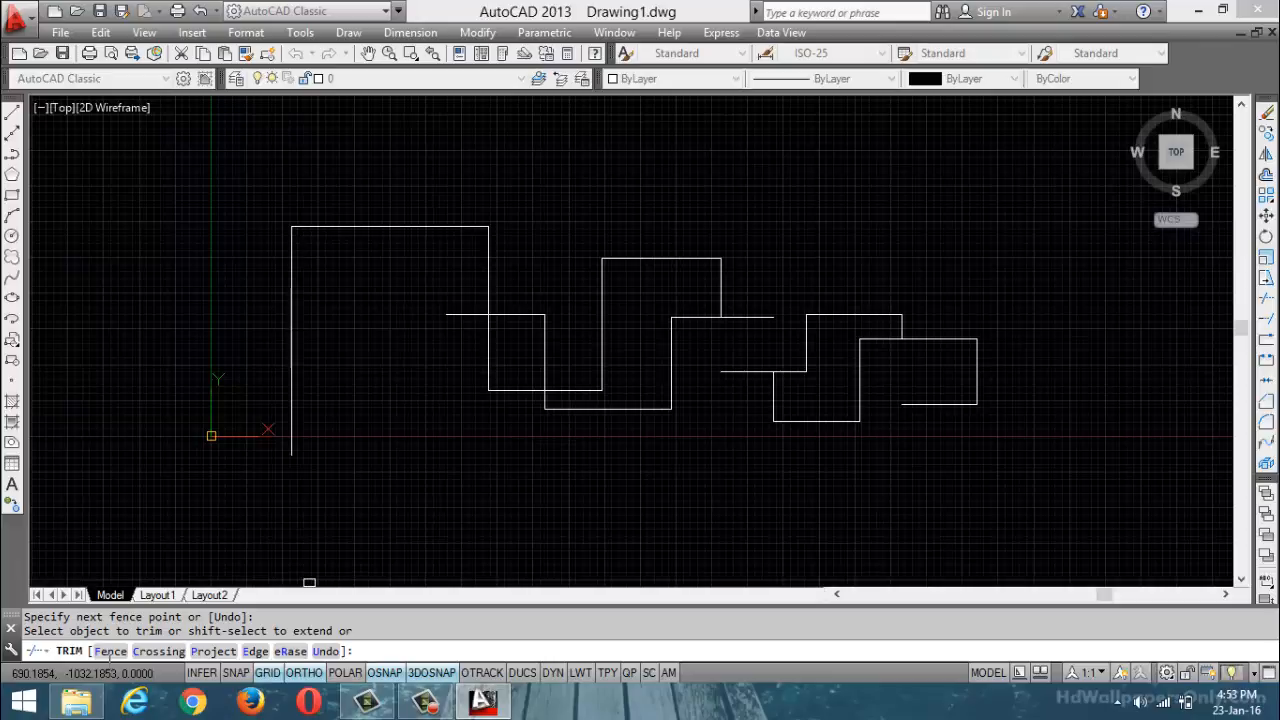
{"action": "key", "text": "ctrl+z"}
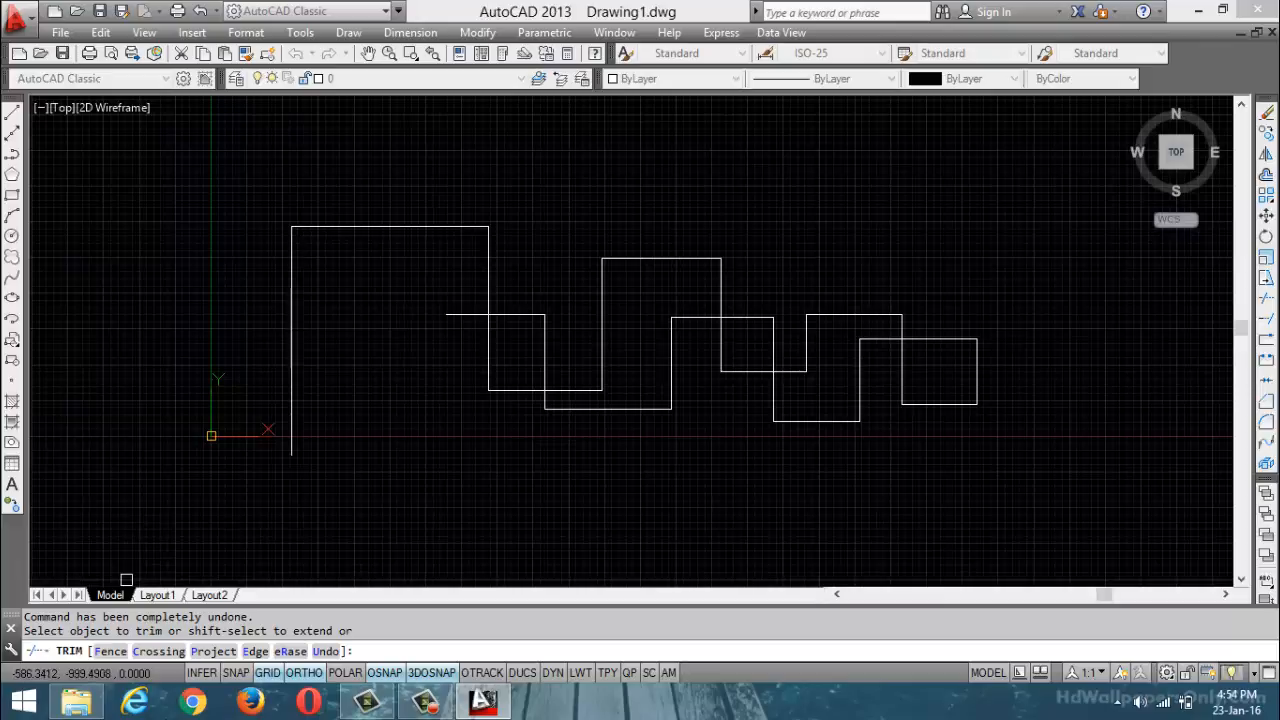
Trim the part of the first trough's lower line beyond the crossing vertical, using Trim's Crossing option
{"action": "left_click", "coordinate": [160, 651]}
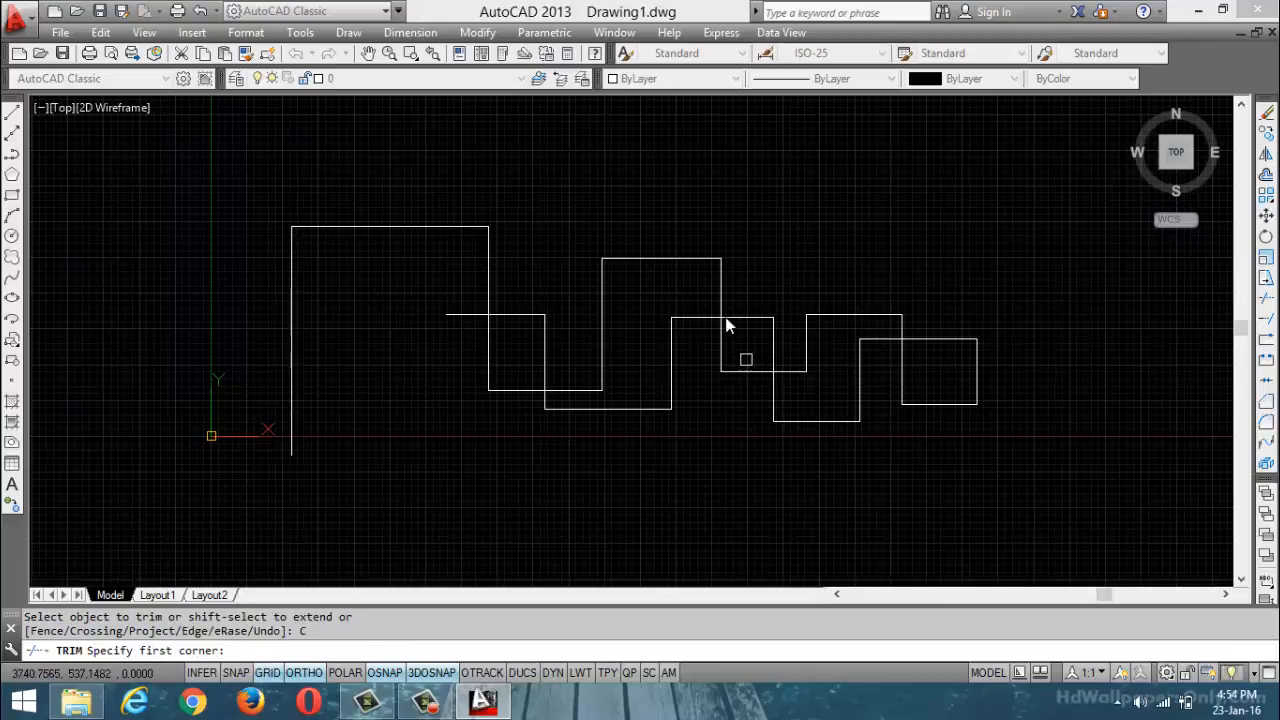
{"action": "left_click", "coordinate": [563, 227]}
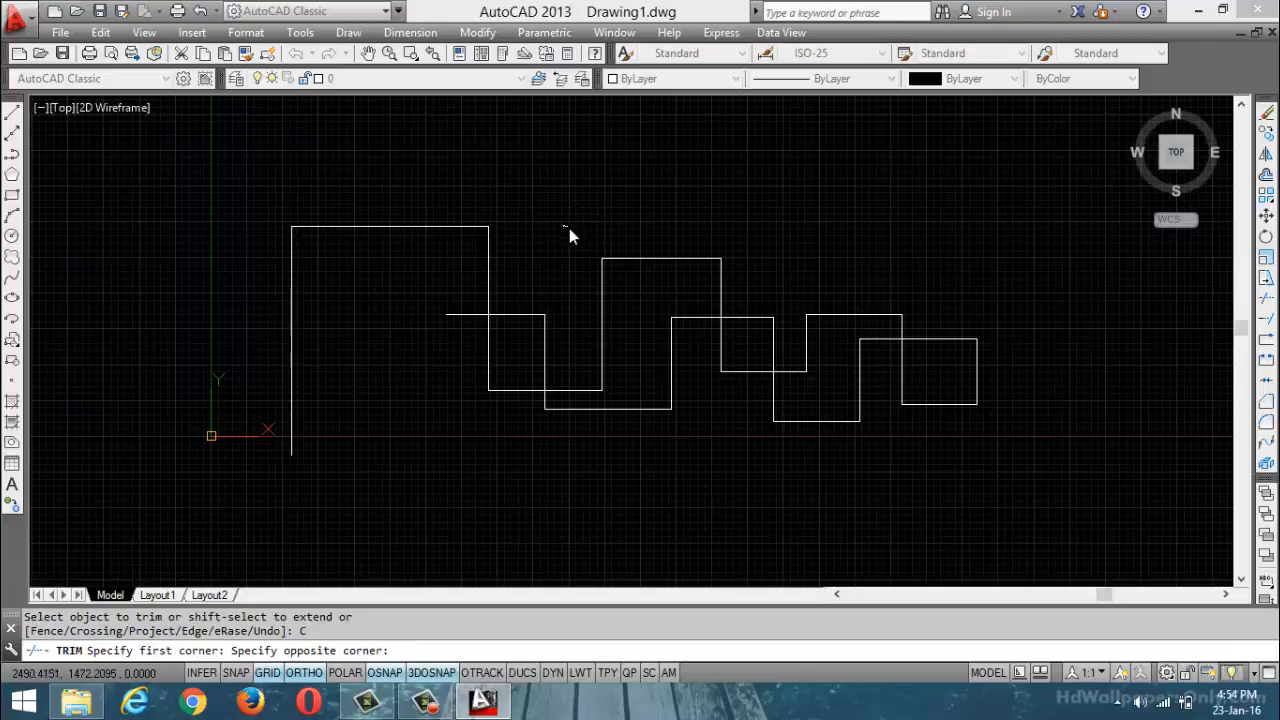
{"action": "left_click", "coordinate": [1012, 480]}
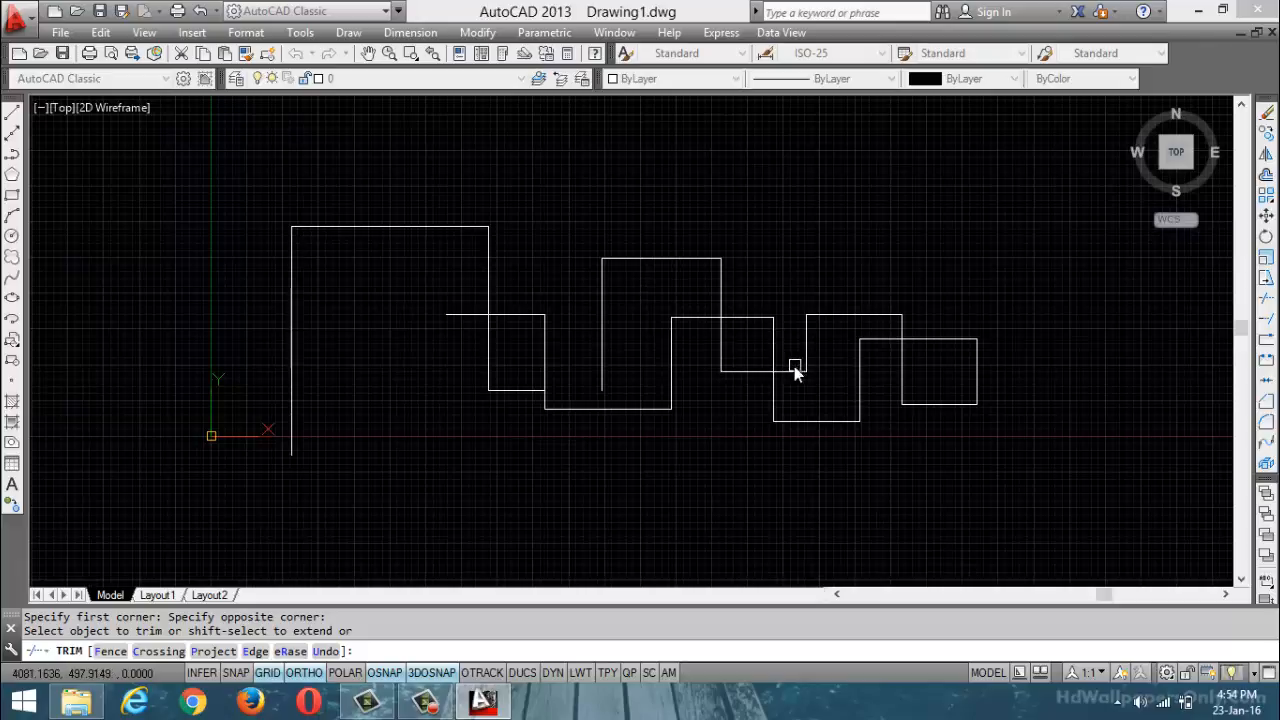
Trim the lines around the small middle square with a crossing window started inside the second tall step, and undo the trim
{"action": "left_click", "coordinate": [160, 651]}
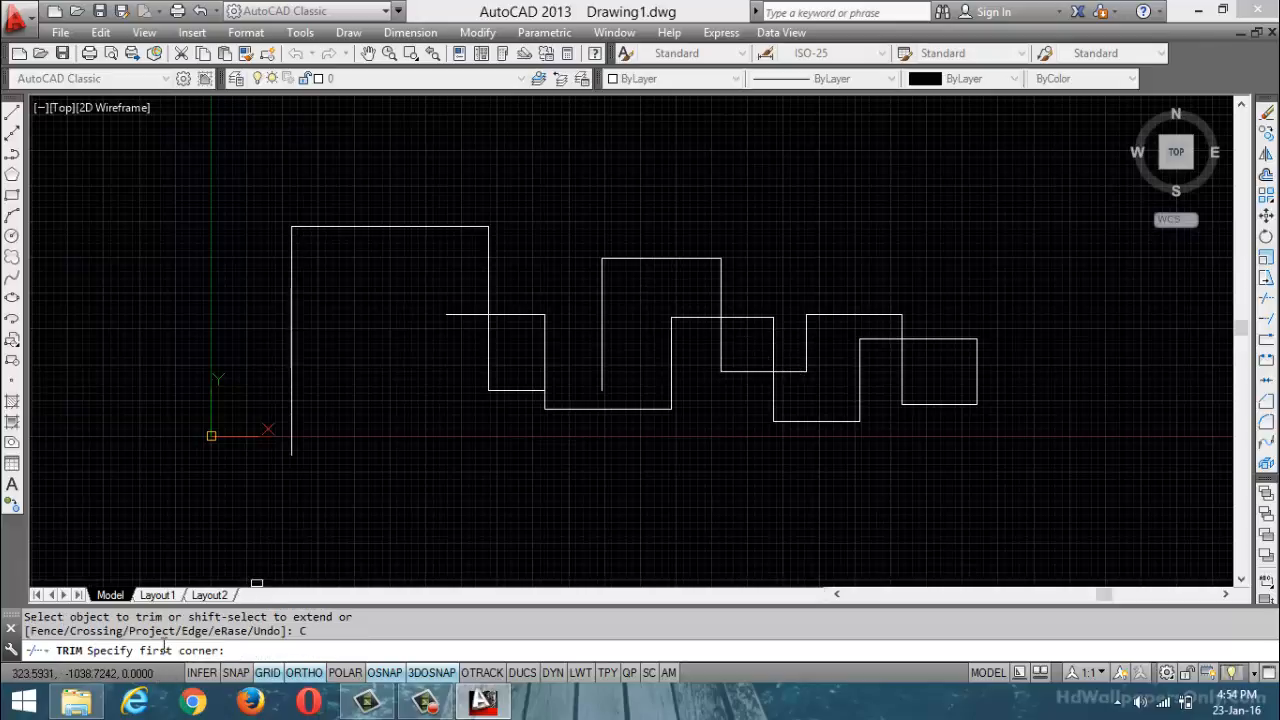
{"action": "left_click", "coordinate": [641, 291]}
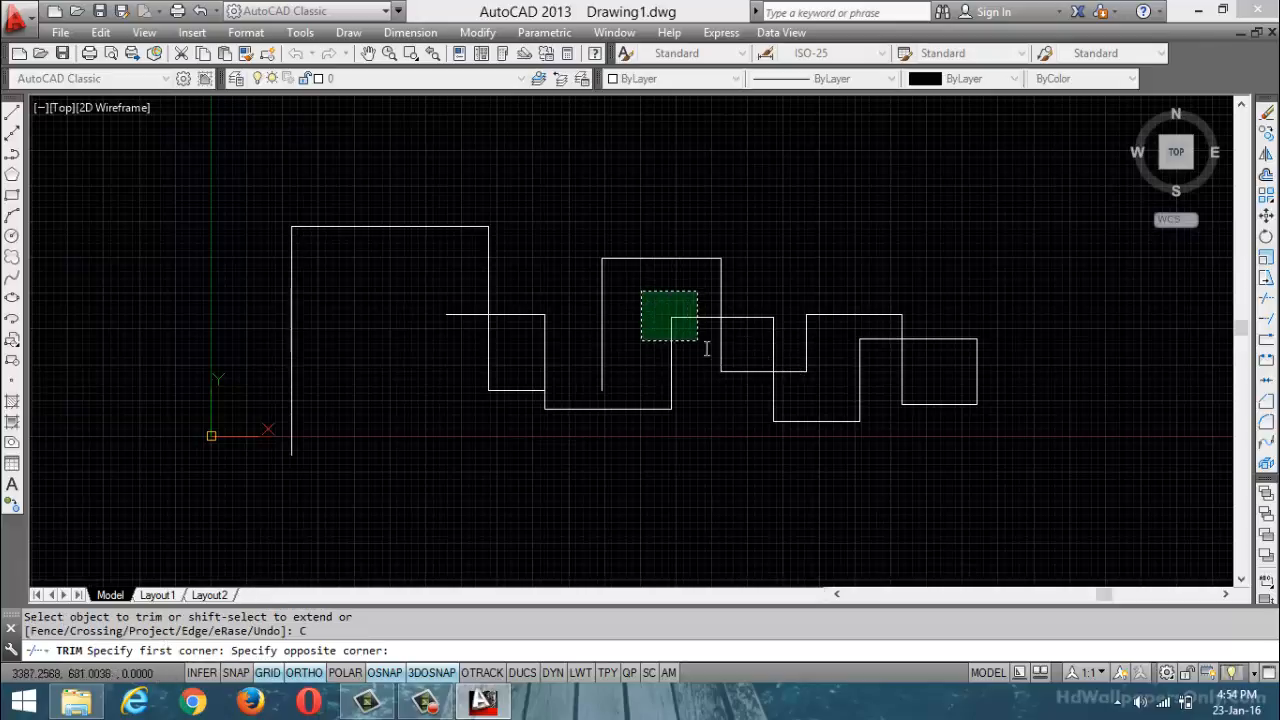
{"action": "left_click", "coordinate": [786, 401]}
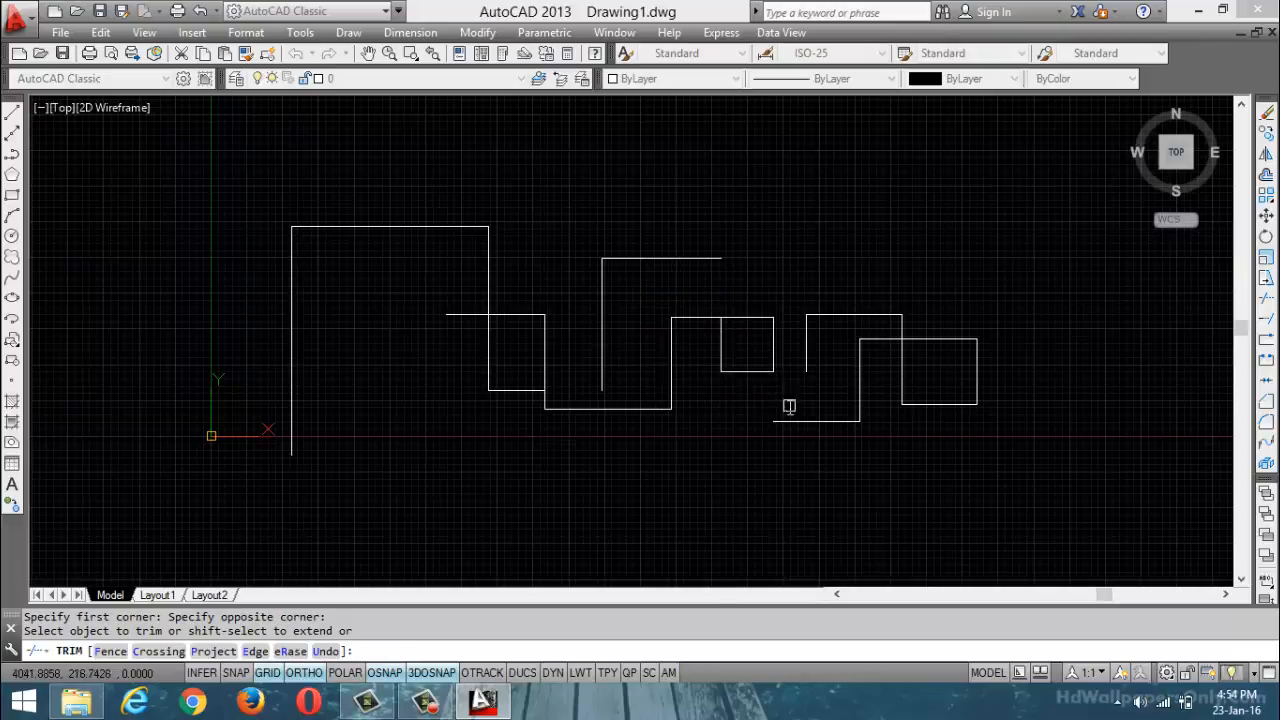
{"action": "key", "text": "ctrl+z"}
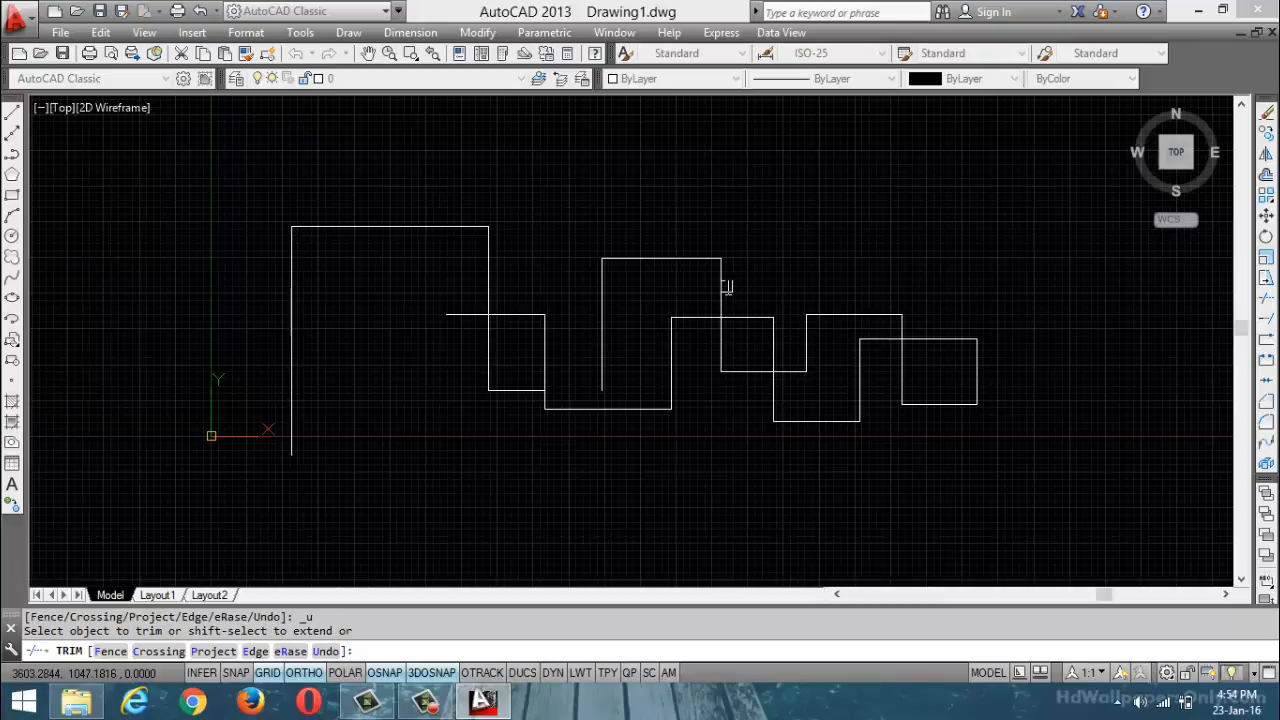
Trim the lines crossing a window drawn around the small middle square, using Trim's Crossing option
{"action": "type", "text": "c"}
{"action": "key", "text": "Return"}
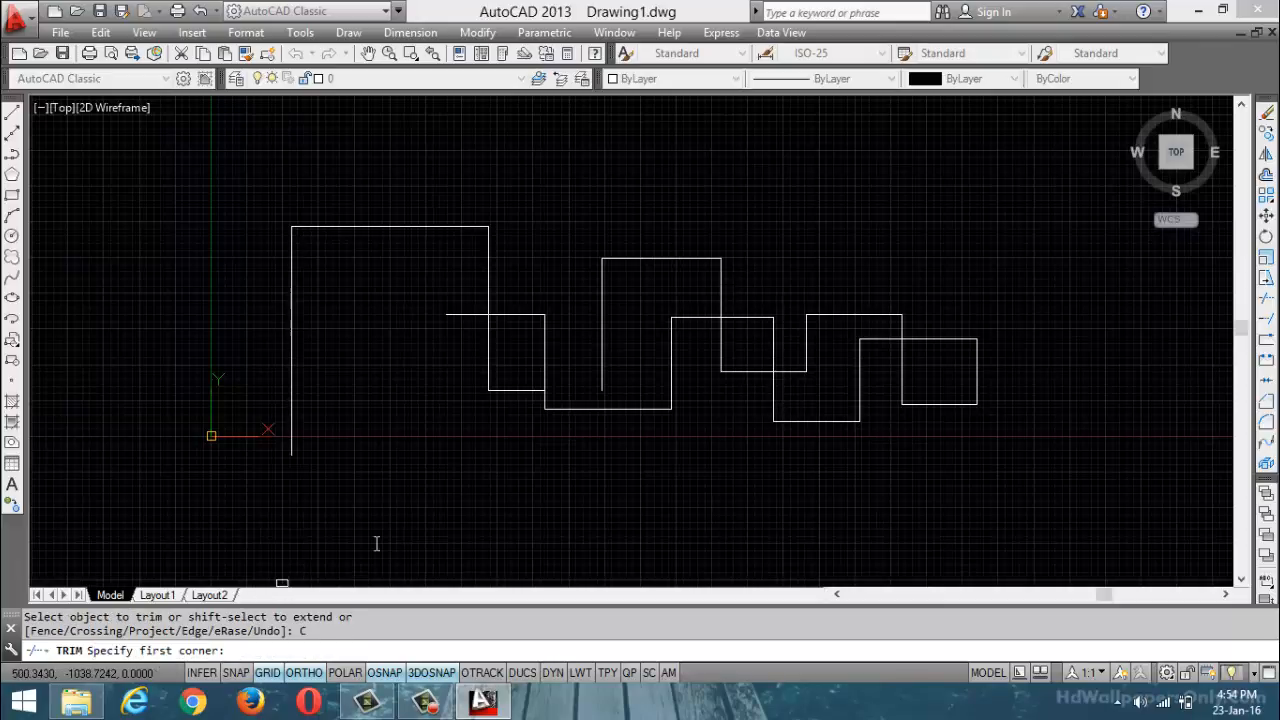
{"action": "left_click", "coordinate": [684, 272]}
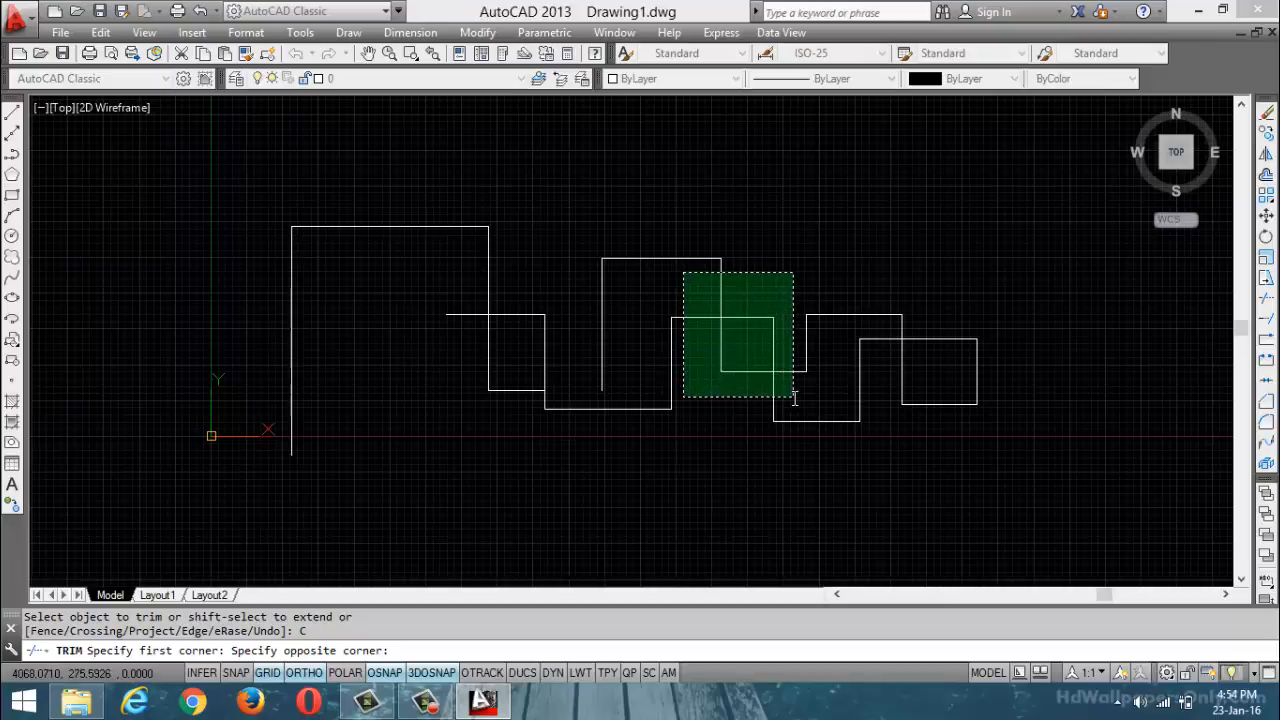
{"action": "left_click", "coordinate": [830, 397]}
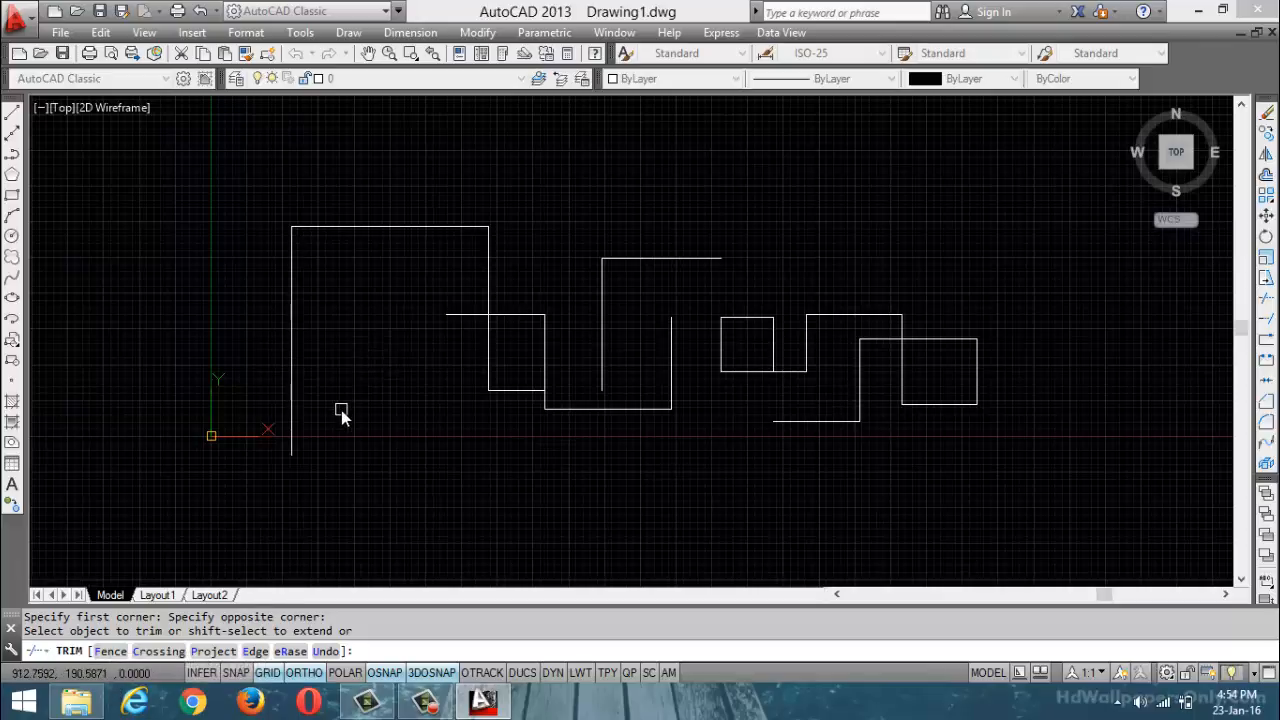
{"action": "left_click_drag", "start_coordinate": [200, 145], "coordinate": [1006, 529]}
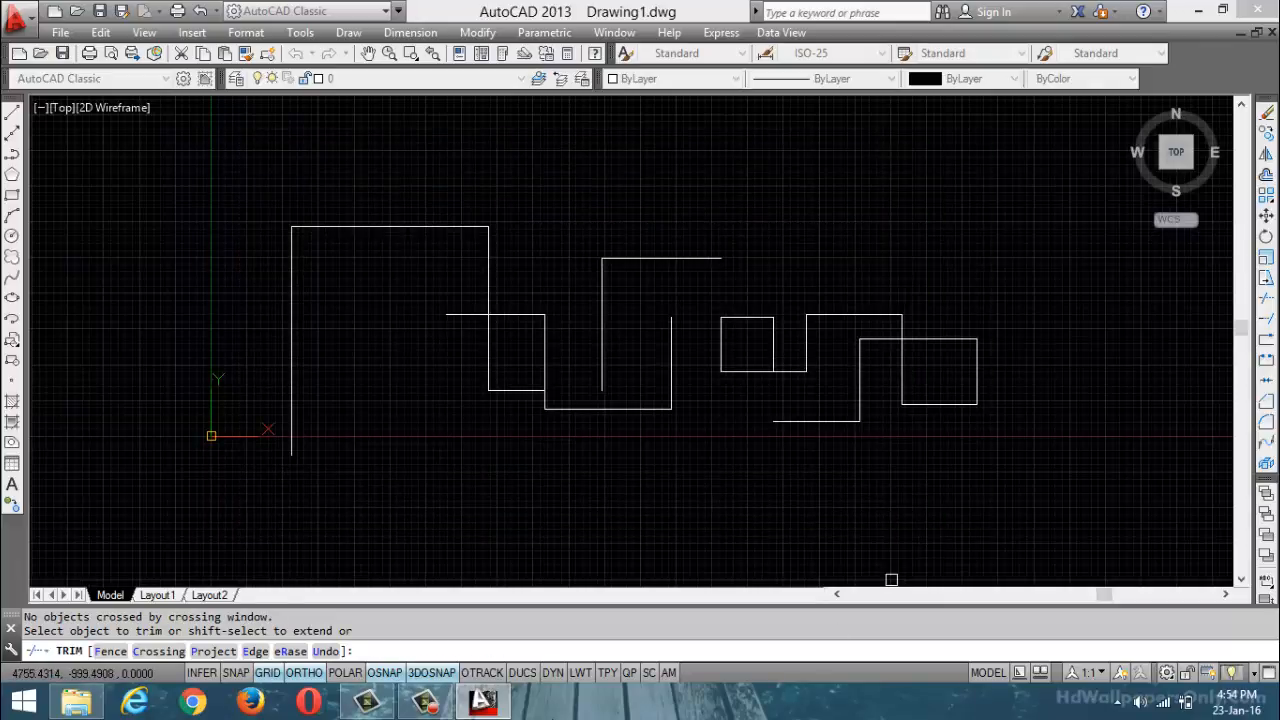
{"action": "left_click", "coordinate": [425, 702]}
{"action": "left_click", "coordinate": [955, 405]}
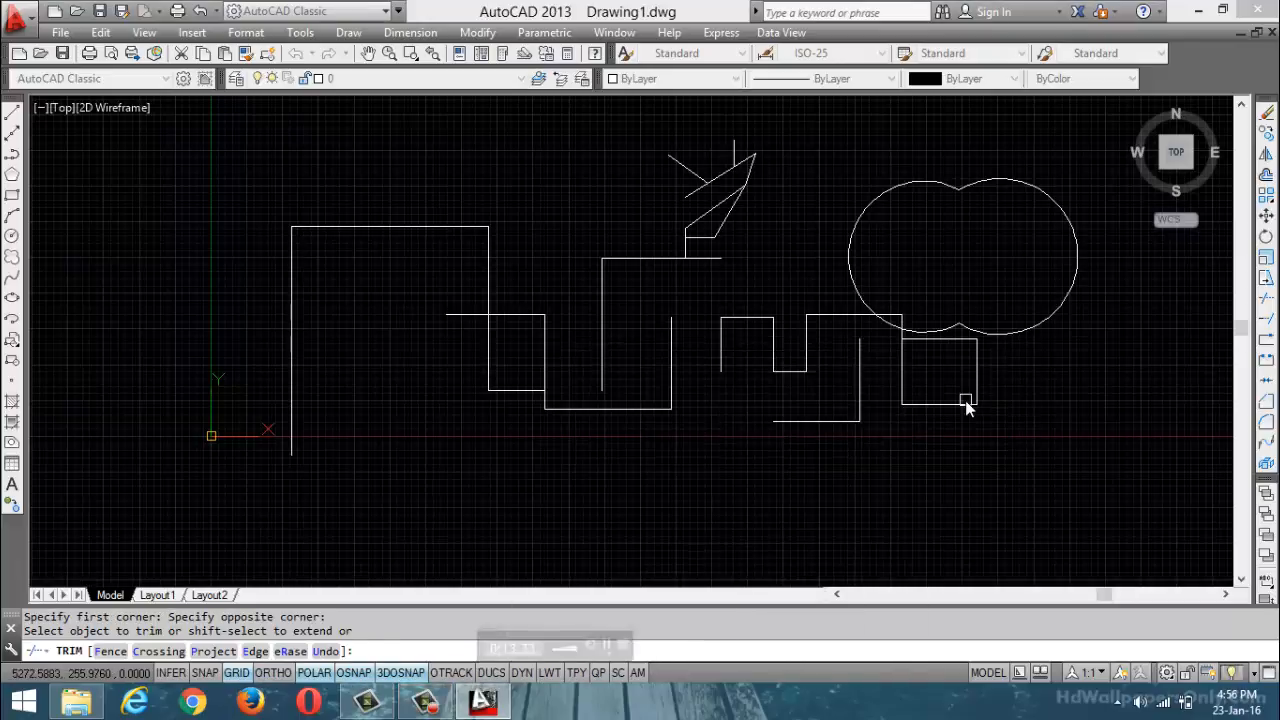
Undo the last trim of the overlapping circles, and try trimming their two inner arcs individually before undoing that as well
{"action": "type", "text": "u"}
{"action": "key", "text": "Return"}
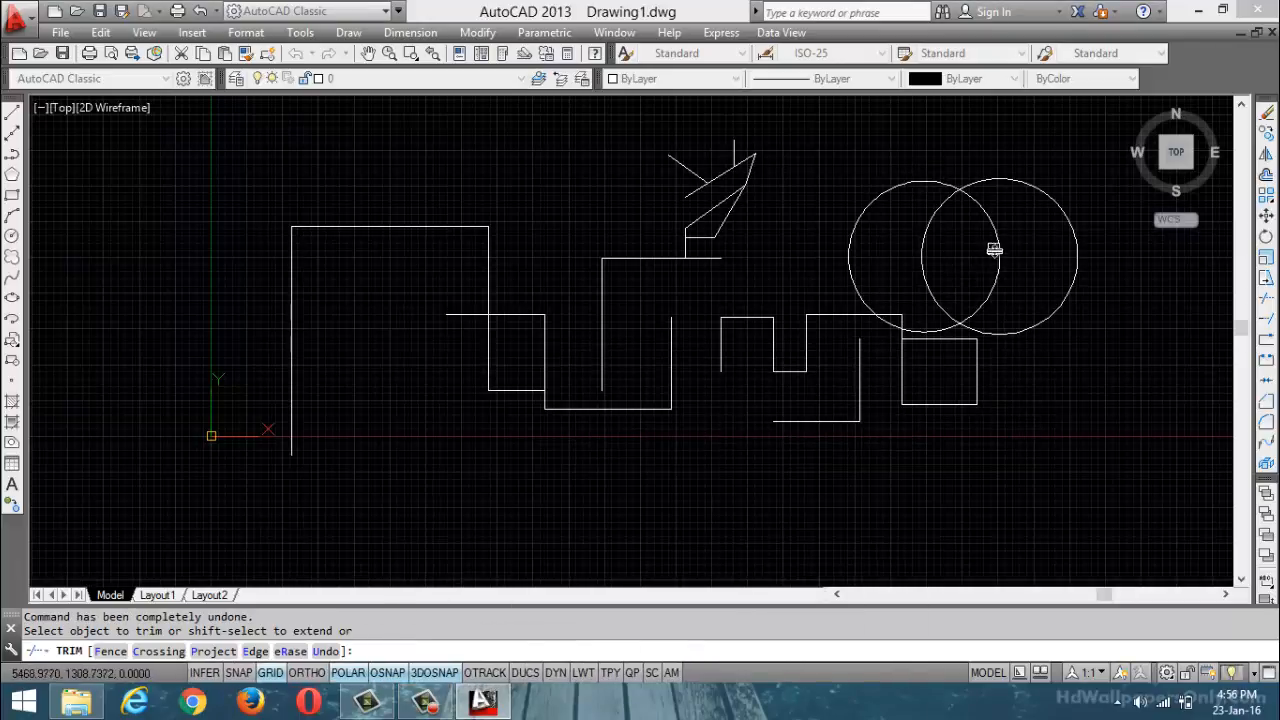
{"action": "left_click", "coordinate": [998, 254]}
{"action": "left_click", "coordinate": [931, 218]}
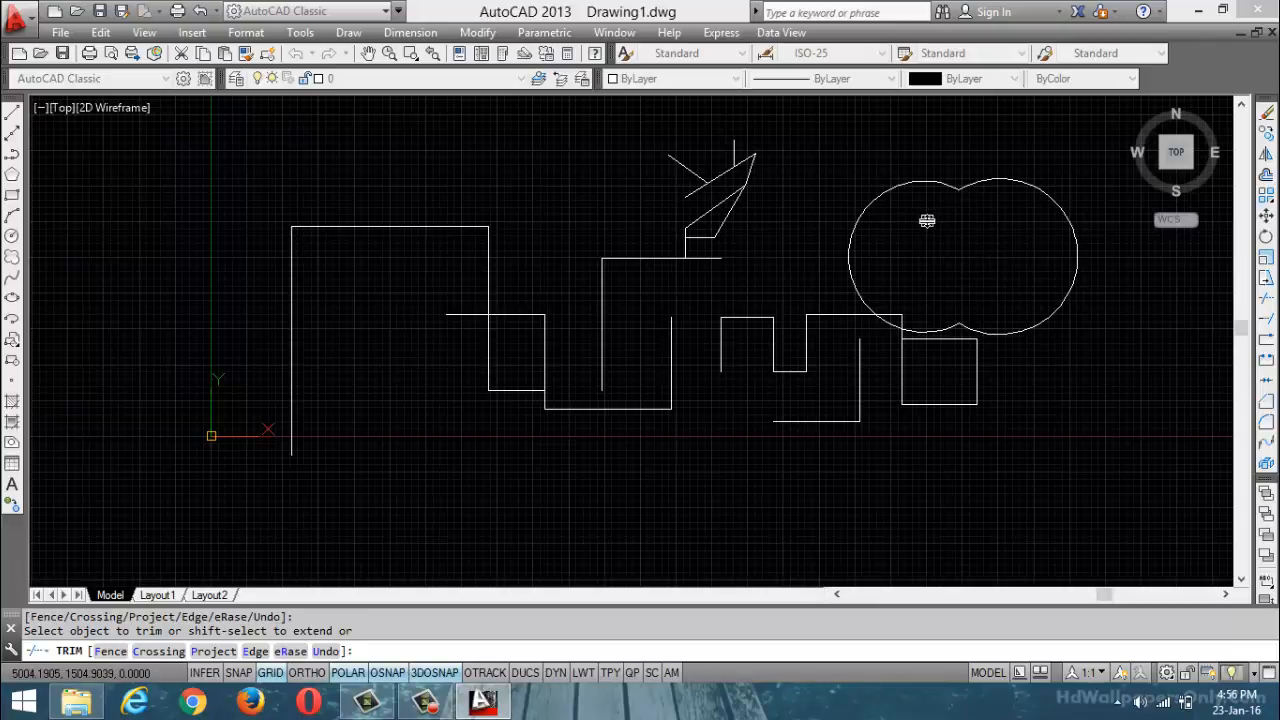
{"action": "key", "text": "ctrl+z"}
{"action": "key", "text": "ctrl+z"}
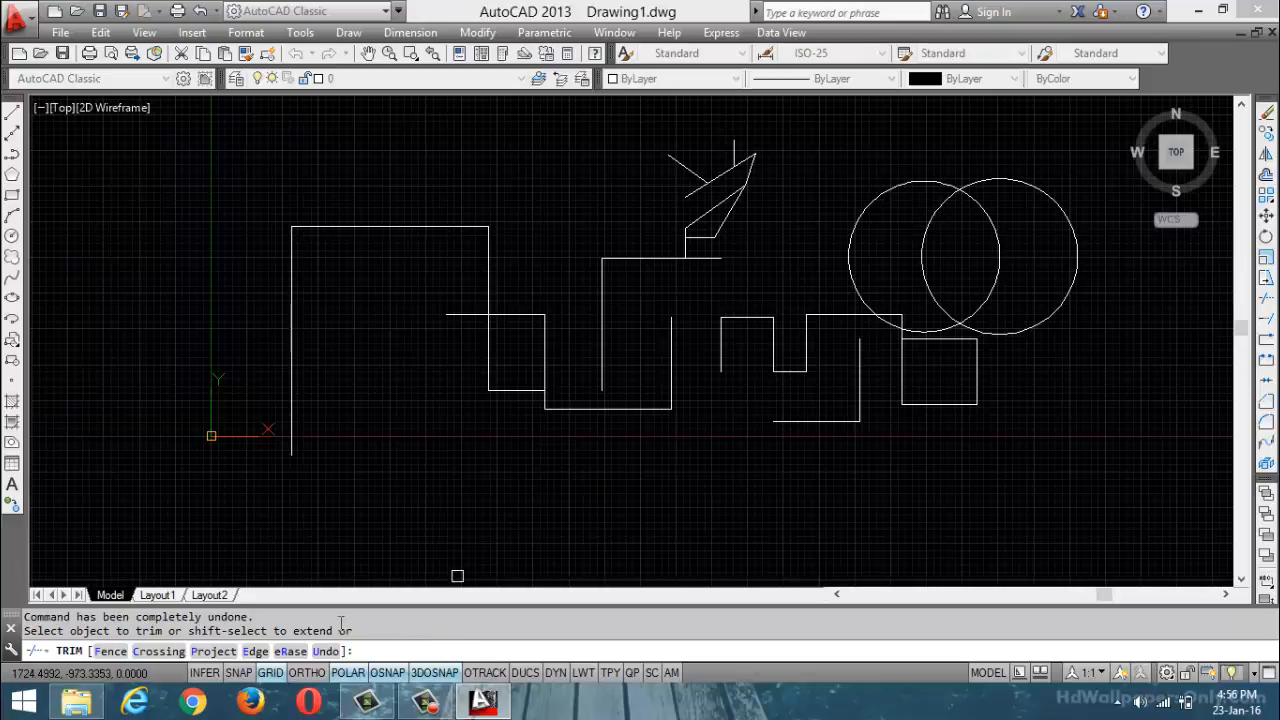
Trim both inner arcs of the overlapping circles with a crossing window drawn over their shared area
{"action": "left_click", "coordinate": [159, 651]}
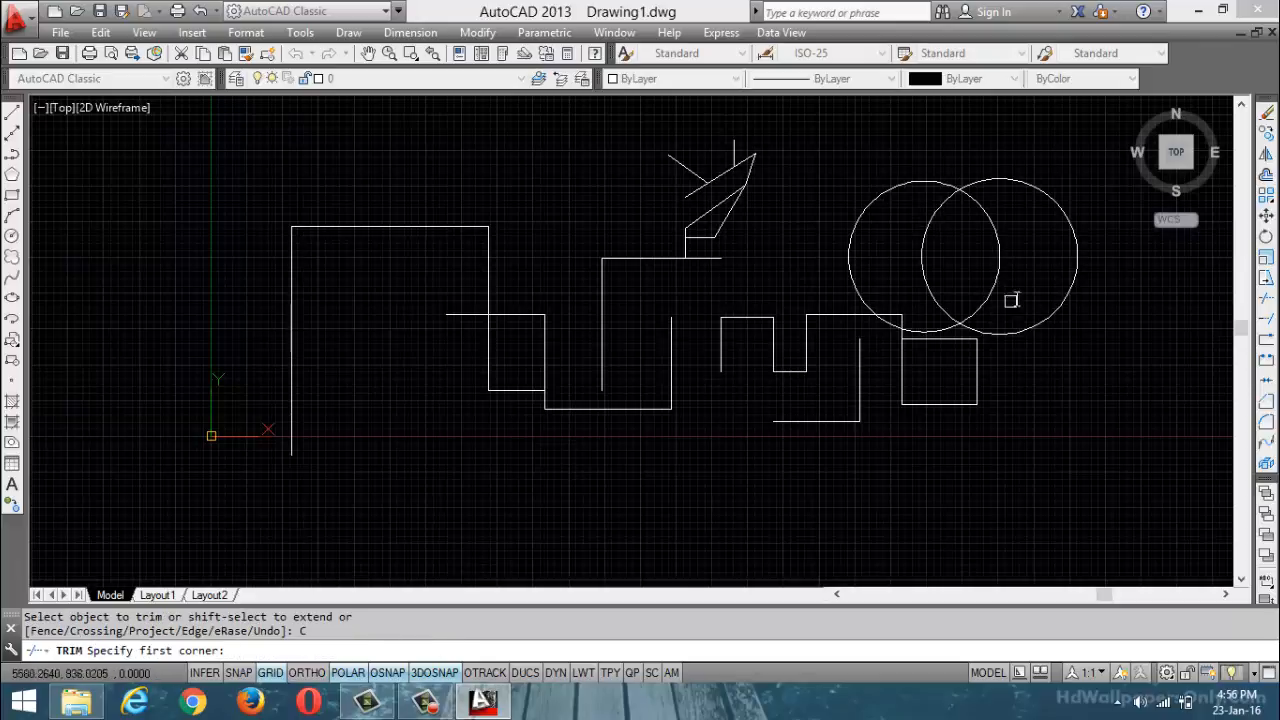
{"action": "left_click", "coordinate": [1026, 294]}
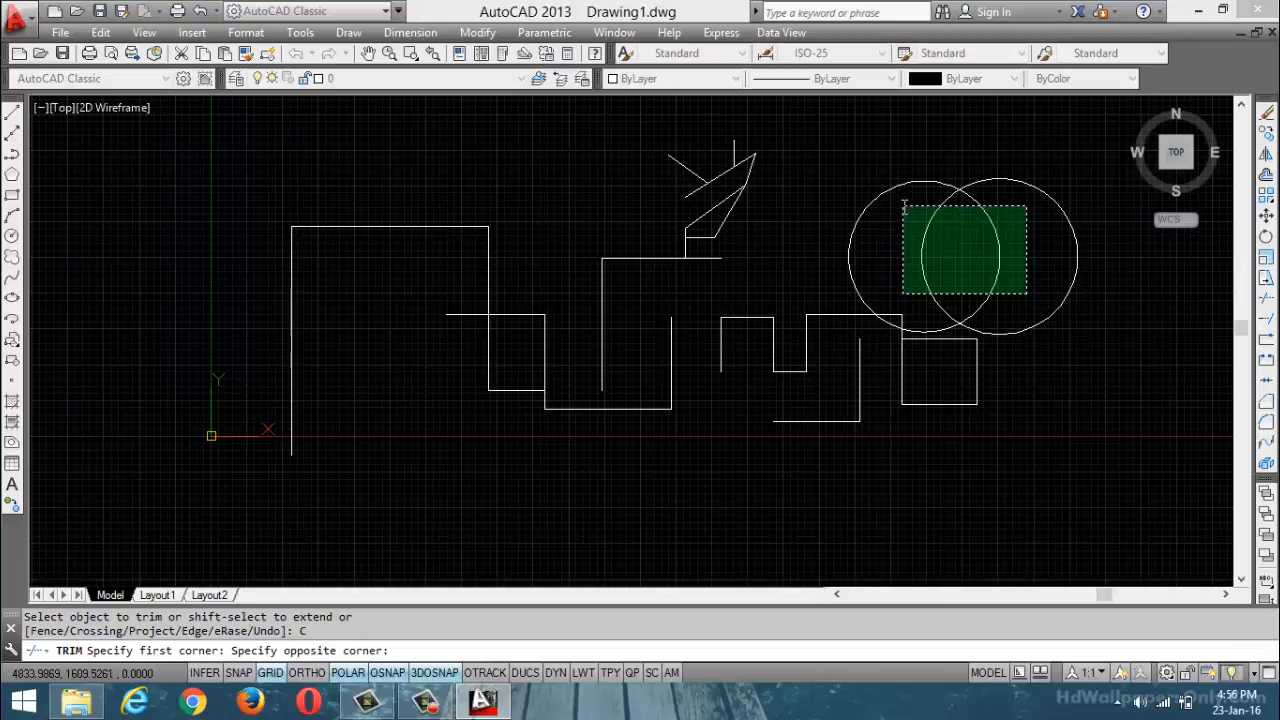
{"action": "left_click", "coordinate": [903, 207]}
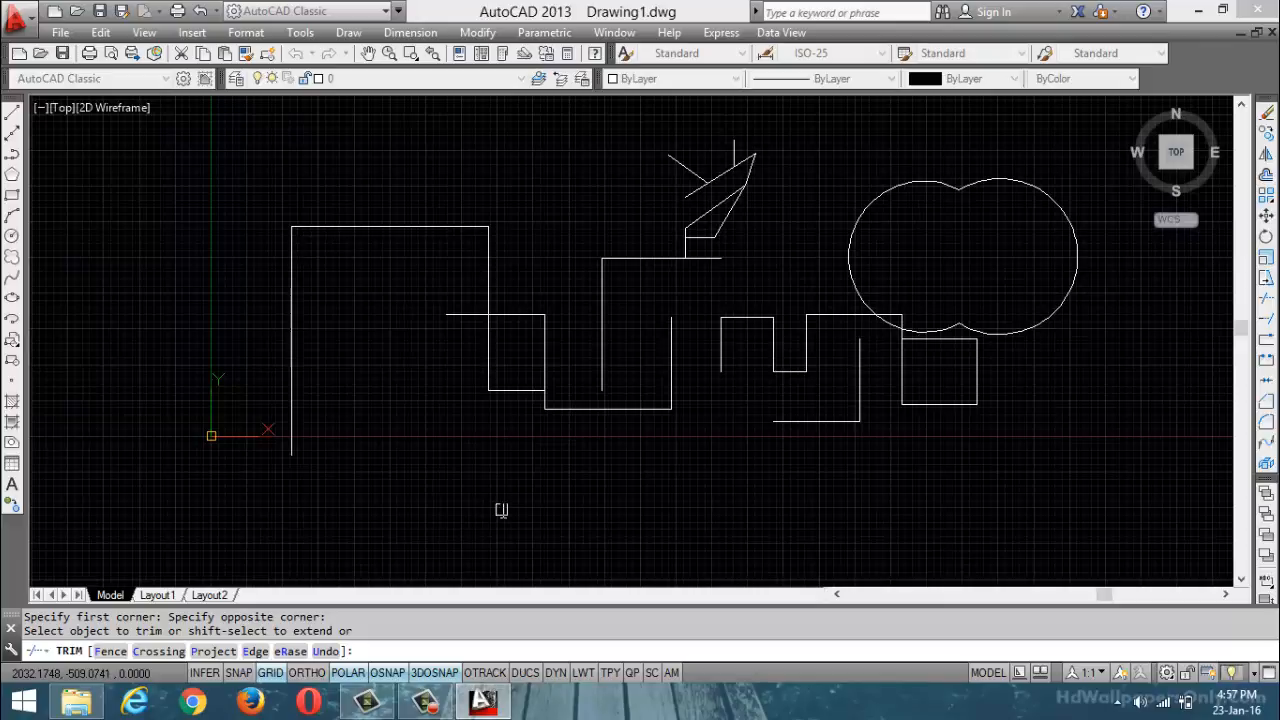
Keep Trim's projection option at View, and open the Edge option's extension modes
{"action": "left_click", "coordinate": [233, 651]}
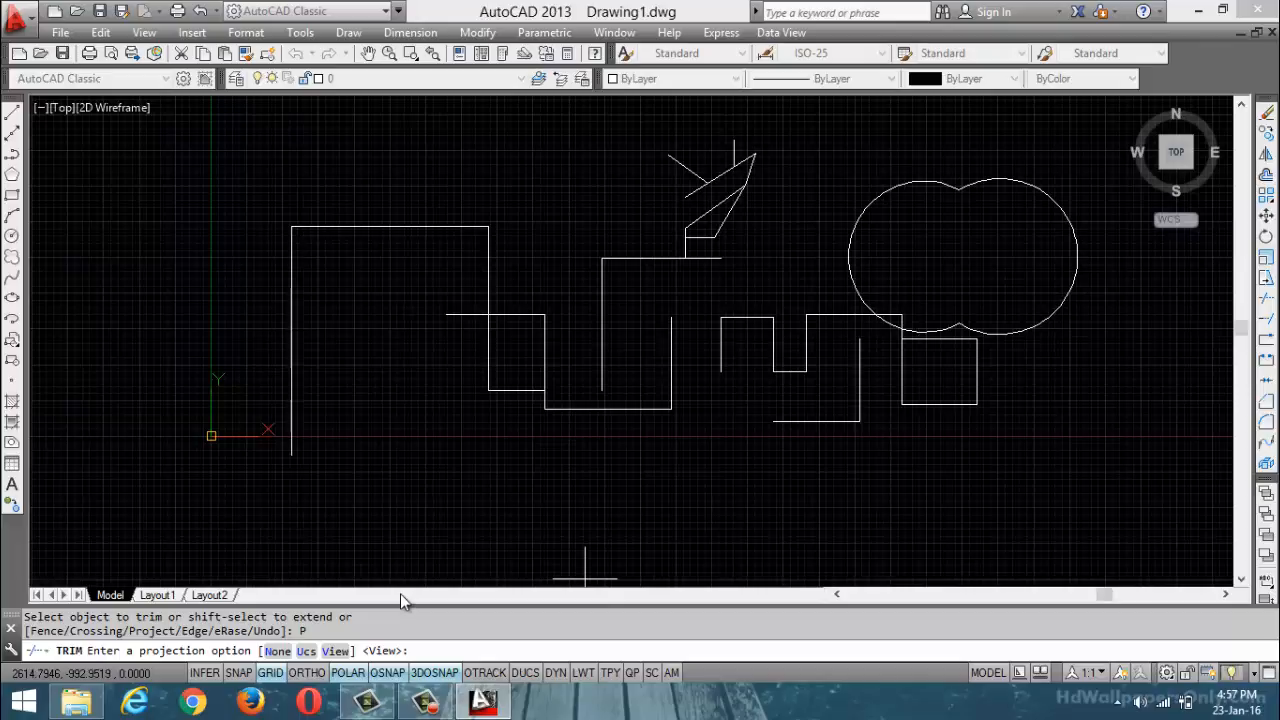
{"action": "key", "text": "Return"}
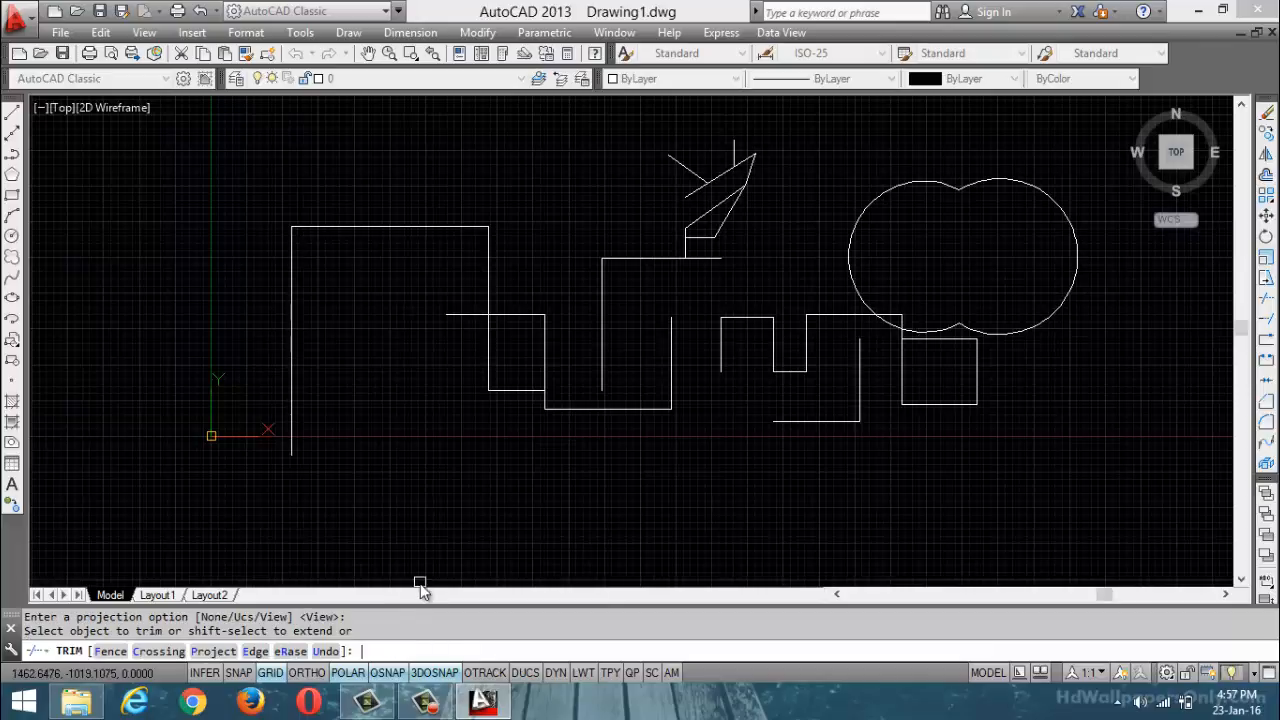
{"action": "left_click", "coordinate": [265, 653]}
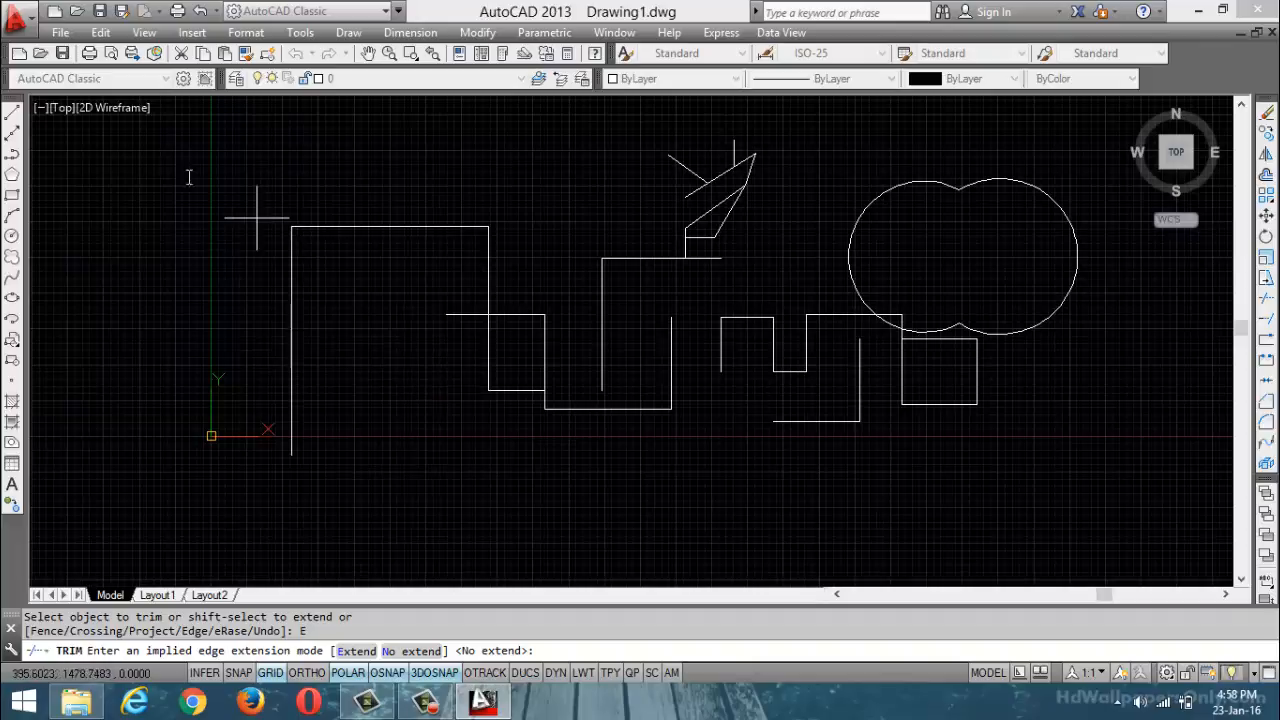
Draw a freehand zigzag chain of six connected lines below the stepped lines, starting beneath the first tall step
{"action": "left_click", "coordinate": [12, 112]}
{"action": "left_click", "coordinate": [377, 528]}
{"action": "left_click", "coordinate": [370, 407]}
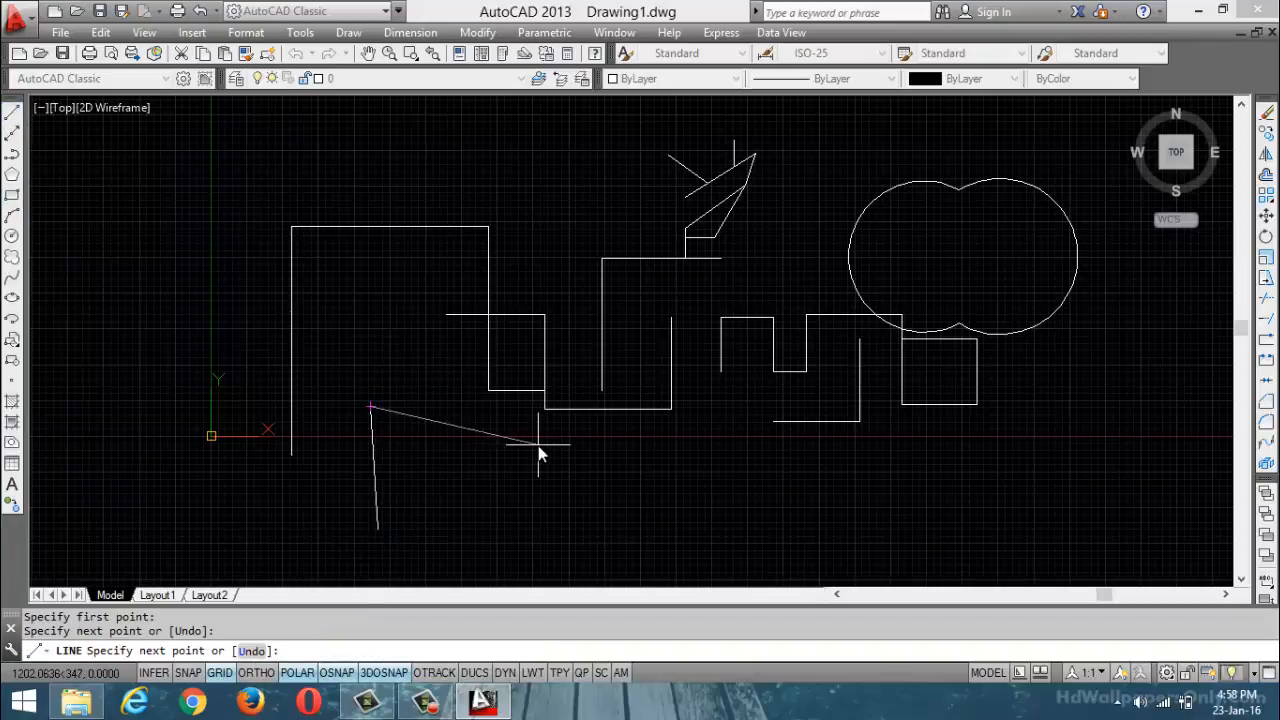
{"action": "left_click", "coordinate": [539, 436]}
{"action": "left_click", "coordinate": [500, 502]}
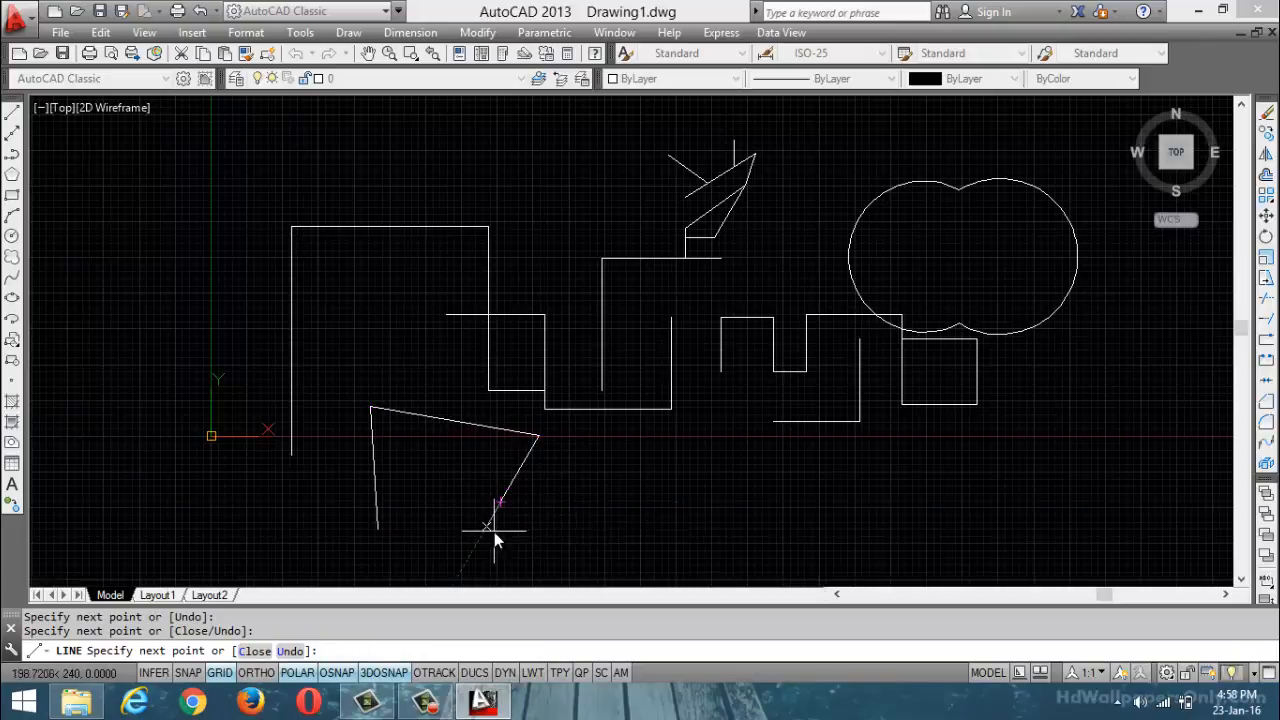
{"action": "left_click", "coordinate": [555, 532]}
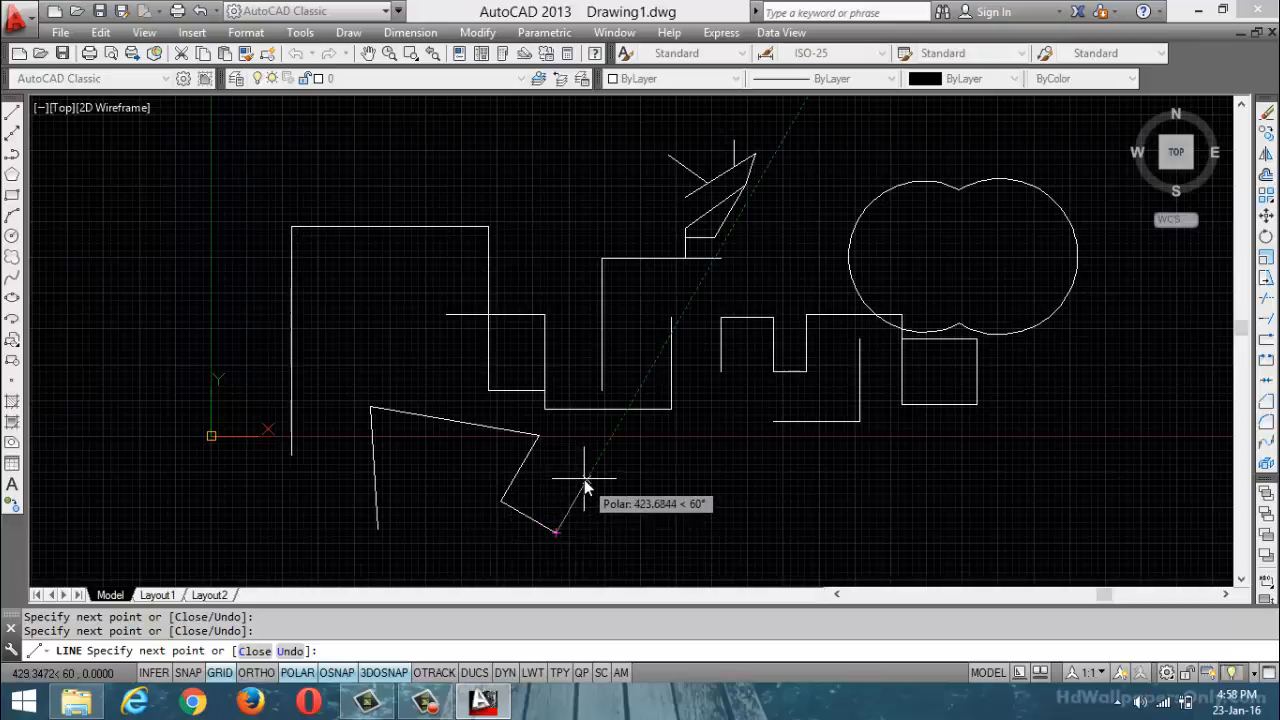
{"action": "left_click", "coordinate": [635, 467]}
{"action": "key", "text": "Escape"}
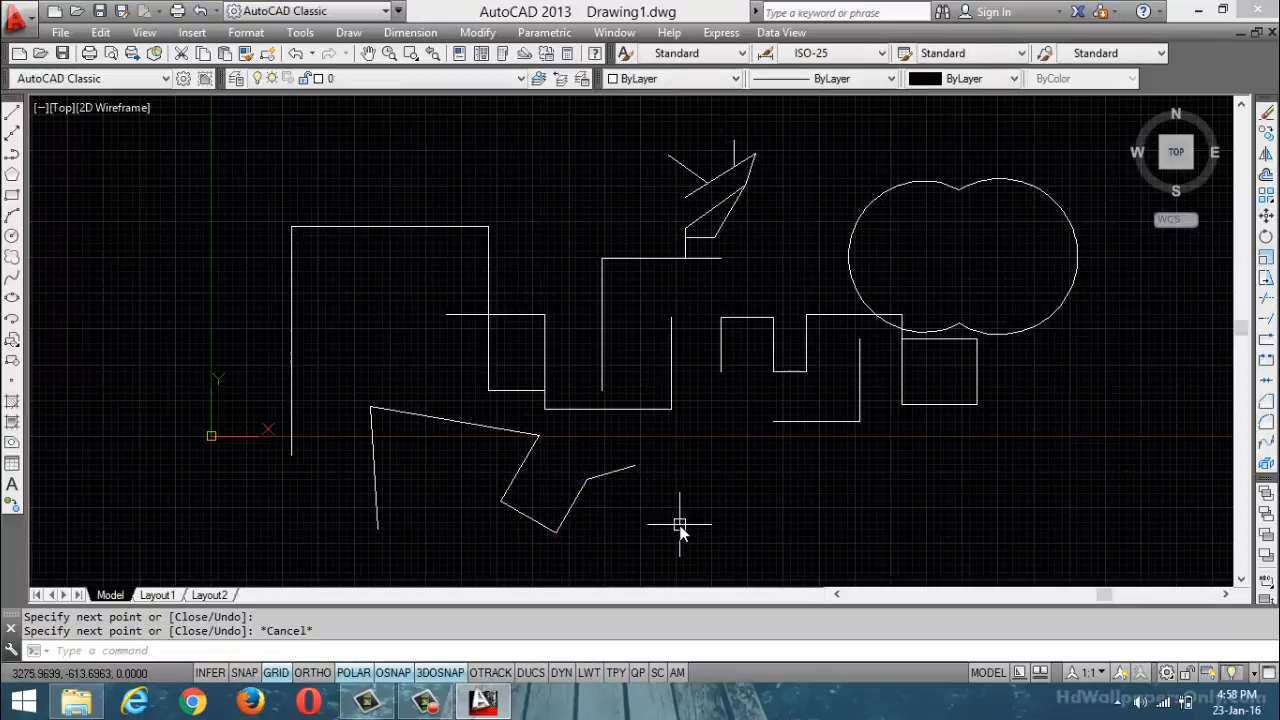
{"action": "left_click", "coordinate": [12, 113]}
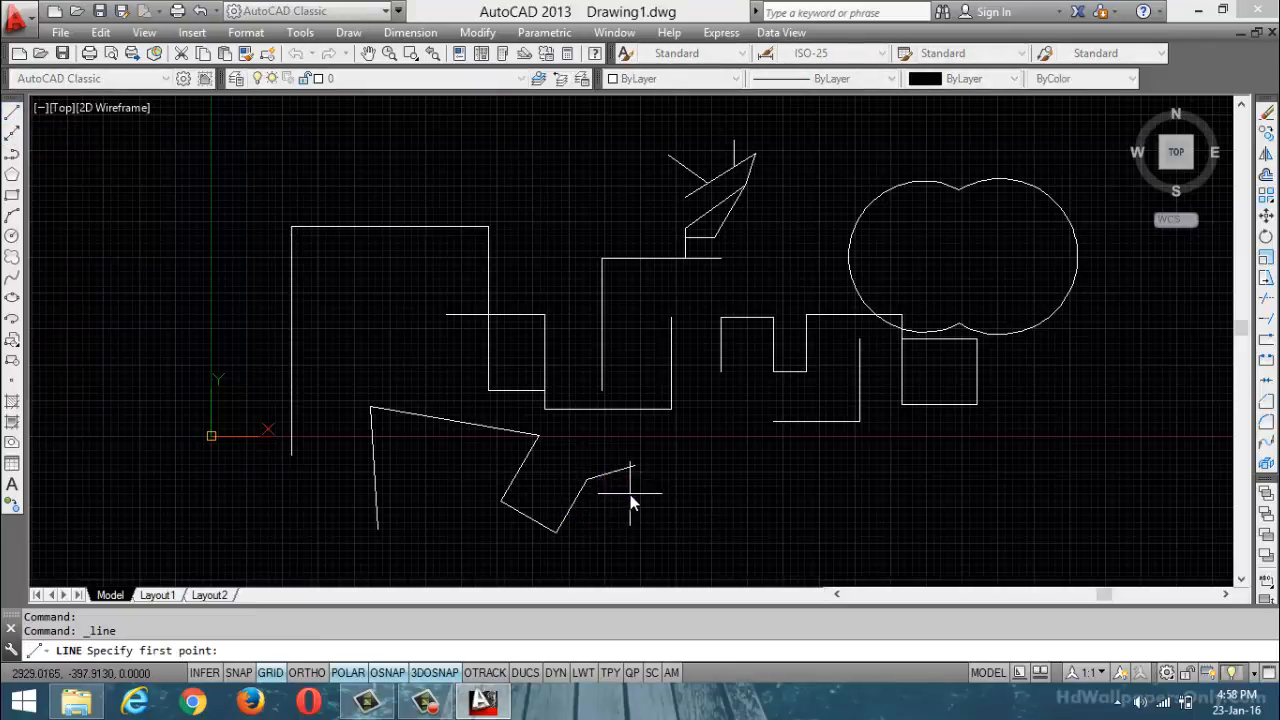
{"action": "left_click", "coordinate": [618, 484]}
{"action": "key", "text": "Escape"}
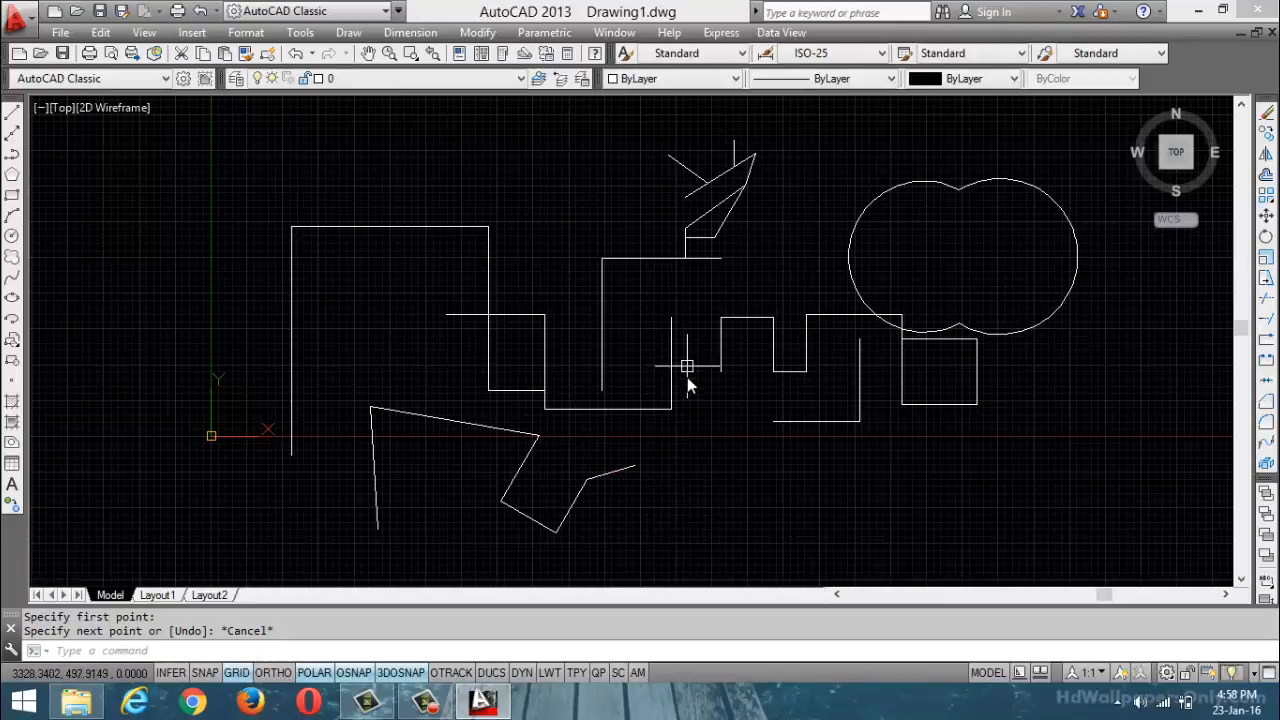
Trim the lower part of the small trough's second vertical with Trim's edge mode set to Extend, and undo the trim
{"action": "left_click", "coordinate": [232, 650]}
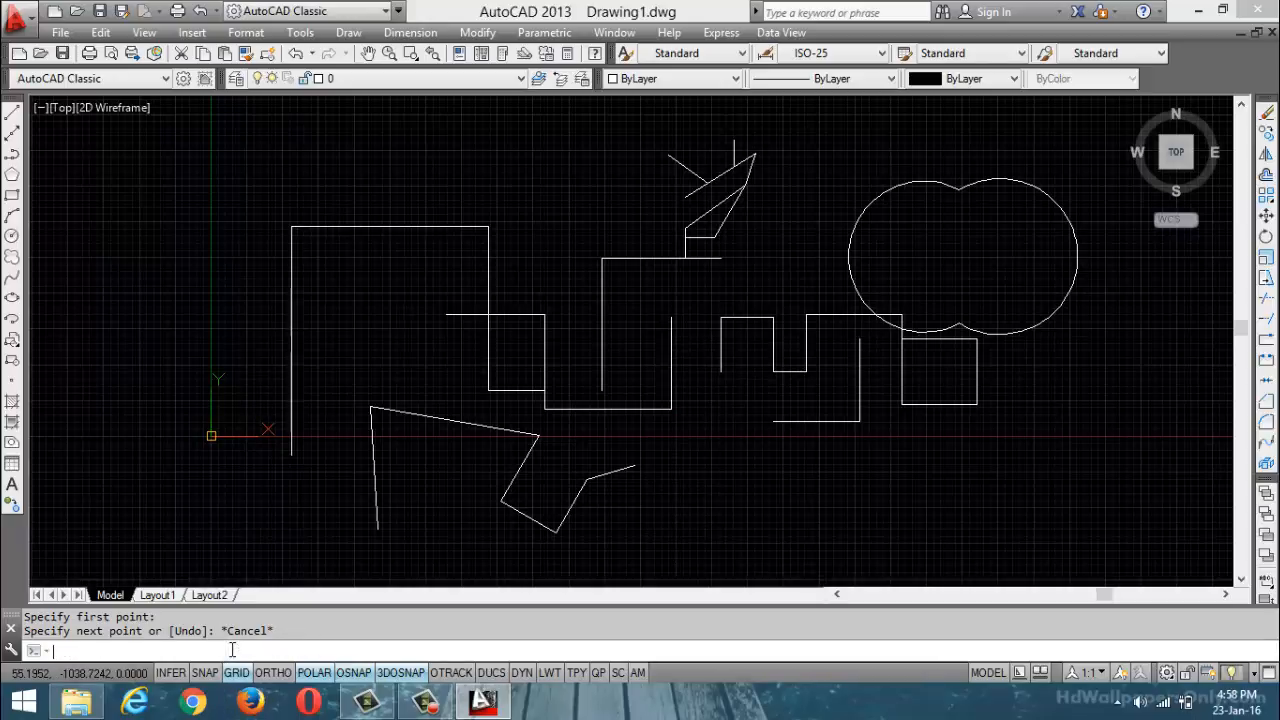
{"action": "type", "text": "tr"}
{"action": "key", "text": "Return"}
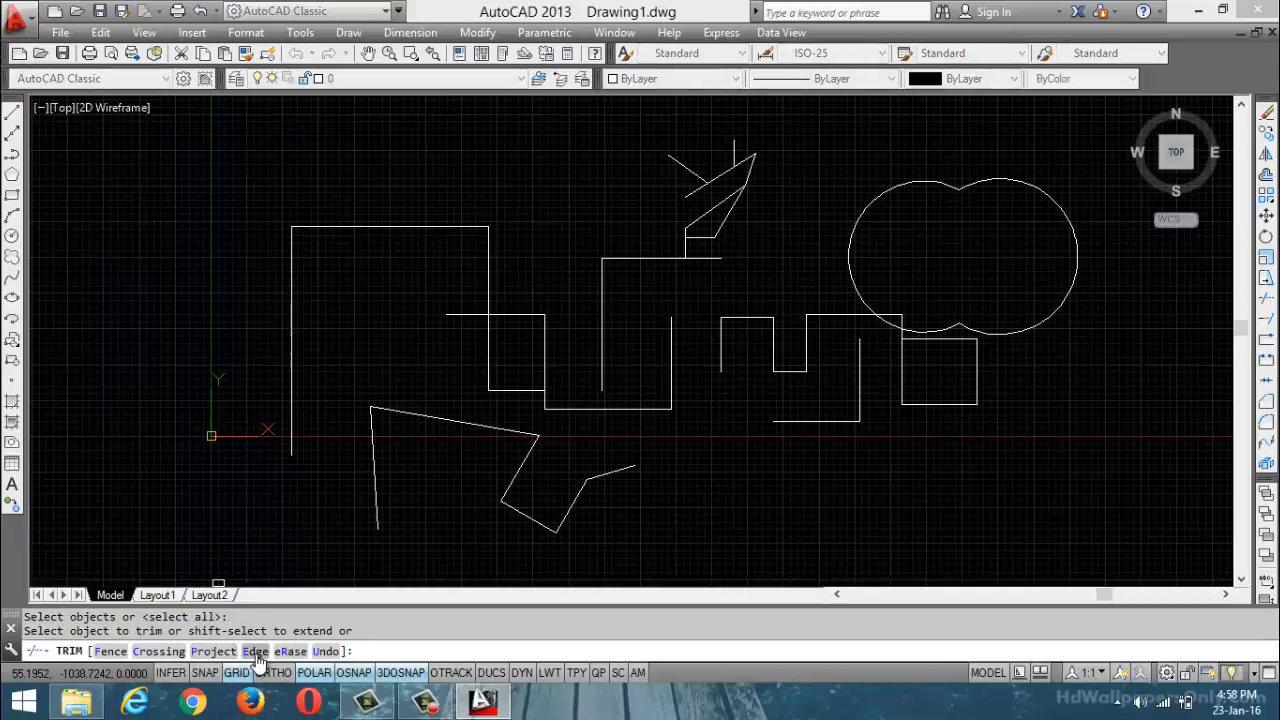
{"action": "left_click", "coordinate": [256, 651]}
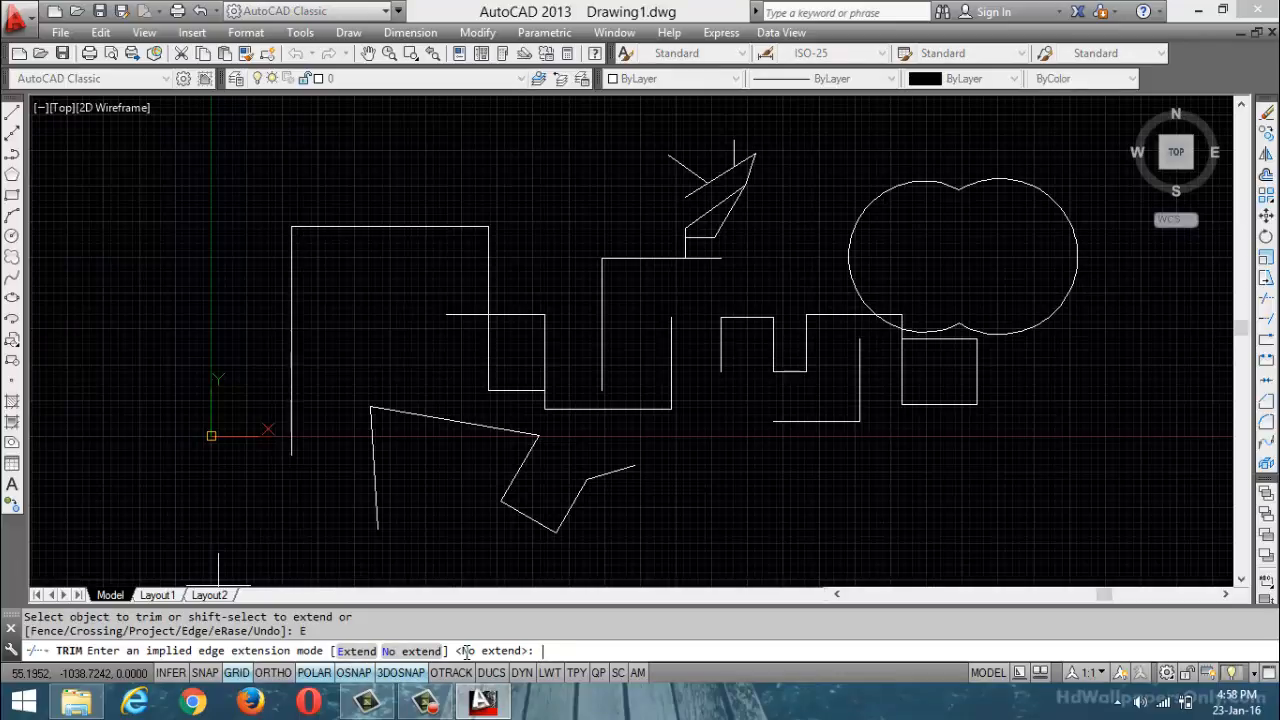
{"action": "left_click", "coordinate": [371, 653]}
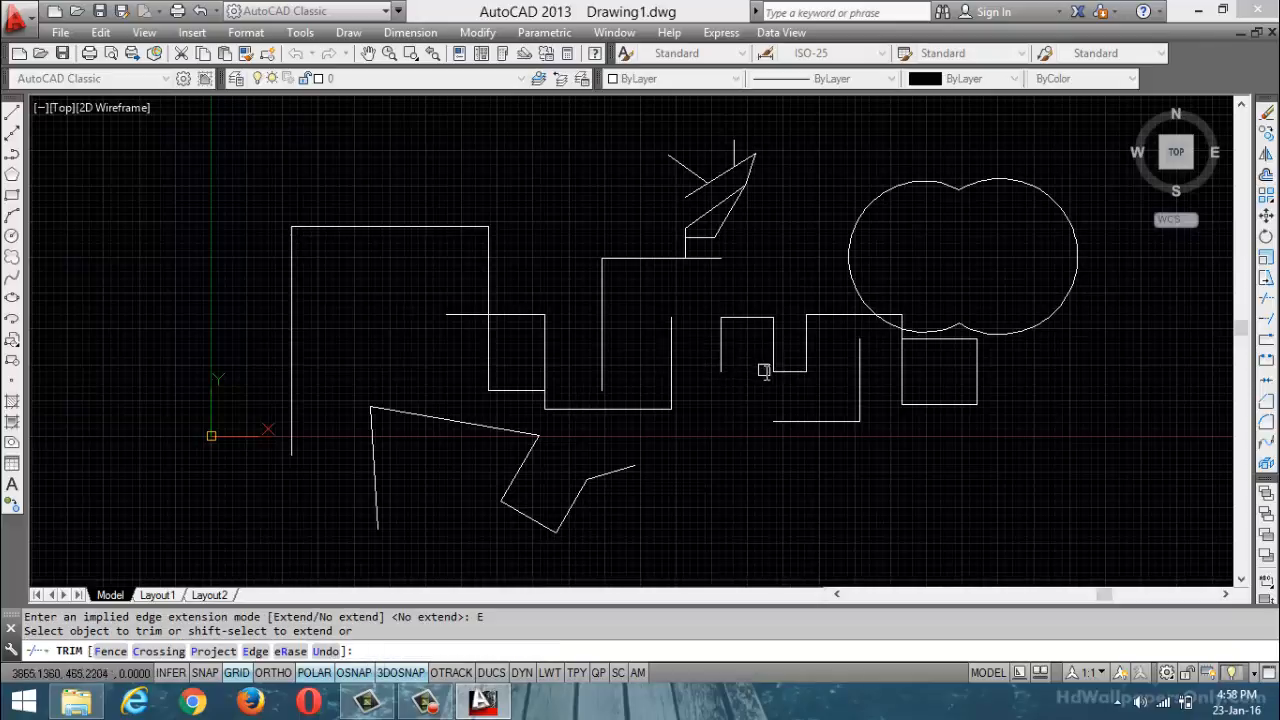
{"action": "left_click", "coordinate": [808, 360]}
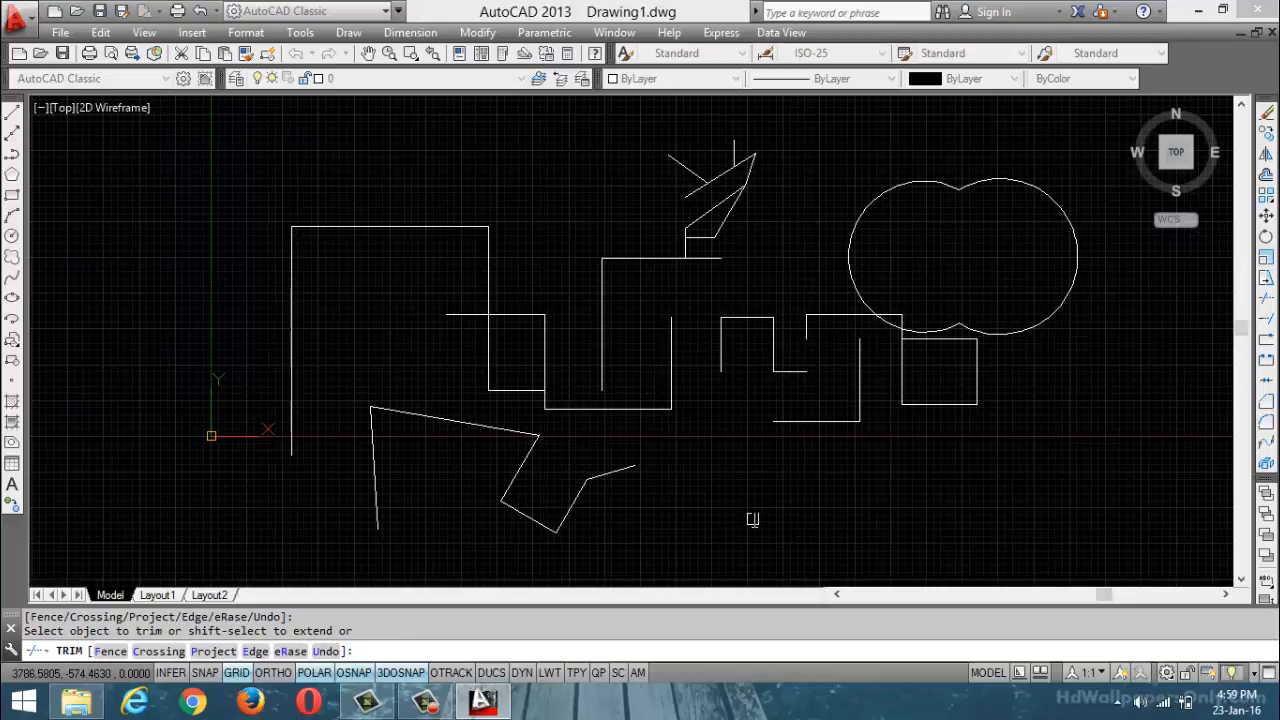
{"action": "key", "text": "ctrl+z"}
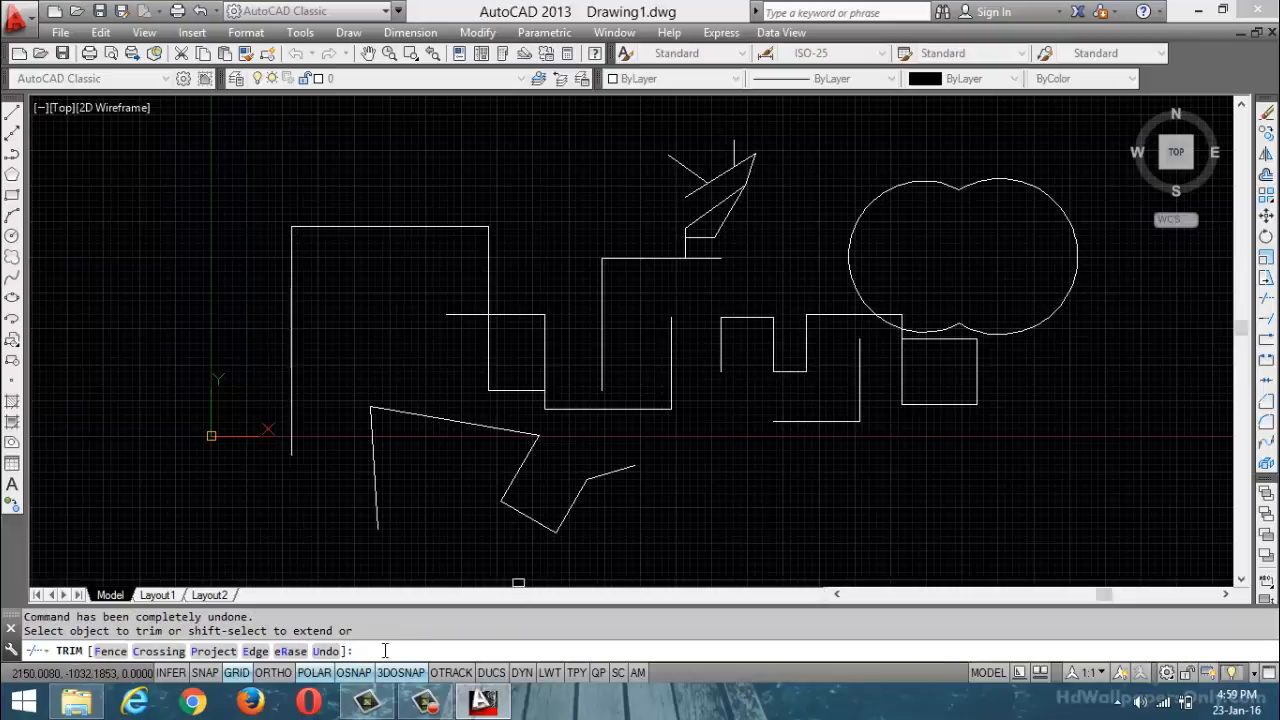
Repeat the Extend-mode trim on the small trough's second vertical, and reverse it with Trim's own Undo option
{"action": "left_click", "coordinate": [256, 651]}
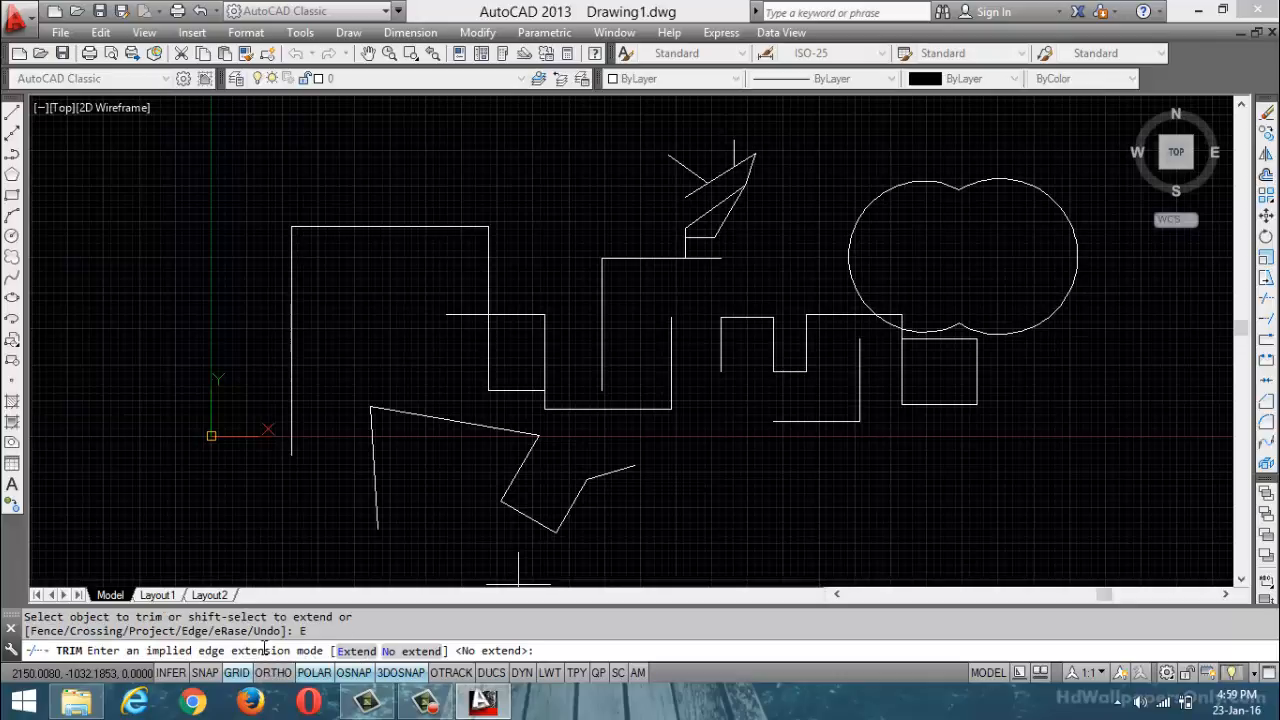
{"action": "left_click", "coordinate": [358, 651]}
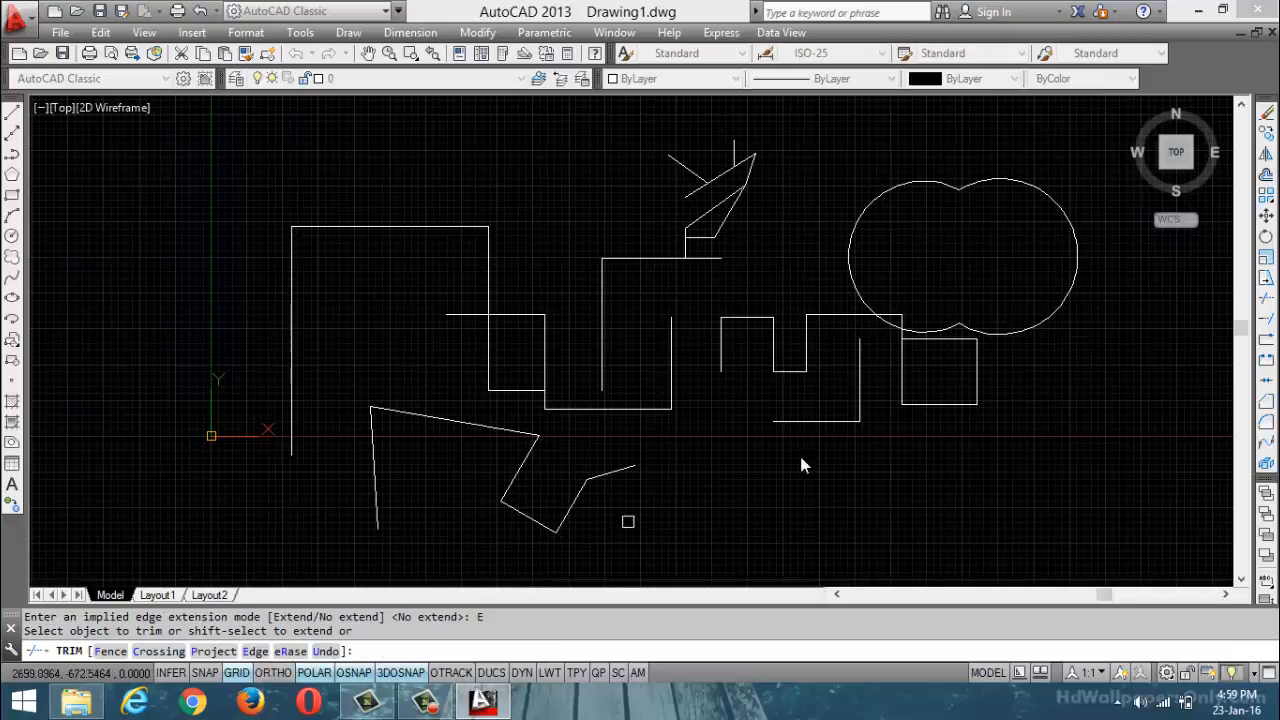
{"action": "left_click", "coordinate": [809, 360]}
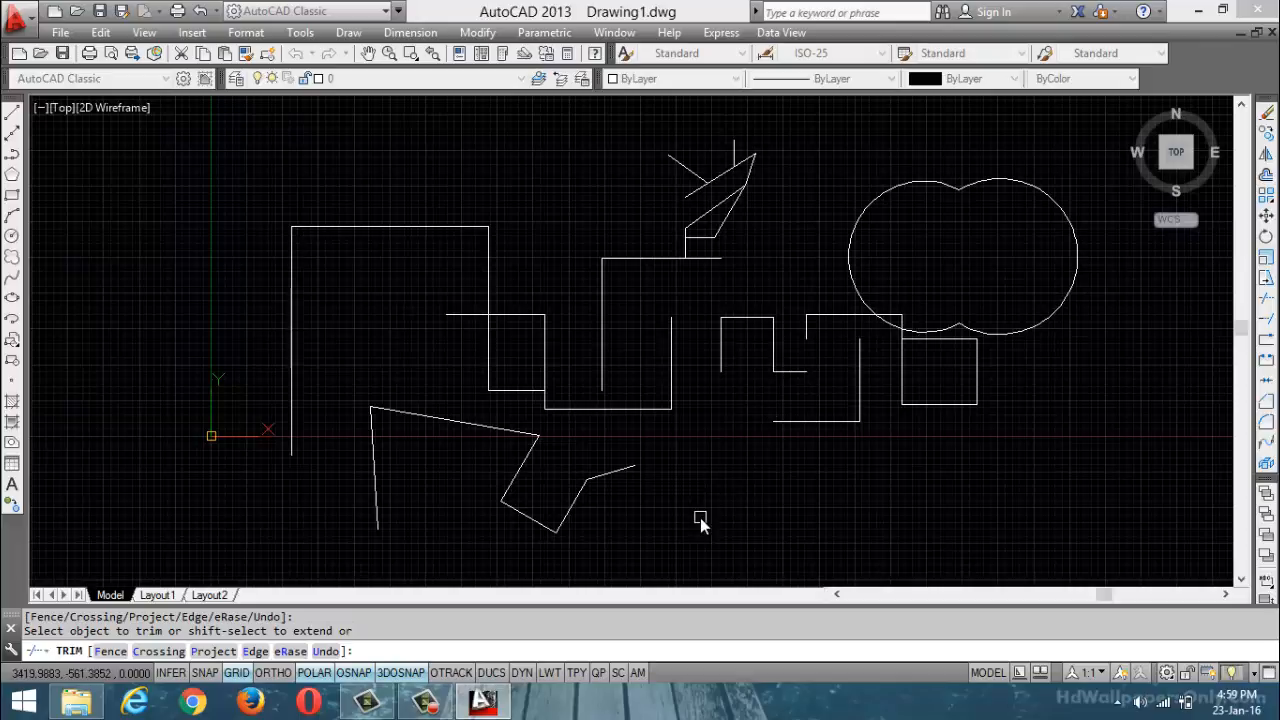
{"action": "type", "text": "u"}
{"action": "key", "text": "Return"}
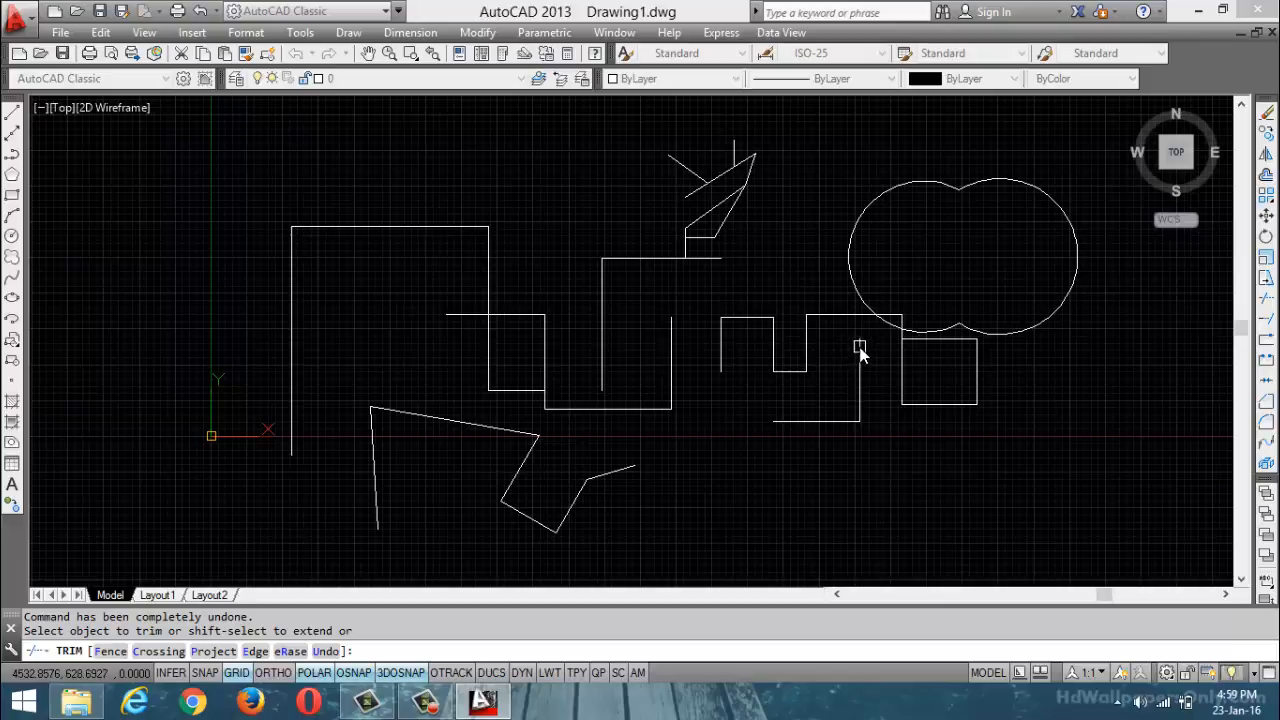
With edge mode Extend, trim the small trough's second vertical in two successive cuts up toward the horizontal line above it
{"action": "left_click", "coordinate": [256, 651]}
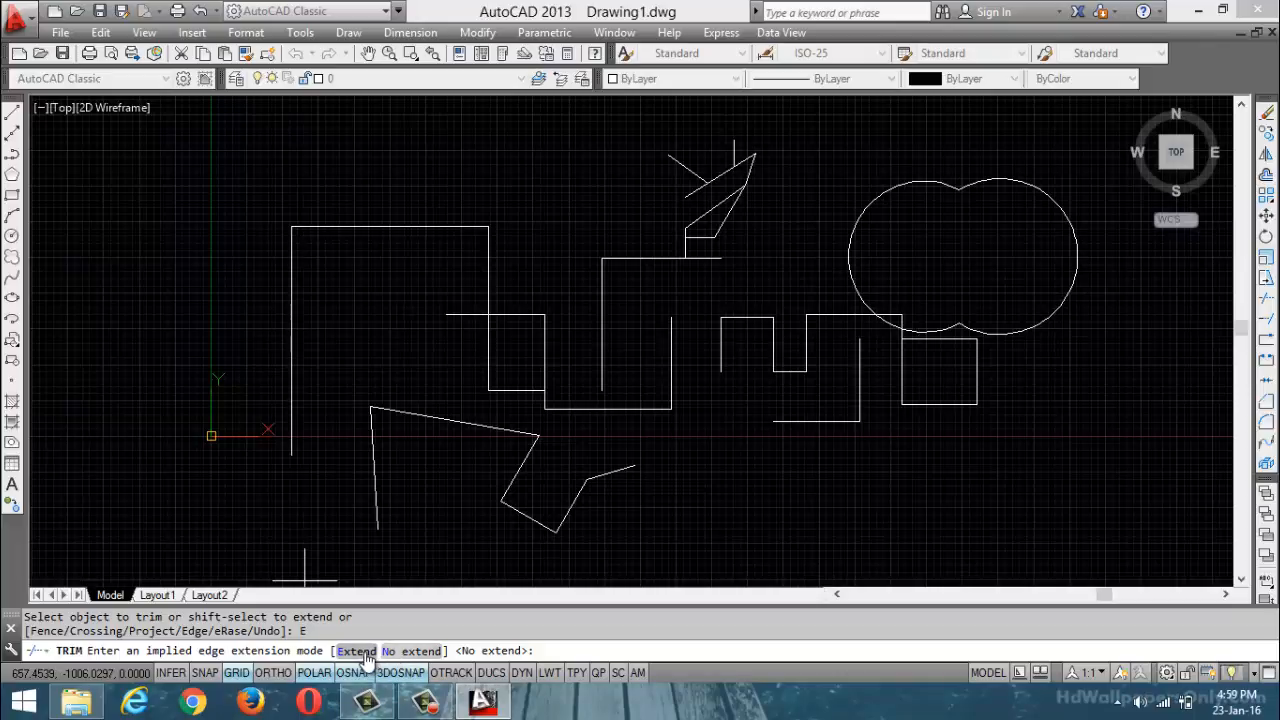
{"action": "left_click", "coordinate": [360, 651]}
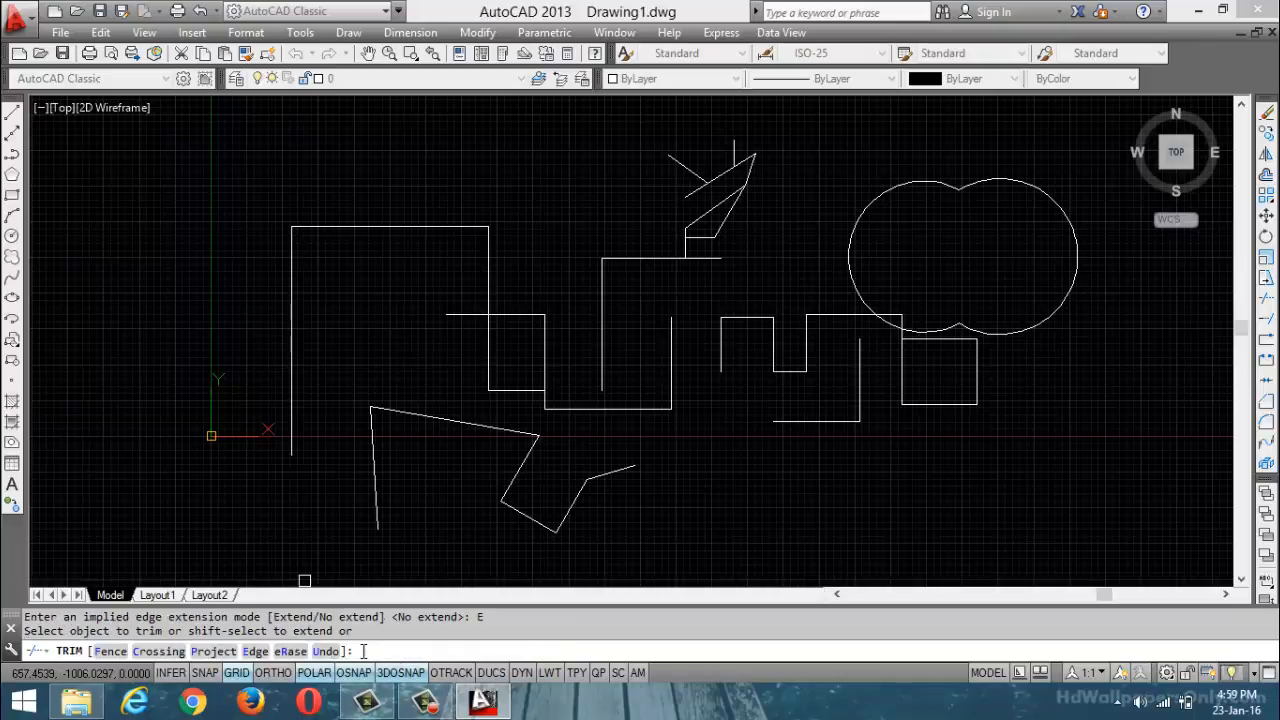
{"action": "left_click", "coordinate": [804, 357]}
{"action": "left_click", "coordinate": [806, 328]}
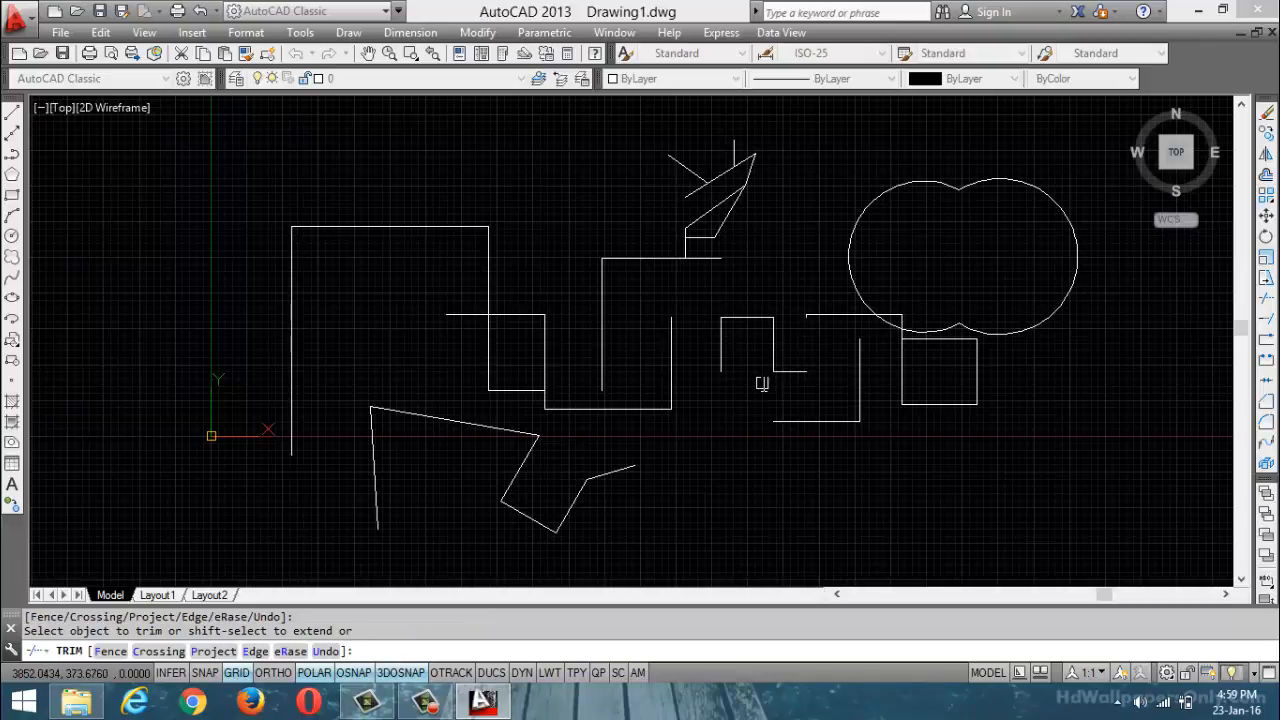
{"action": "scroll", "coordinate": [815, 315], "scroll_direction": "up", "scroll_amount": 4}
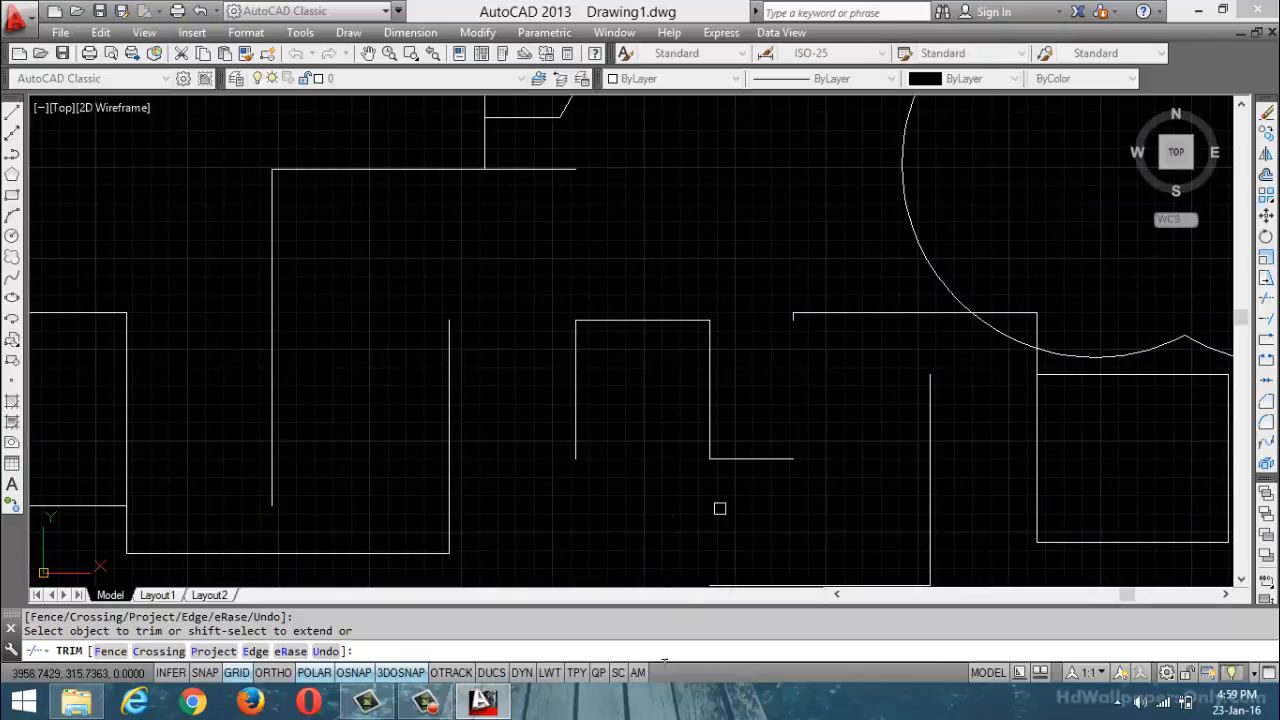
{"action": "scroll", "coordinate": [800, 320], "scroll_direction": "up", "scroll_amount": 4}
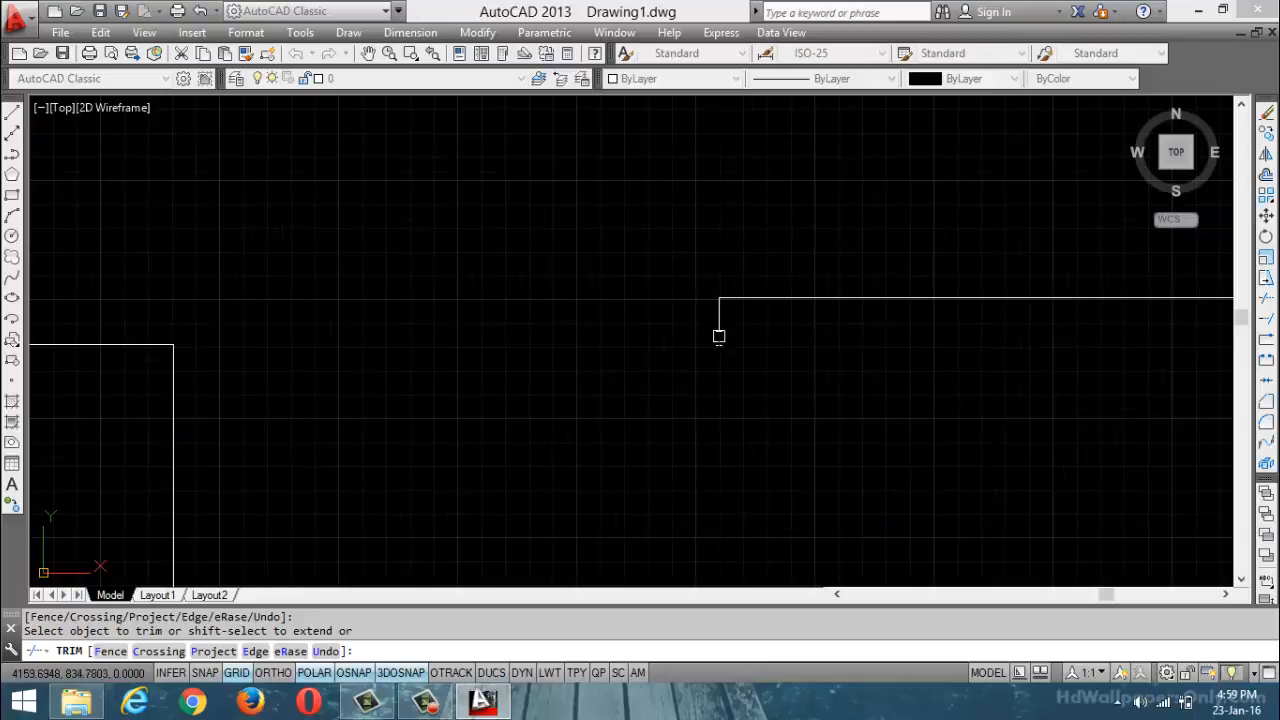
Undo the two Extend-mode cuts on the small trough's second vertical
{"action": "scroll", "coordinate": [719, 336], "scroll_direction": "down", "scroll_amount": 5}
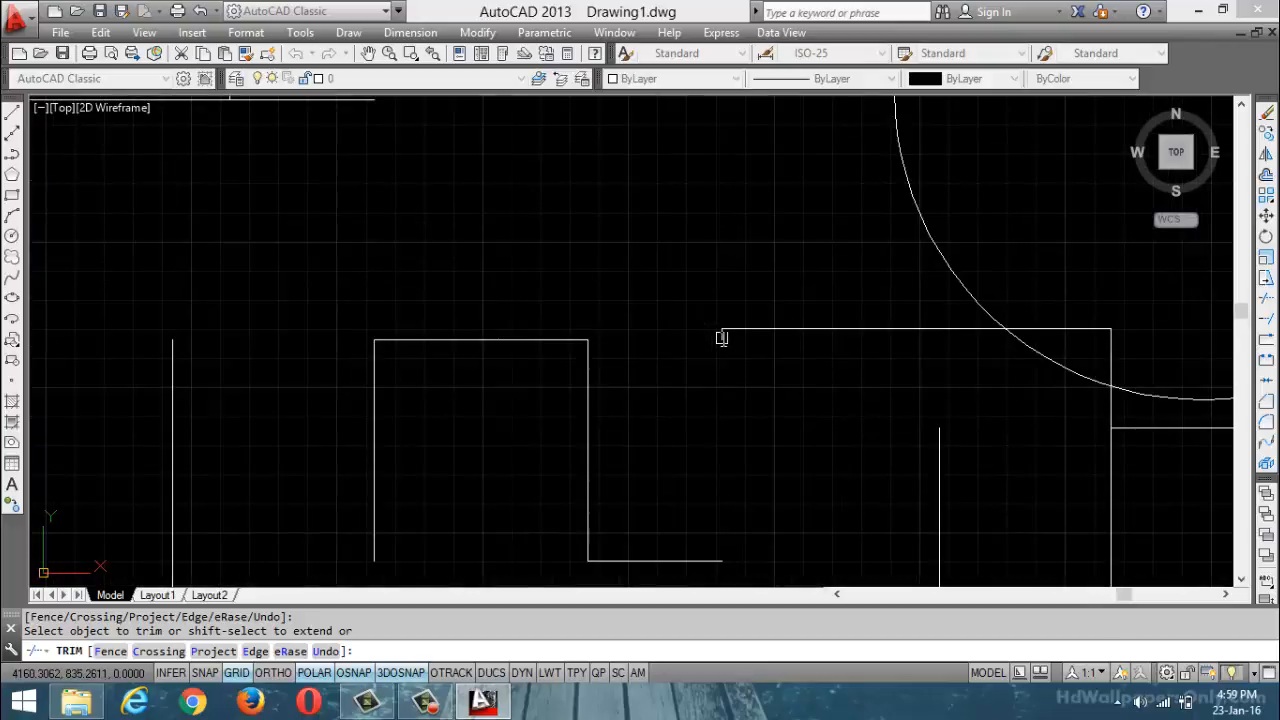
{"action": "scroll", "coordinate": [721, 338], "scroll_direction": "down", "scroll_amount": 4}
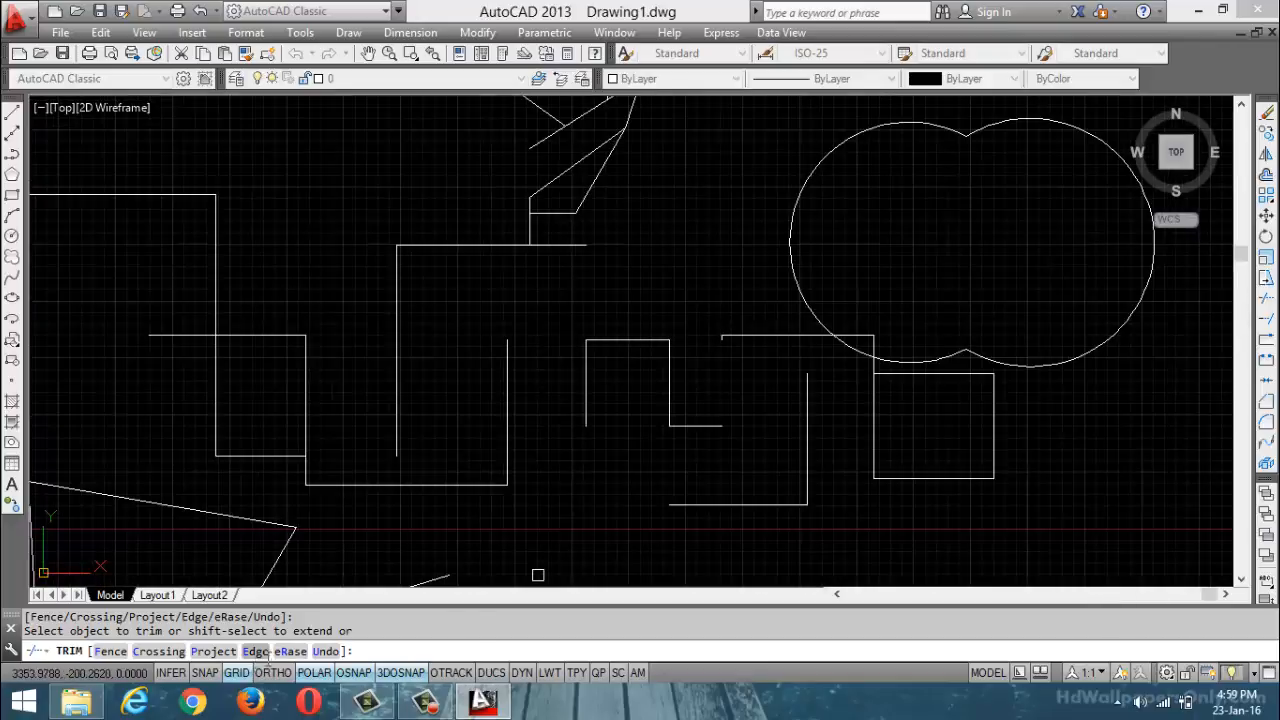
{"action": "key", "text": "ctrl+z"}
{"action": "key", "text": "ctrl+z"}
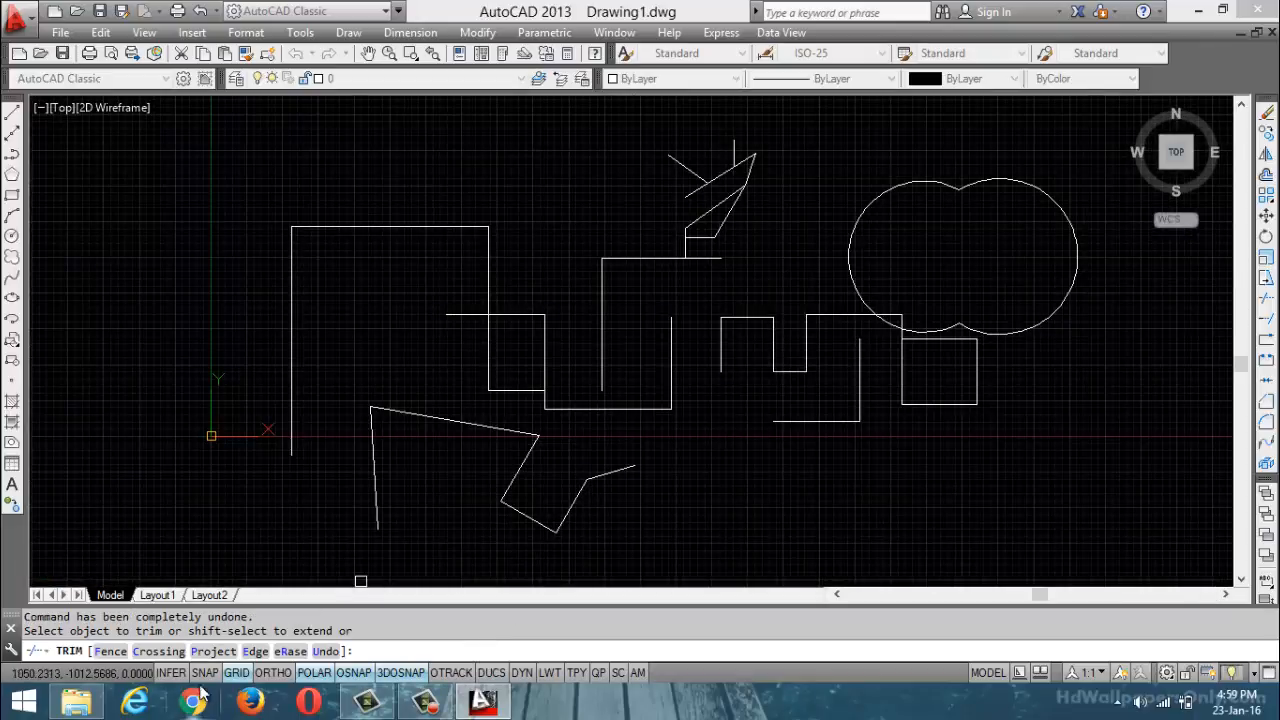
Set Trim's edge mode to No extend and try to trim the small trough's second vertical
{"action": "left_click", "coordinate": [256, 651]}
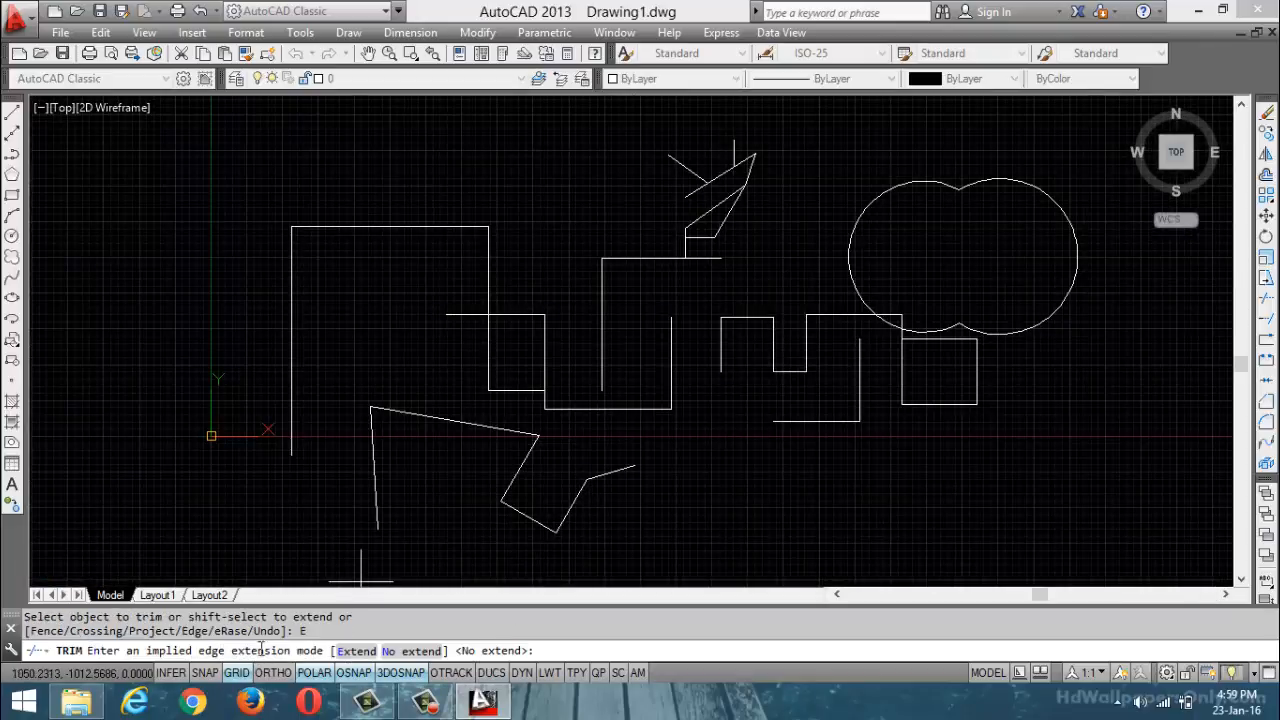
{"action": "left_click", "coordinate": [410, 651]}
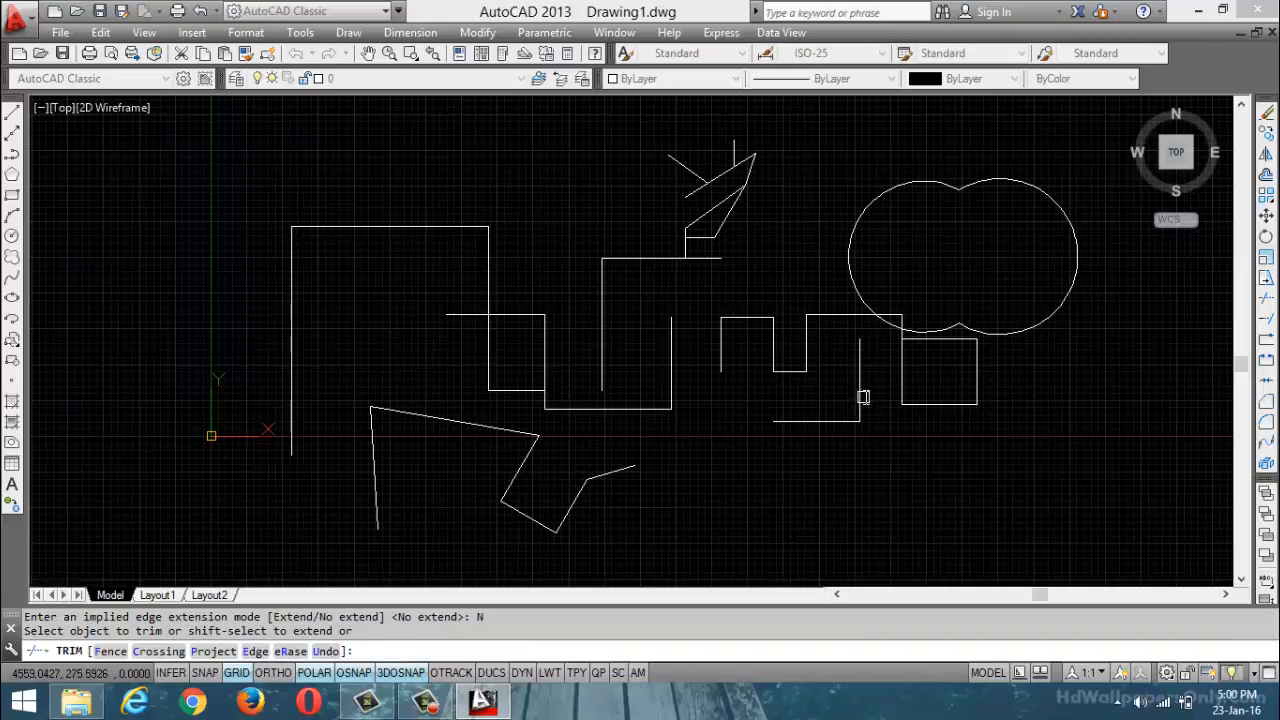
{"action": "left_click", "coordinate": [805, 356]}
{"action": "scroll", "coordinate": [805, 356], "scroll_direction": "up", "scroll_amount": 4}
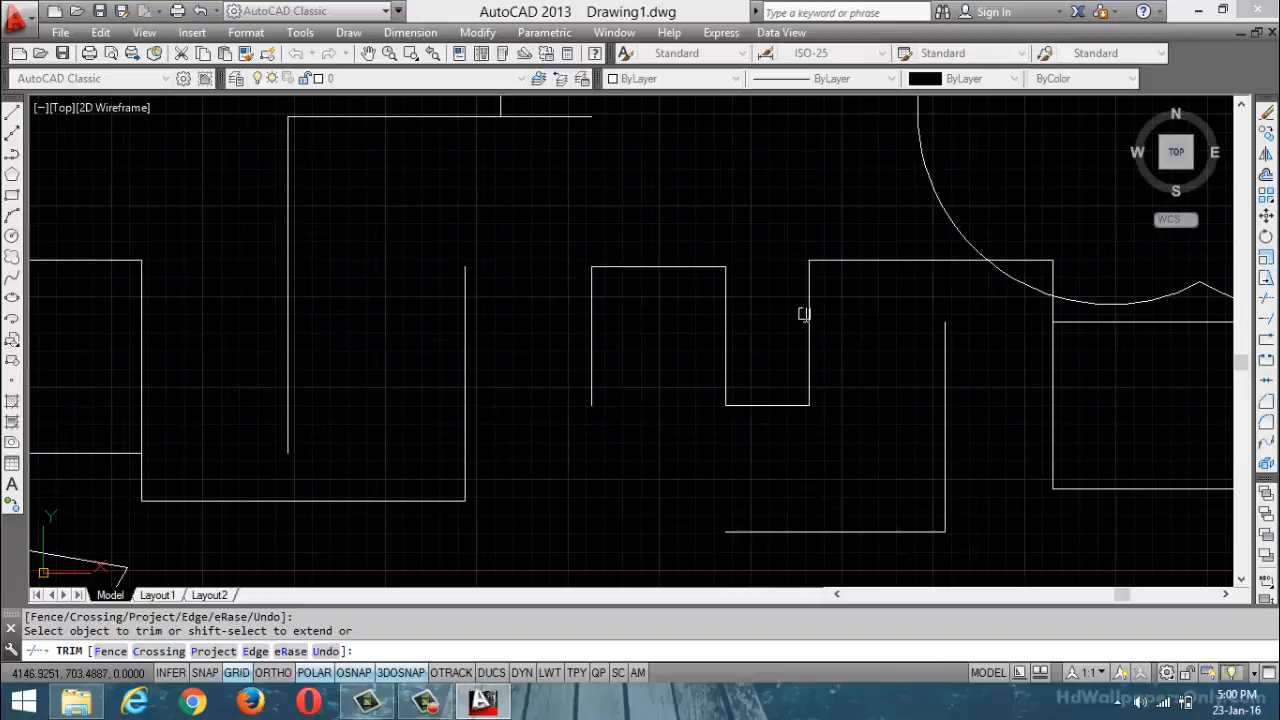
{"action": "left_click", "coordinate": [812, 302]}
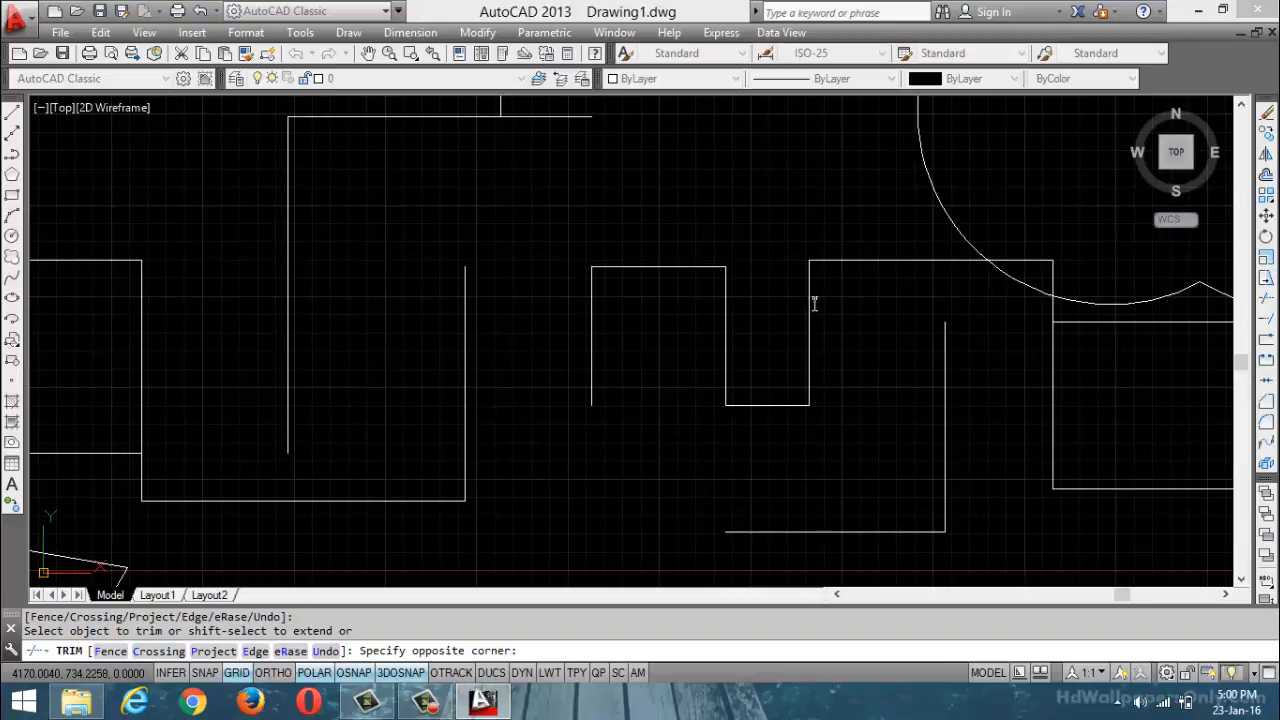
{"action": "left_click", "coordinate": [812, 300]}
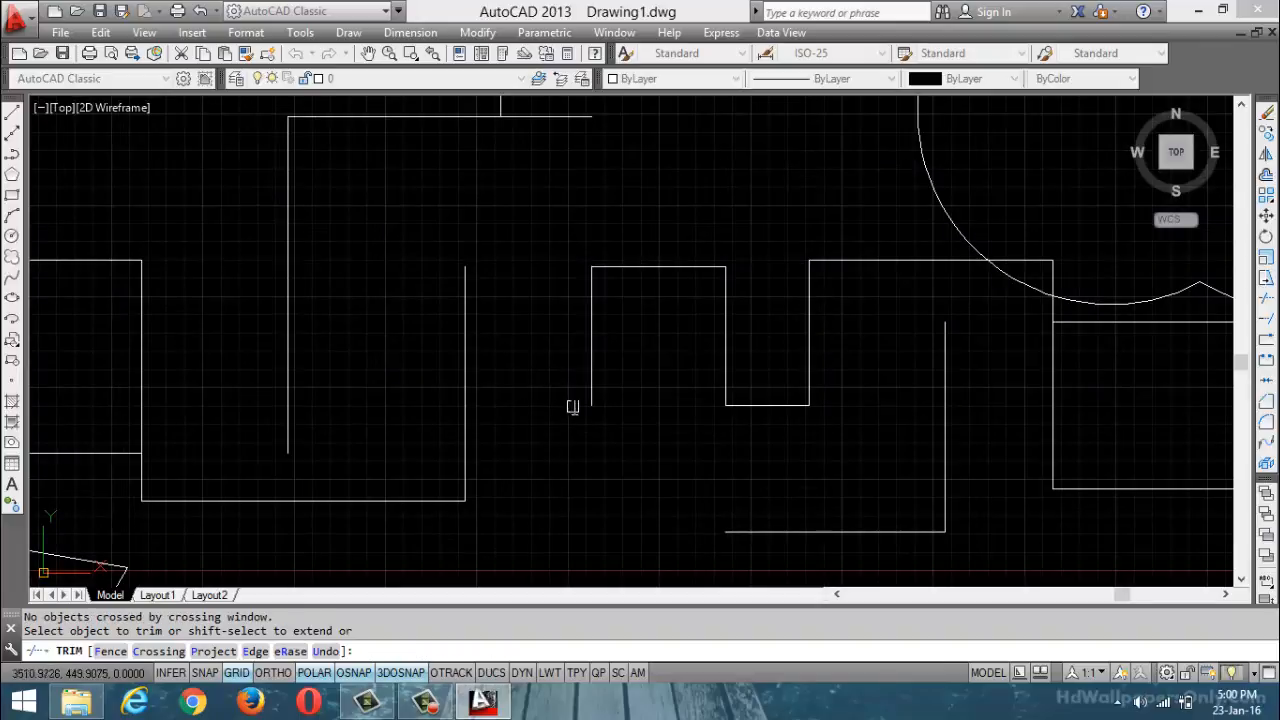
Trim the first tall step's second vertical below the horizontal line crossing it, and undo the trim
{"action": "scroll", "coordinate": [590, 397], "scroll_direction": "down", "scroll_amount": 6}
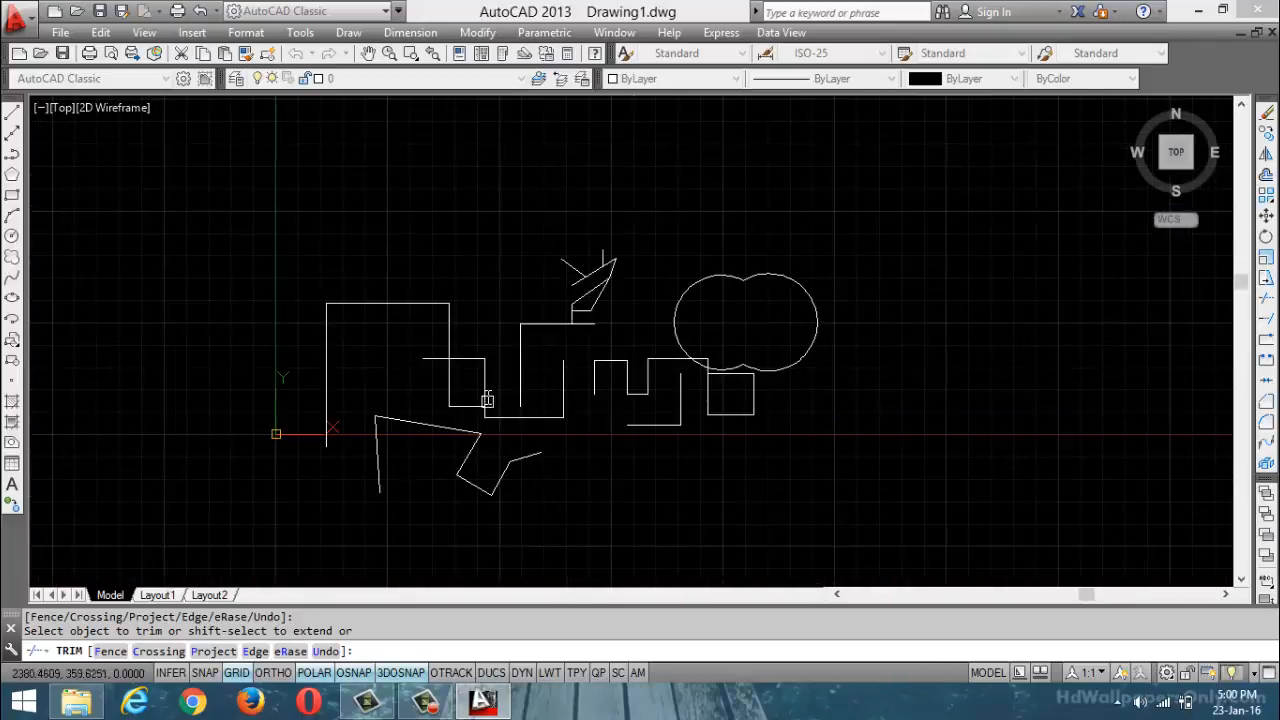
{"action": "scroll", "coordinate": [486, 400], "scroll_direction": "up", "scroll_amount": 4}
{"action": "left_click", "coordinate": [390, 397]}
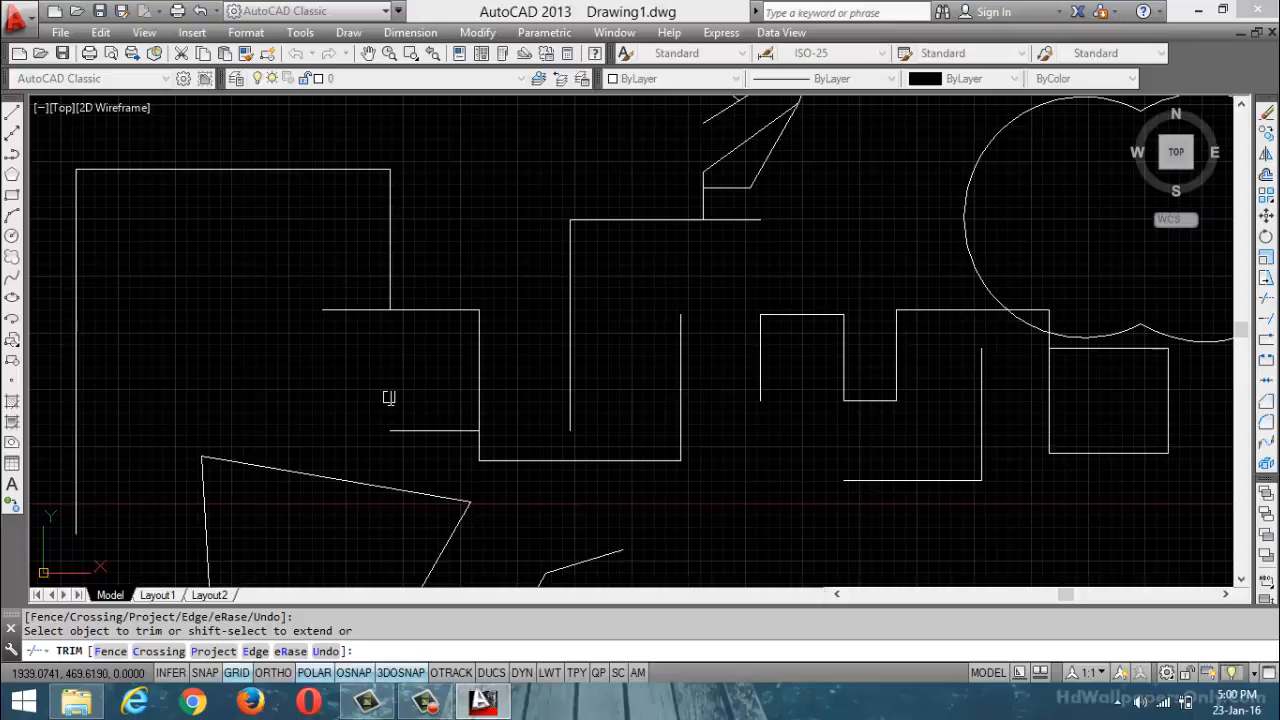
{"action": "scroll", "coordinate": [377, 490], "scroll_direction": "up", "scroll_amount": 2}
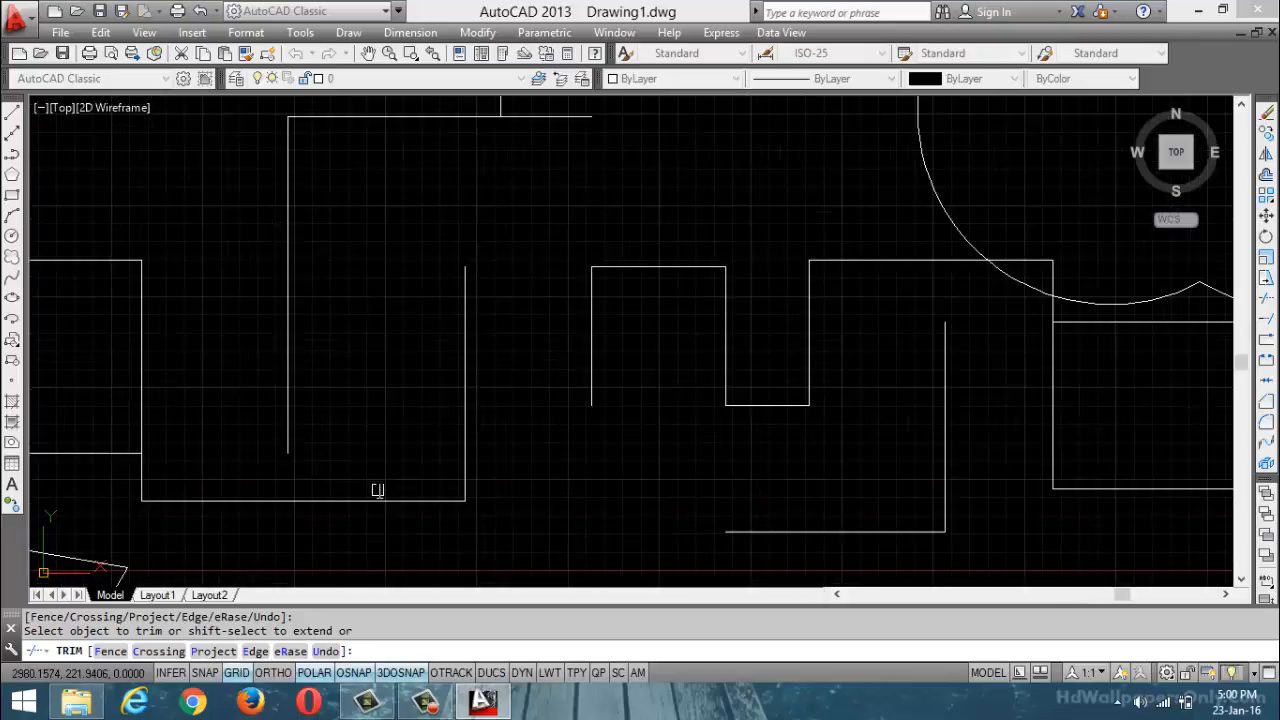
{"action": "key", "text": "ctrl+z"}
{"action": "scroll", "coordinate": [529, 331], "scroll_direction": "down", "scroll_amount": 2}
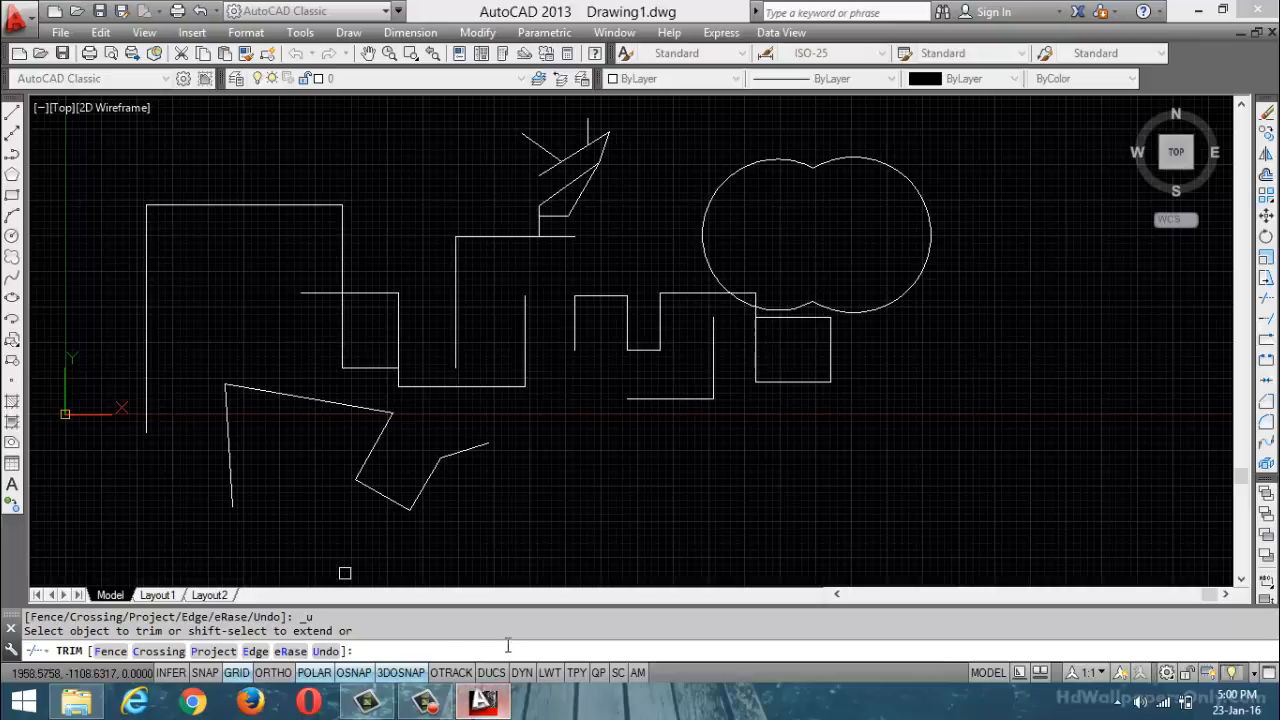
With edge mode No extend, trim the first tall step's second vertical again up to the horizontal line crossing it
{"action": "left_click", "coordinate": [256, 651]}
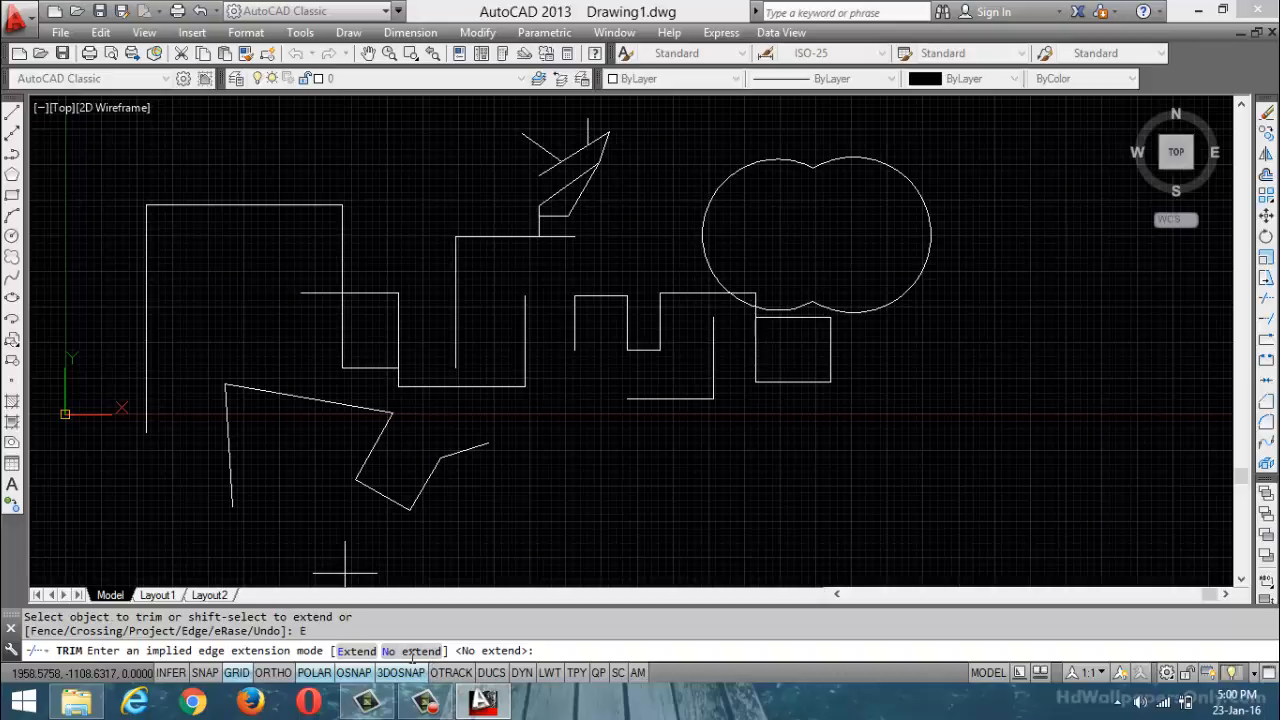
{"action": "left_click", "coordinate": [412, 651]}
{"action": "left_click", "coordinate": [343, 346]}
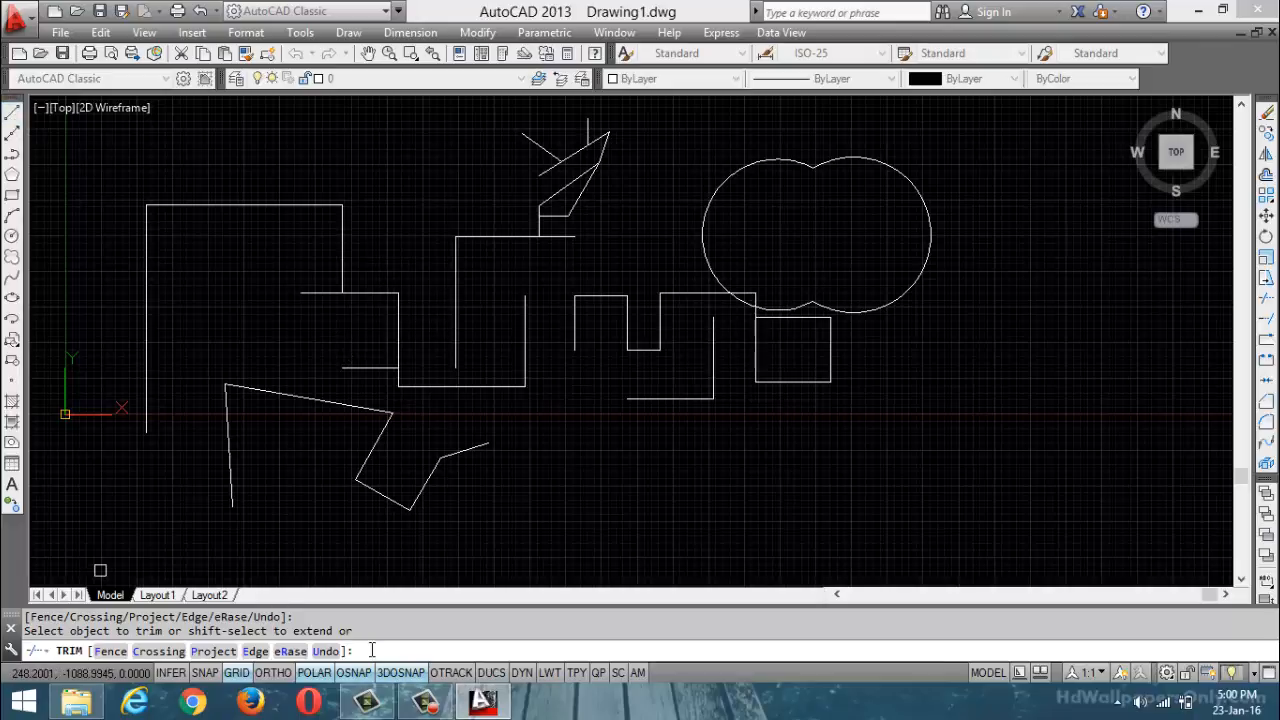
{"action": "left_click", "coordinate": [425, 701]}
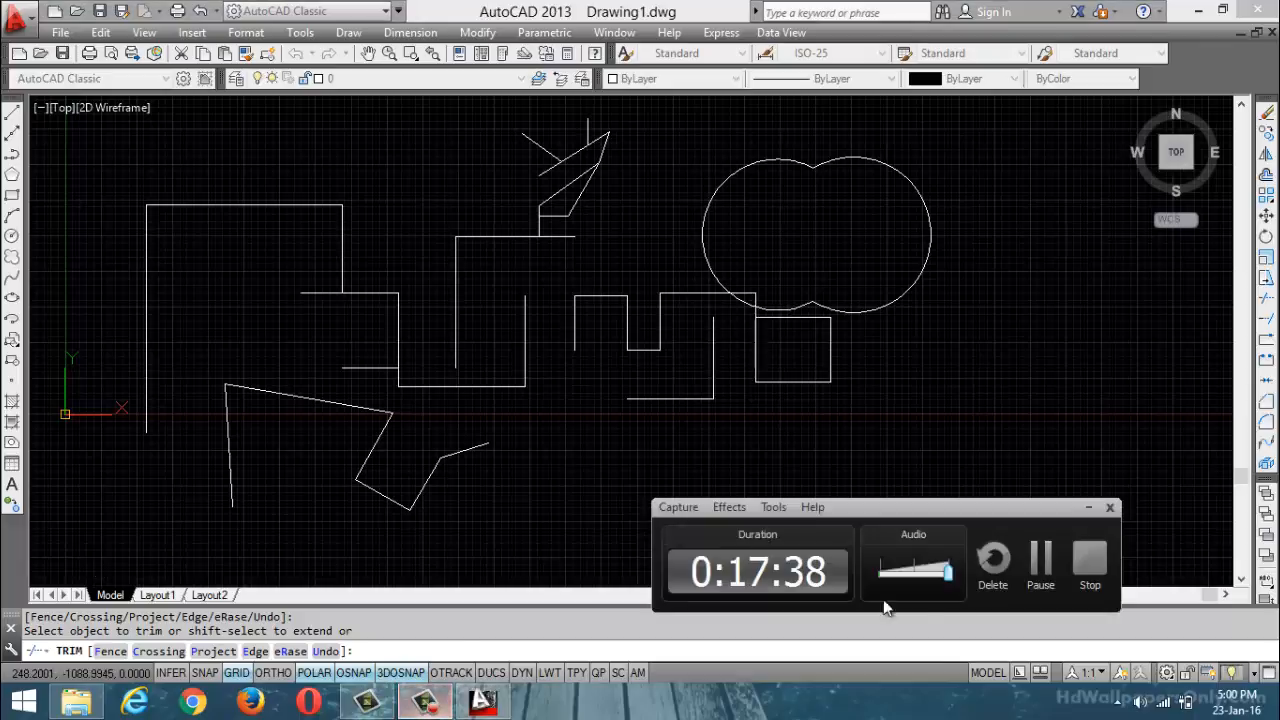
{"action": "left_click", "coordinate": [1040, 562]}
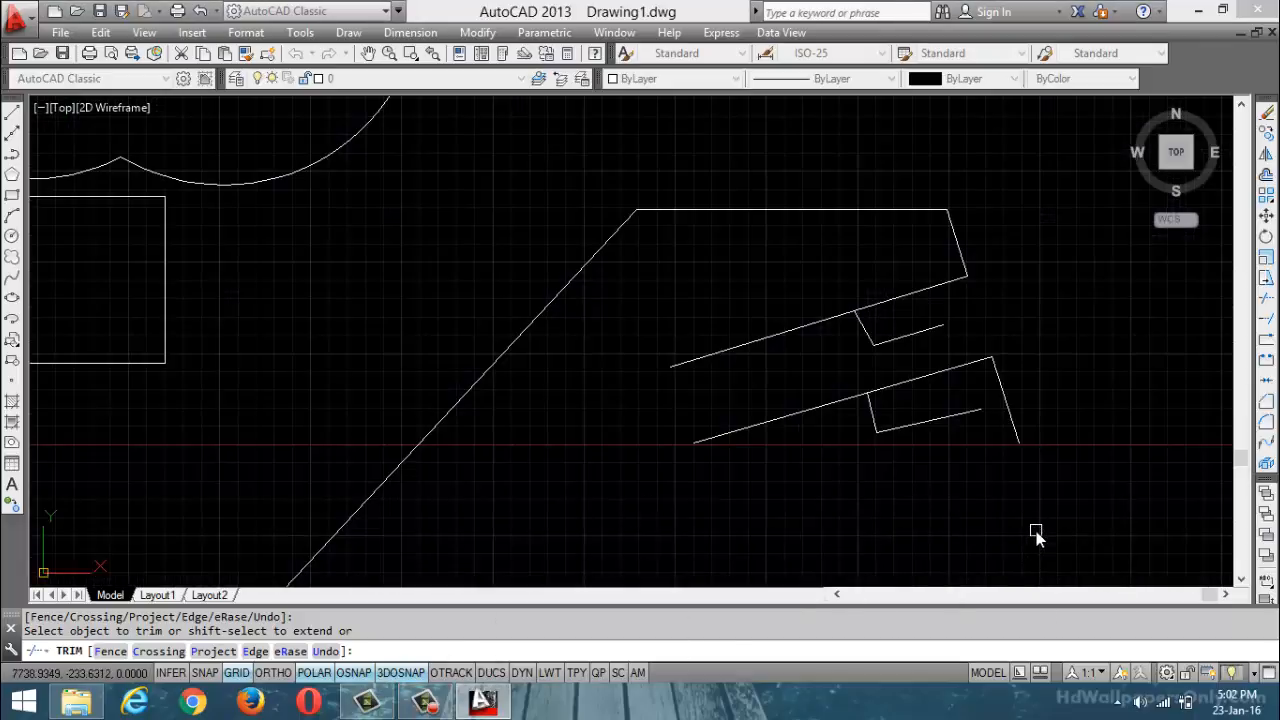
Undo the last trim, set edge mode to Extend, and trim the polygon's steep end line between the two long oblique lines
{"action": "key", "text": "ctrl+z"}
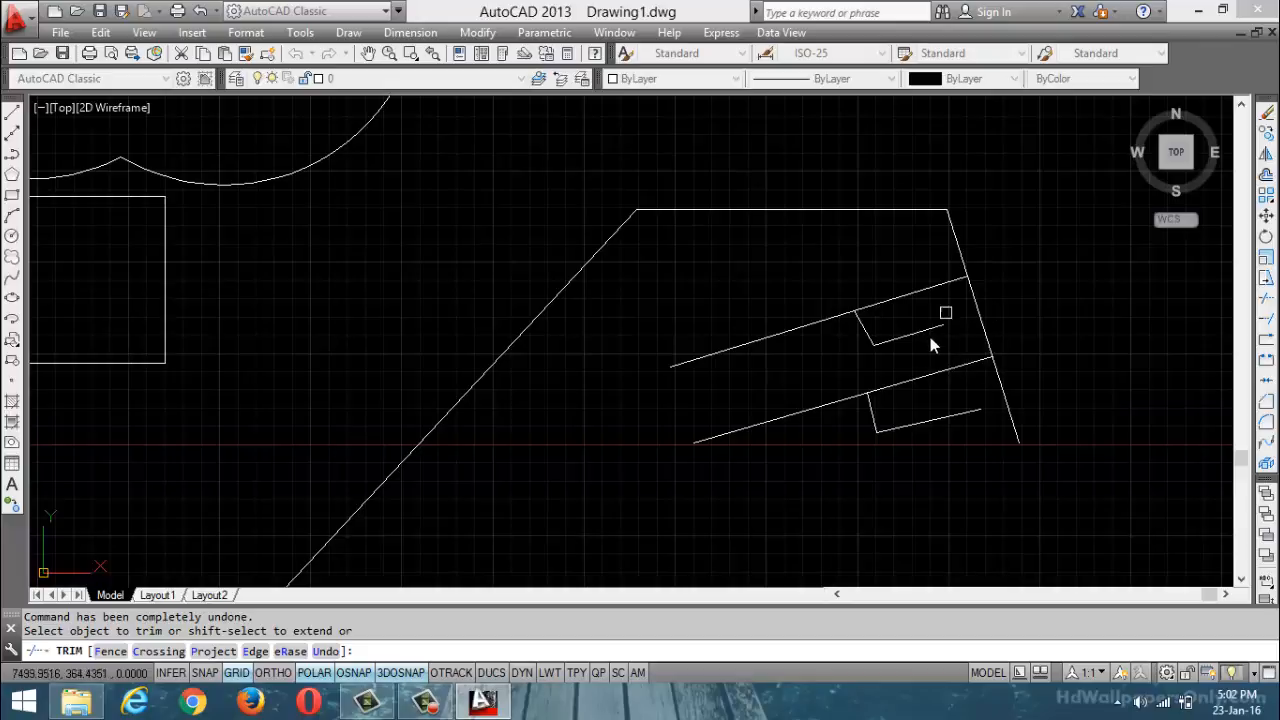
{"action": "left_click", "coordinate": [262, 651]}
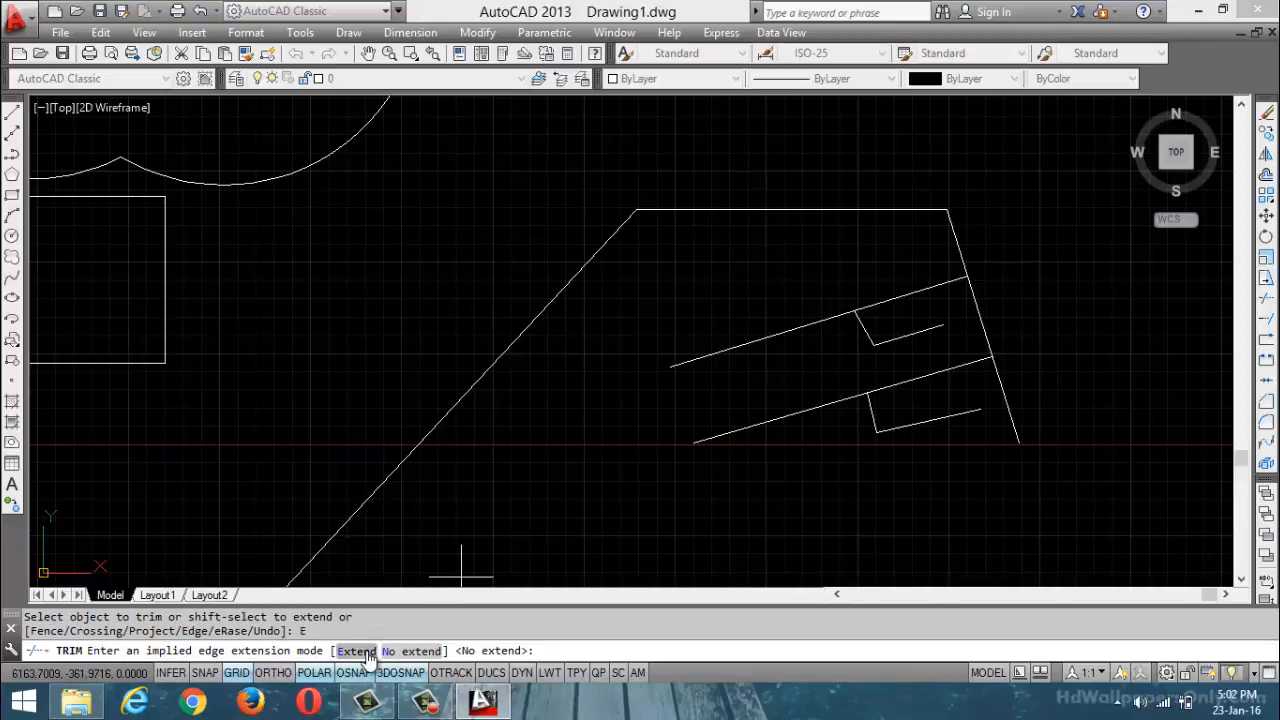
{"action": "left_click", "coordinate": [366, 651]}
{"action": "left_click", "coordinate": [986, 343]}
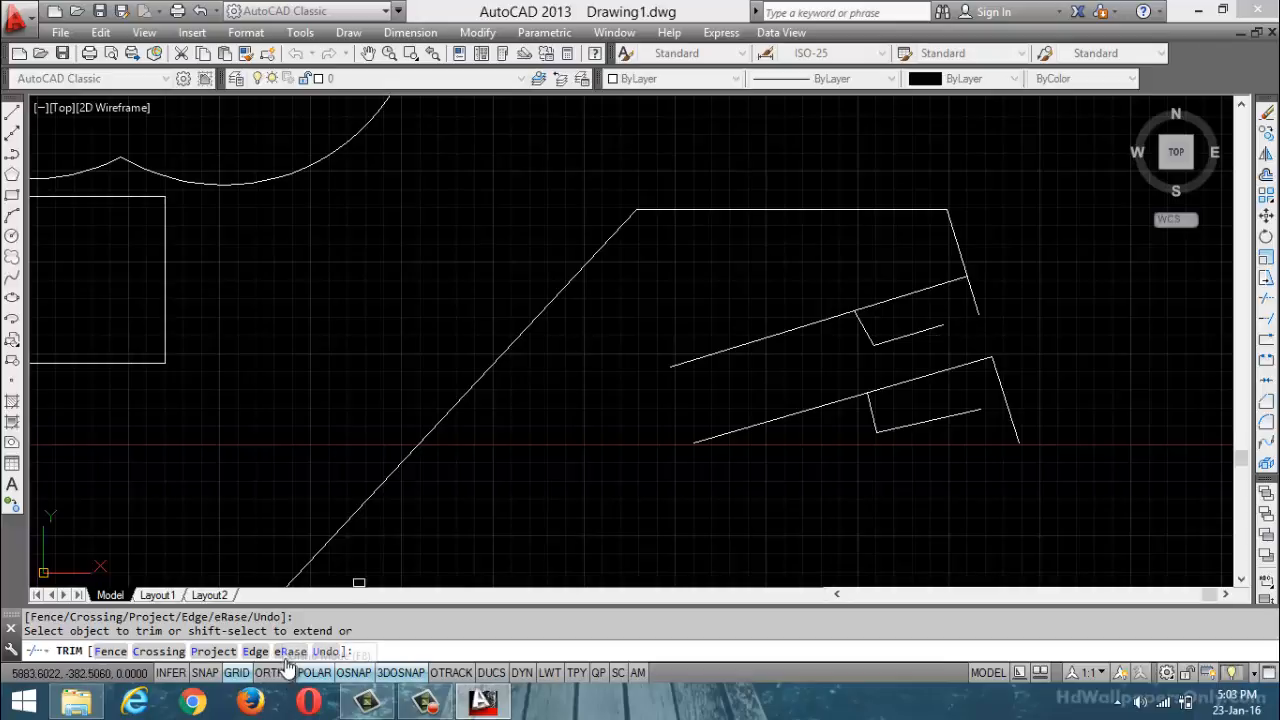
Switch the edge mode to No extend and undo the Extend-mode trim on the steep end line
{"action": "left_click", "coordinate": [256, 651]}
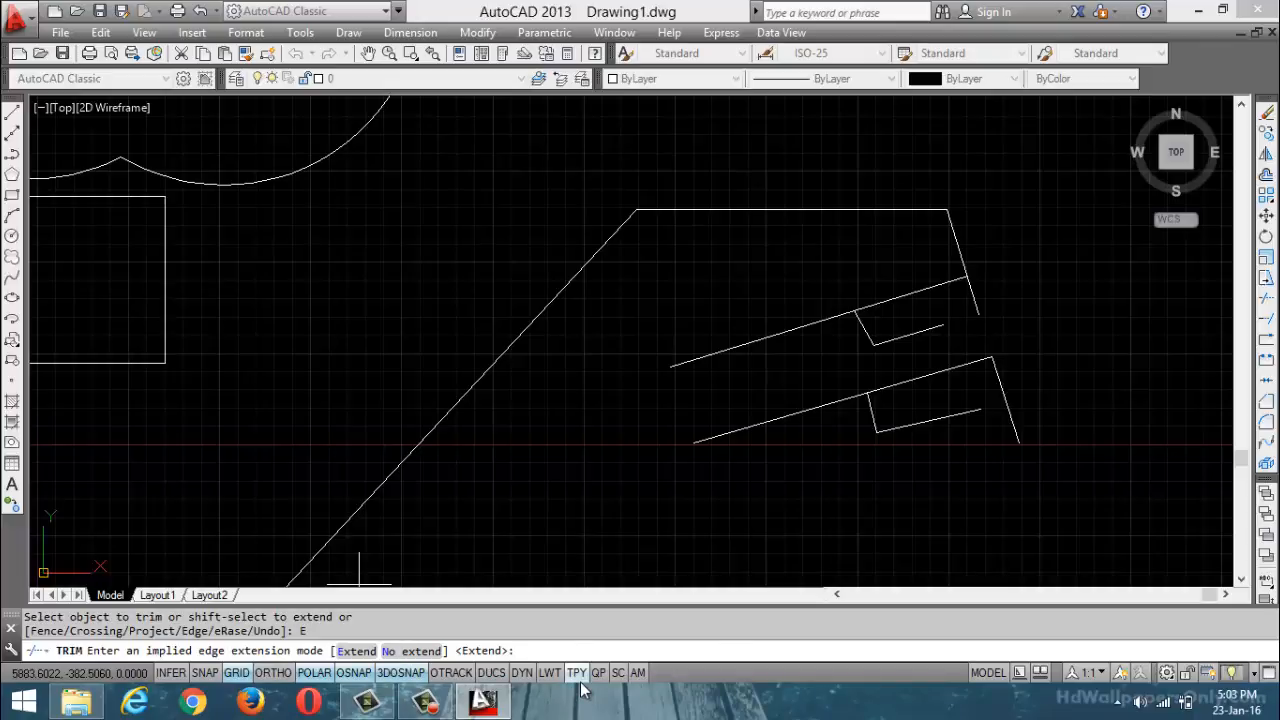
{"action": "key", "text": "ctrl+z"}
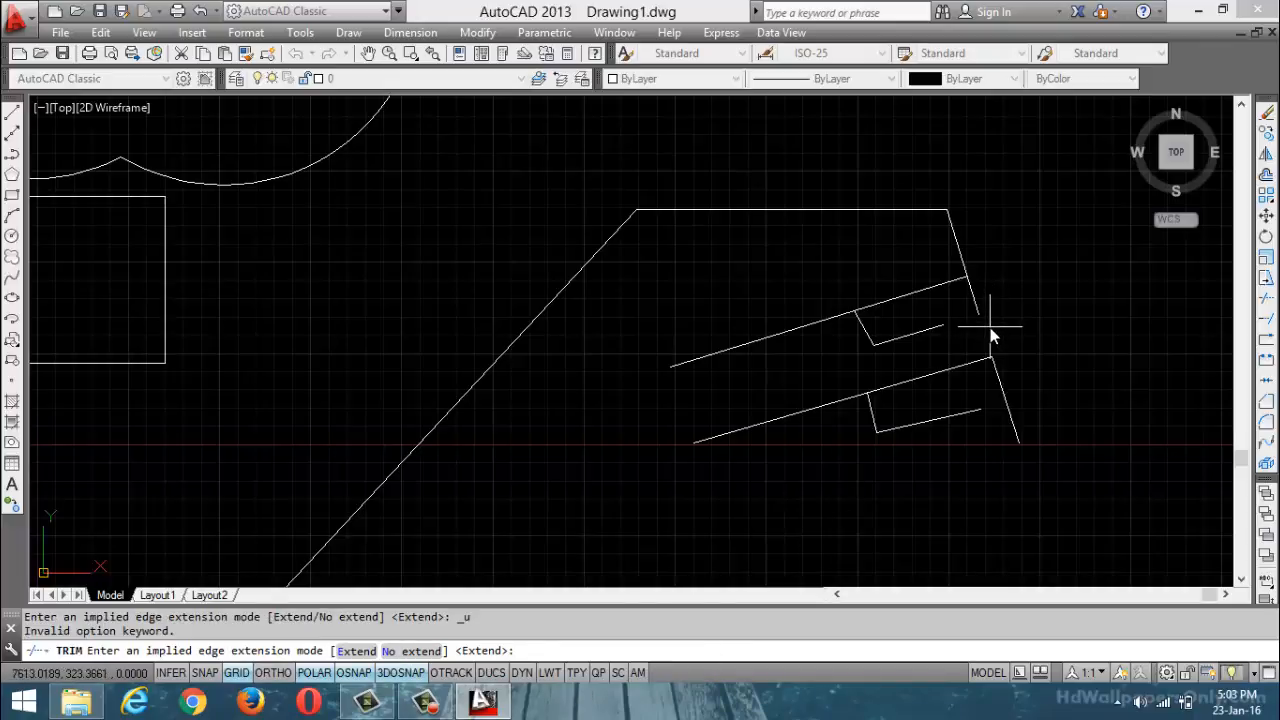
{"action": "left_click", "coordinate": [402, 651]}
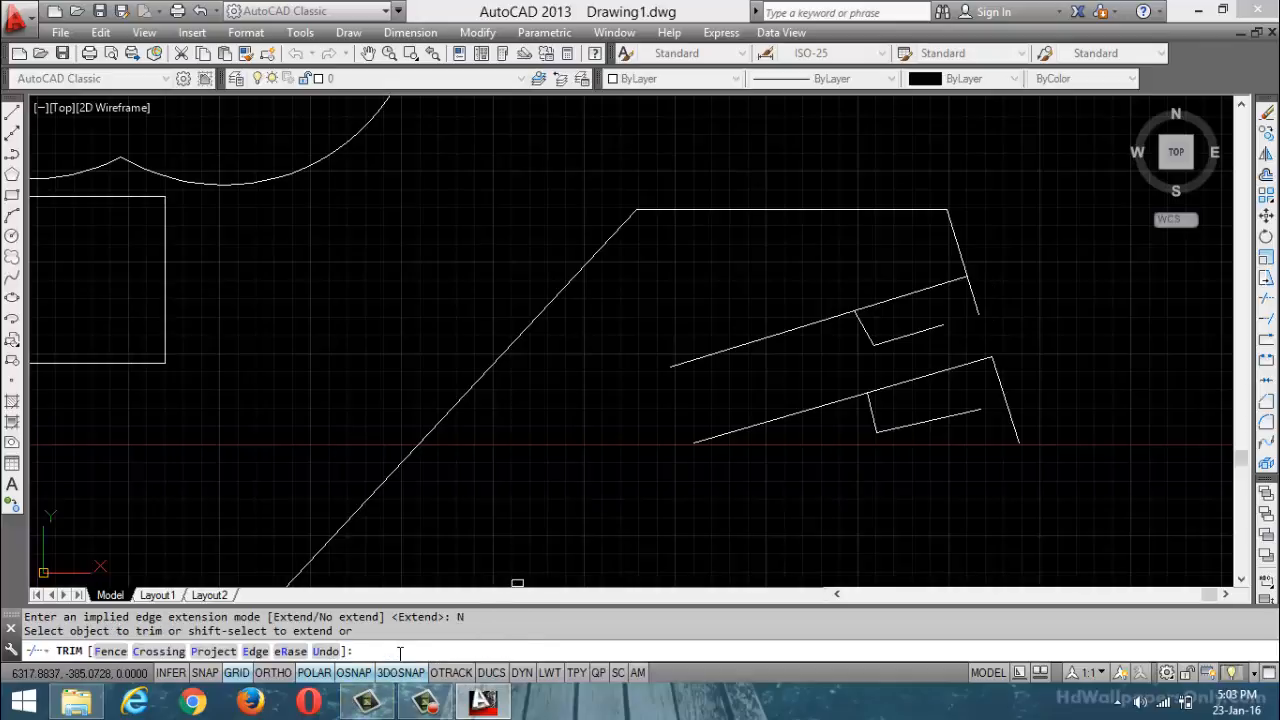
{"action": "key", "text": "ctrl+z"}
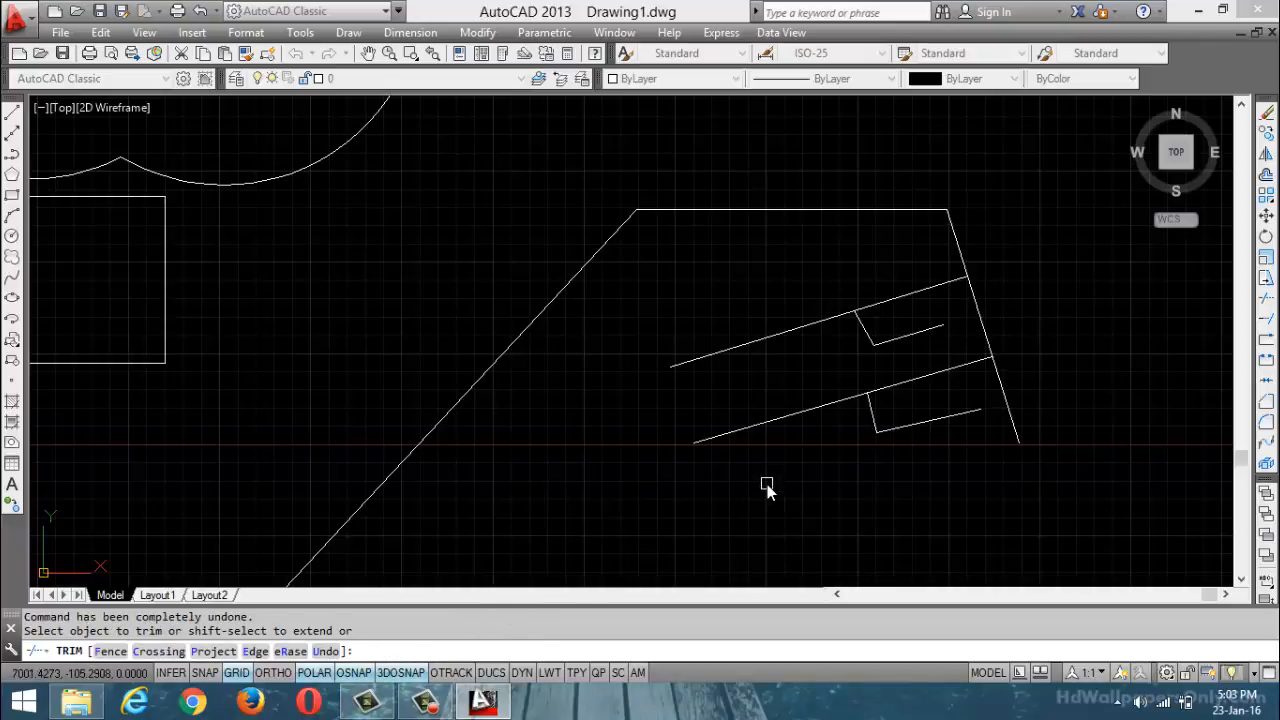
With edge mode No extend, trim the steep end line's segment between the two long oblique lines
{"action": "left_click", "coordinate": [256, 651]}
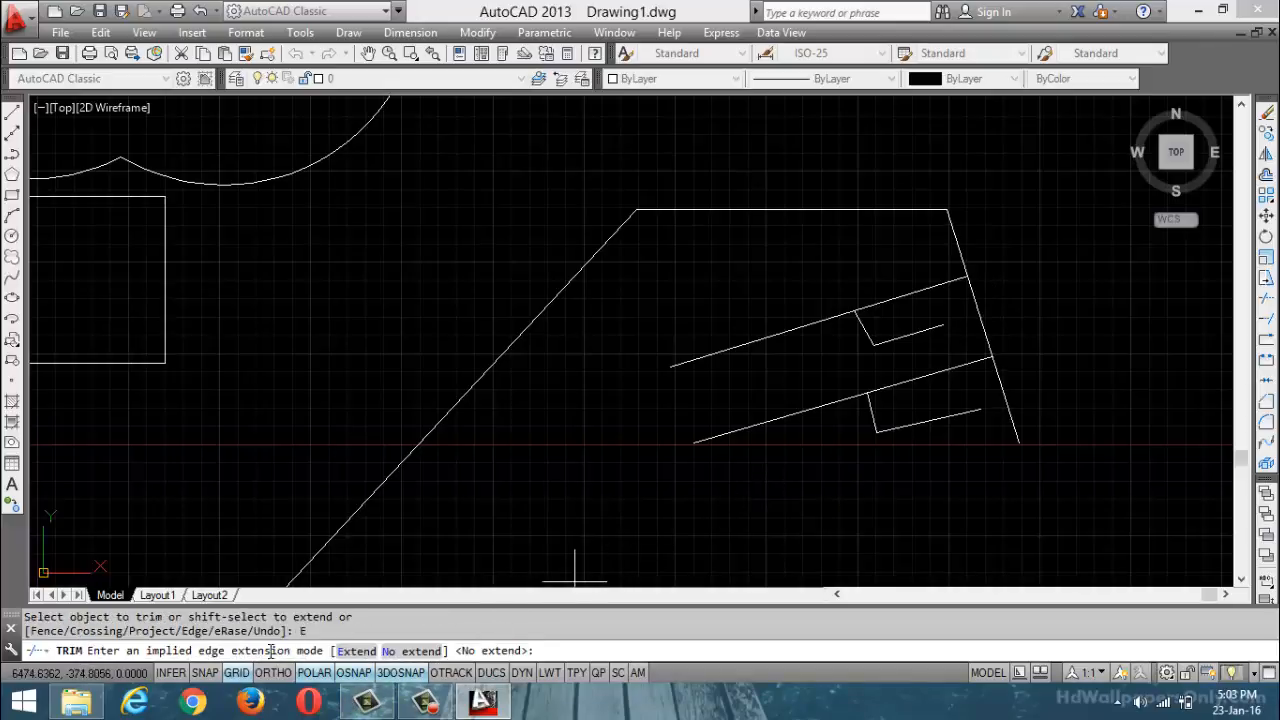
{"action": "left_click", "coordinate": [400, 651]}
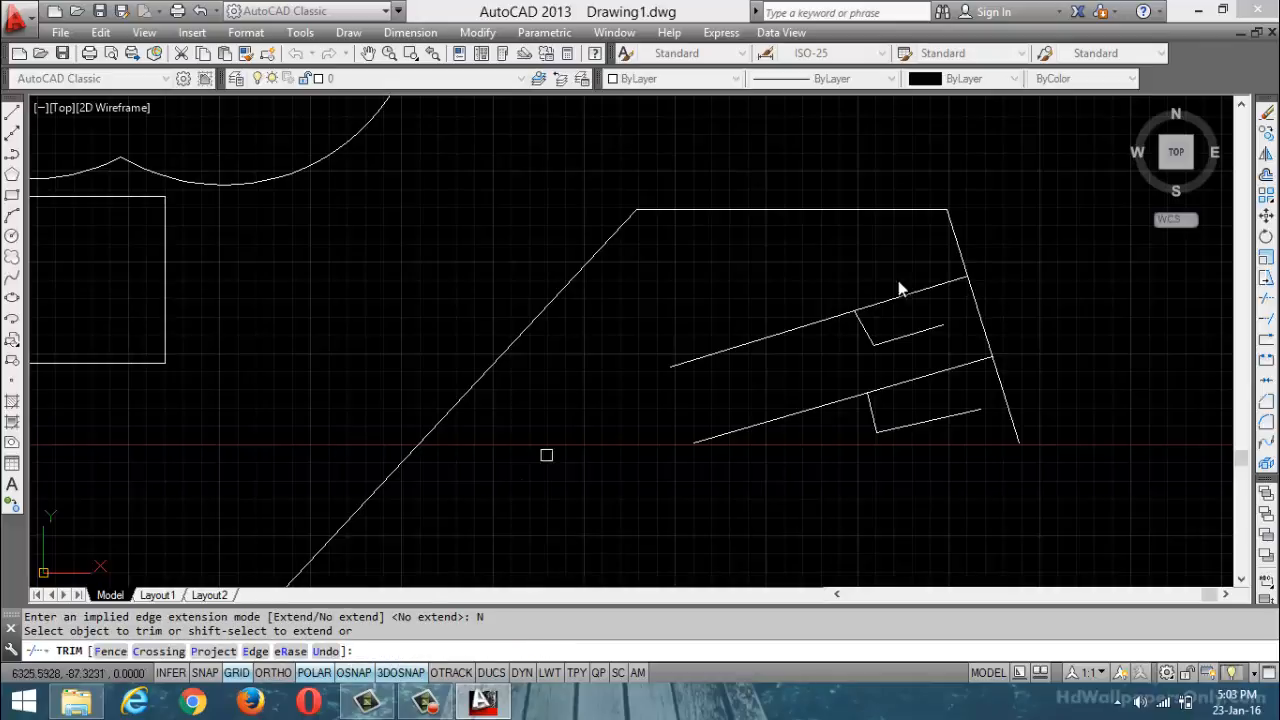
{"action": "left_click", "coordinate": [985, 338]}
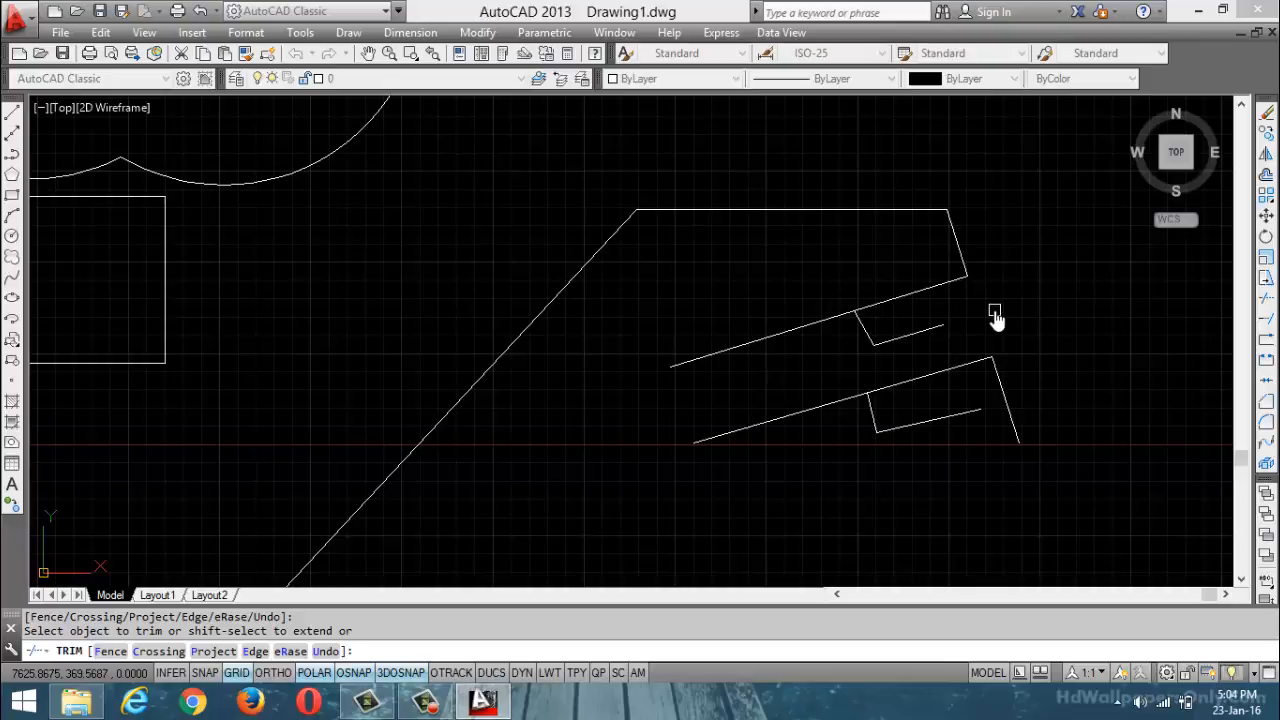
Within Trim, extend the steep end line back across the gap, repeat the trim and extension twice, and end the command
{"action": "left_click", "coordinate": [964, 262], "text": "shift"}
{"action": "left_click", "coordinate": [985, 334]}
{"action": "left_click", "coordinate": [963, 262], "text": "shift"}
{"action": "left_click", "coordinate": [980, 320]}
{"action": "left_click", "coordinate": [961, 265], "text": "shift"}
{"action": "key", "text": "Escape"}
{"action": "key", "text": "Escape"}
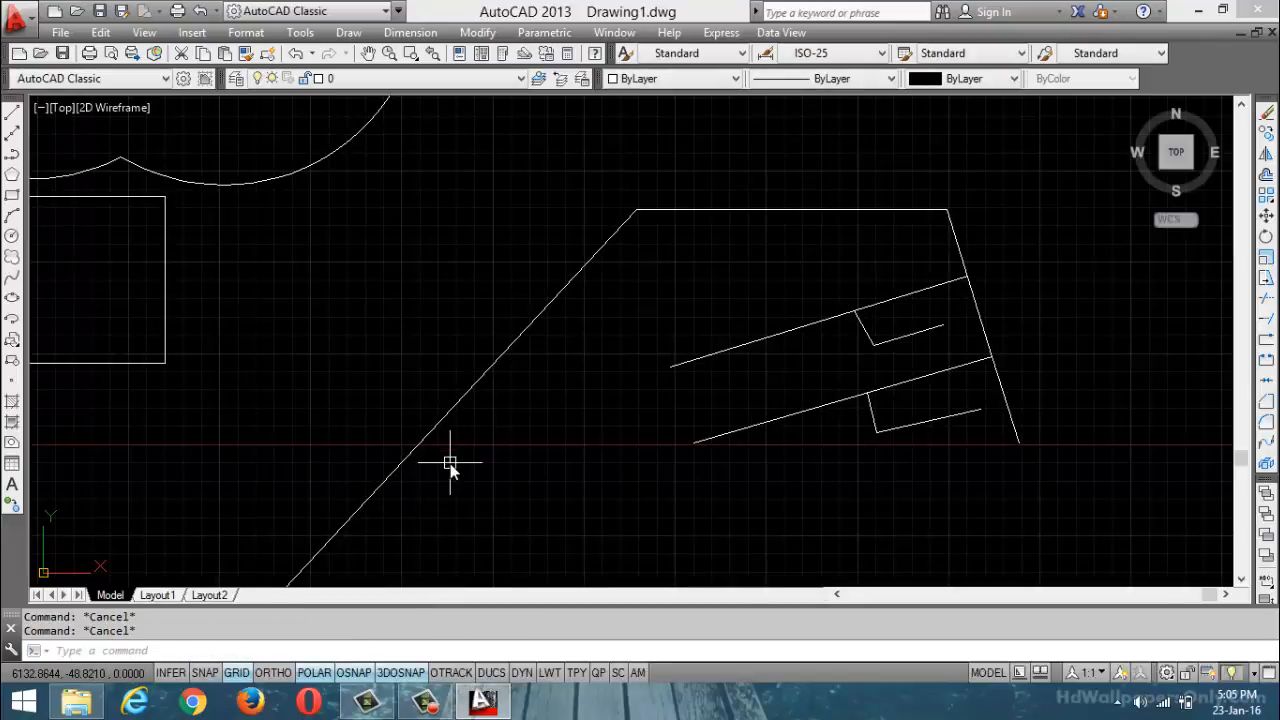
Undo the drawing and trimming operations back to the plain stepped lines, removing the oblique shapes, zigzag, circles and branching lines
{"action": "key", "text": "ctrl+z"}
{"action": "key", "text": "ctrl+z"}
{"action": "key", "text": "ctrl+z"}
{"action": "key", "text": "ctrl+z"}
{"action": "key", "text": "ctrl+z"}
{"action": "key", "text": "ctrl+z"}
{"action": "key", "text": "ctrl+z"}
{"action": "key", "text": "ctrl+z"}
{"action": "key", "text": "ctrl+z"}
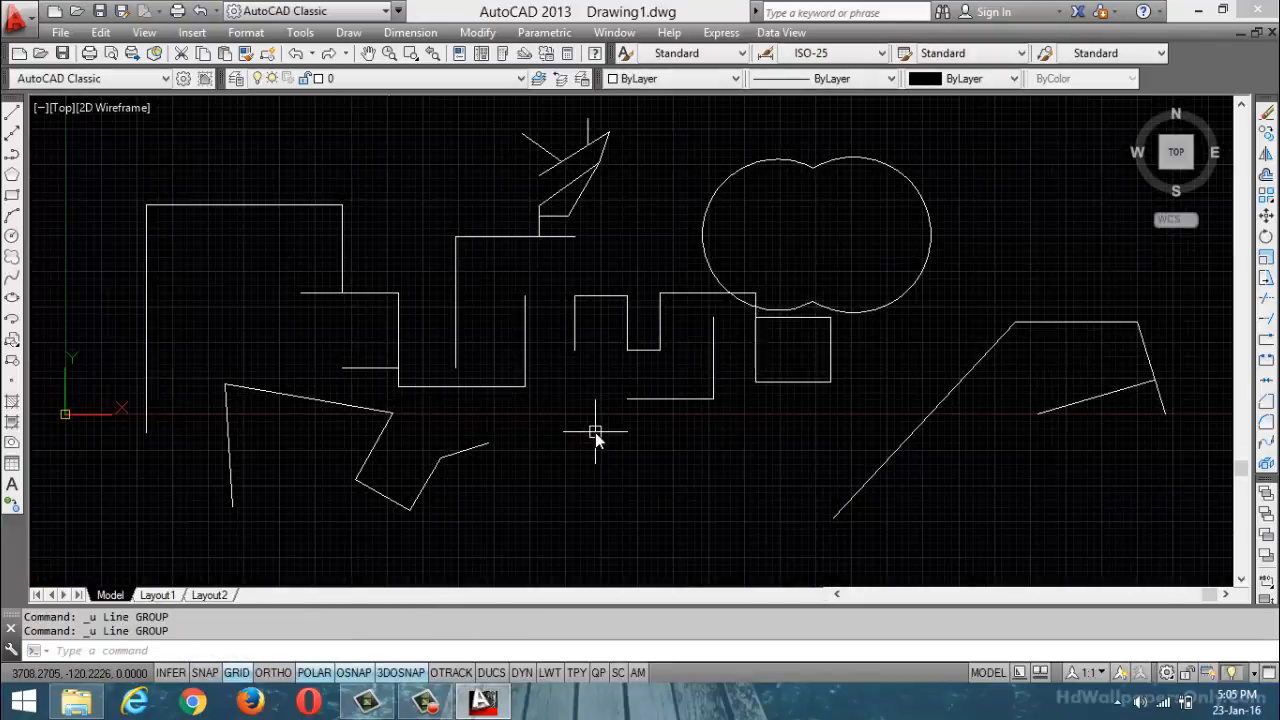
{"action": "key", "text": "ctrl+z"}
{"action": "key", "text": "ctrl+z"}
{"action": "key", "text": "ctrl+z"}
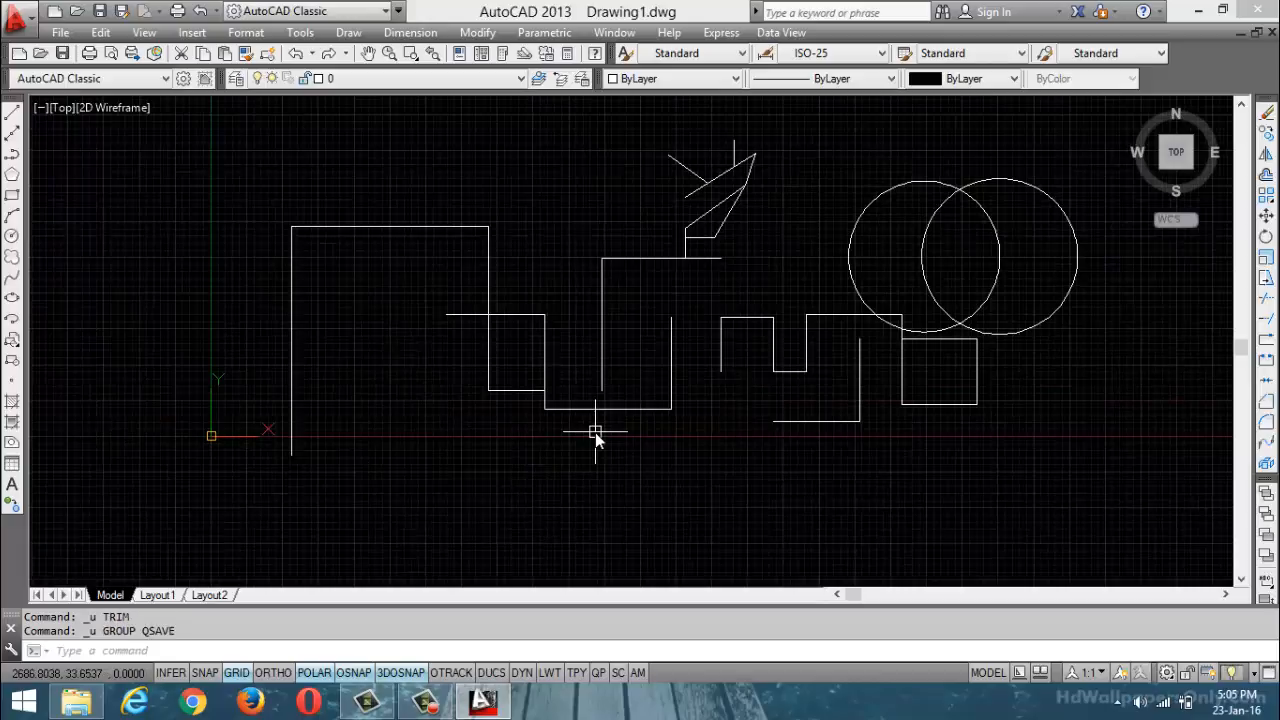
{"action": "key", "text": "ctrl+z"}
{"action": "key", "text": "ctrl+z"}
{"action": "key", "text": "ctrl+z"}
{"action": "key", "text": "ctrl+z"}
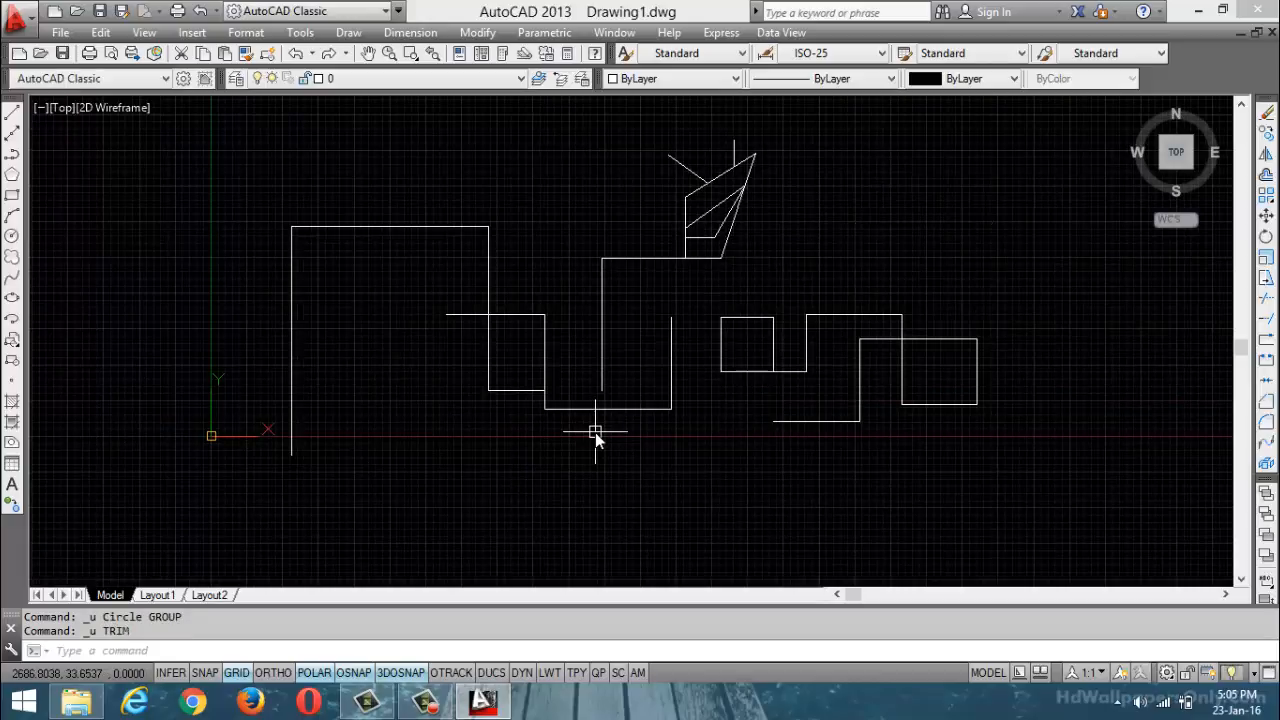
{"action": "key", "text": "ctrl+z"}
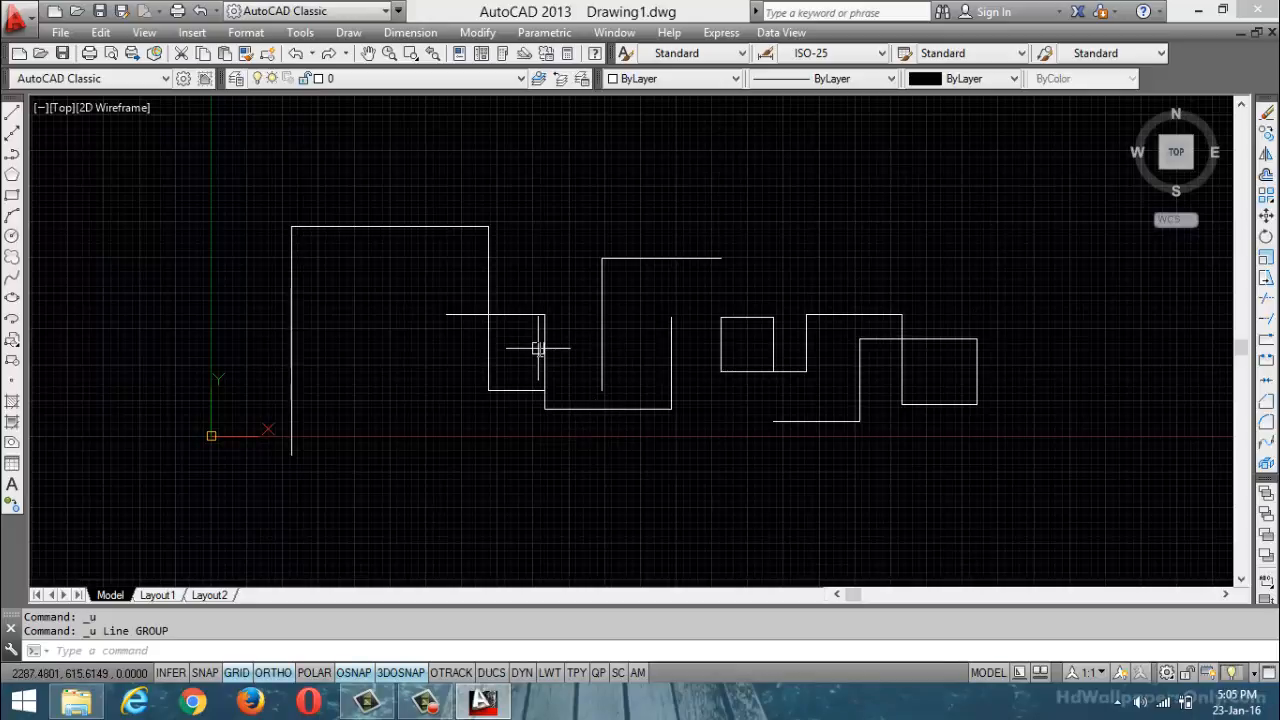
{"action": "mouse_move", "coordinate": [537, 348]}
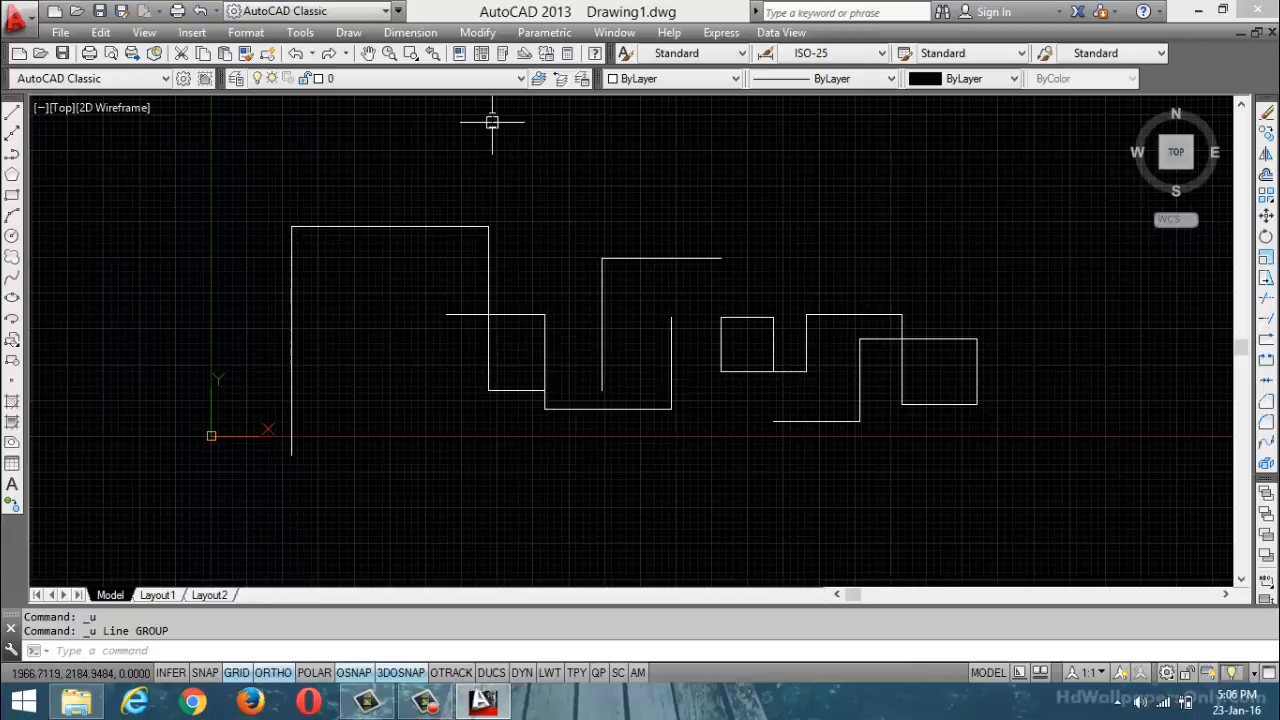
Using Extend with all objects as boundaries, extend the upper horizontal line to the tall step and the two verticals between the horizontals
{"action": "left_click", "coordinate": [477, 32]}
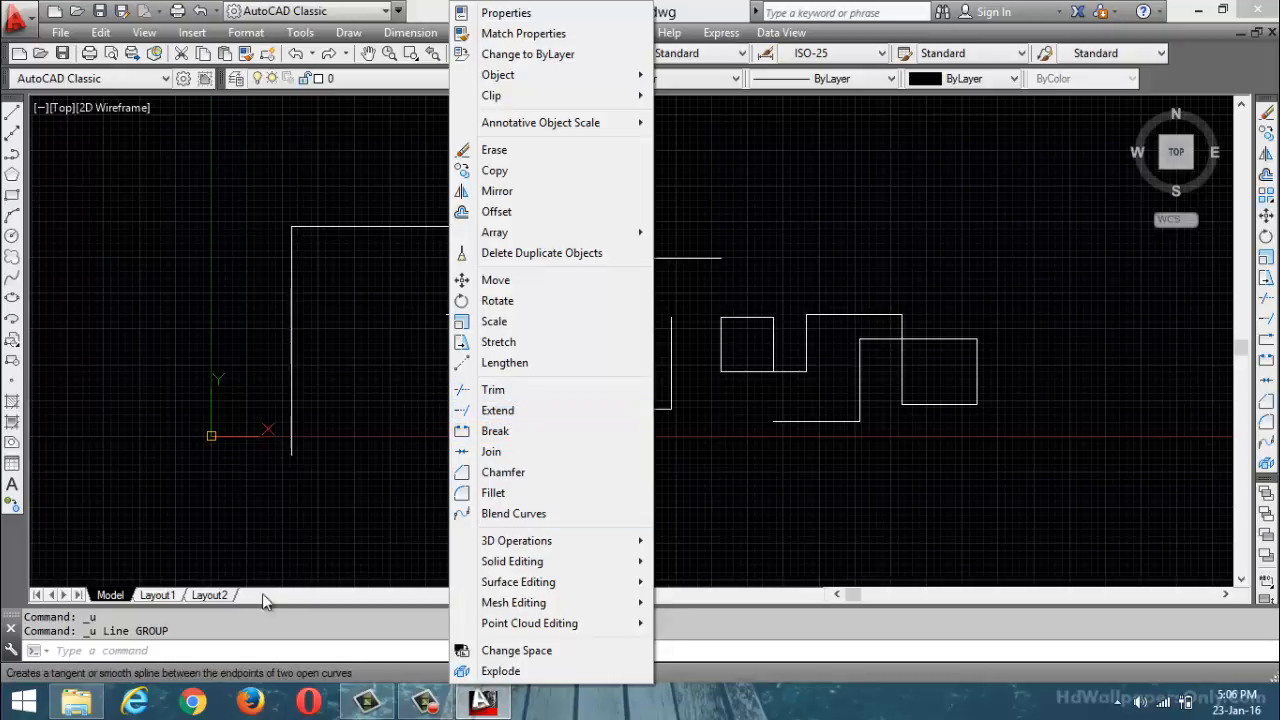
{"action": "left_click", "coordinate": [193, 651]}
{"action": "type", "text": "ex"}
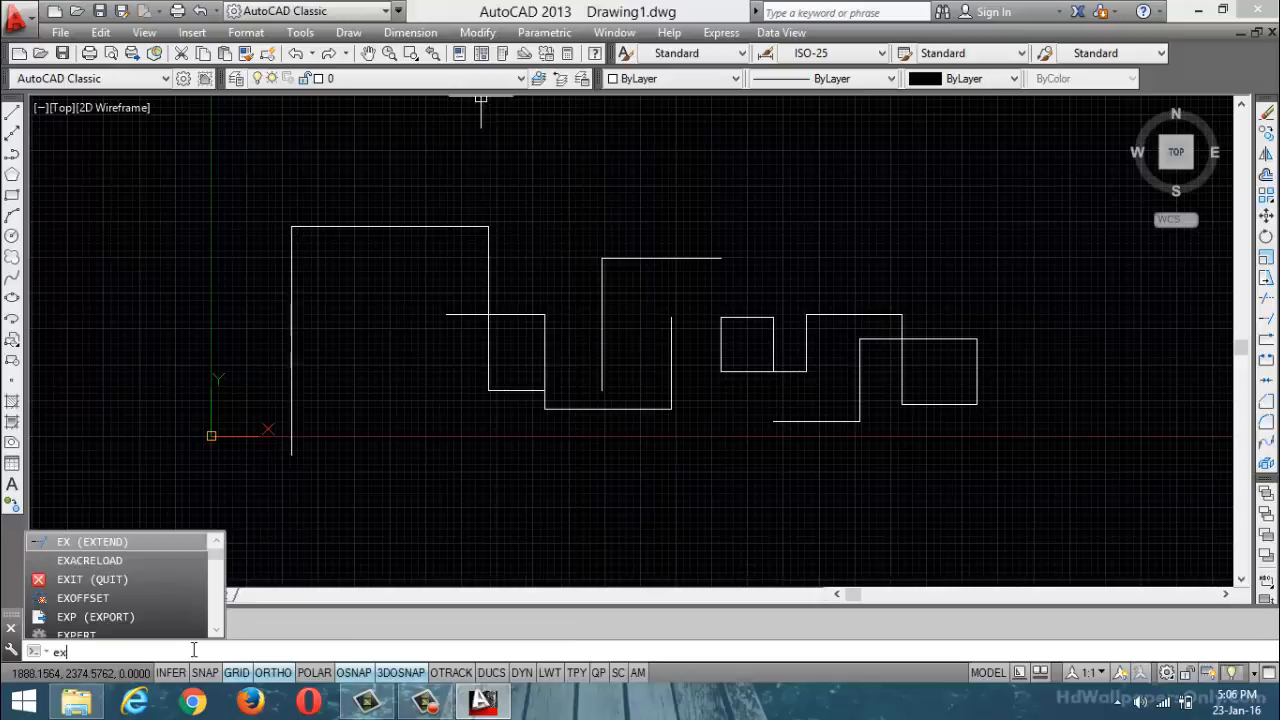
{"action": "key", "text": "Return"}
{"action": "key", "text": "Return"}
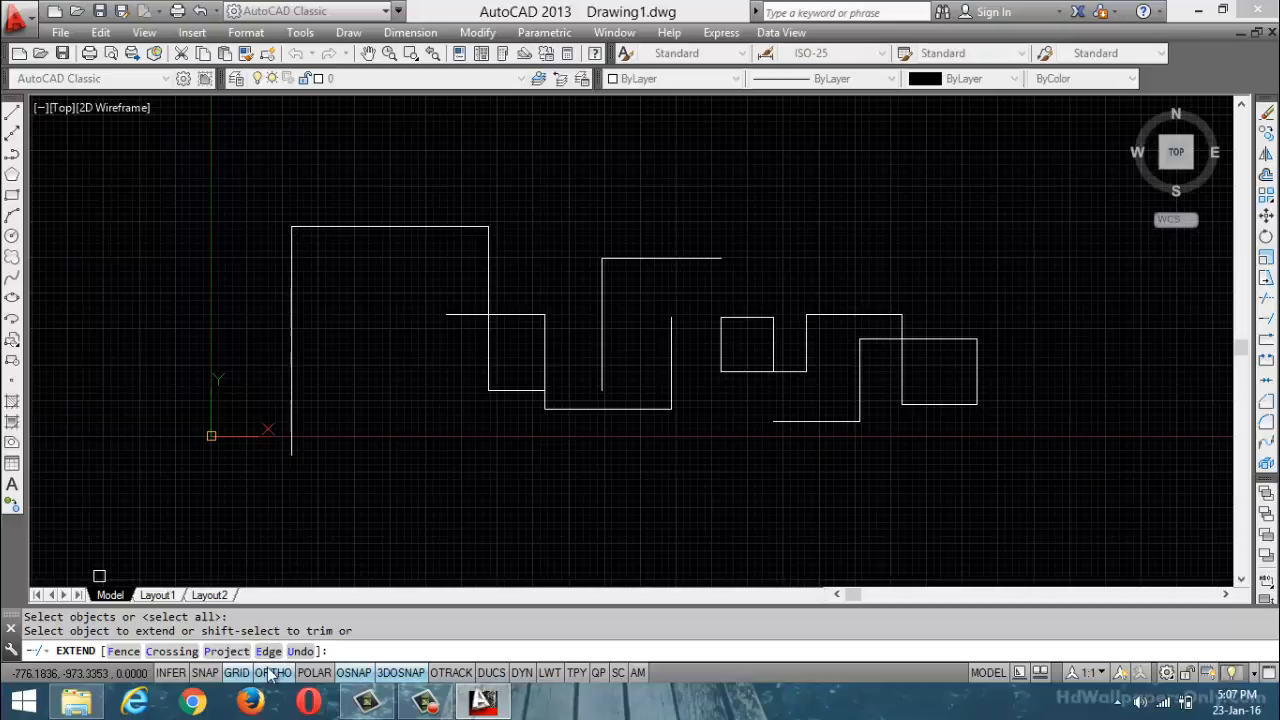
{"action": "left_click", "coordinate": [712, 259]}
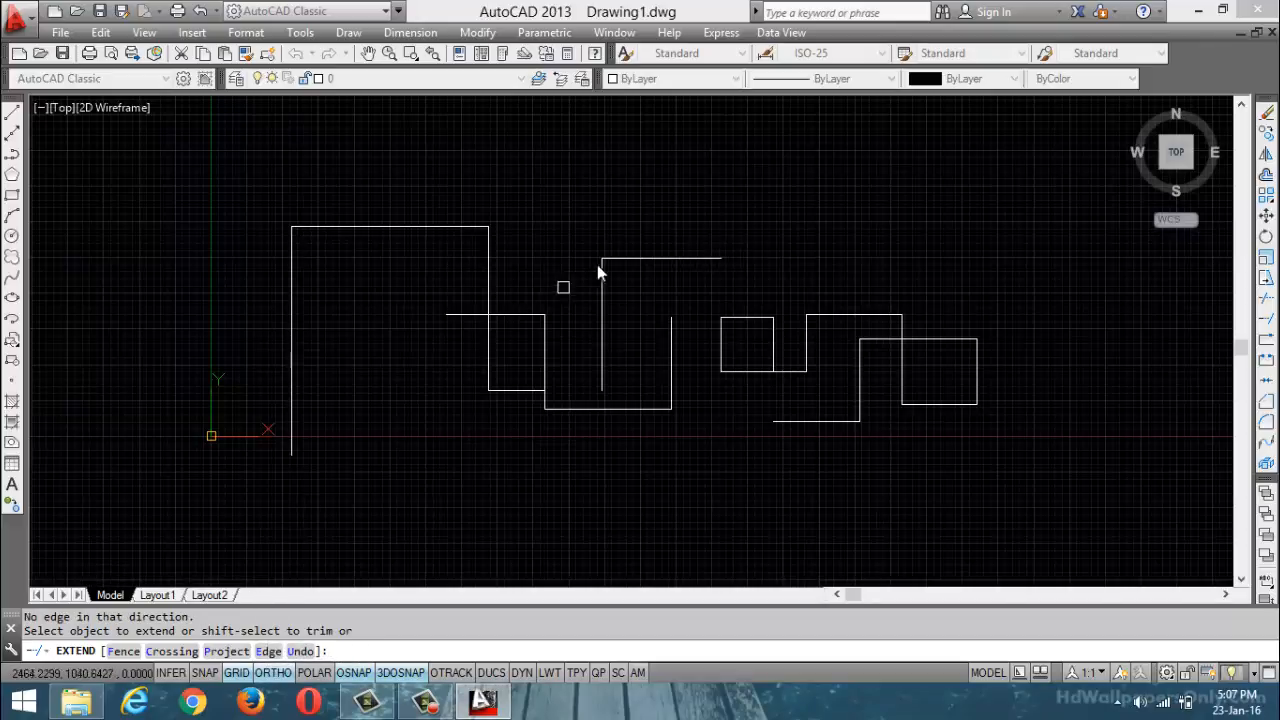
{"action": "left_click", "coordinate": [629, 258]}
{"action": "left_click", "coordinate": [671, 328]}
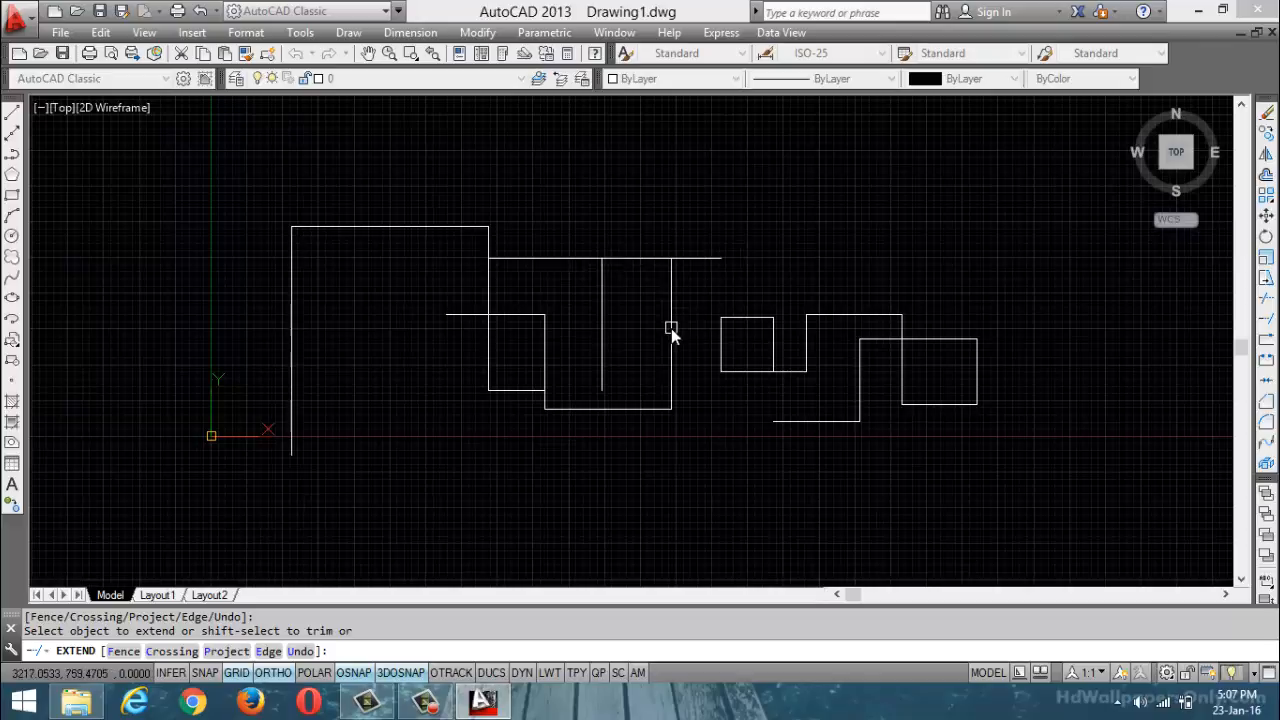
{"action": "left_click", "coordinate": [603, 377]}
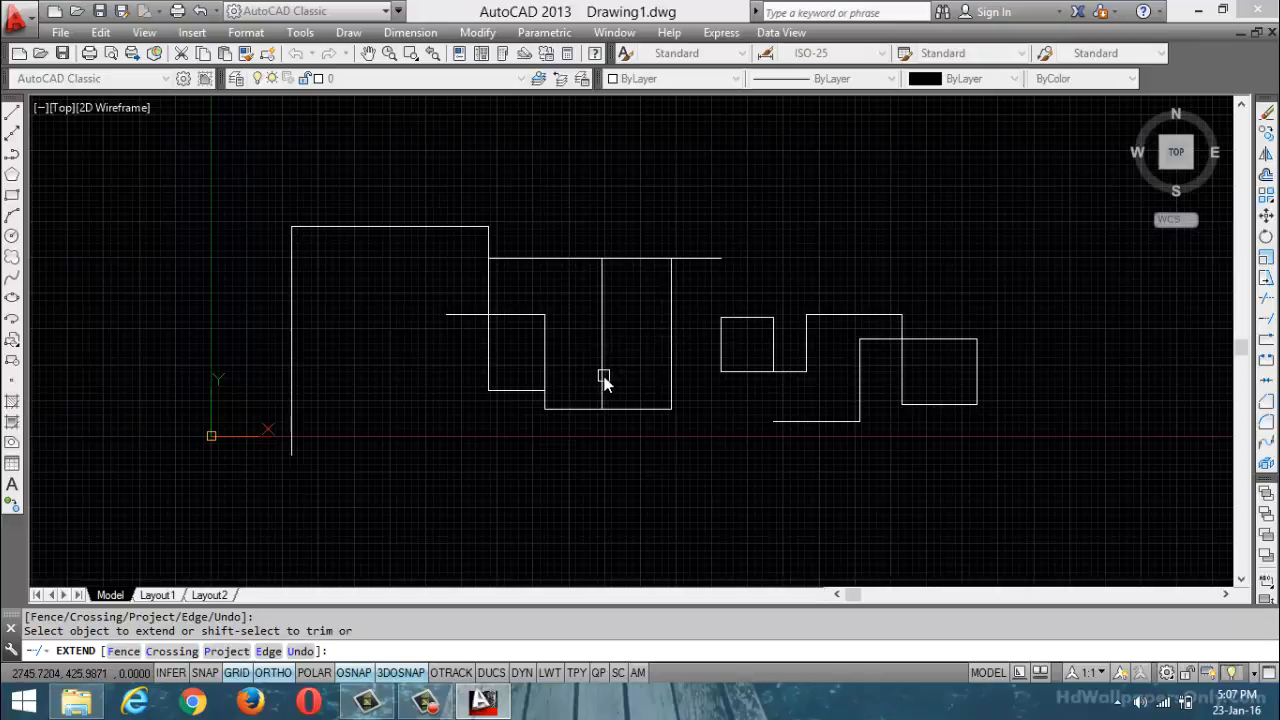
Extend the small square's inner side down to the lower horizontal line, and the long lower line across to that side
{"action": "left_click", "coordinate": [770, 347]}
{"action": "left_click", "coordinate": [776, 343]}
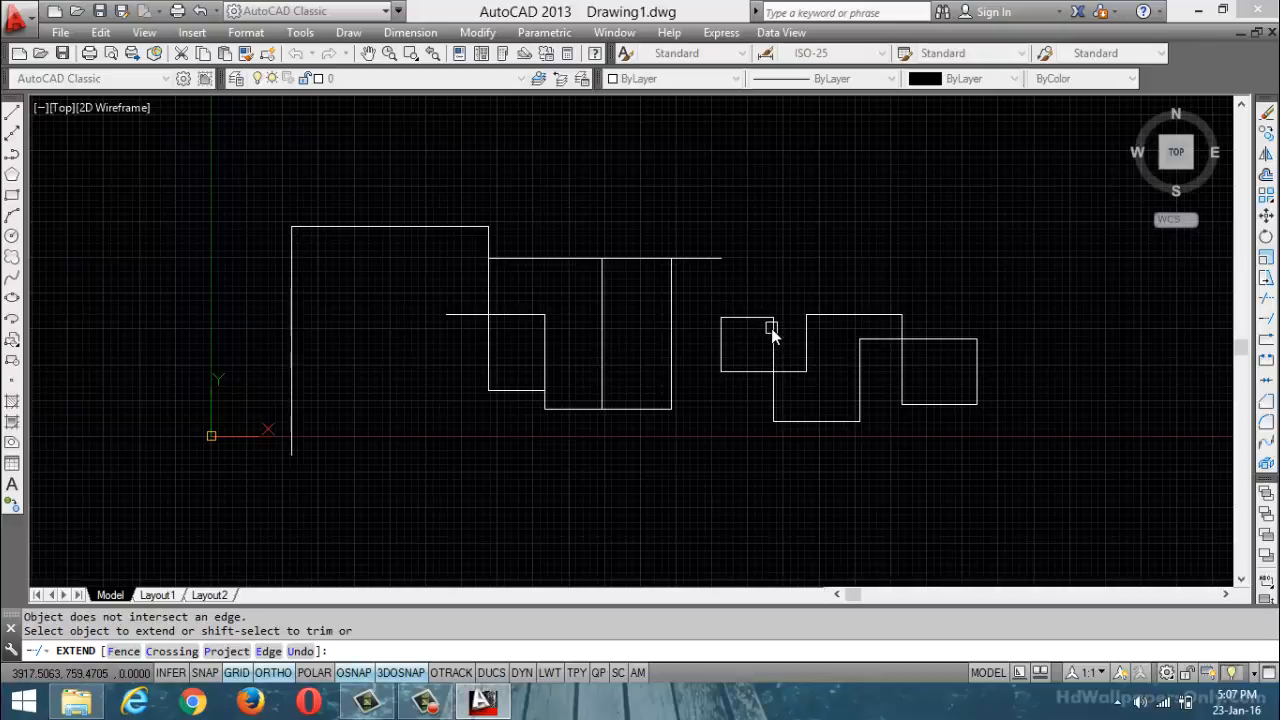
{"action": "left_click", "coordinate": [805, 335]}
{"action": "left_click", "coordinate": [802, 333]}
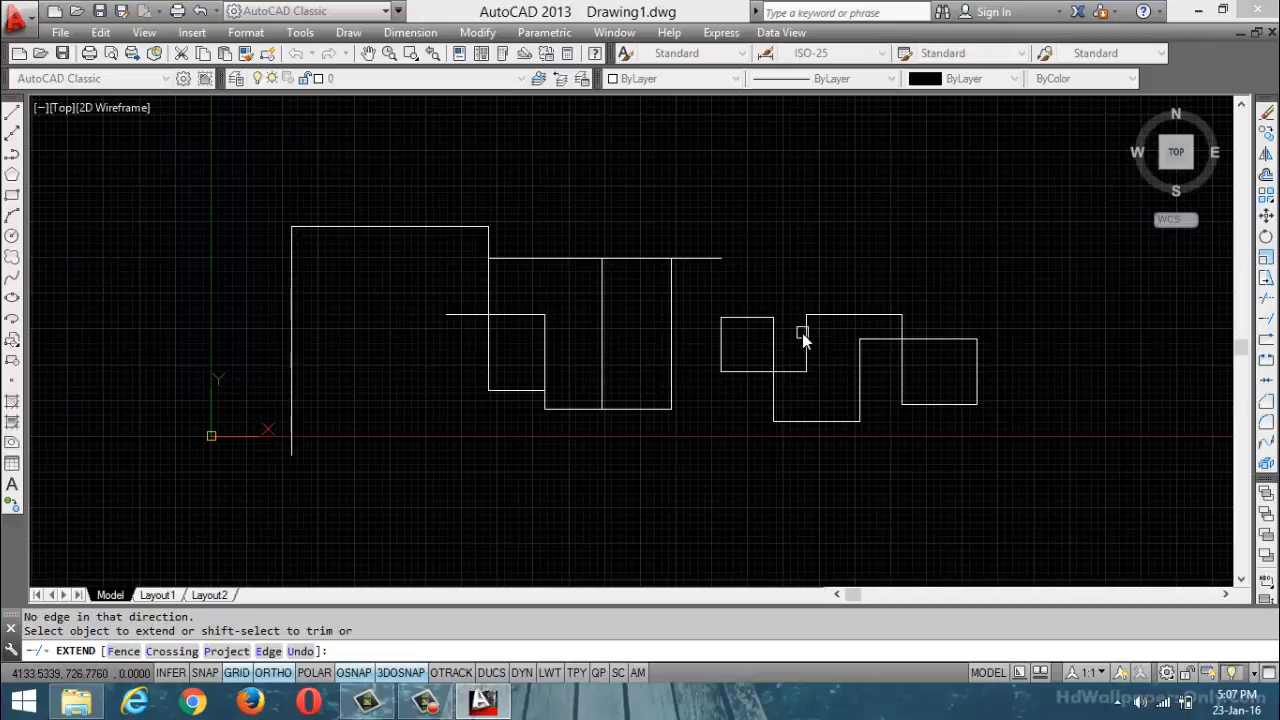
{"action": "left_click", "coordinate": [649, 407]}
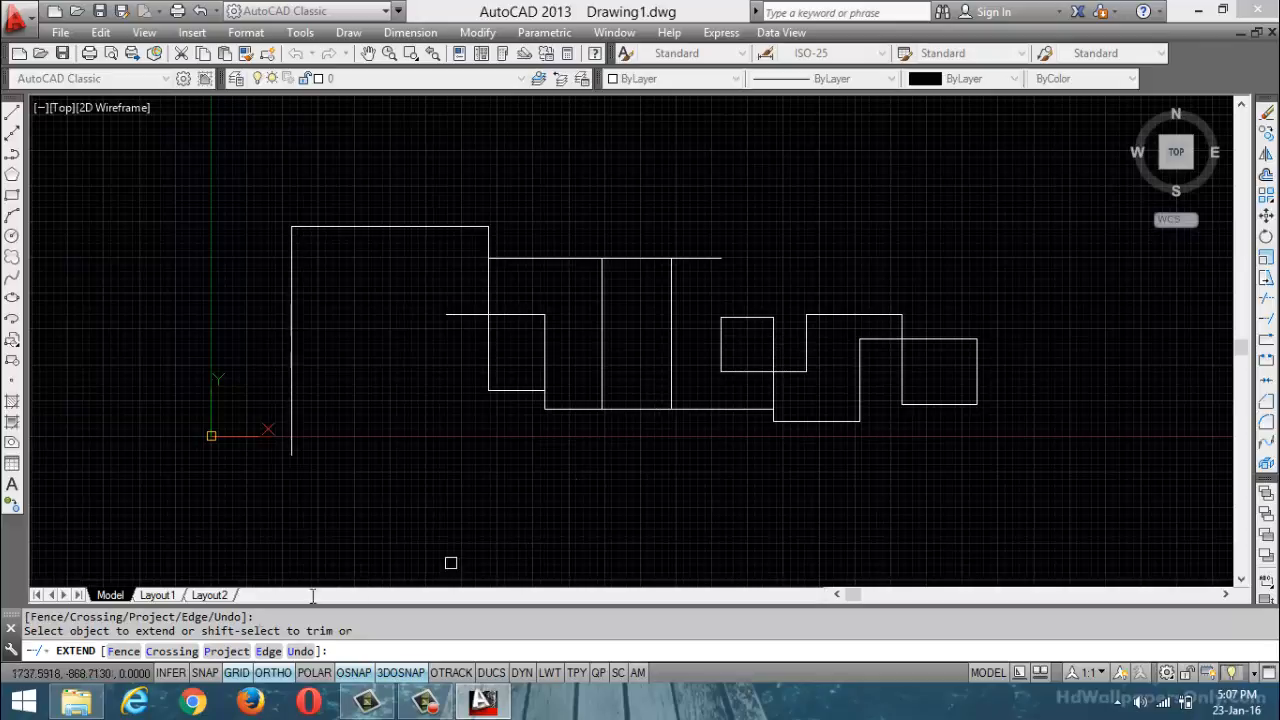
{"action": "left_click", "coordinate": [425, 703]}
{"action": "left_click", "coordinate": [1037, 559]}
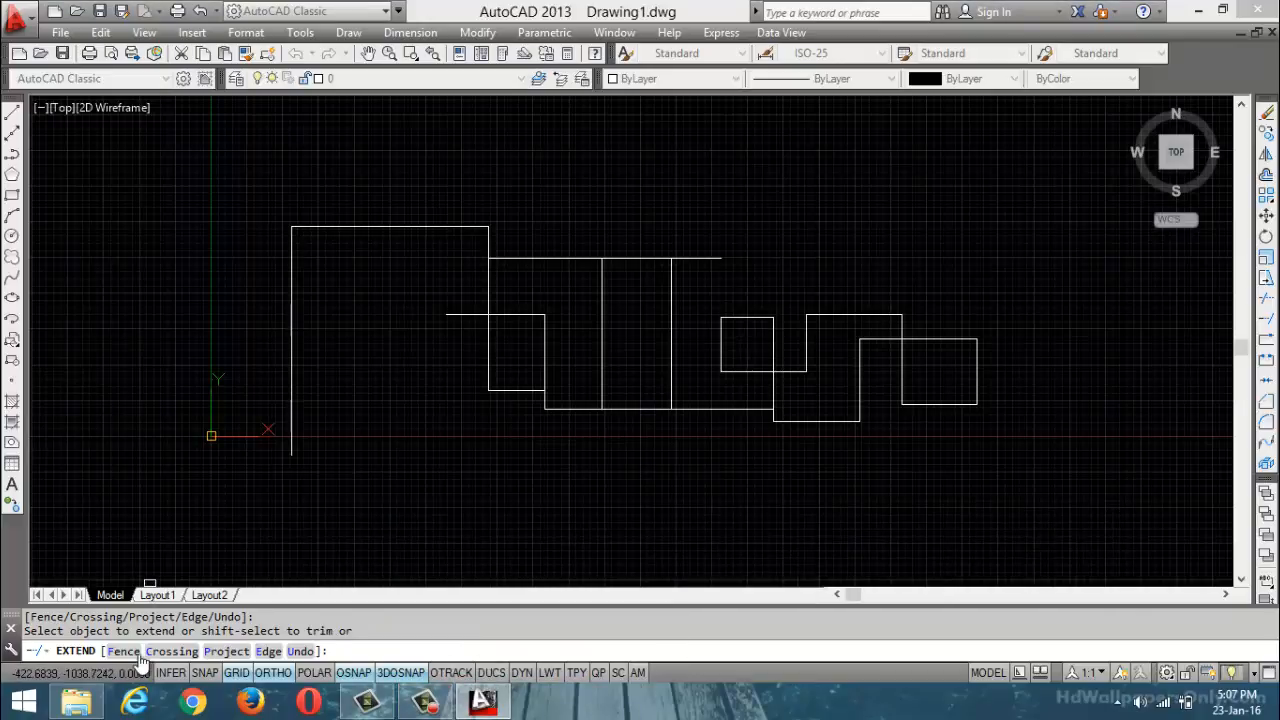
Extend several lines at once using the Fence option, running the fence from outside the tall vertical across to below the lower horizontal line
{"action": "type", "text": "F"}
{"action": "key", "text": "Return"}
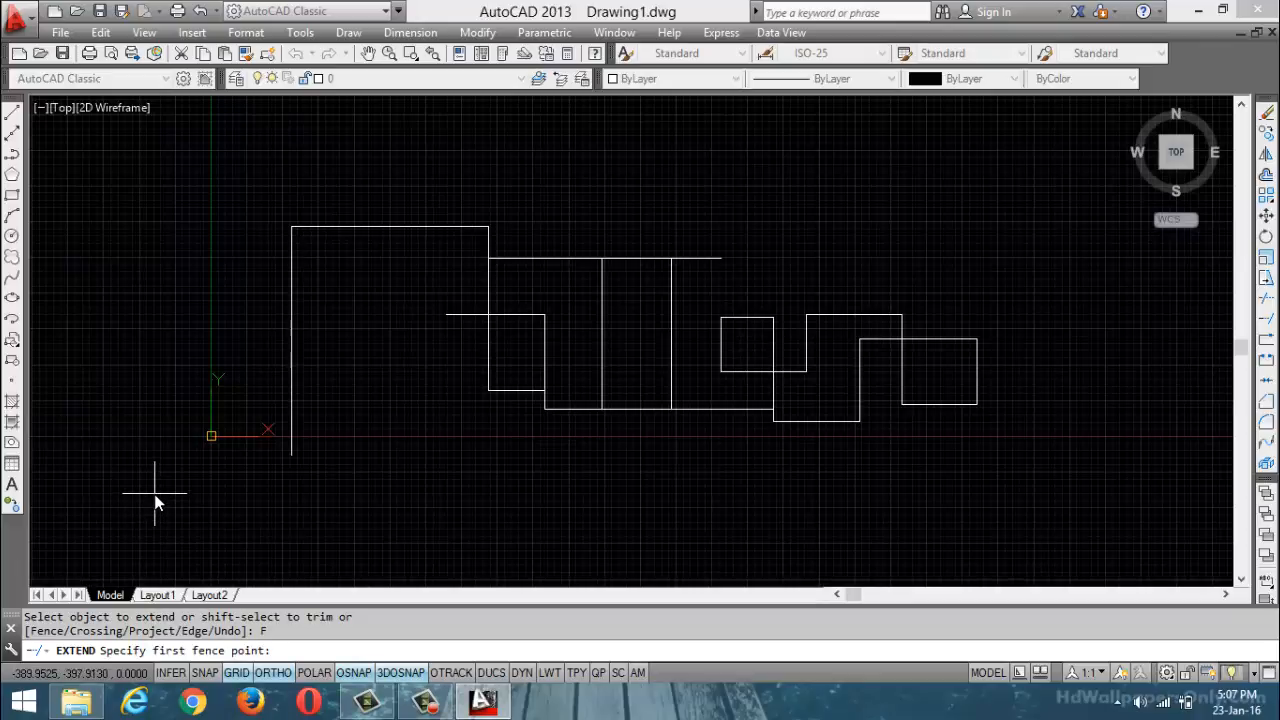
{"action": "left_click", "coordinate": [254, 394]}
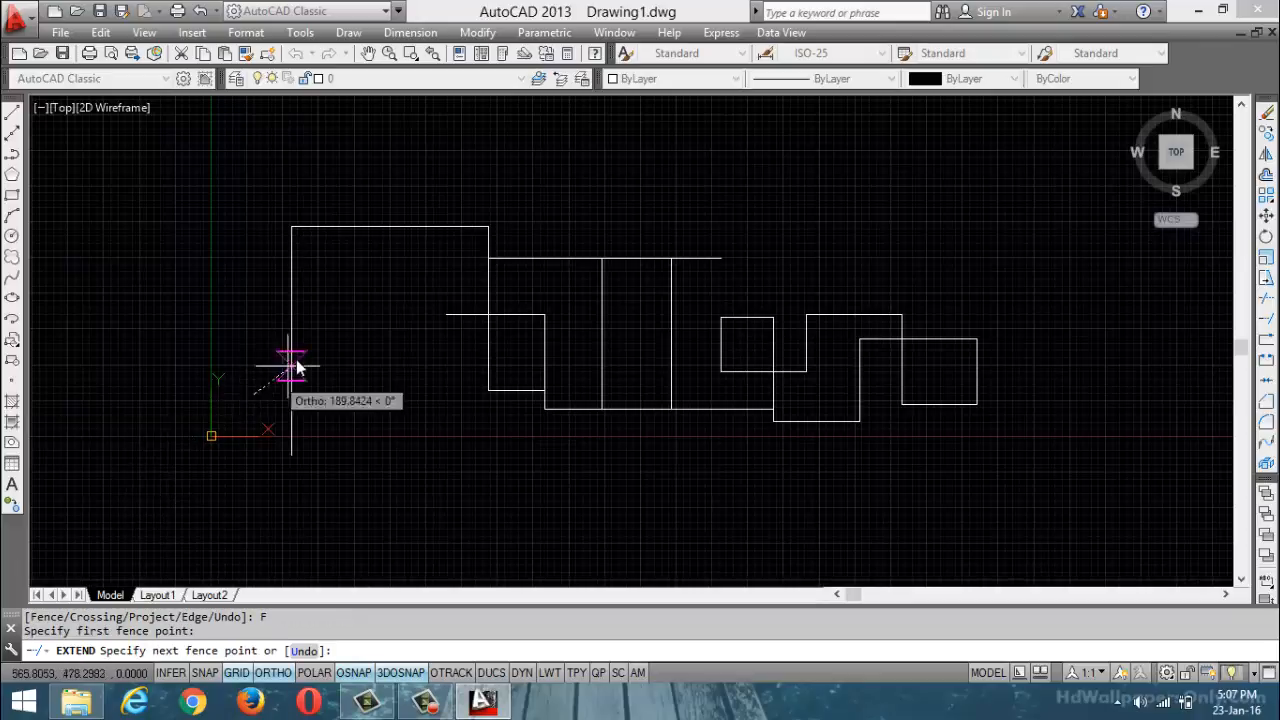
{"action": "left_click", "coordinate": [293, 352]}
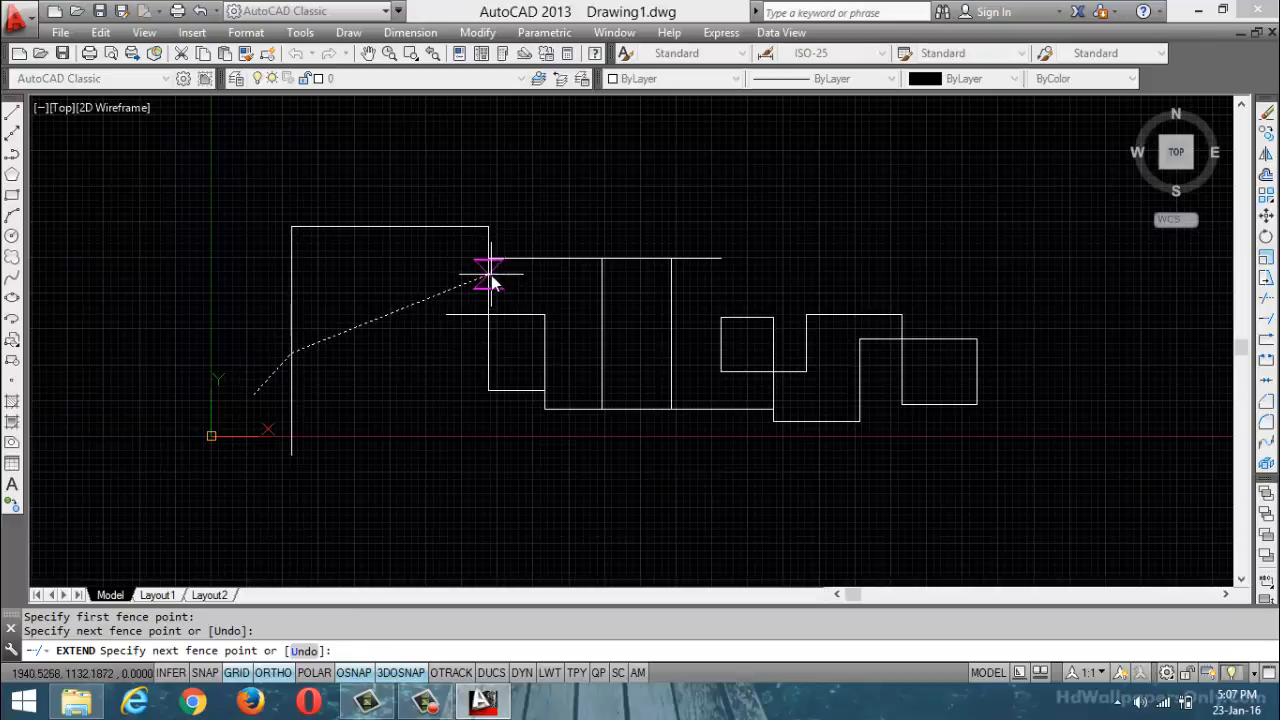
{"action": "left_click", "coordinate": [489, 274]}
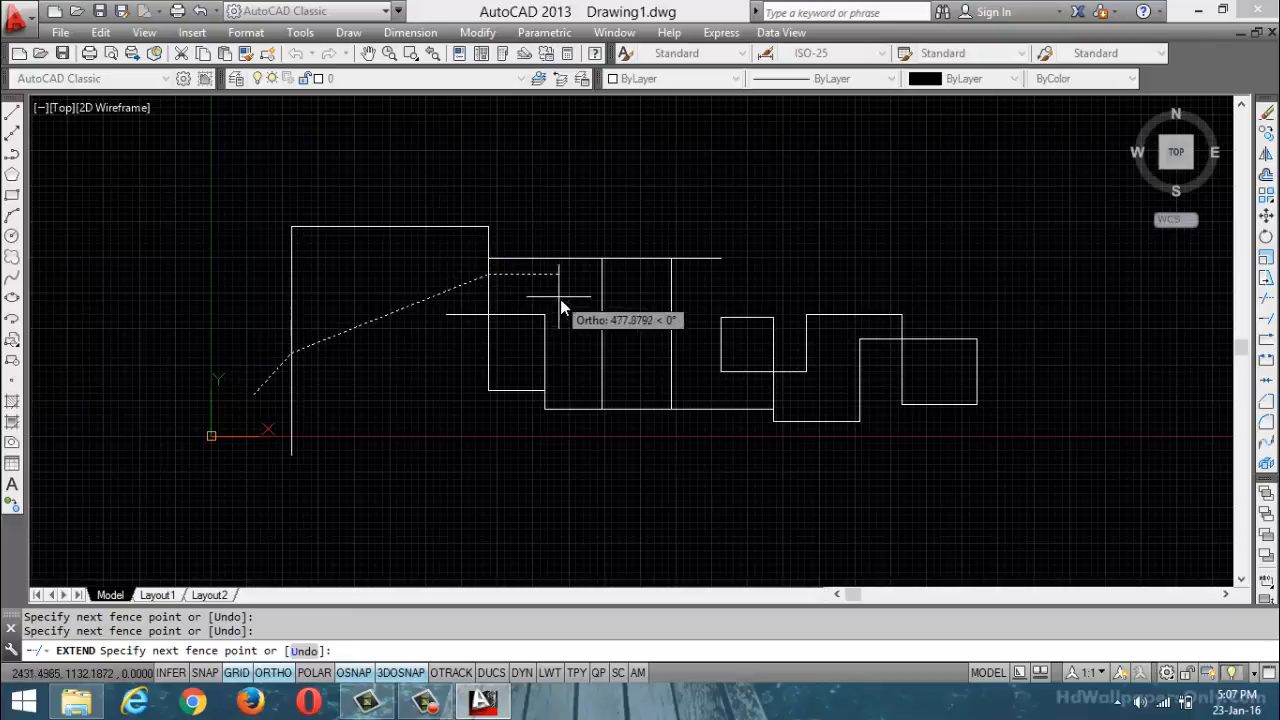
{"action": "left_click", "coordinate": [603, 359]}
{"action": "left_click", "coordinate": [671, 314]}
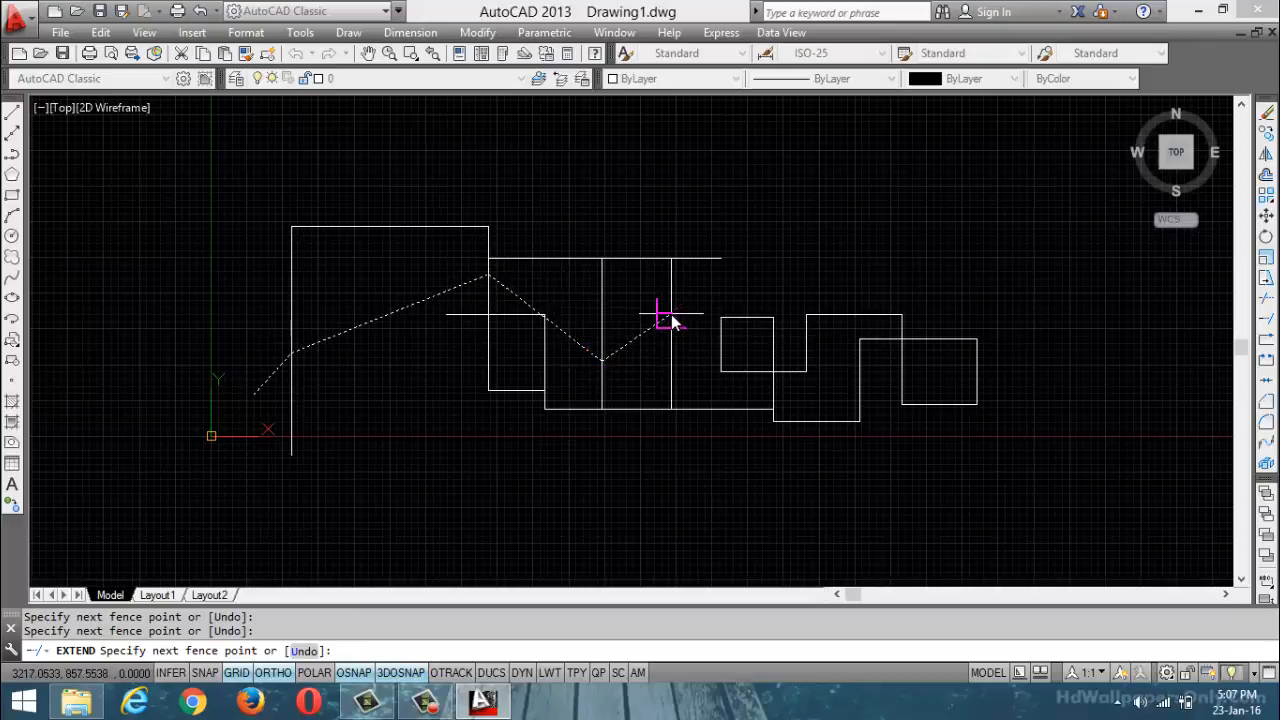
{"action": "left_click", "coordinate": [715, 356]}
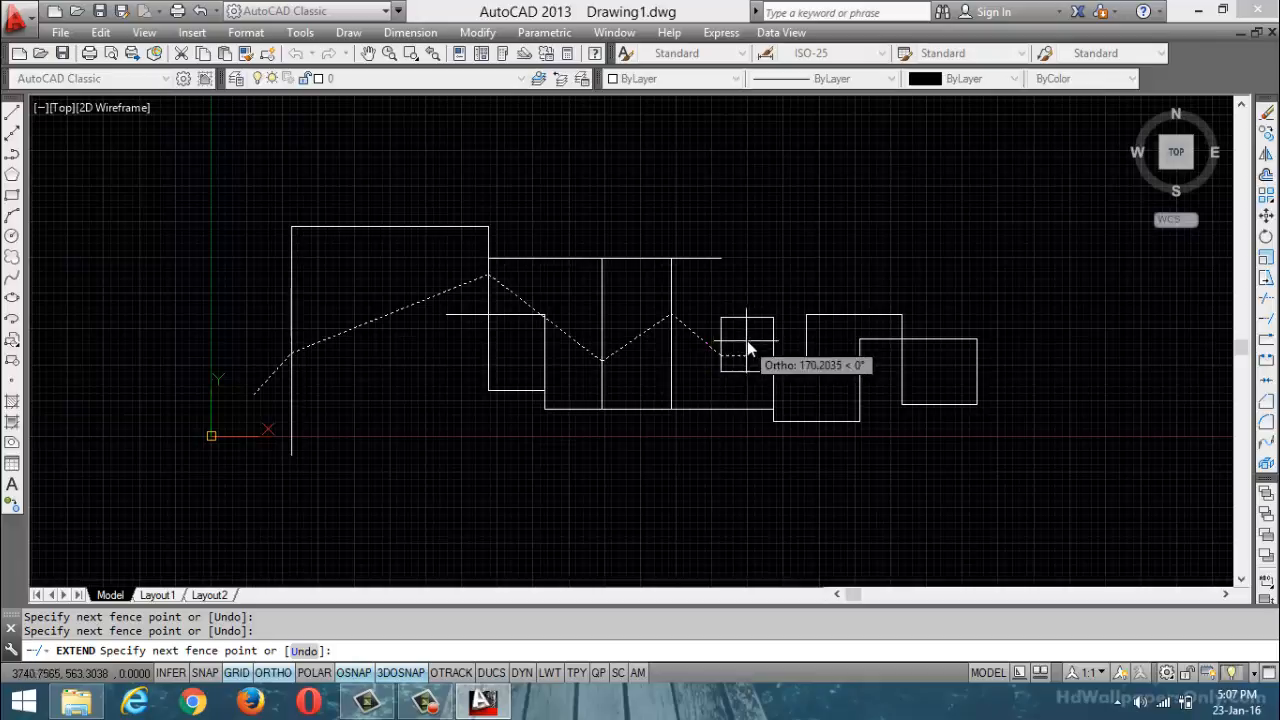
{"action": "left_click", "coordinate": [806, 341]}
{"action": "left_click", "coordinate": [806, 440]}
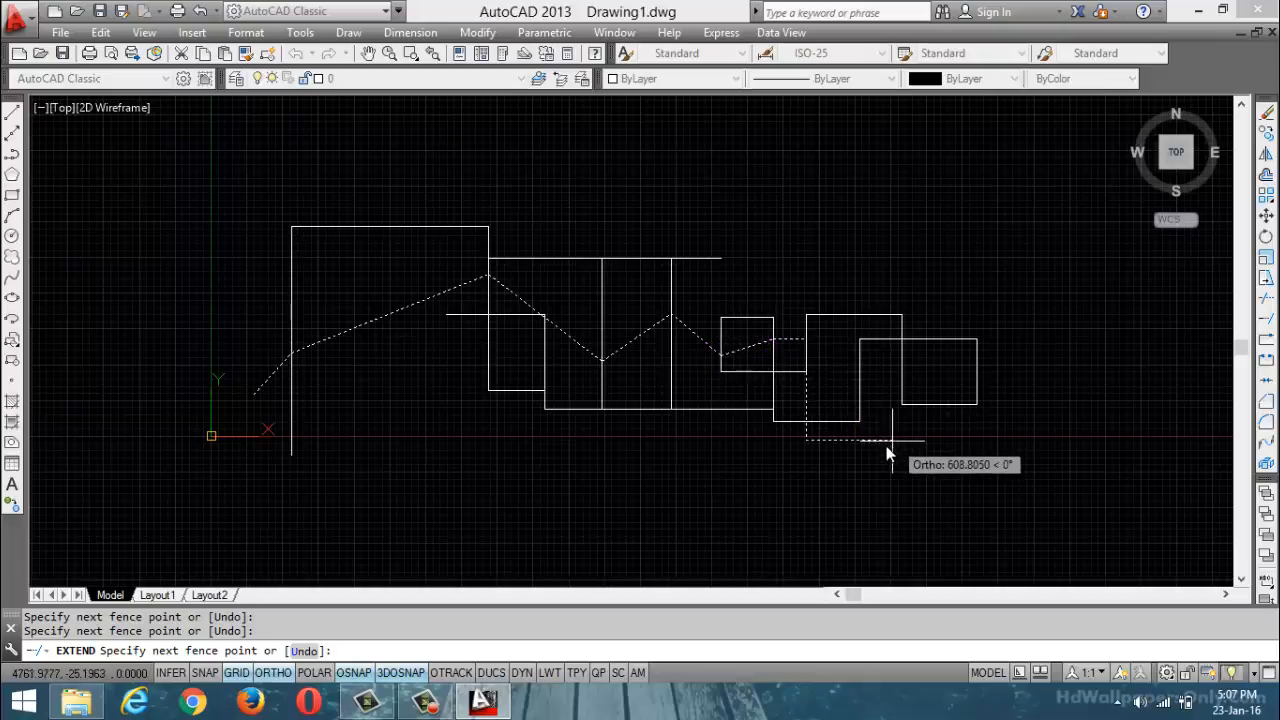
{"action": "key", "text": "Return"}
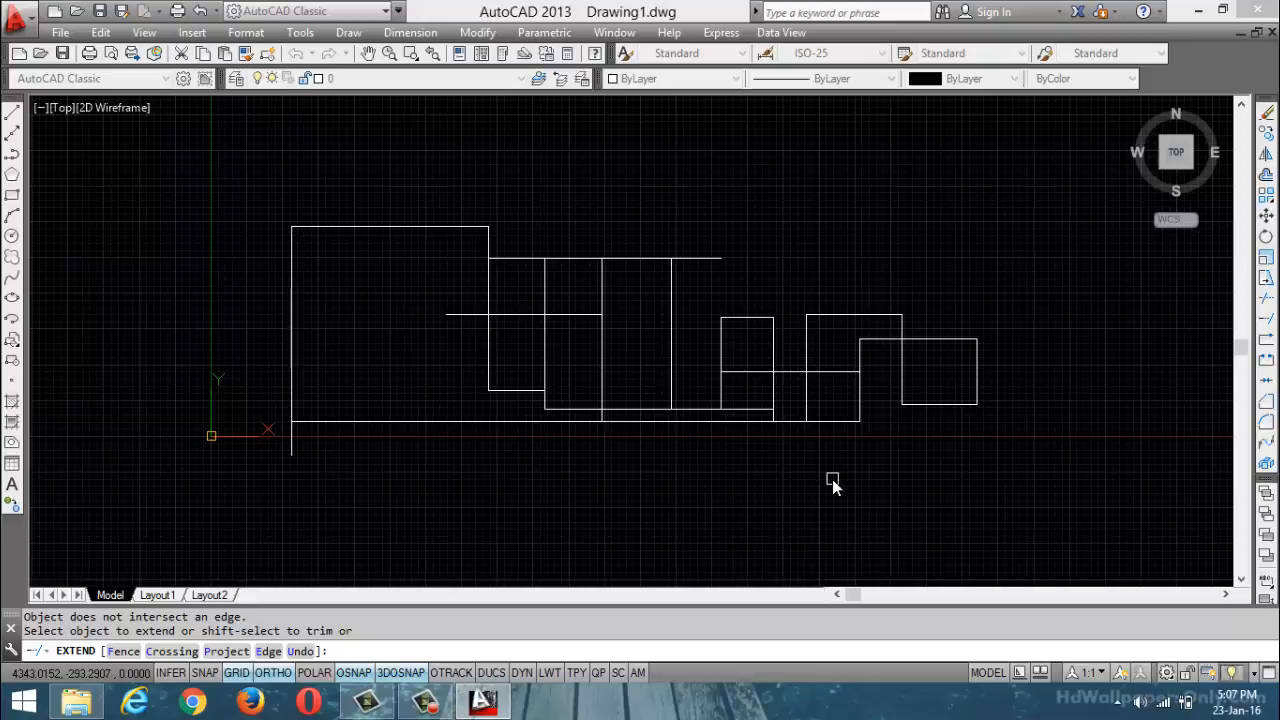
Undo the fence extension, try to redo it, and cancel
{"action": "key", "text": "ctrl+z"}
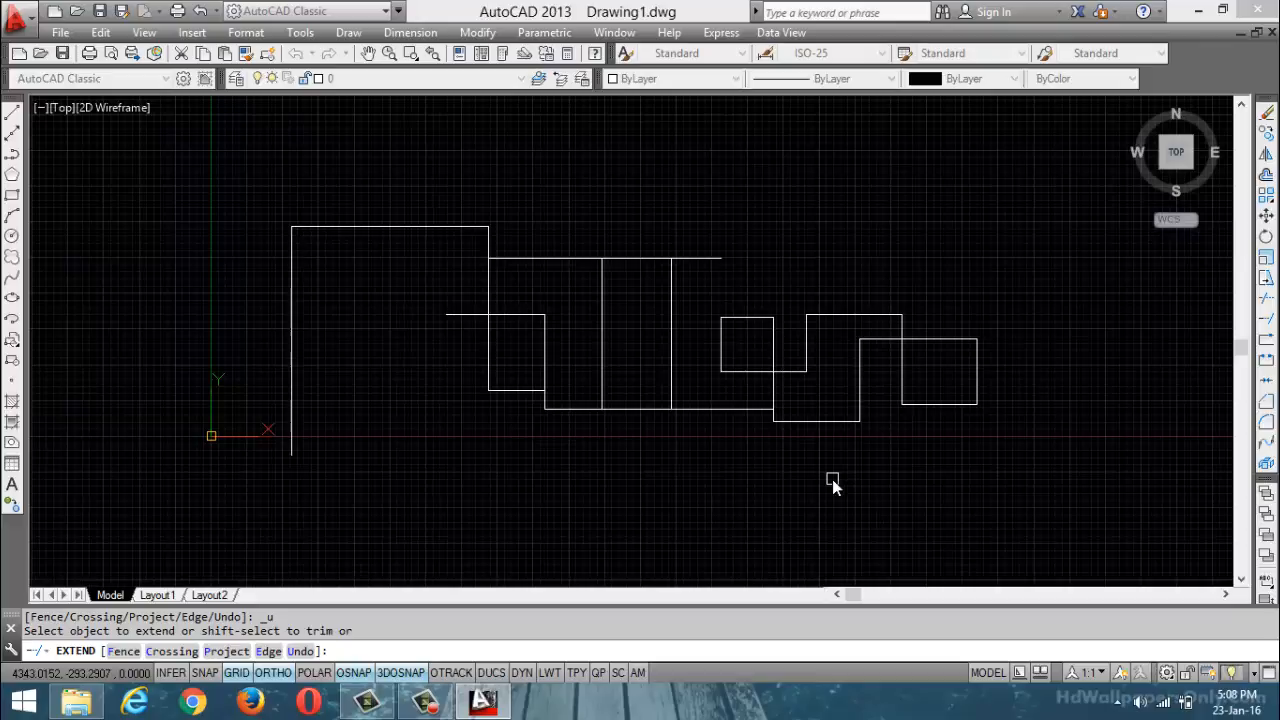
{"action": "key", "text": "ctrl+y"}
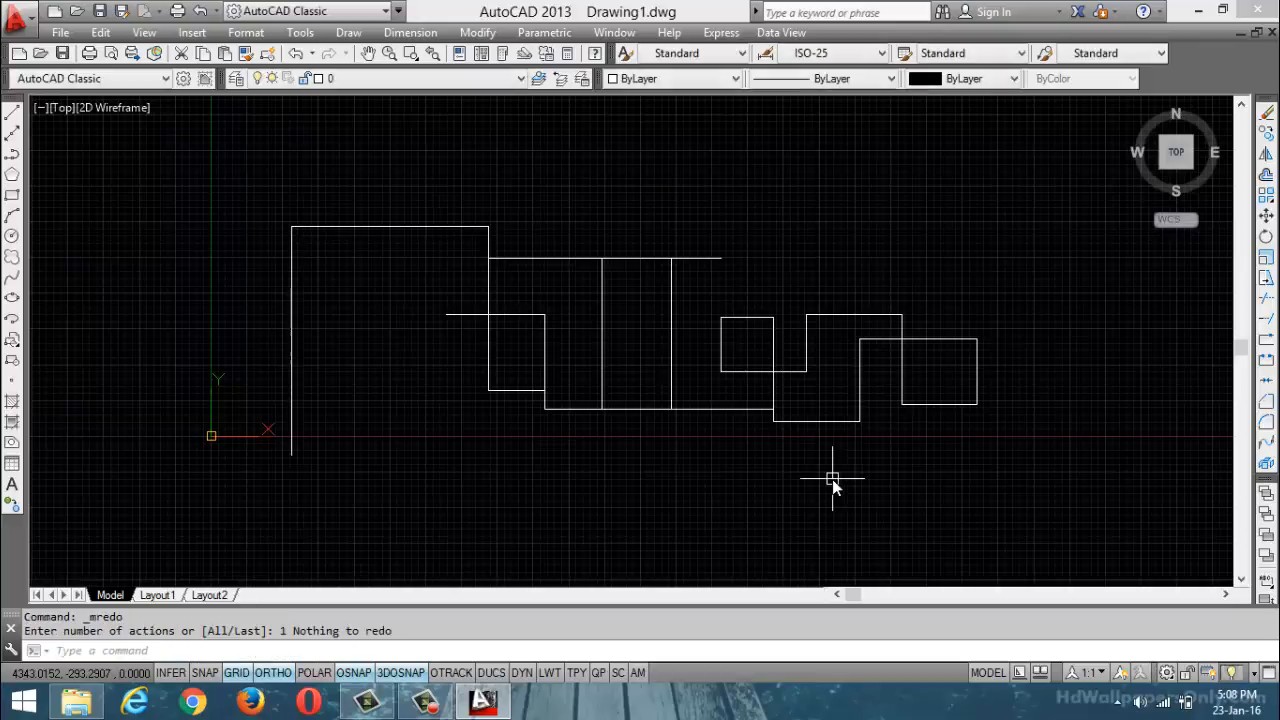
{"action": "key", "text": "Escape"}
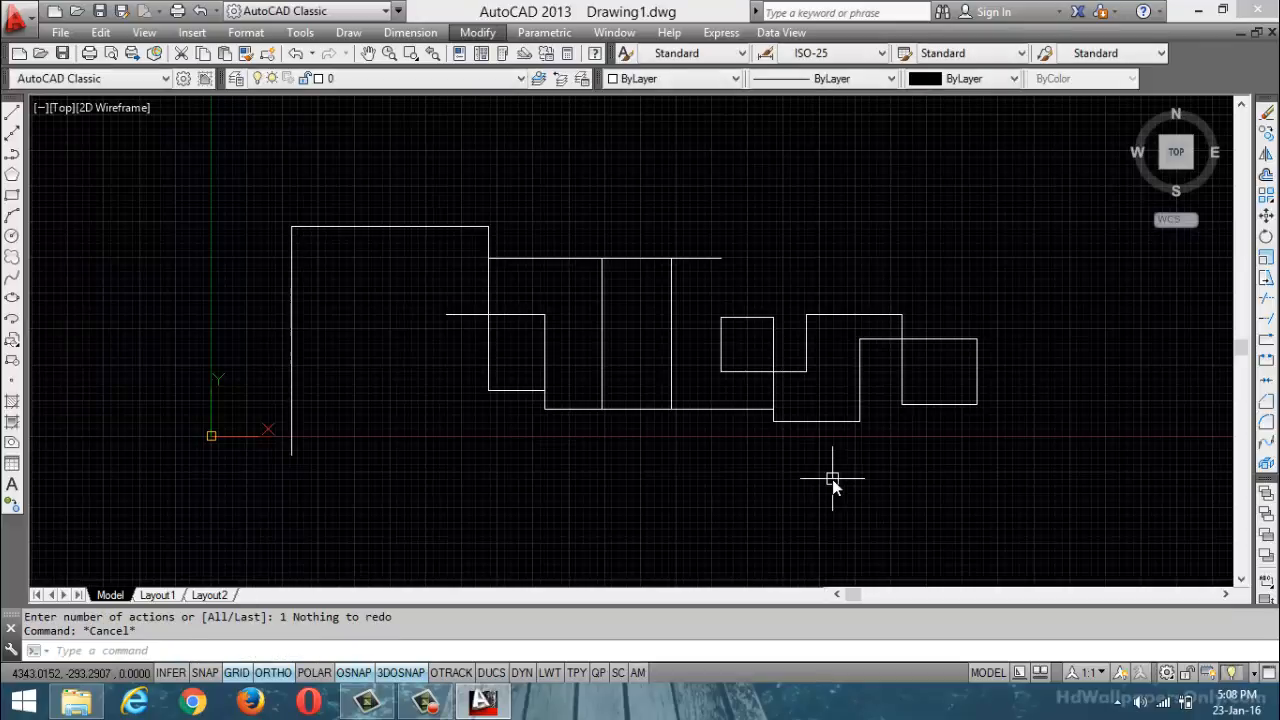
Restart Extend with all objects as boundaries and use the Crossing option to extend the long upper and lower horizontals to the tall vertical
{"action": "left_click", "coordinate": [257, 655]}
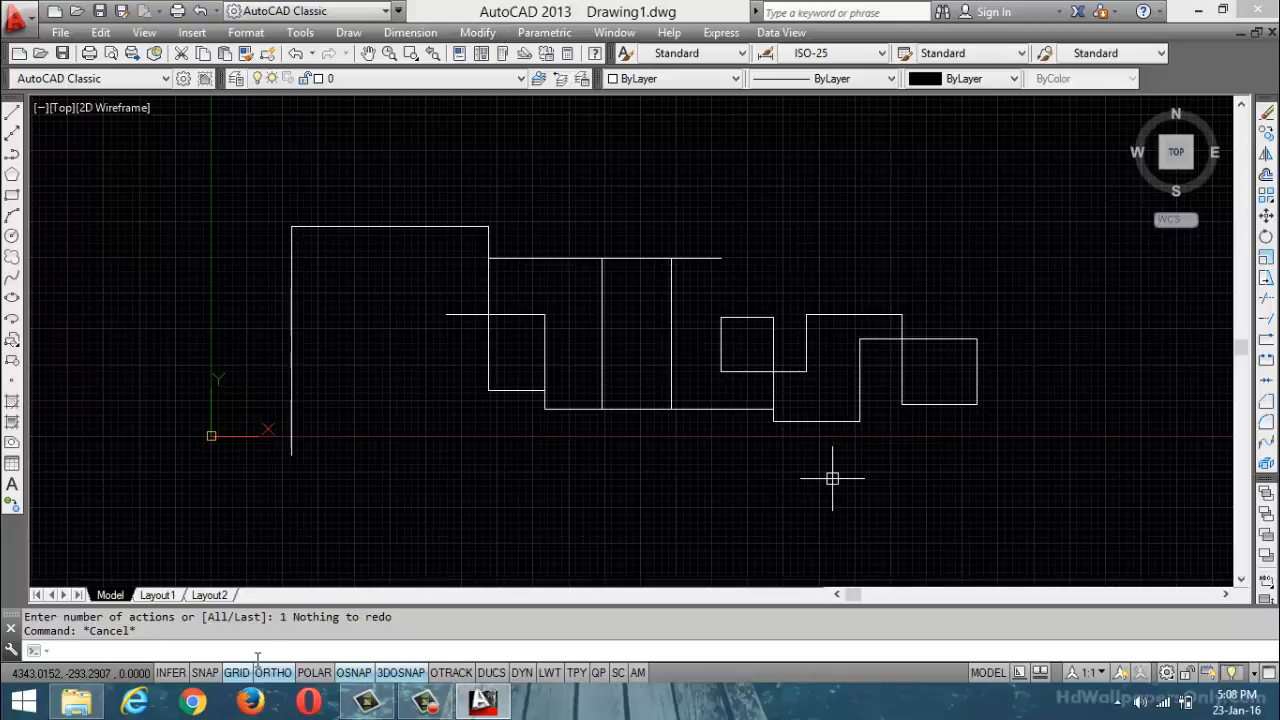
{"action": "key", "text": "Escape"}
{"action": "type", "text": "ERx"}
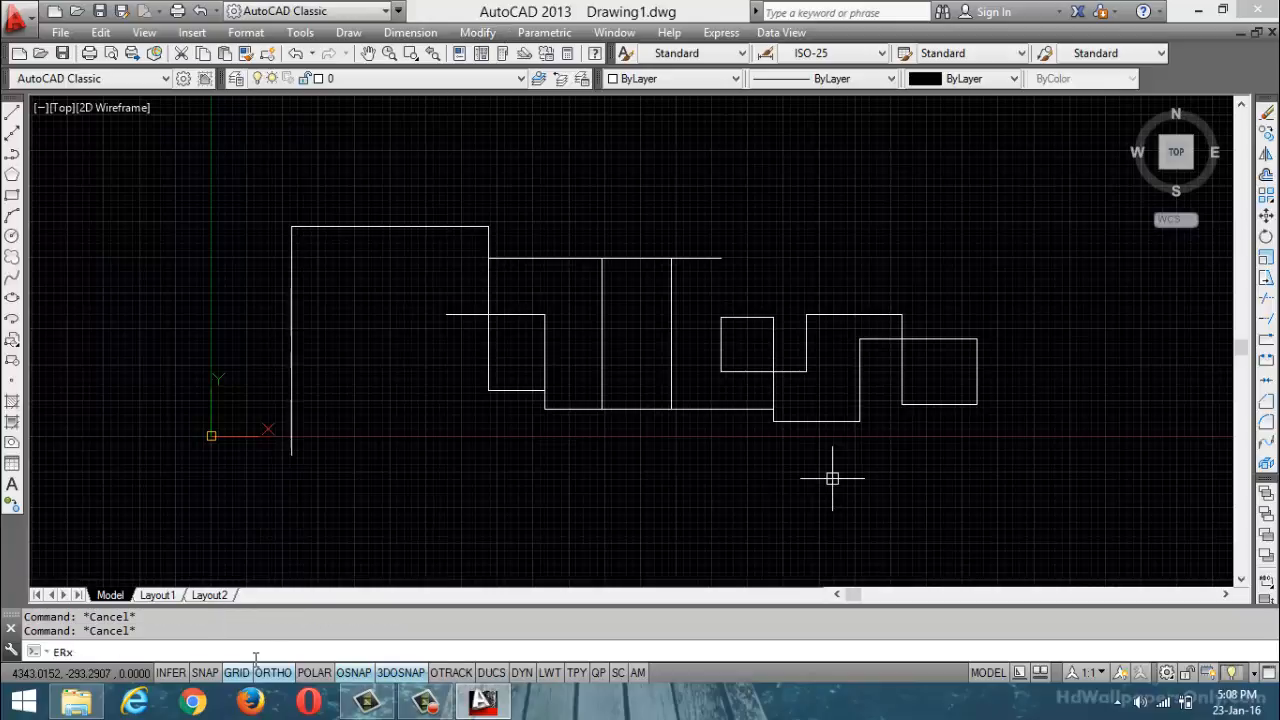
{"action": "key", "text": "BackSpace"}
{"action": "key", "text": "BackSpace"}
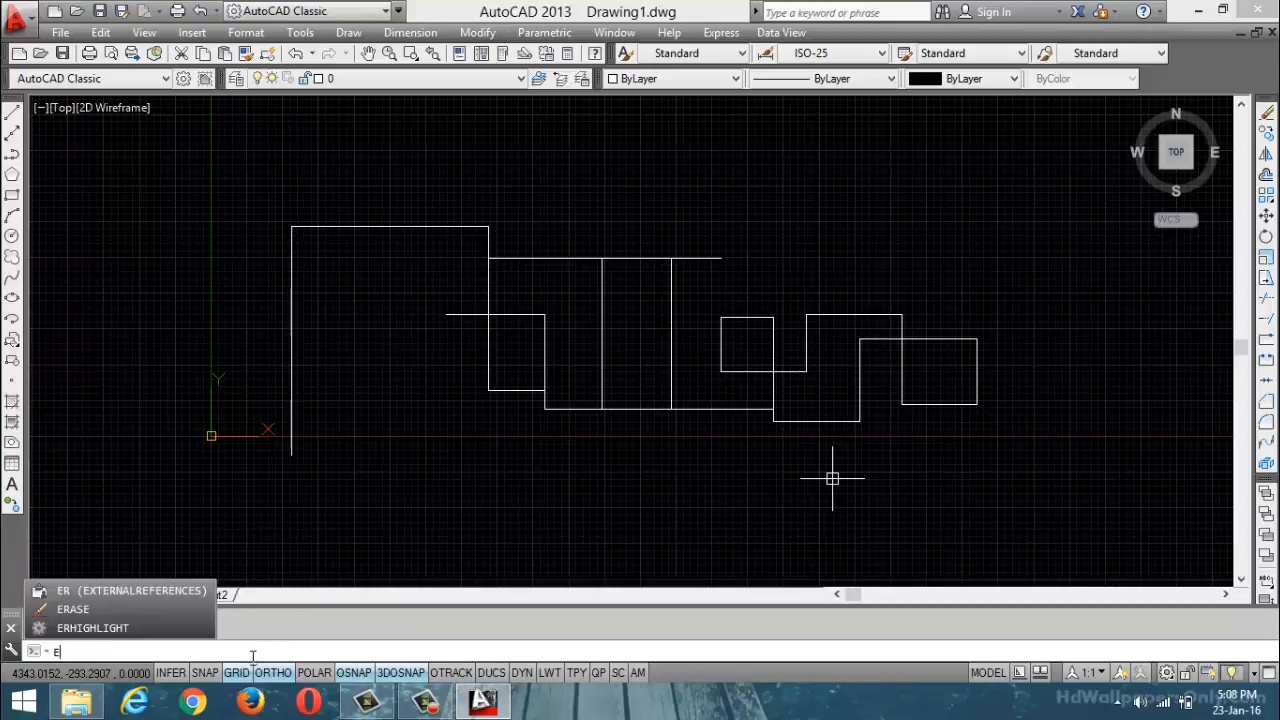
{"action": "type", "text": "x"}
{"action": "key", "text": "Return"}
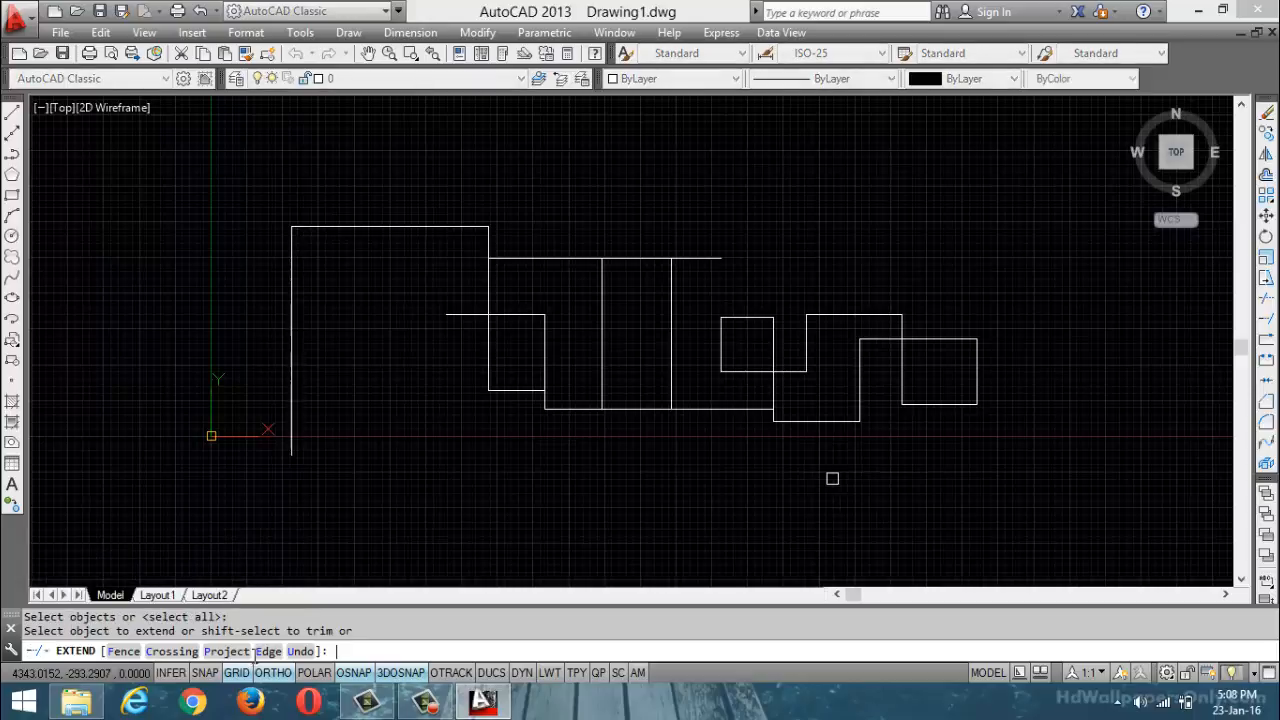
{"action": "left_click", "coordinate": [177, 652]}
{"action": "left_click", "coordinate": [557, 184]}
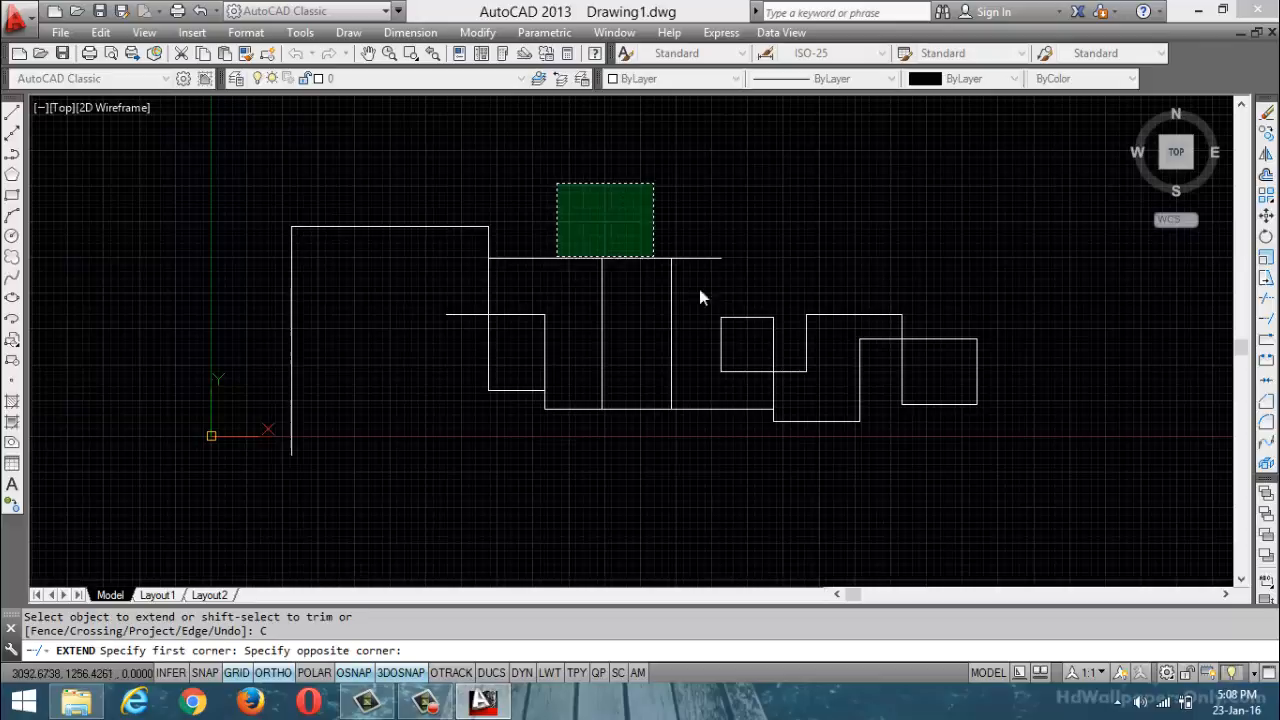
{"action": "left_click", "coordinate": [1017, 435]}
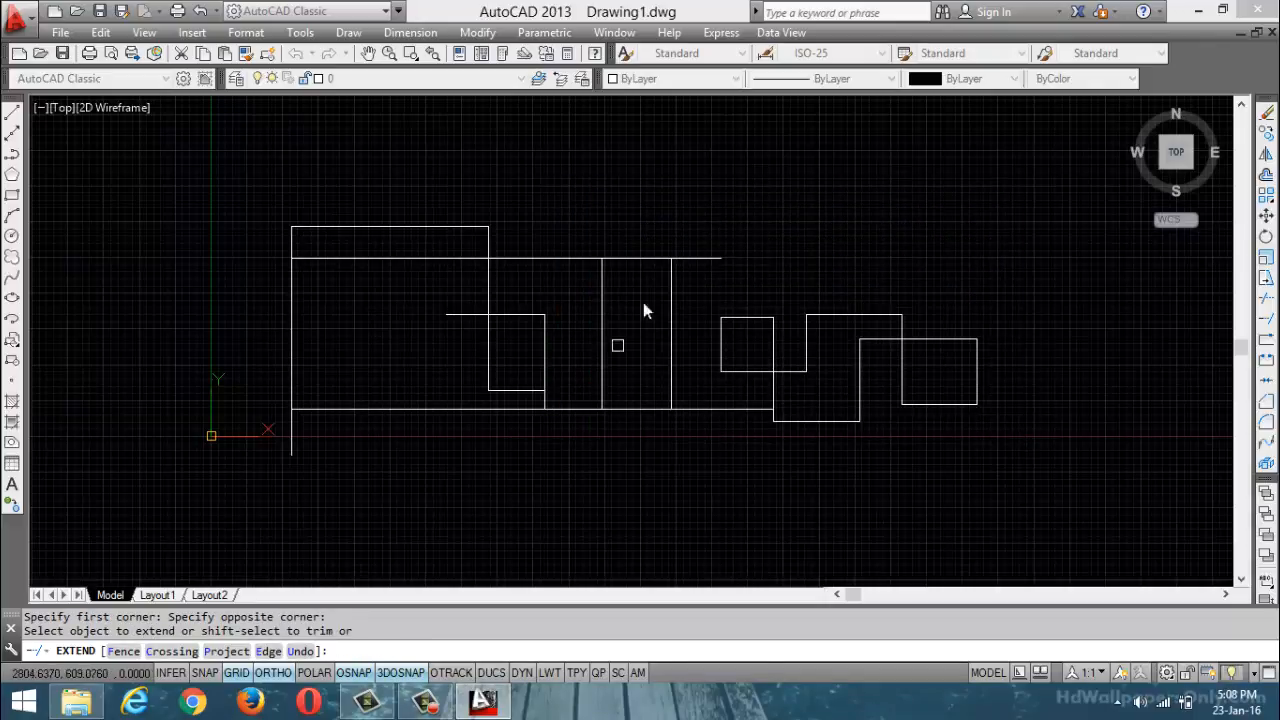
Extend the horizontal lines around the small square to the neighbouring verticals with direct crossing windows
{"action": "left_click", "coordinate": [800, 288]}
{"action": "left_click", "coordinate": [650, 190]}
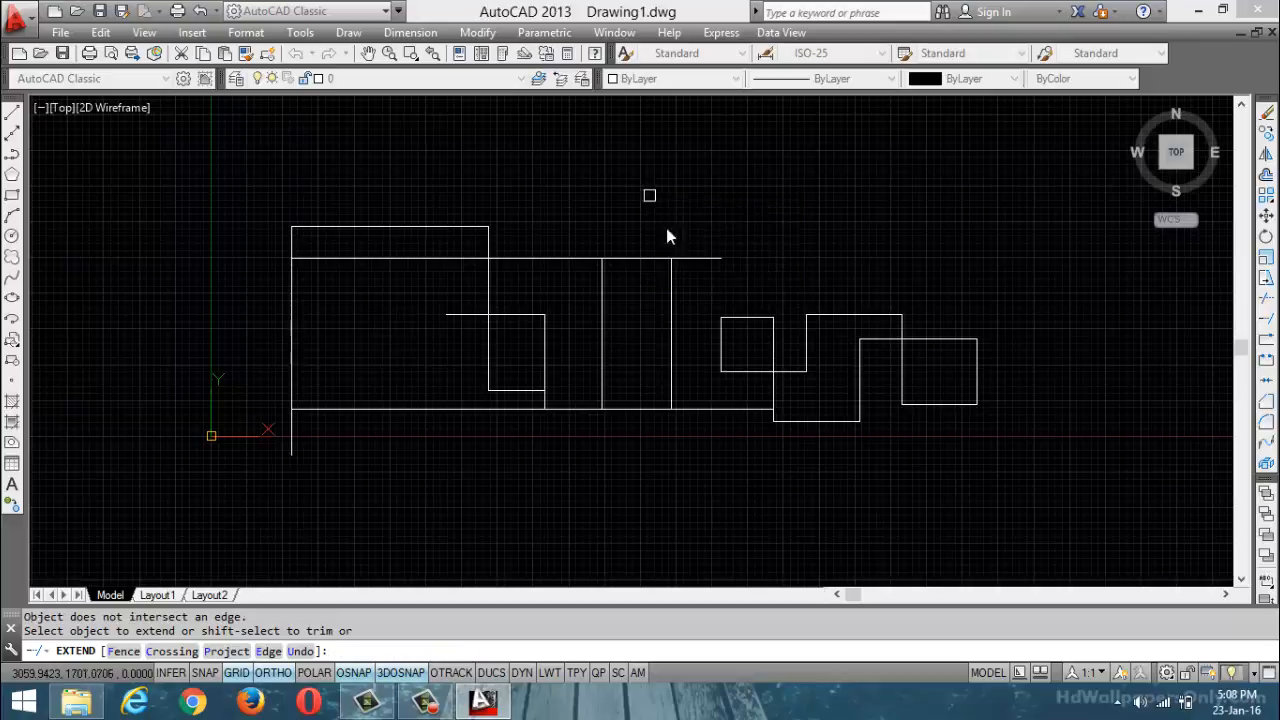
{"action": "left_click", "coordinate": [704, 303]}
{"action": "left_click", "coordinate": [815, 409]}
{"action": "left_click", "coordinate": [748, 220]}
{"action": "left_click", "coordinate": [1017, 491]}
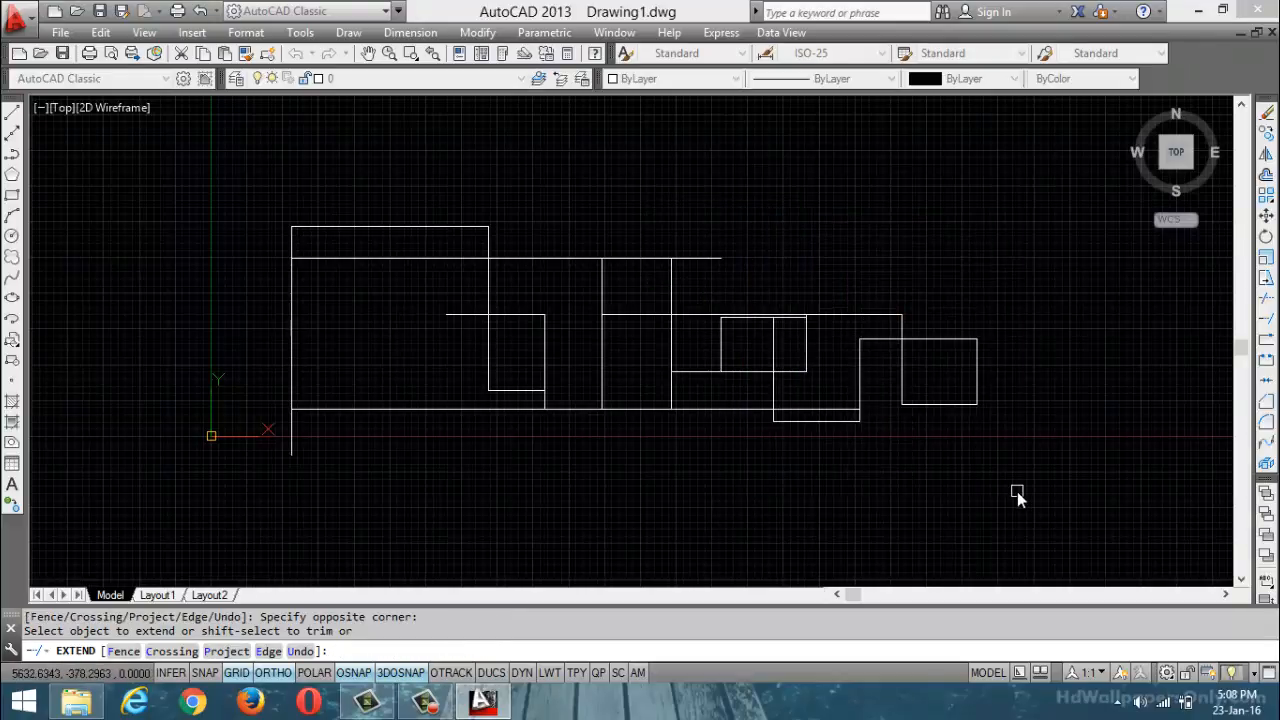
With more crossing windows, extend the lowest horizontal to the tall vertical and the small square's horizontals to the next verticals
{"action": "left_click", "coordinate": [583, 306]}
{"action": "left_click", "coordinate": [795, 456]}
{"action": "left_click", "coordinate": [410, 218]}
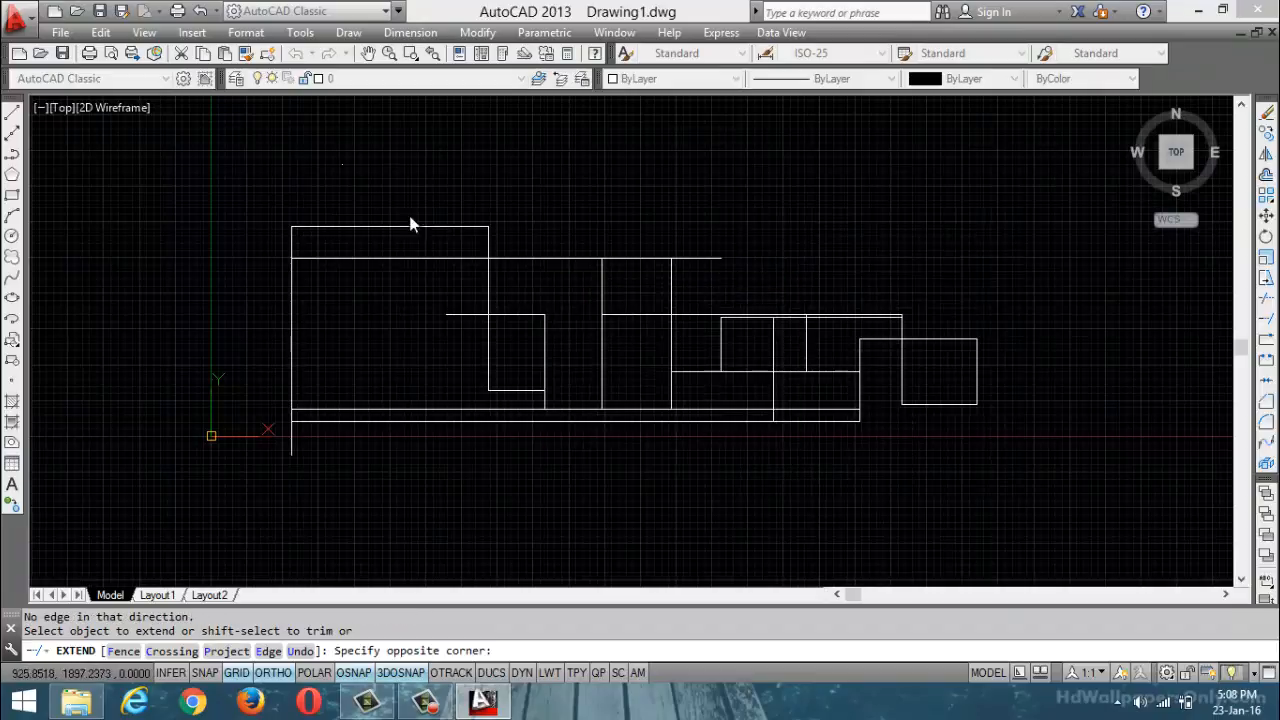
{"action": "left_click", "coordinate": [986, 530]}
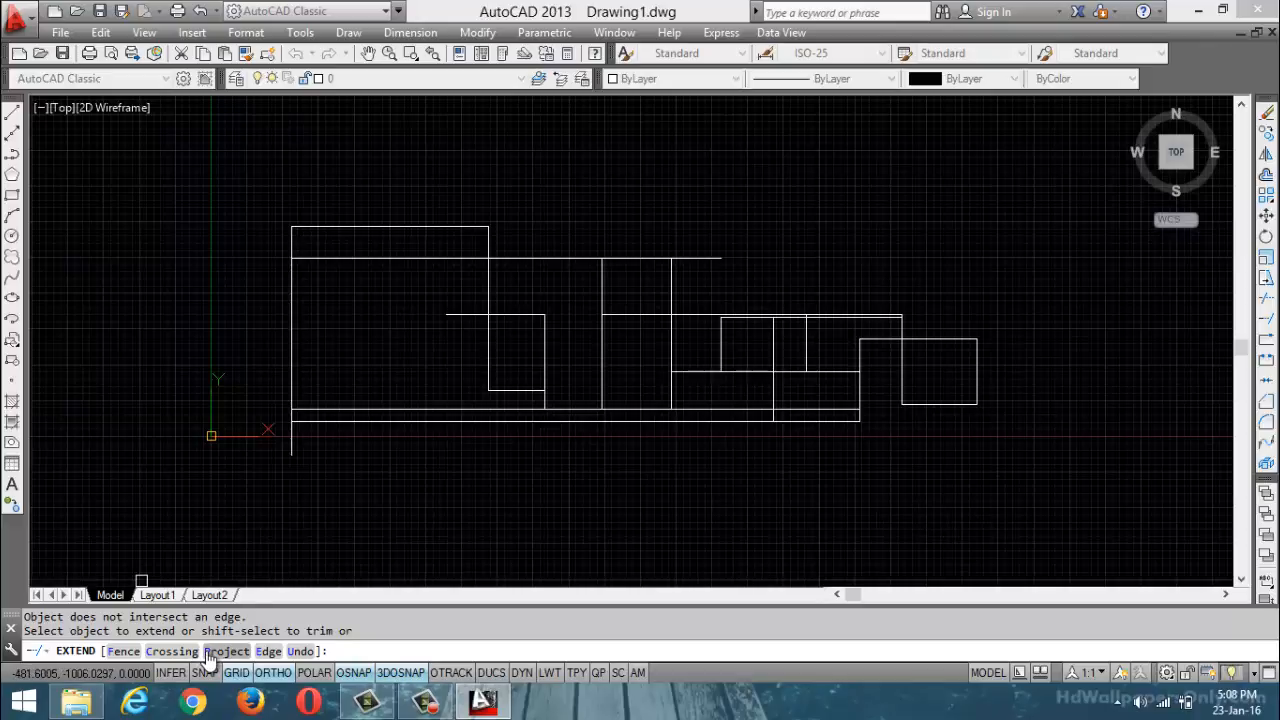
Set the edge mode to Extend and extend the upper horizontal line to the implied edge above the small square's inner side
{"action": "left_click", "coordinate": [268, 651]}
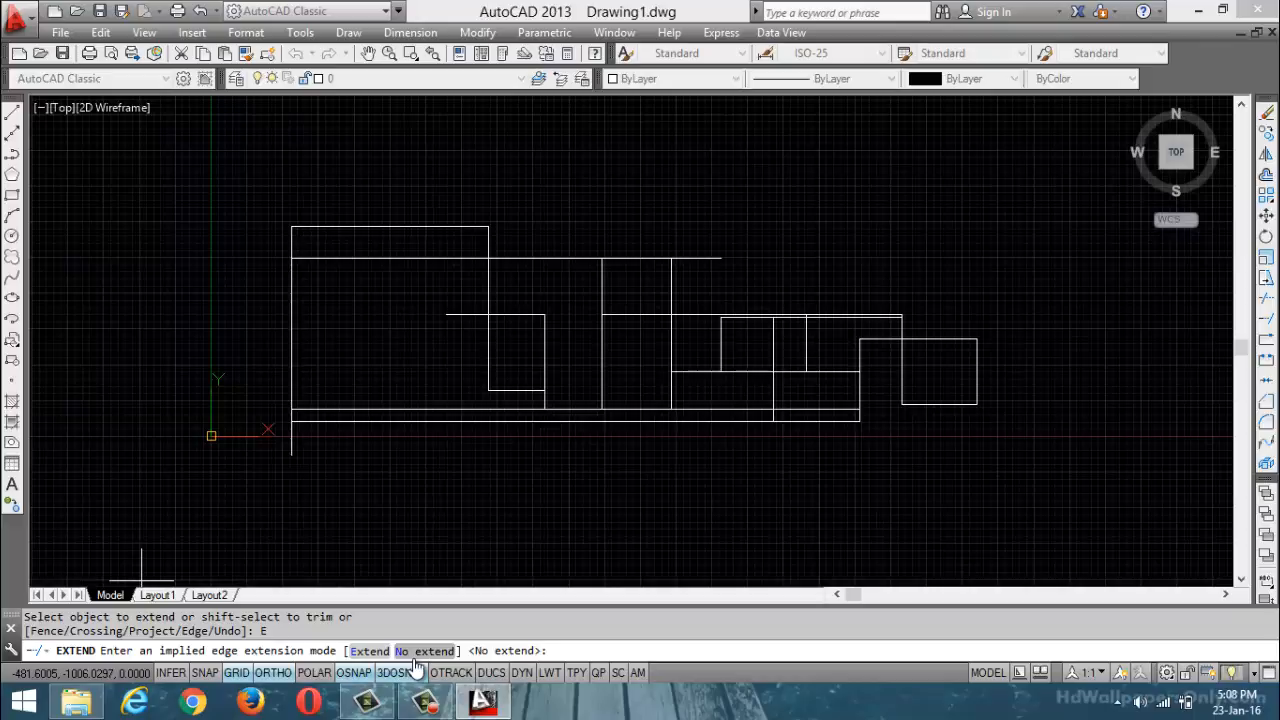
{"action": "left_click", "coordinate": [380, 651]}
{"action": "left_click", "coordinate": [699, 258]}
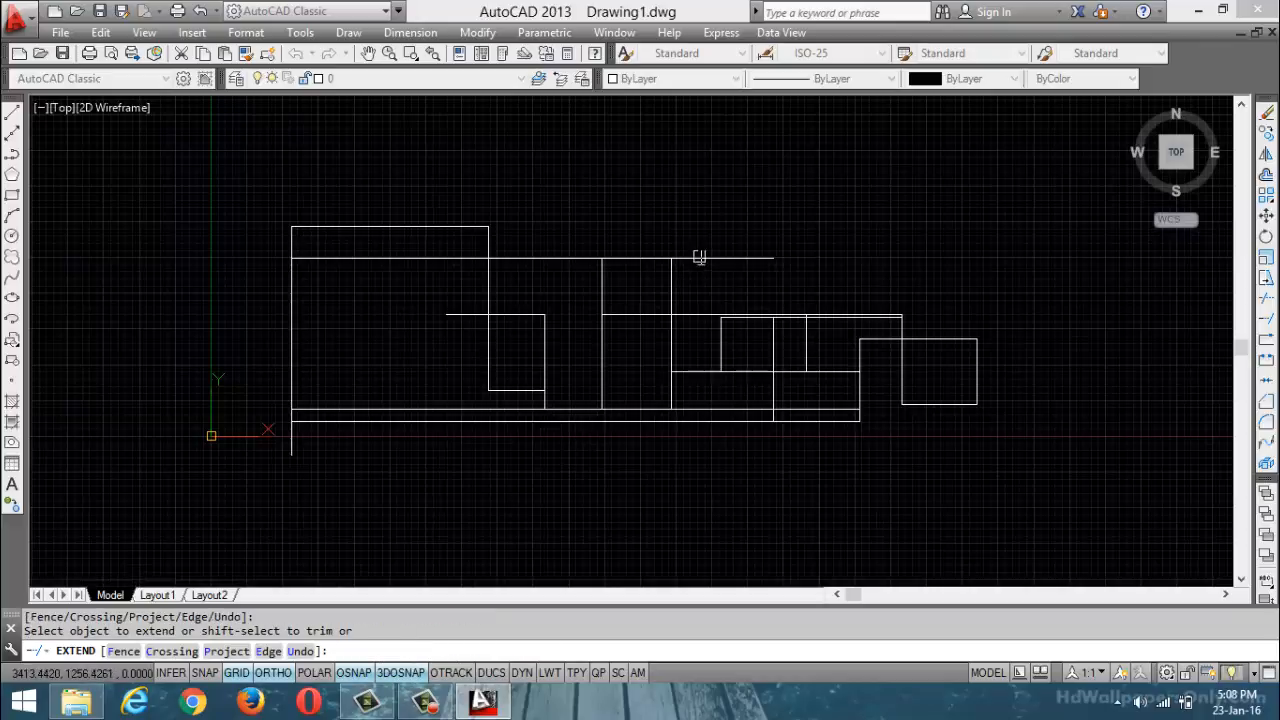
Within Extend, trim the upper horizontal's overhang, the adjoining vertical's upper segment and the horizontal segment between the two tall verticals
{"action": "left_click", "coordinate": [760, 258]}
{"action": "left_click", "coordinate": [775, 258]}
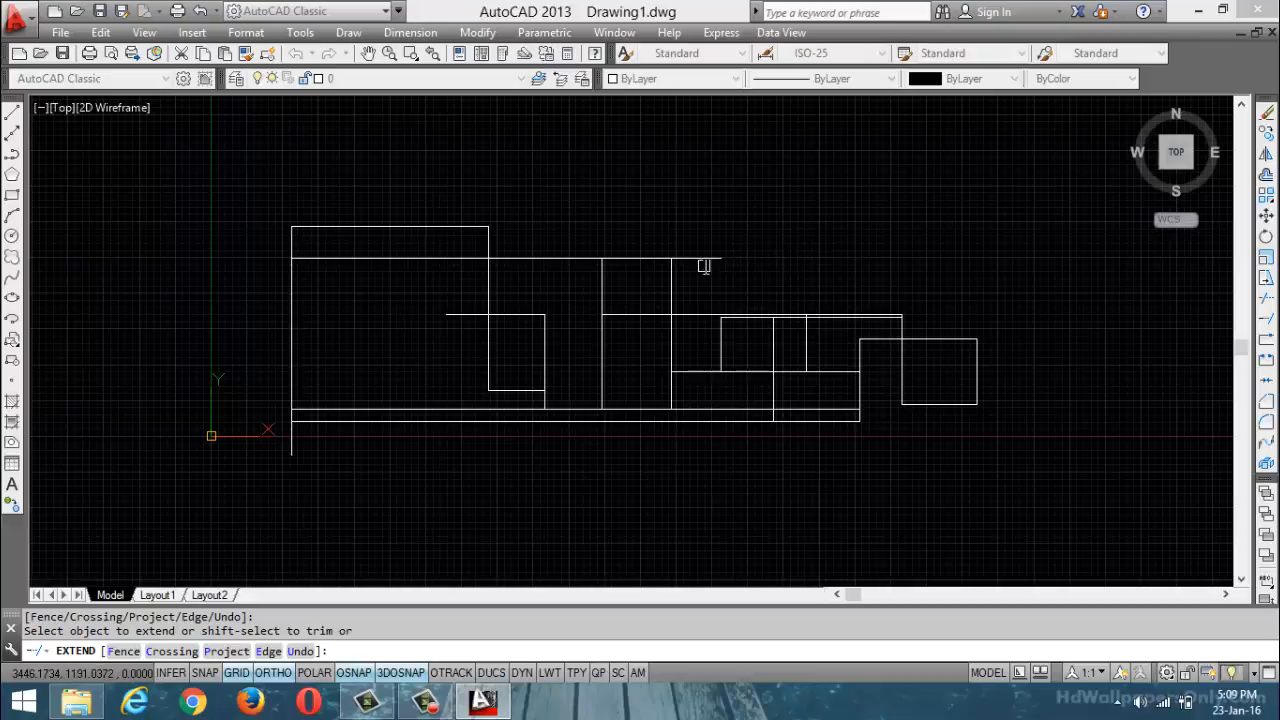
{"action": "left_click", "coordinate": [667, 276], "text": "shift"}
{"action": "left_click", "coordinate": [643, 313], "text": "shift"}
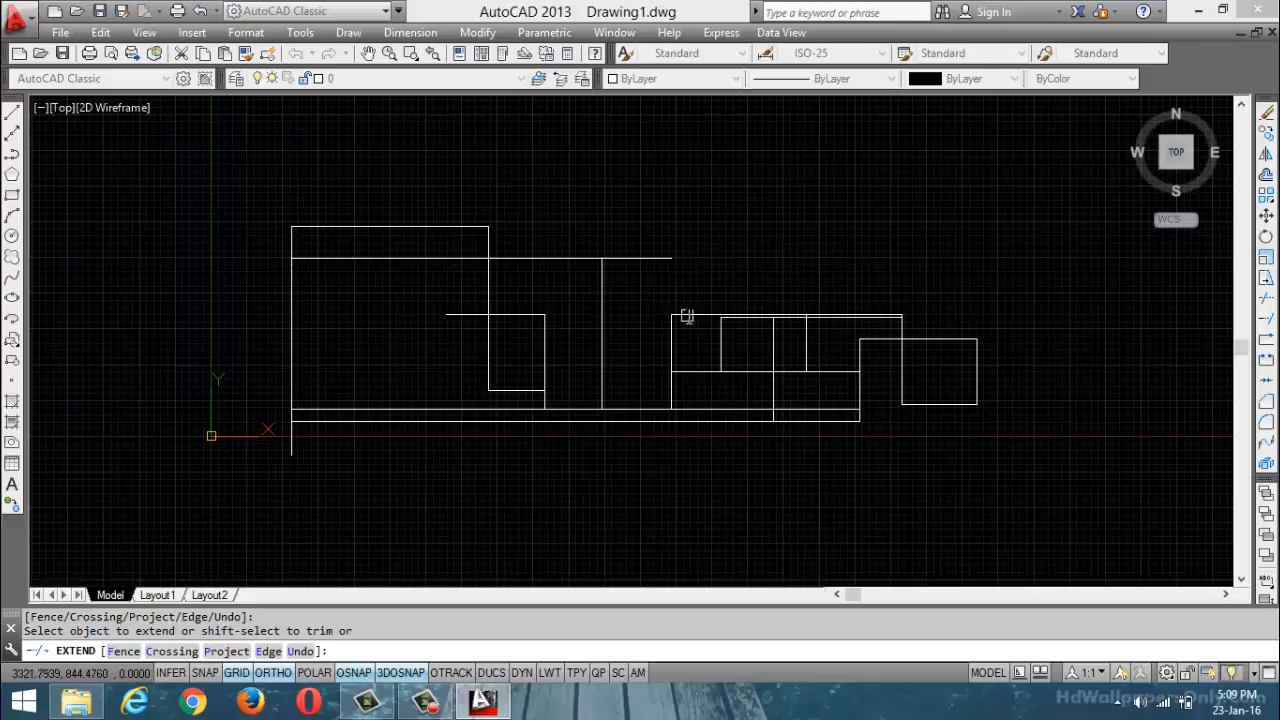
Within Extend, trim the middle segment of the vertical below the upper horizontal's free end, and extend the leftover piece to the lines above and below
{"action": "left_click", "coordinate": [669, 341], "text": "shift"}
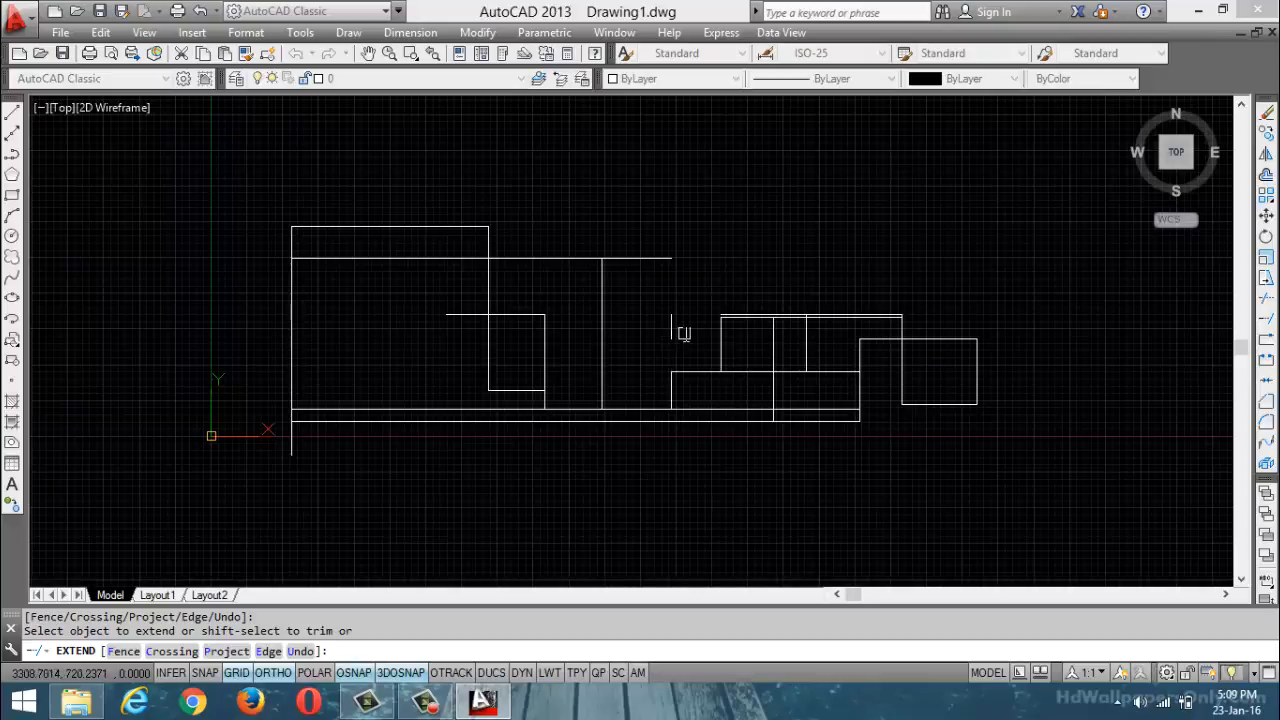
{"action": "left_click", "coordinate": [672, 324]}
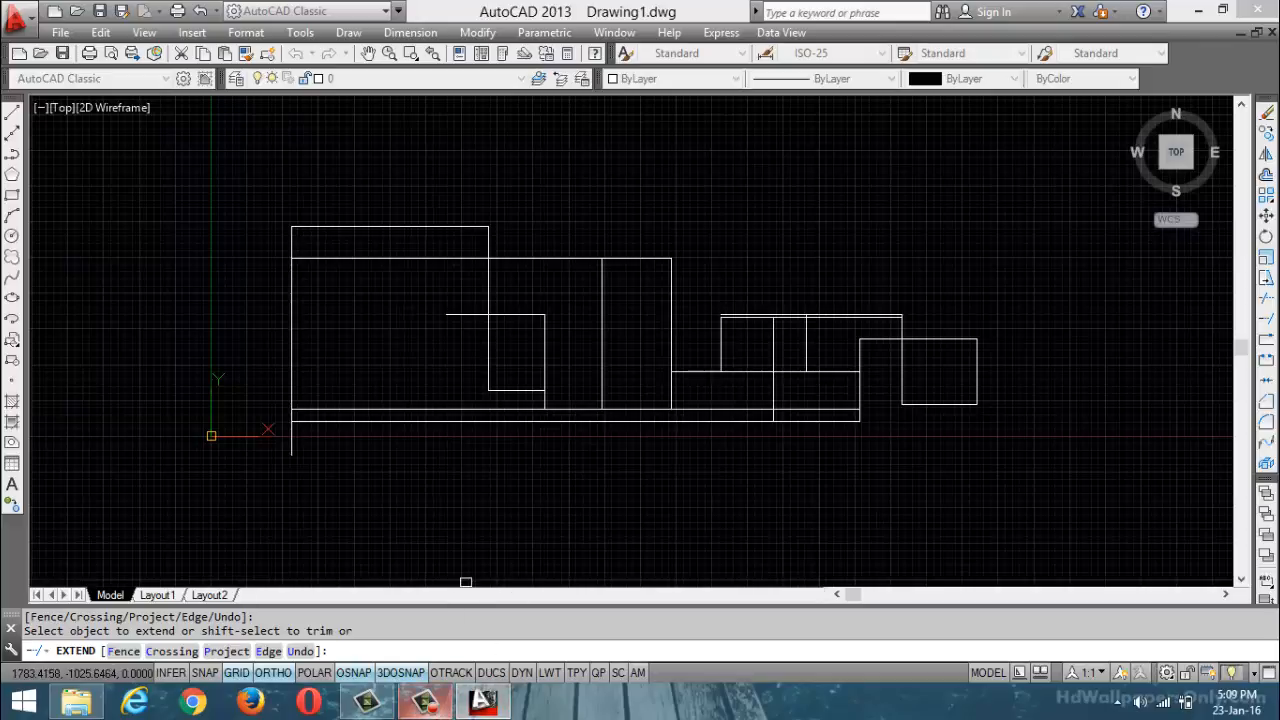
{"action": "left_click", "coordinate": [425, 700]}
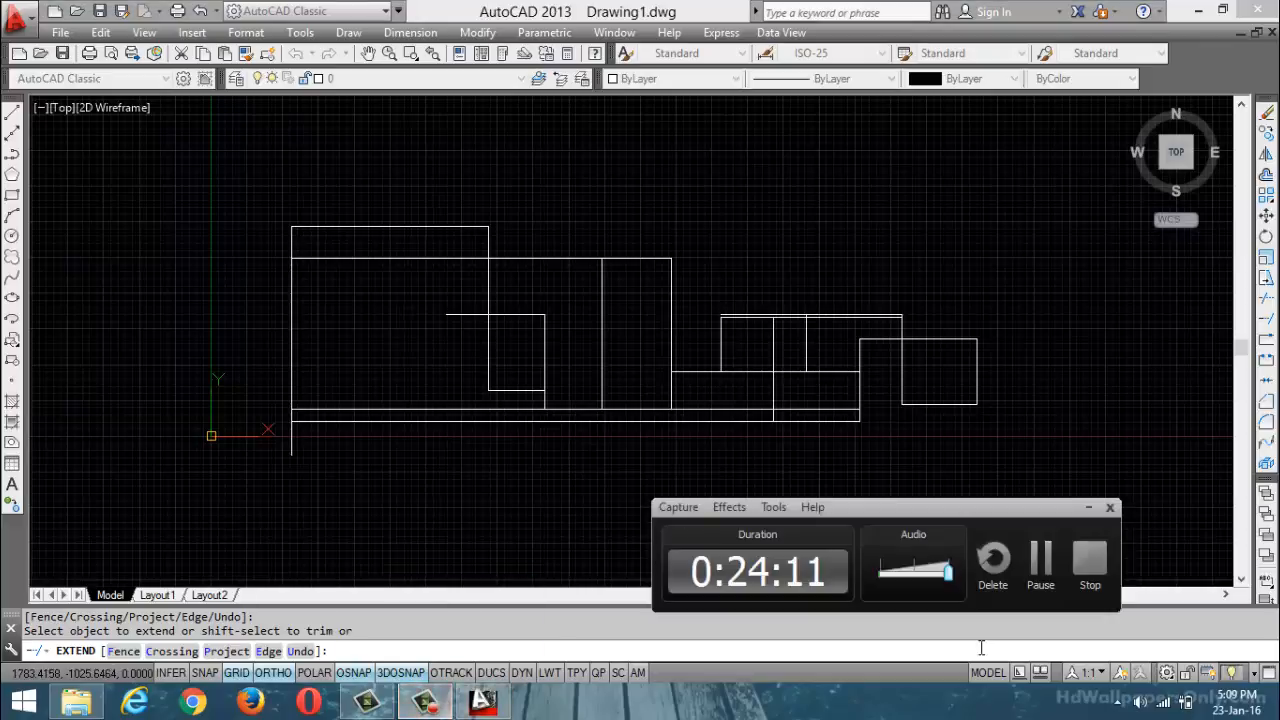
{"action": "left_click", "coordinate": [1040, 562]}
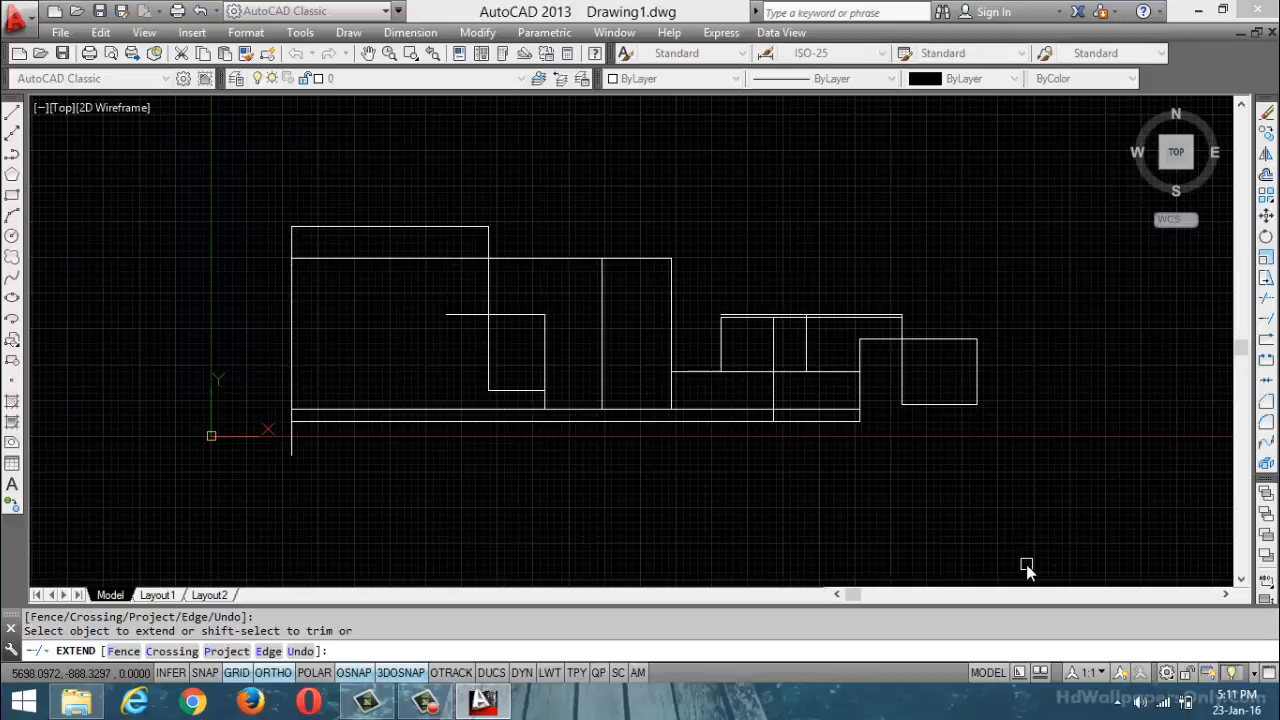
End the Extend command and erase all objects in the drawing
{"action": "key", "text": "Escape"}
{"action": "key", "text": "ctrl+a"}
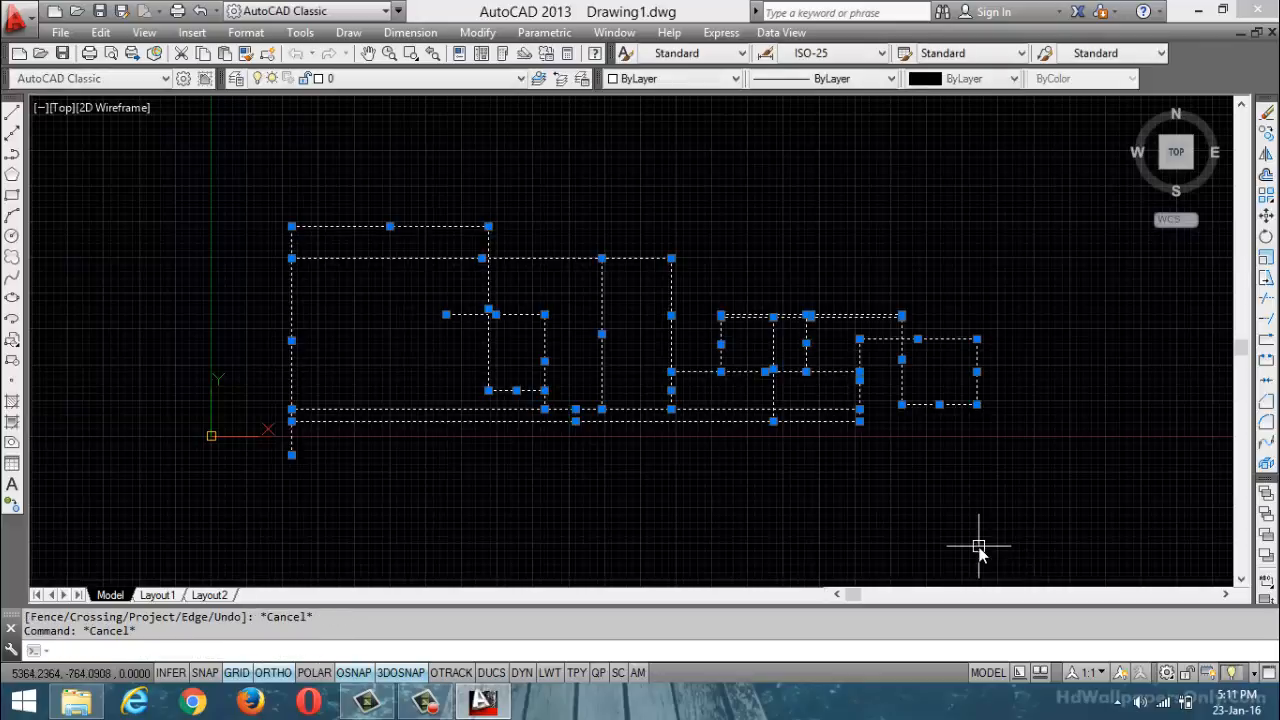
{"action": "key", "text": "Delete"}
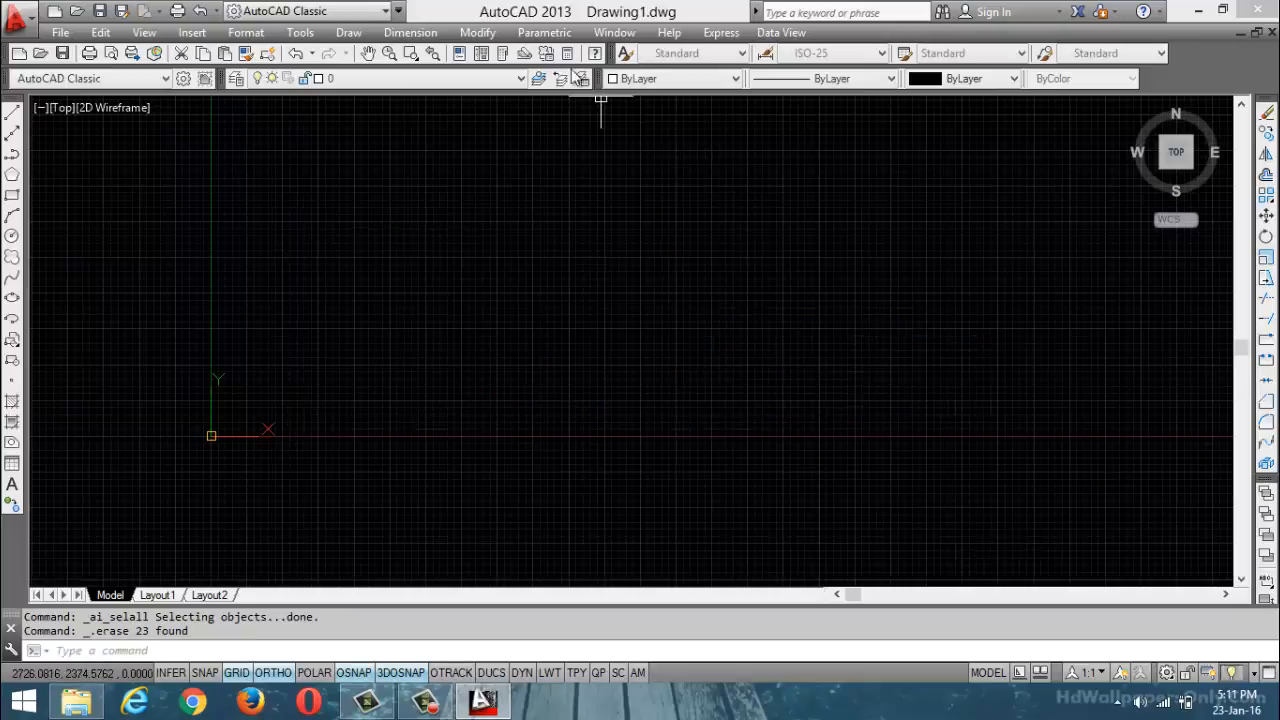
{"action": "left_click", "coordinate": [410, 32]}
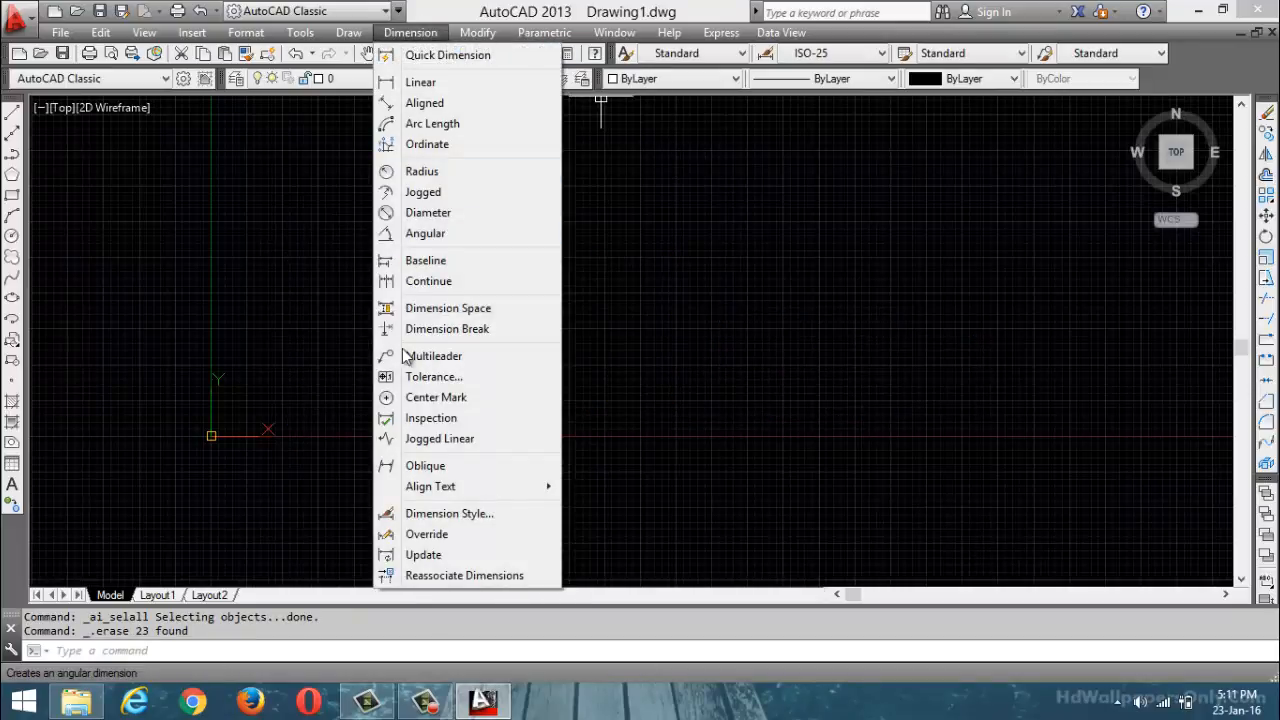
{"action": "mouse_move", "coordinate": [477, 32]}
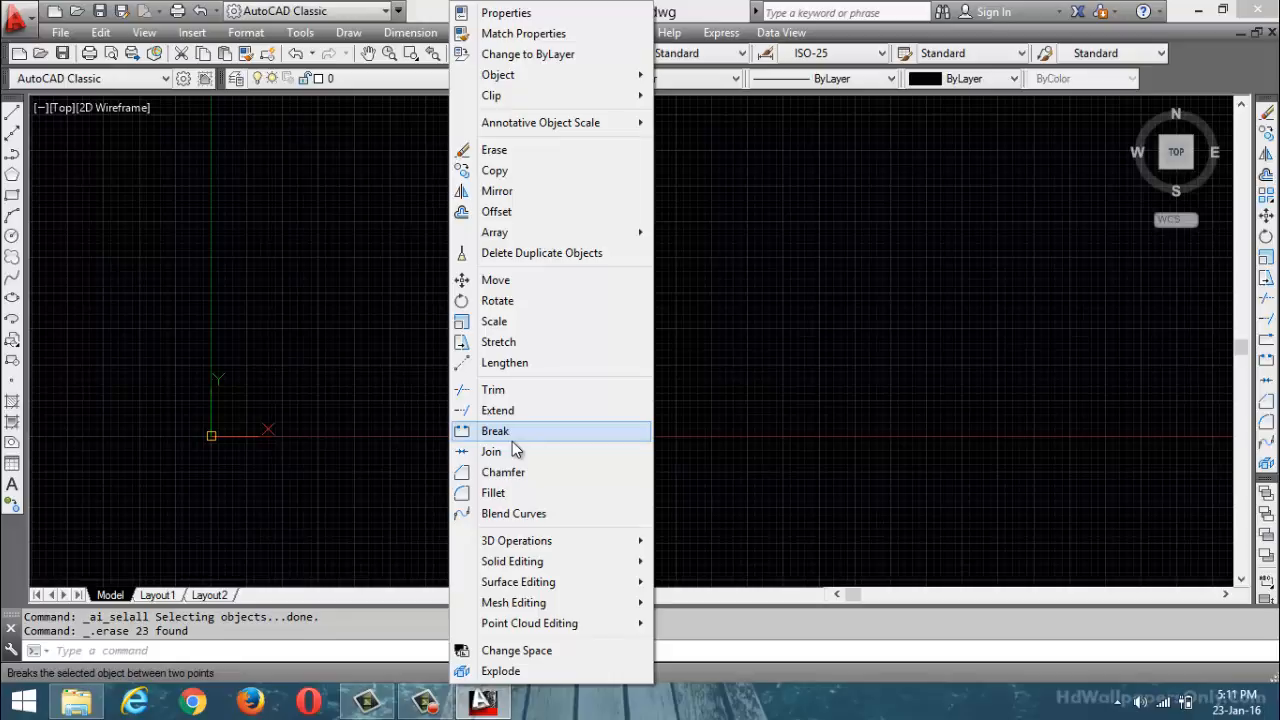
{"action": "left_click", "coordinate": [420, 706]}
{"action": "left_click", "coordinate": [420, 706]}
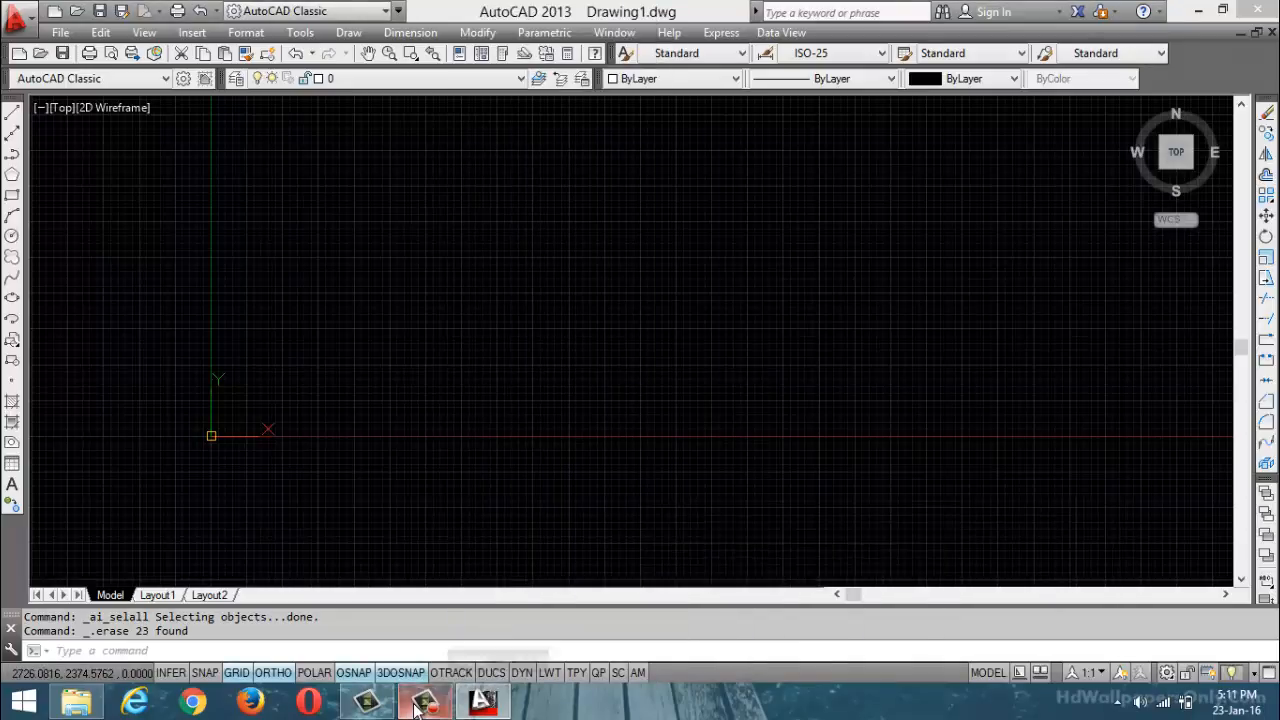
{"action": "left_click", "coordinate": [477, 32]}
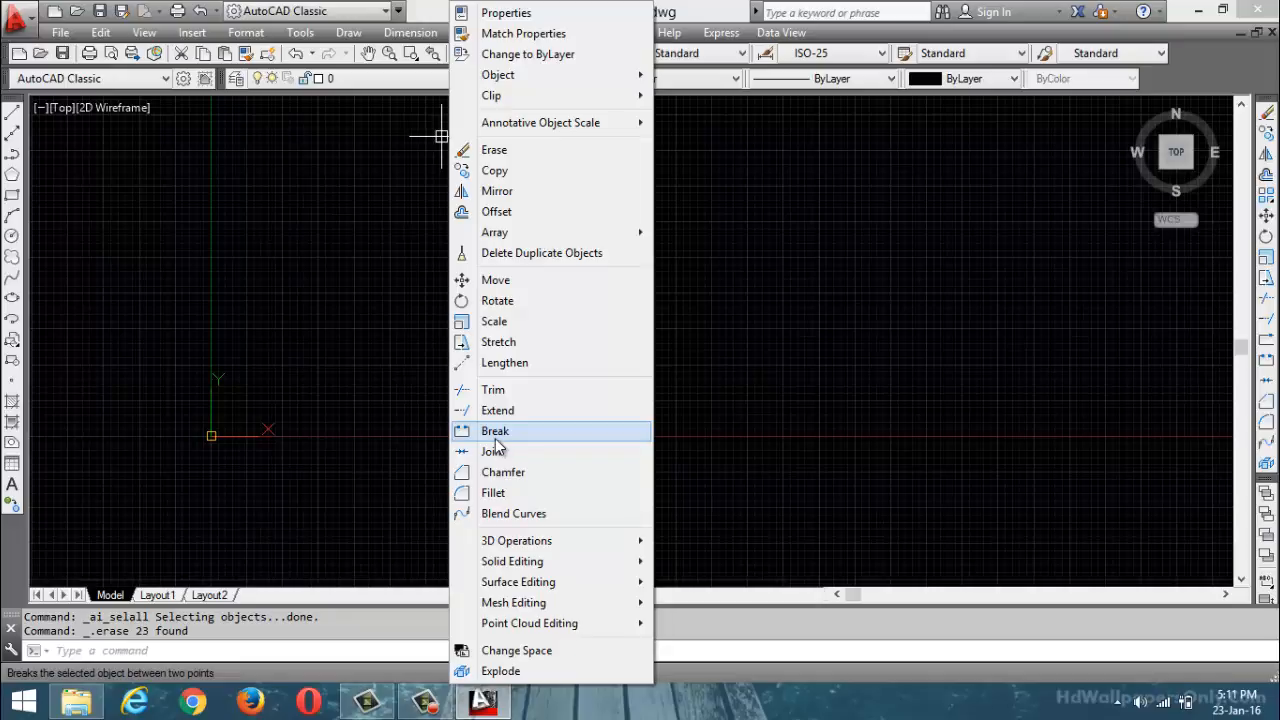
{"action": "key", "text": "Escape"}
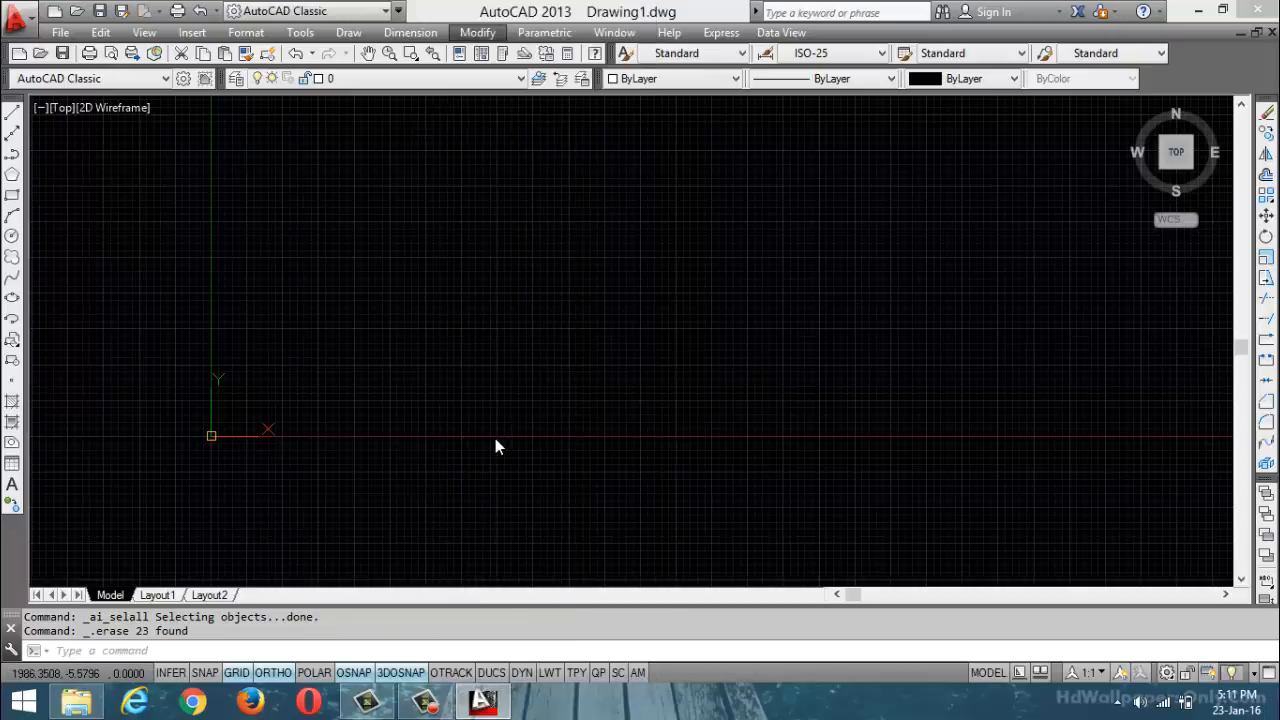
Draw a rectangle above the X axis and a separate long horizontal line below the axis, offset to the rectangle's right
{"action": "left_click", "coordinate": [11, 196]}
{"action": "left_click", "coordinate": [328, 164]}
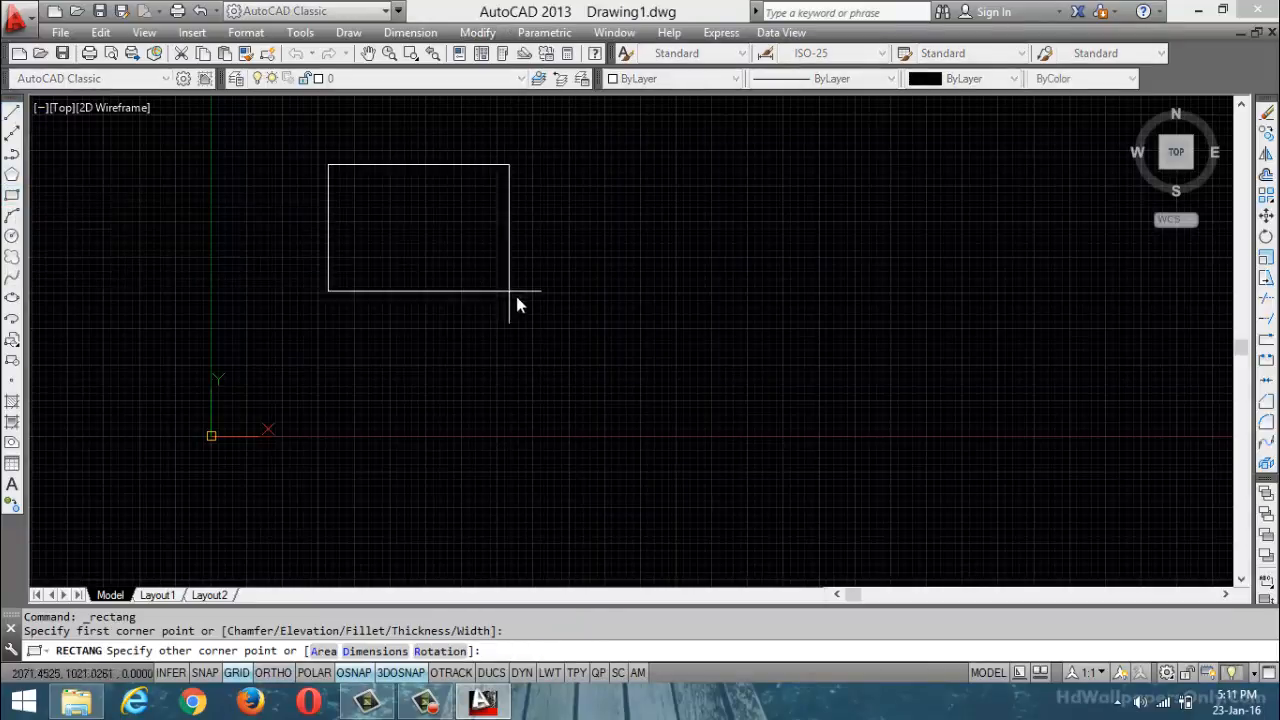
{"action": "left_click", "coordinate": [11, 113]}
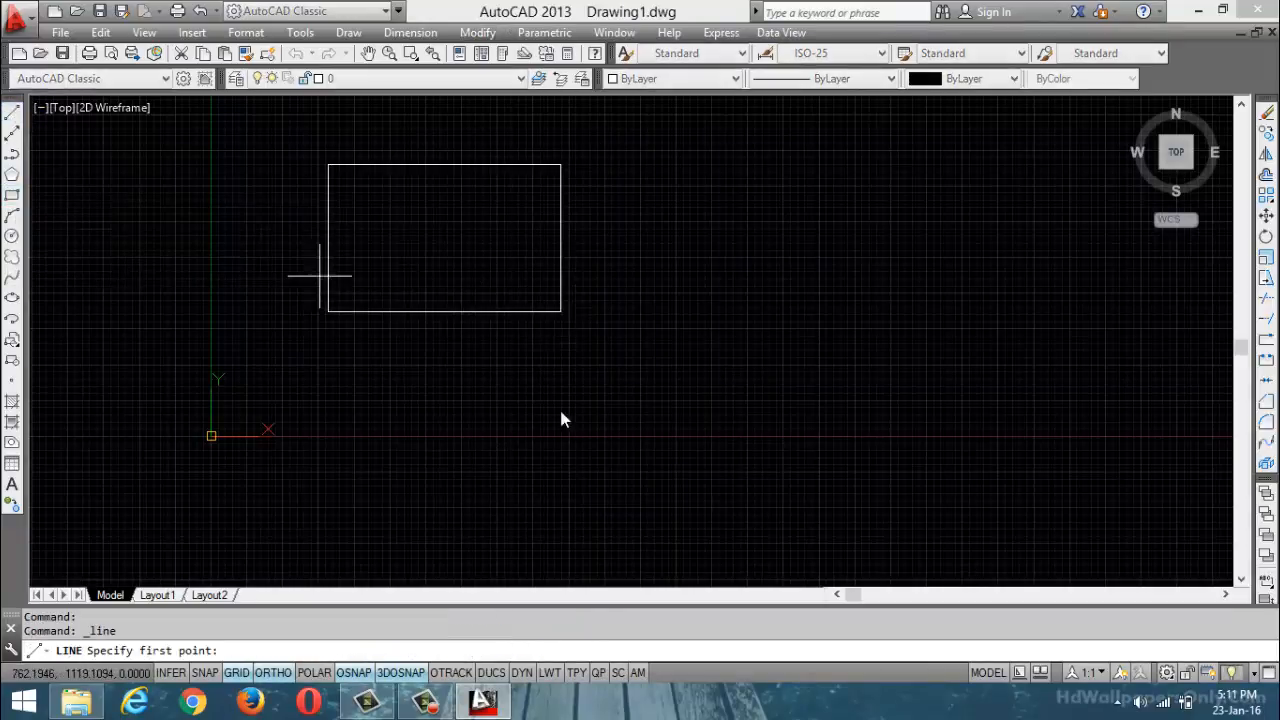
{"action": "left_click", "coordinate": [544, 514]}
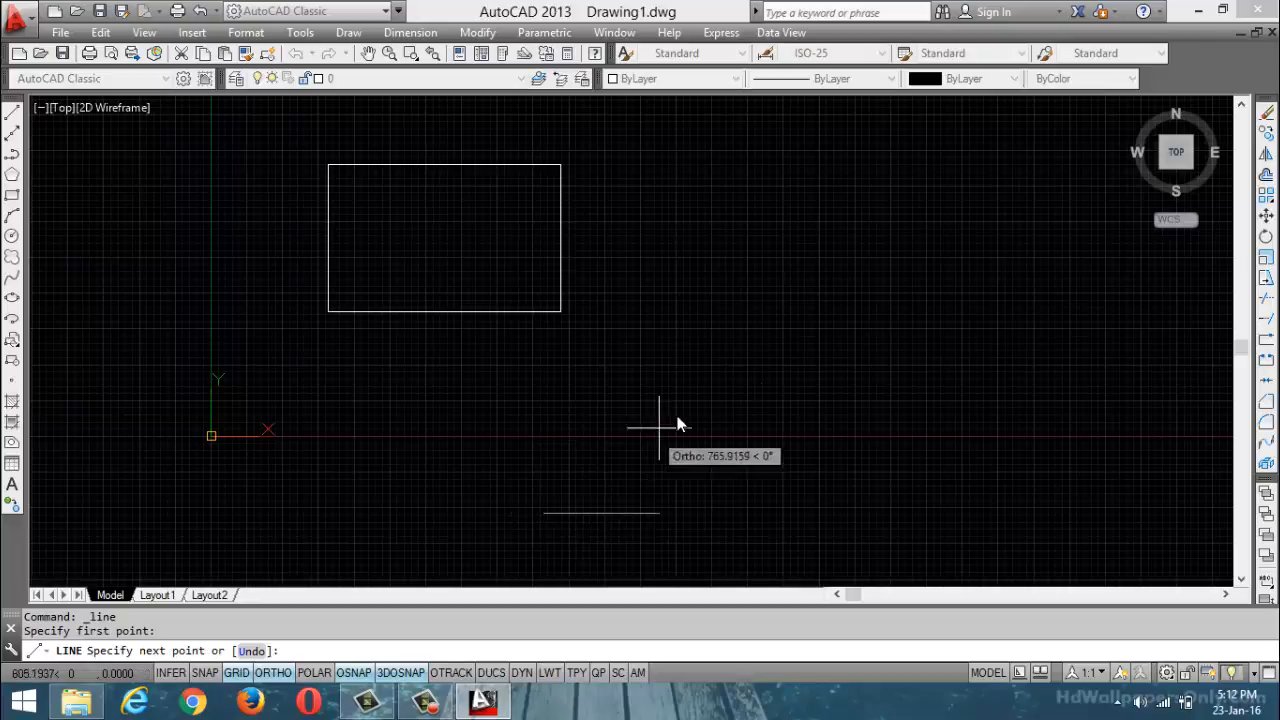
{"action": "left_click", "coordinate": [1003, 464]}
{"action": "key", "text": "Return"}
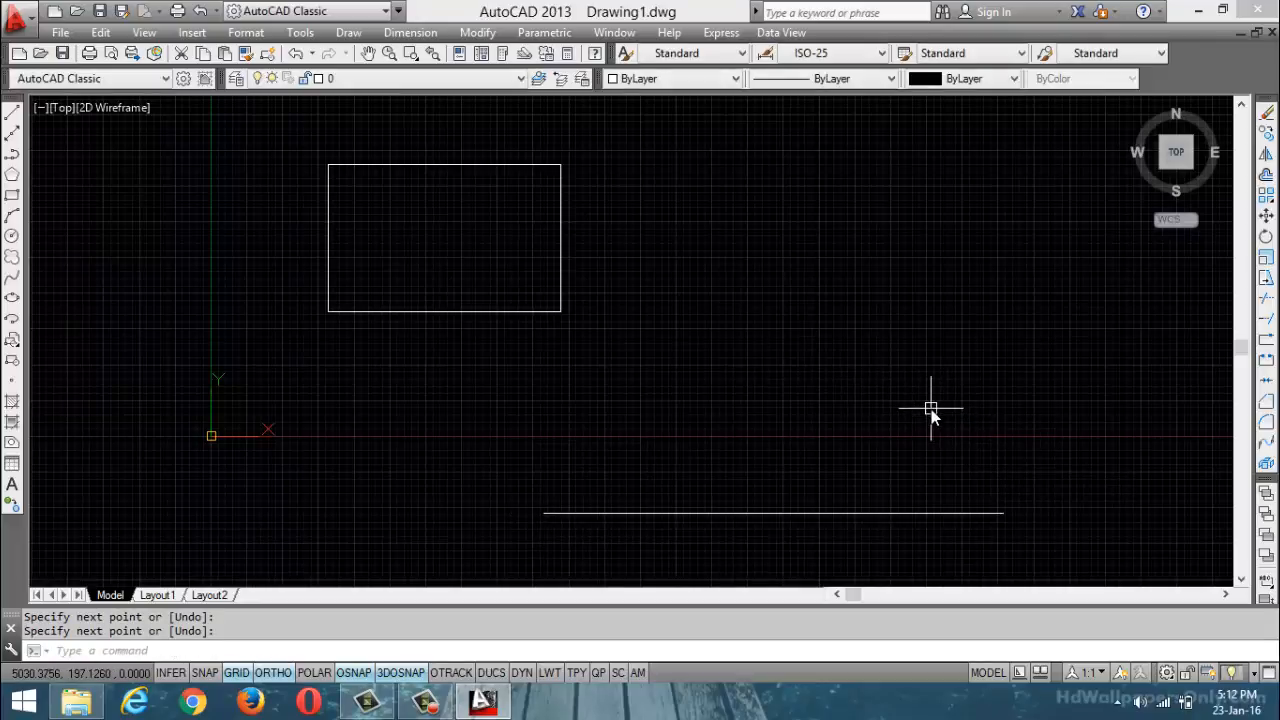
Try Break on the horizontal line, using the selection point and a second point to remove its middle section, and undo it
{"action": "type", "text": "br"}
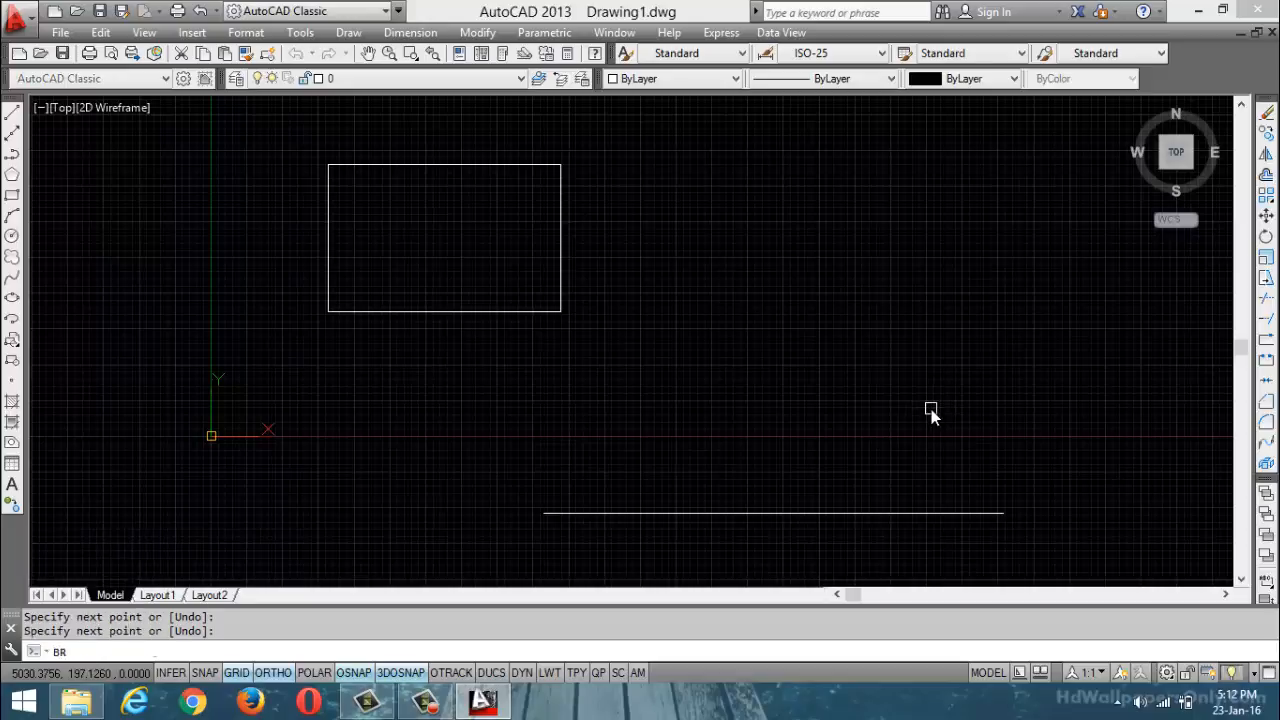
{"action": "key", "text": "Return"}
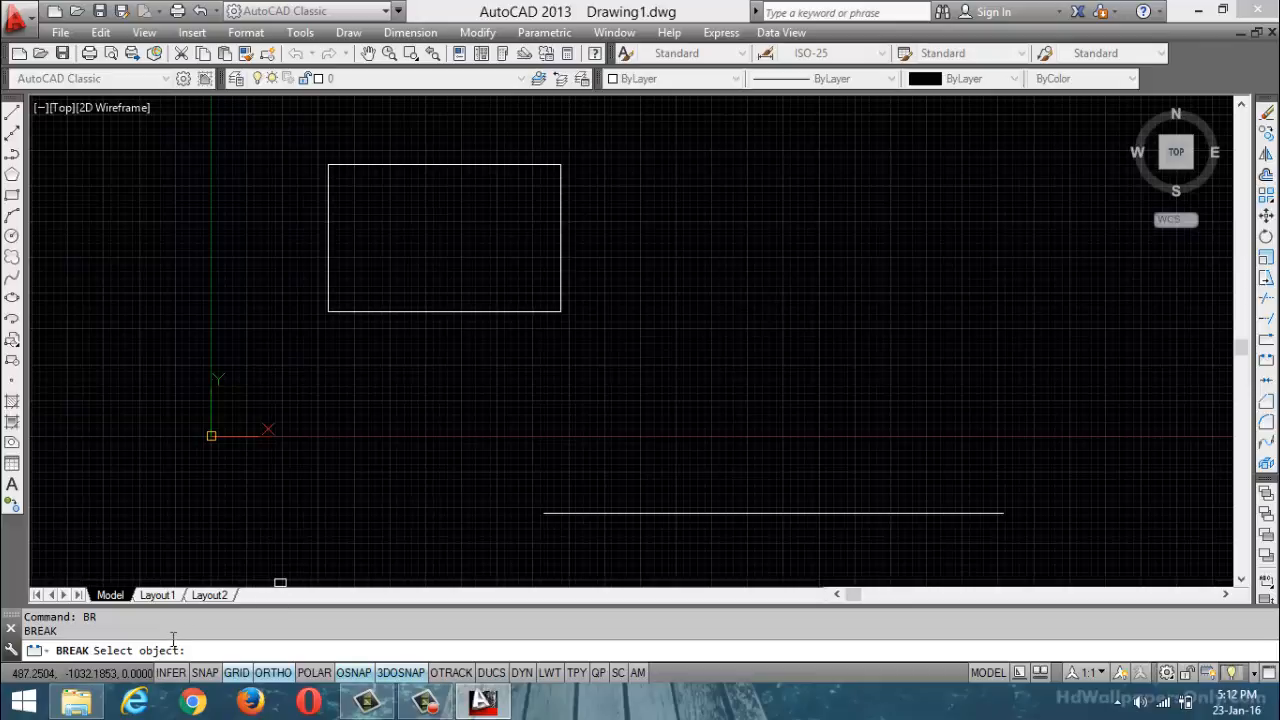
{"action": "left_click", "coordinate": [657, 514]}
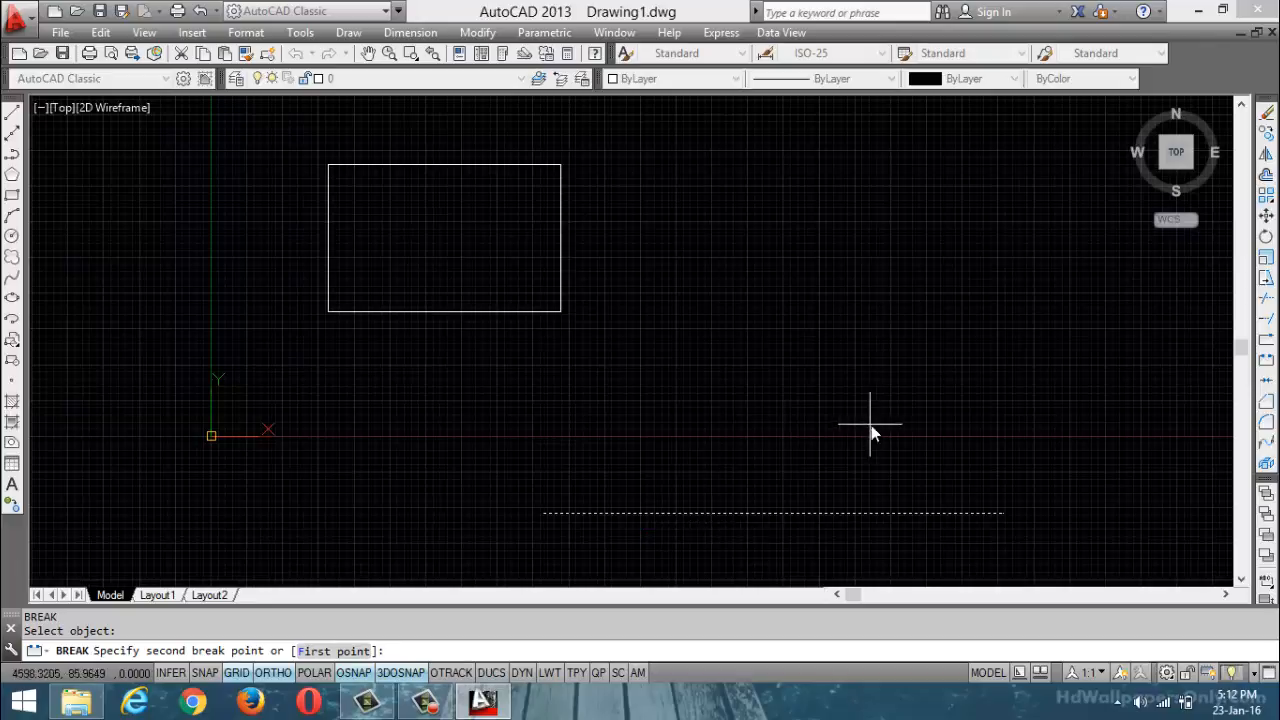
{"action": "left_click", "coordinate": [855, 513]}
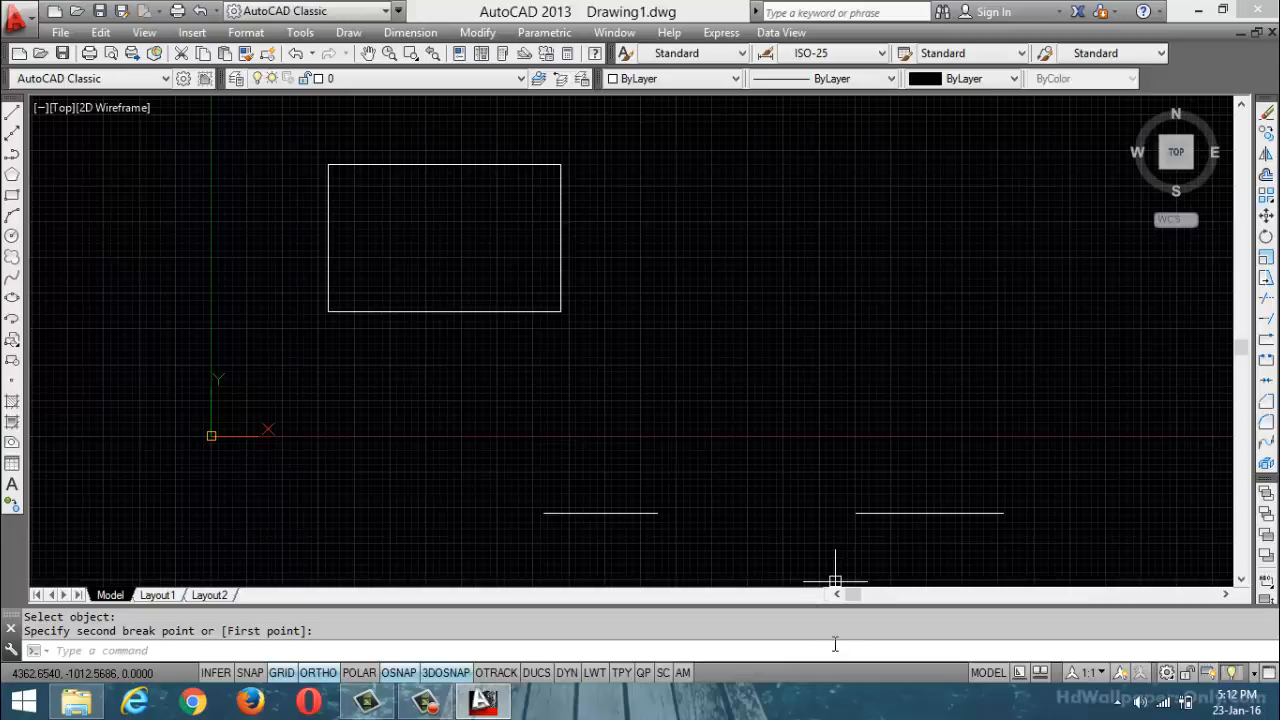
{"action": "key", "text": "ctrl+z"}
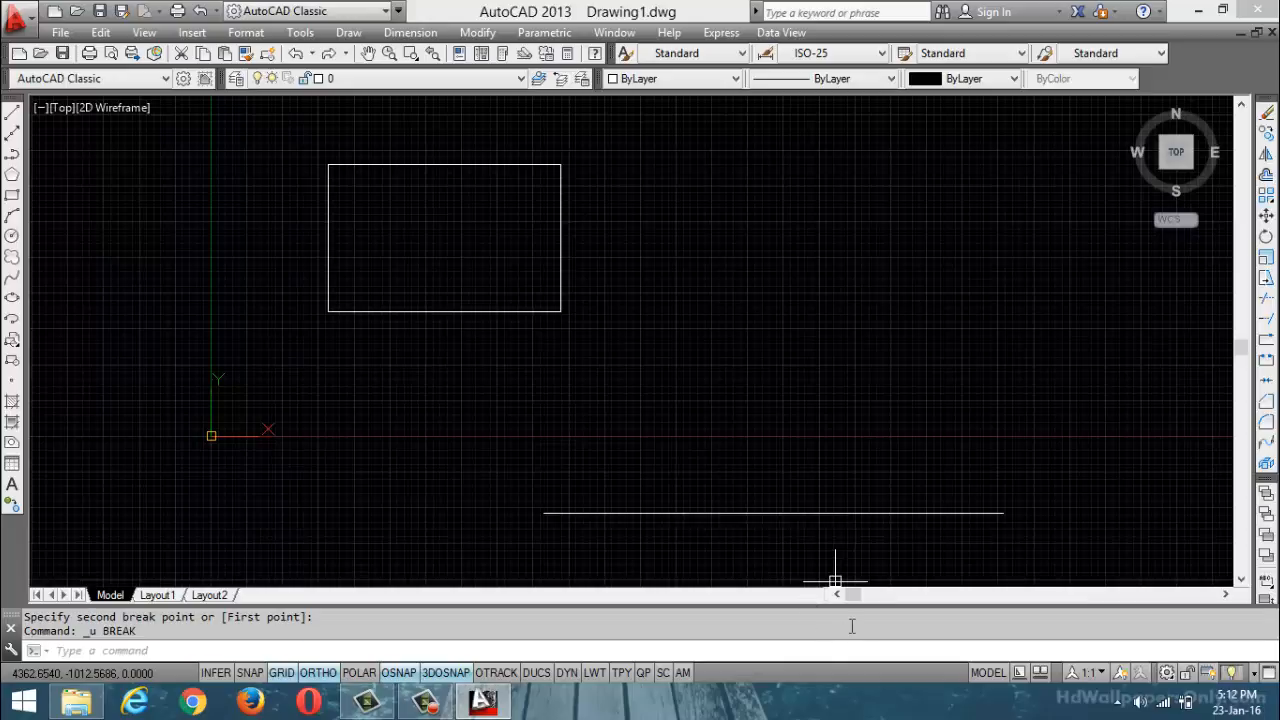
Repeat Break on the horizontal line with the selection point as first break point and a second point farther right, and undo the break
{"action": "type", "text": "BR"}
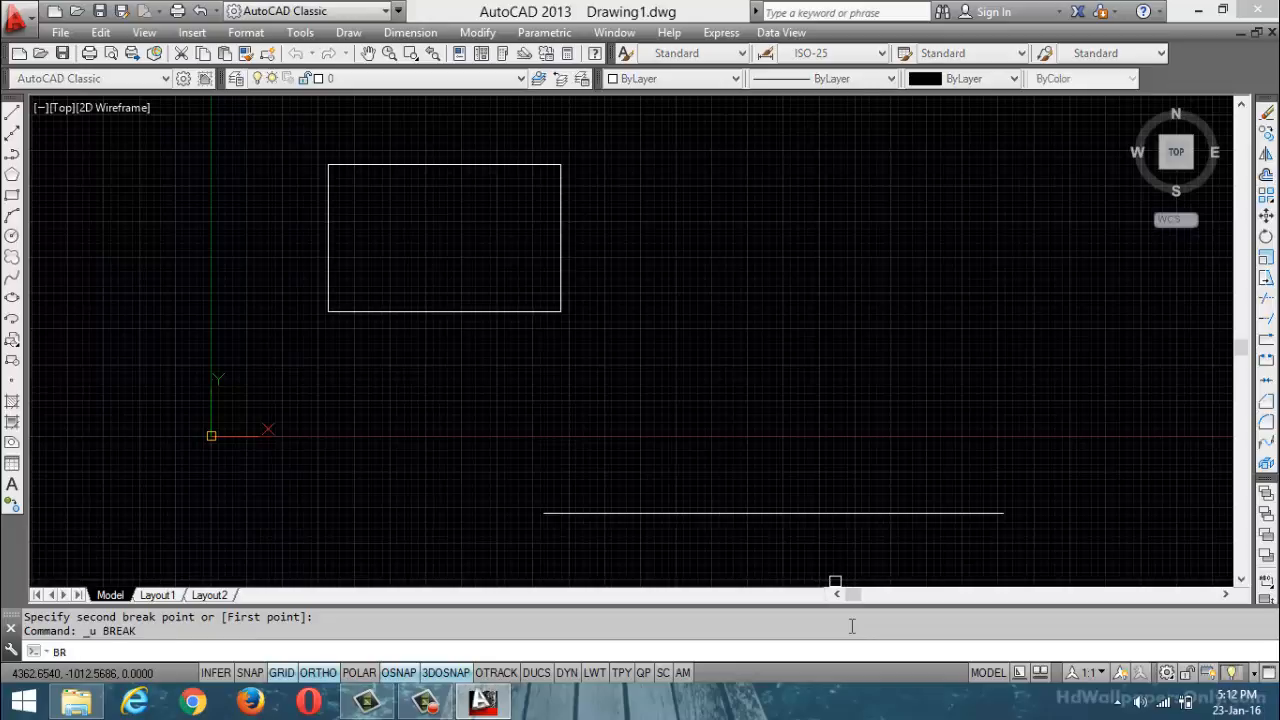
{"action": "key", "text": "Return"}
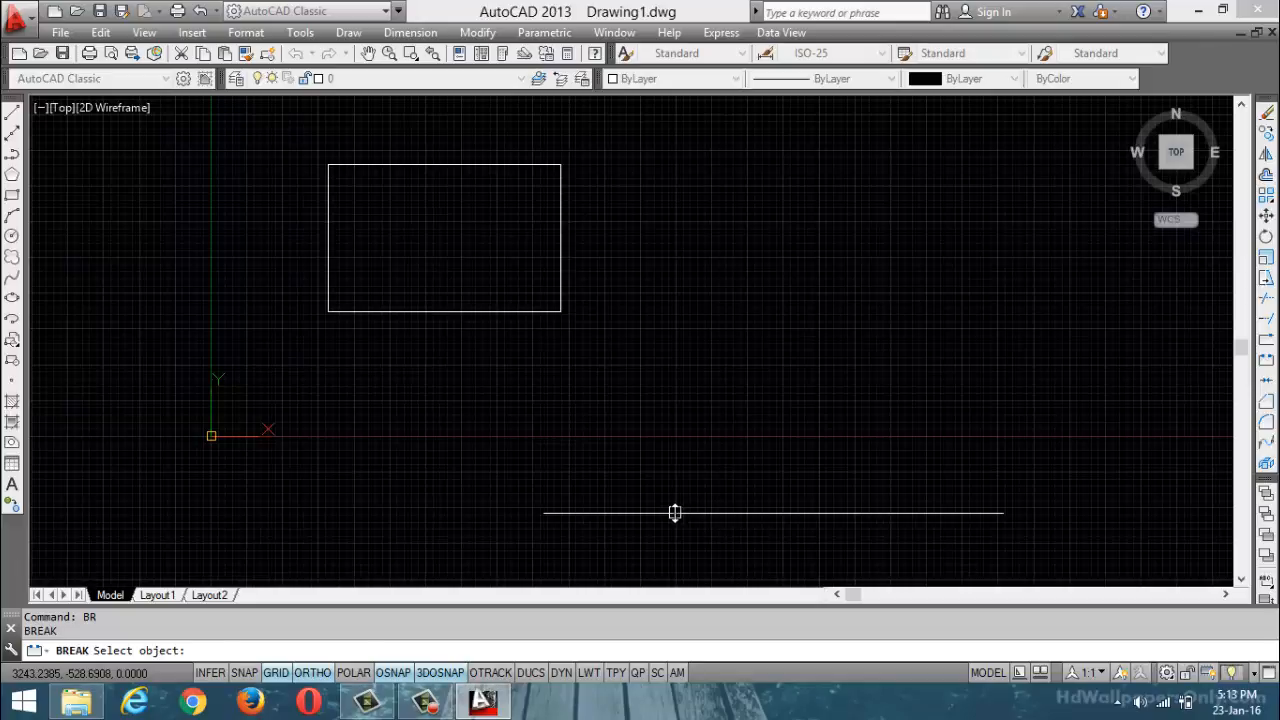
{"action": "left_click", "coordinate": [675, 513]}
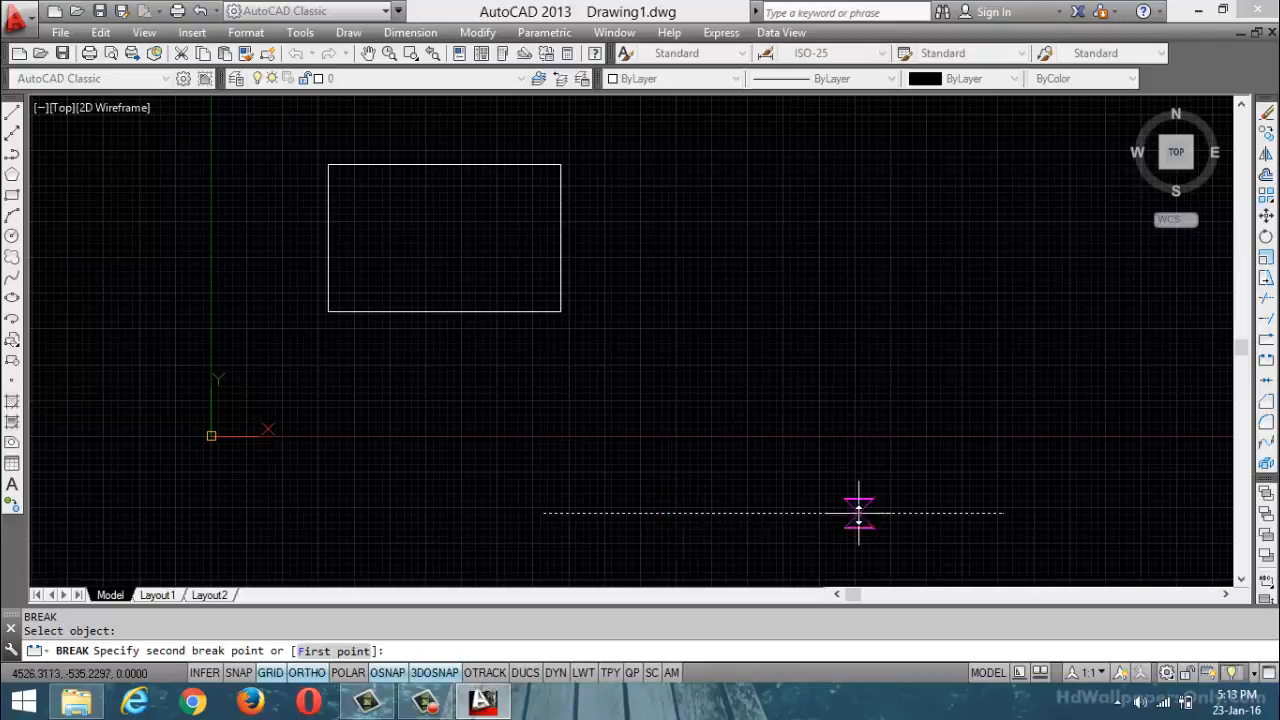
{"action": "left_click", "coordinate": [858, 513]}
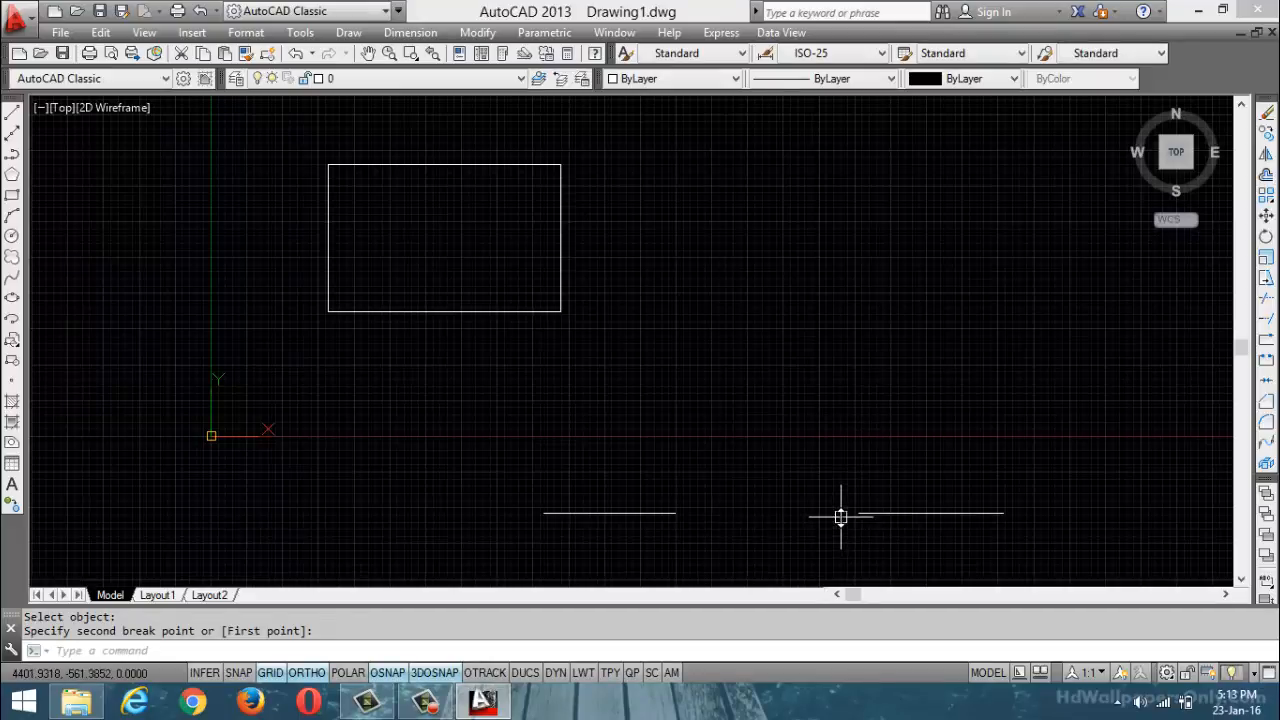
{"action": "key", "text": "ctrl+z"}
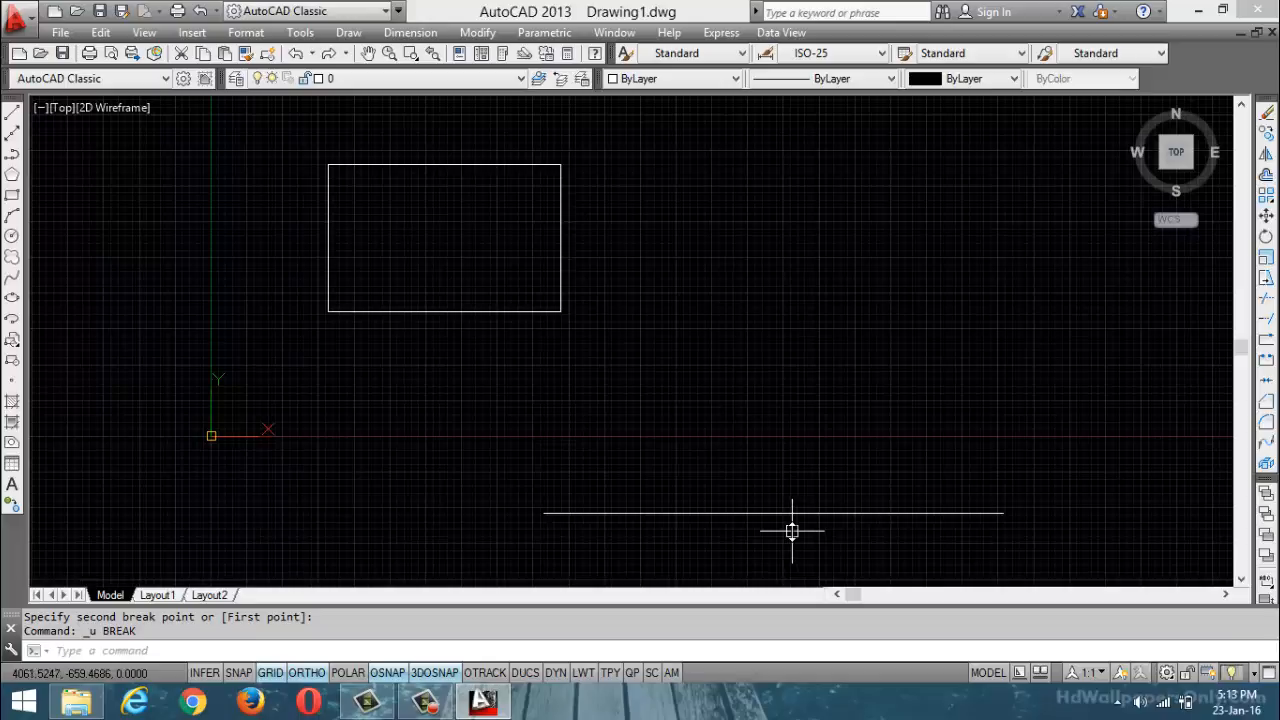
Break the horizontal line with the First point option, removing the section from near its left end to about one third along
{"action": "type", "text": "BR"}
{"action": "key", "text": "Return"}
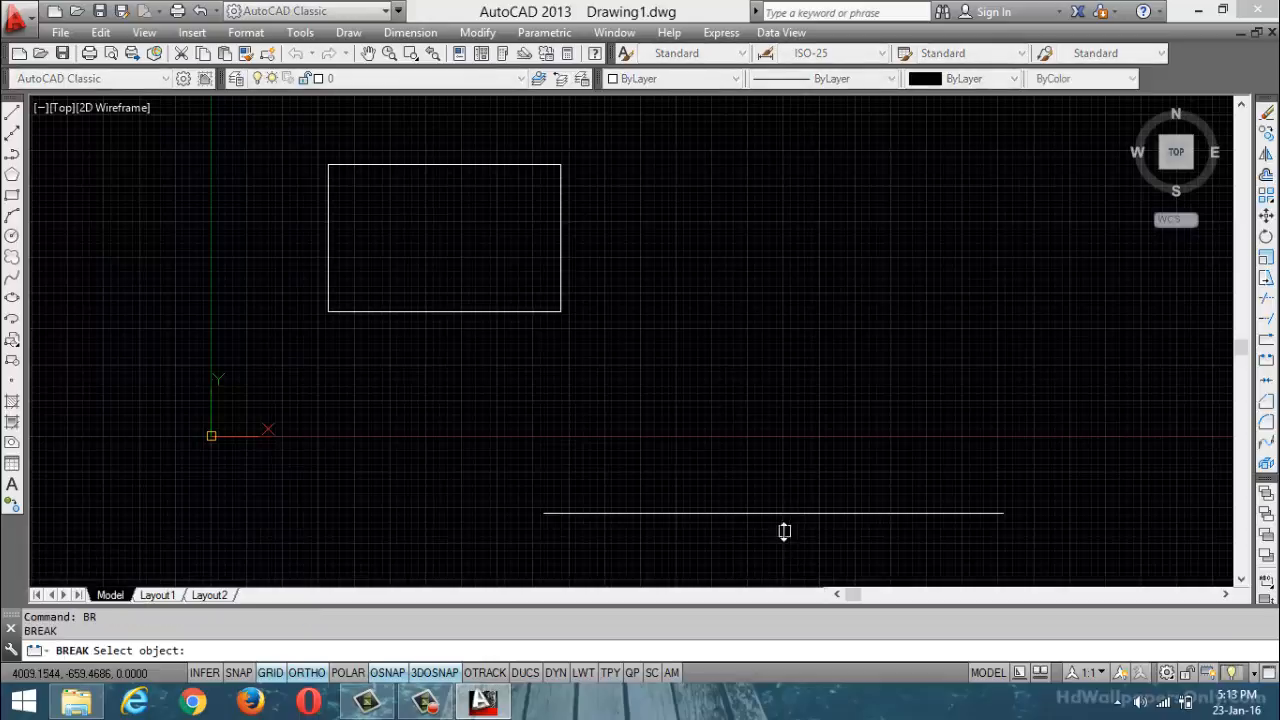
{"action": "left_click", "coordinate": [651, 513]}
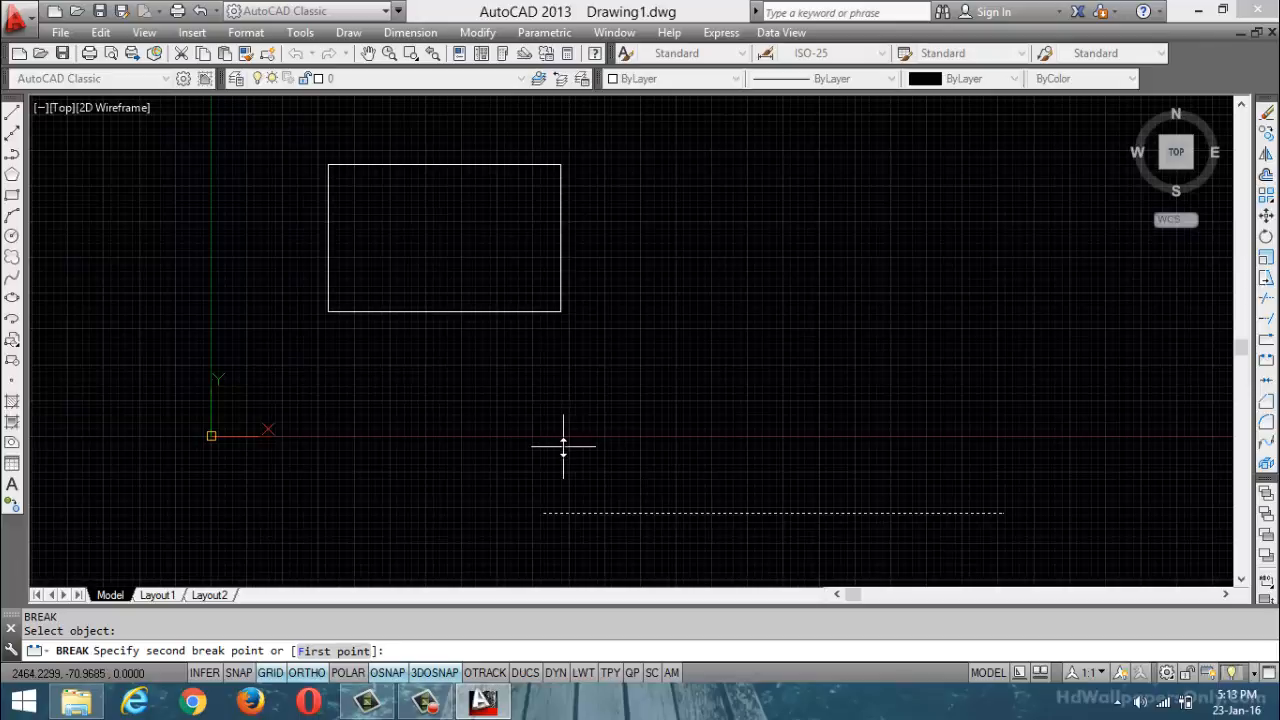
{"action": "left_click", "coordinate": [330, 651]}
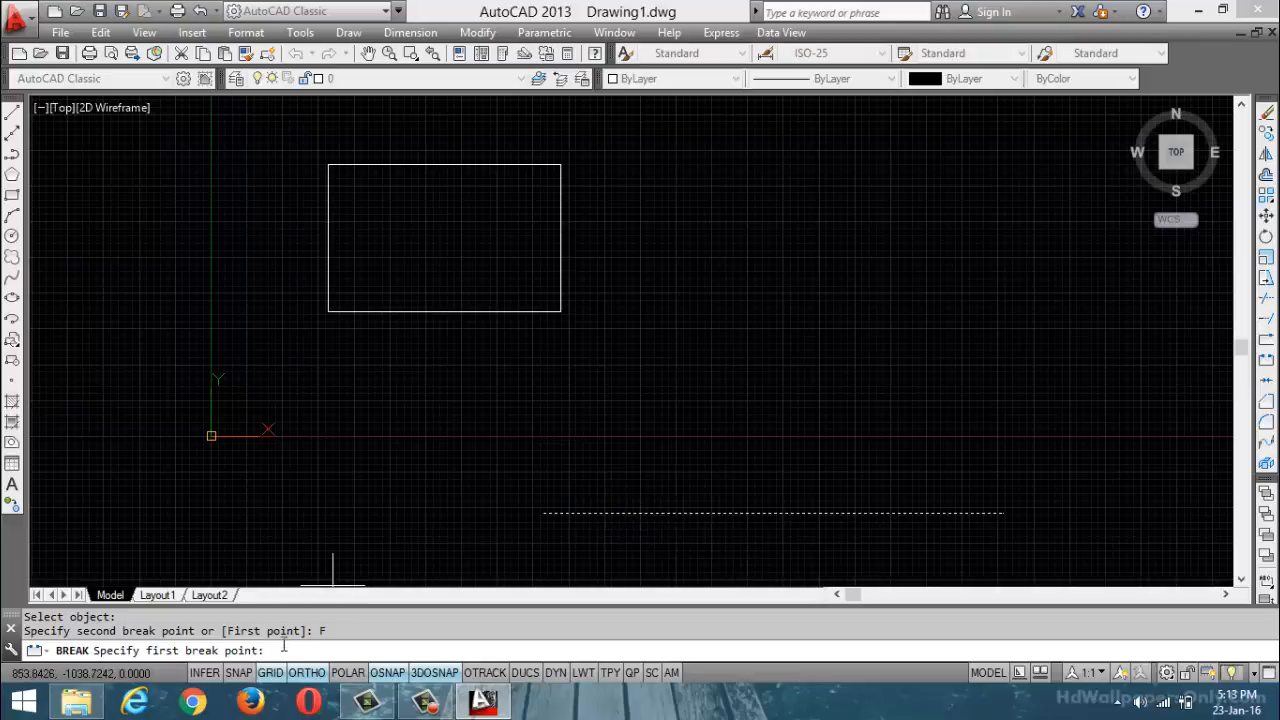
{"action": "left_click", "coordinate": [567, 513]}
{"action": "left_click", "coordinate": [702, 513]}
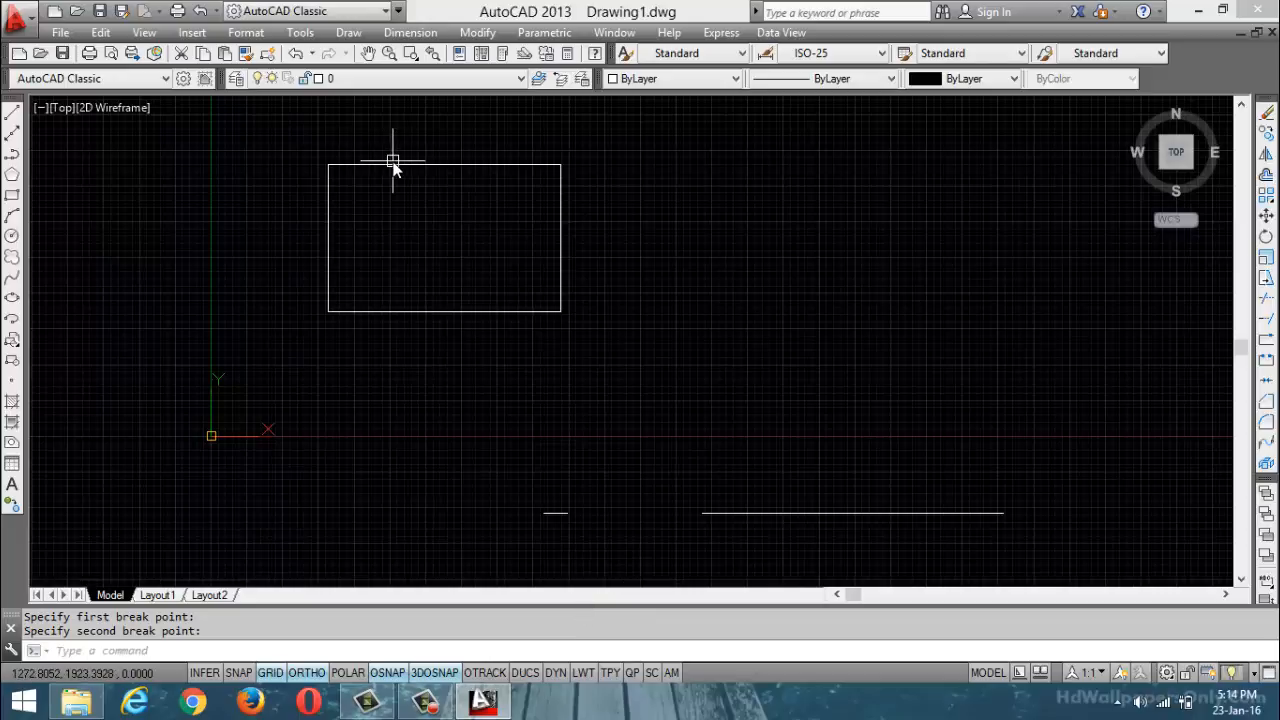
Break the rectangle with the First point option, removing the middle section of its right side
{"action": "type", "text": "br"}
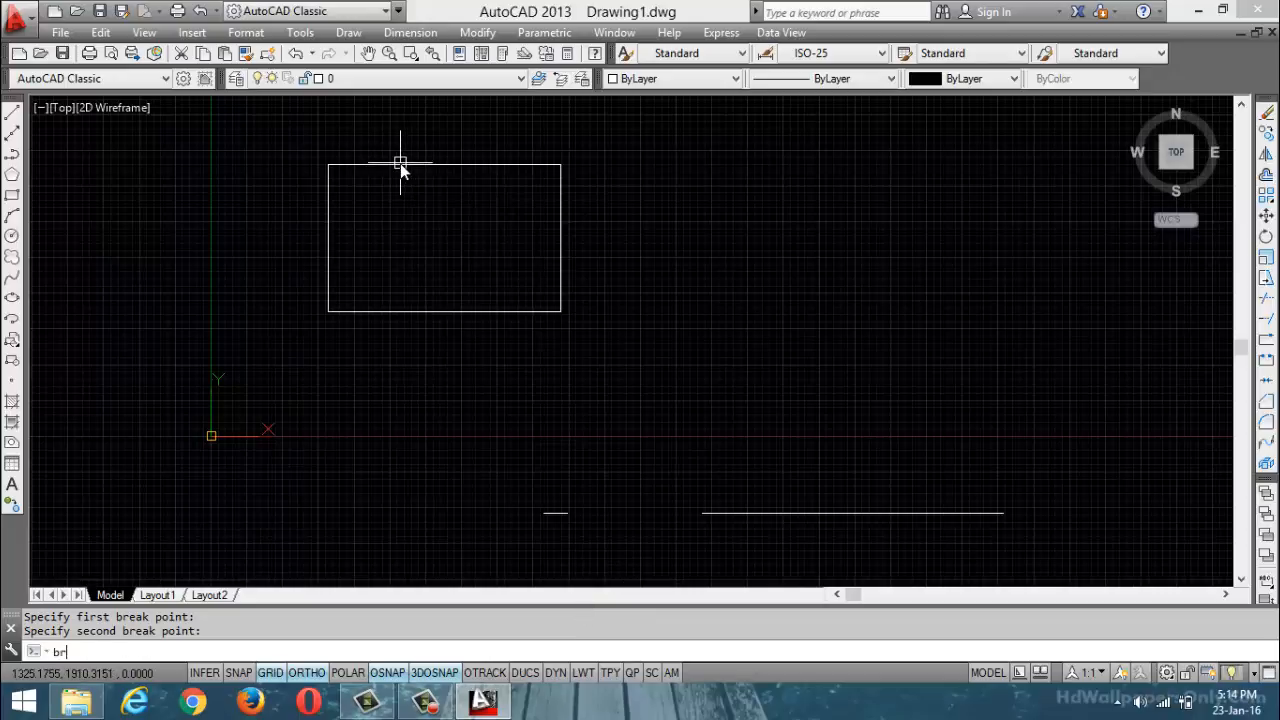
{"action": "key", "text": "Return"}
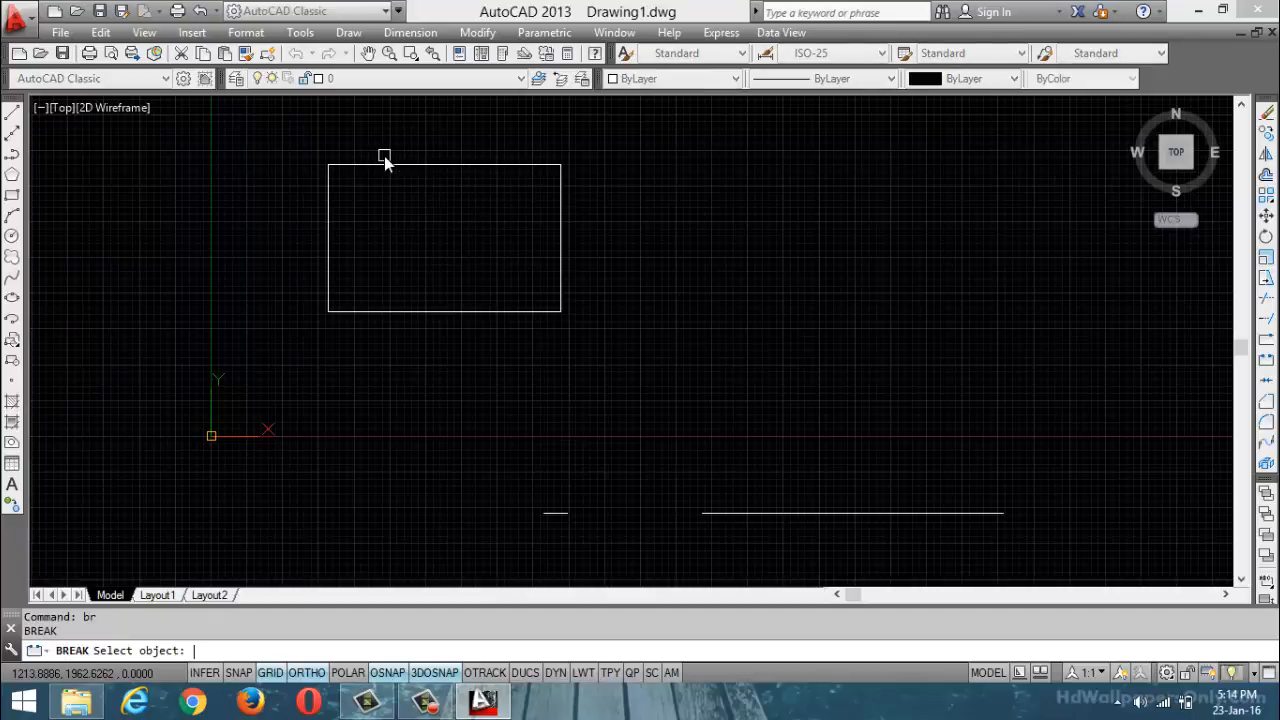
{"action": "left_click", "coordinate": [391, 157]}
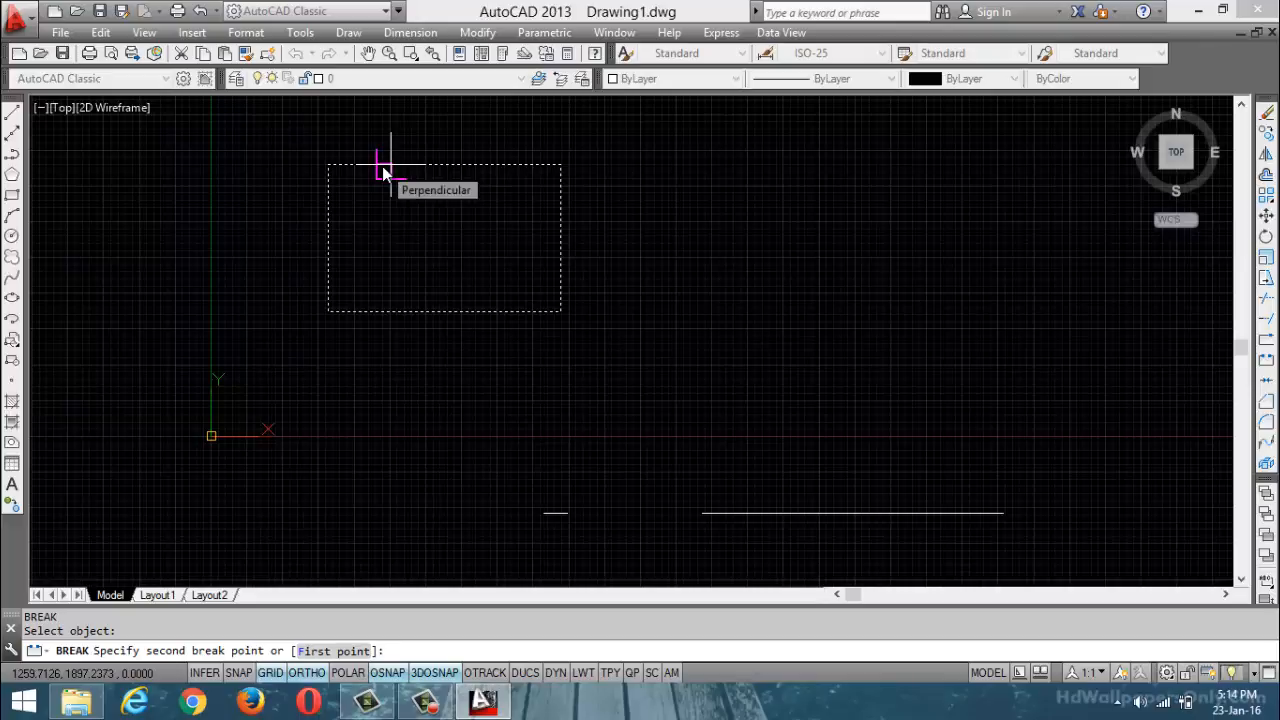
{"action": "left_click", "coordinate": [313, 652]}
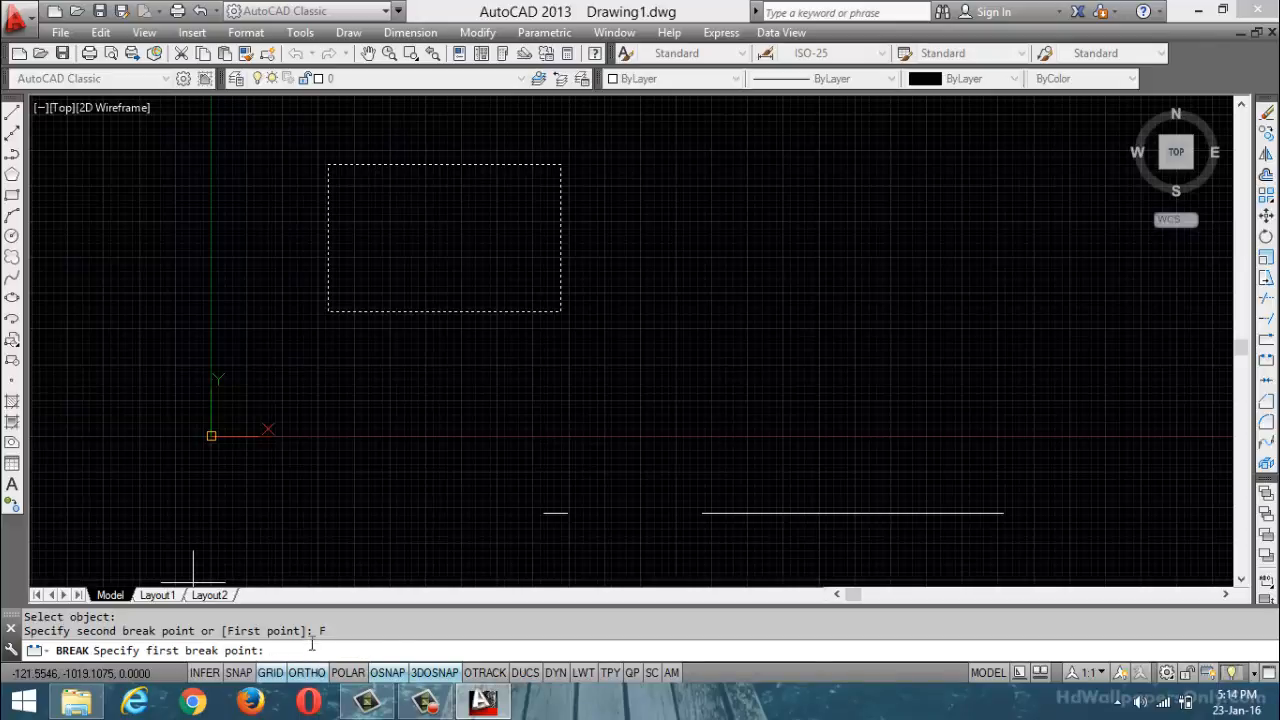
{"action": "left_click", "coordinate": [559, 212]}
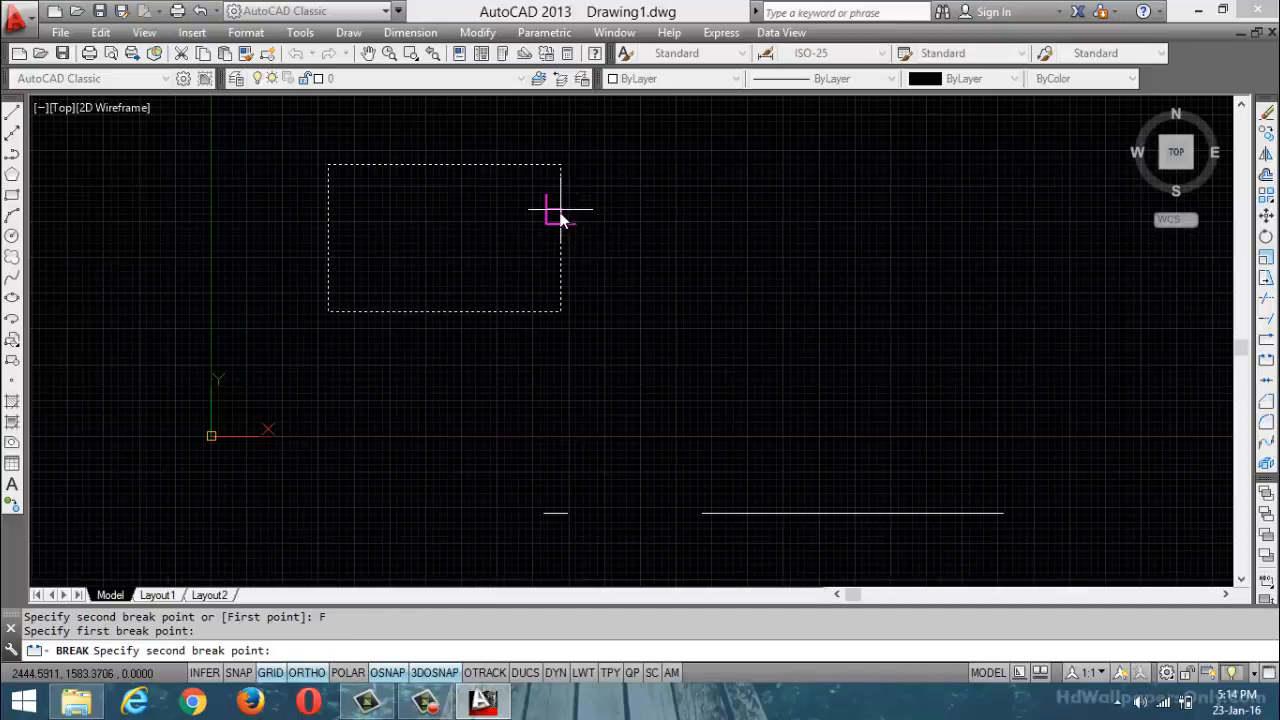
{"action": "left_click", "coordinate": [561, 284]}
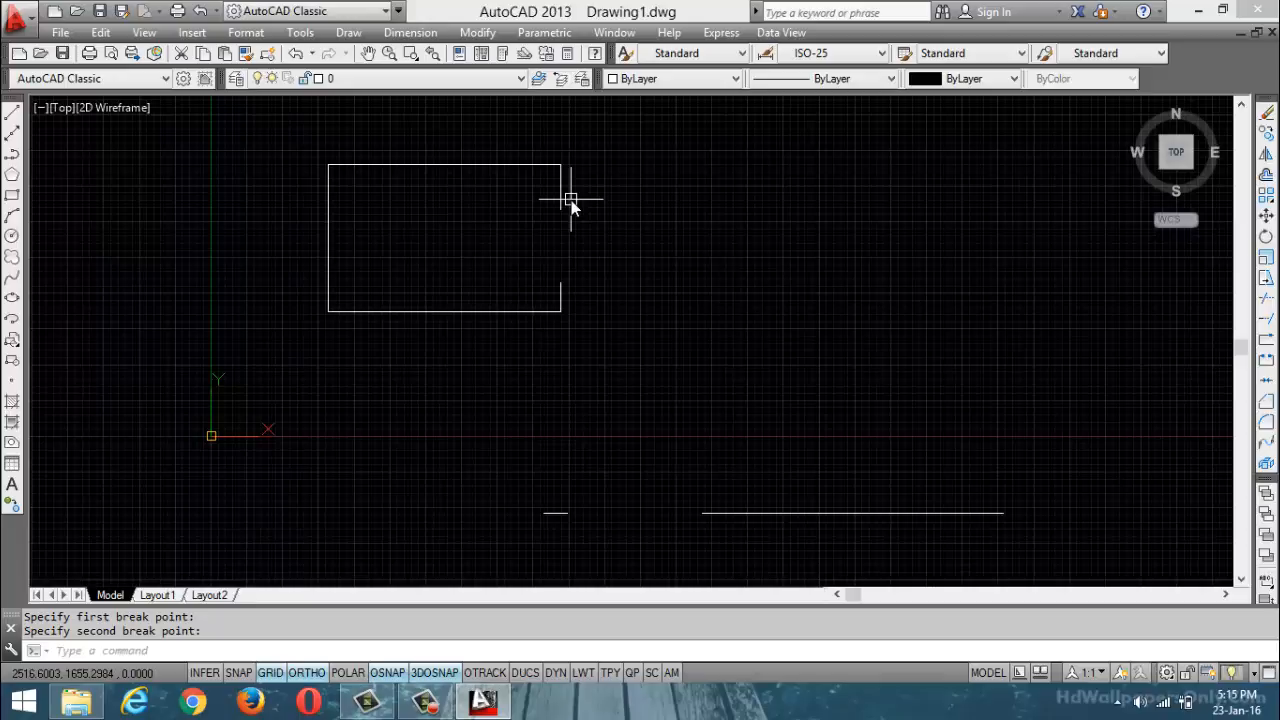
Break the long right piece of the horizontal line with the selection point and a second point, removing part of its middle
{"action": "type", "text": "br"}
{"action": "key", "text": "Return"}
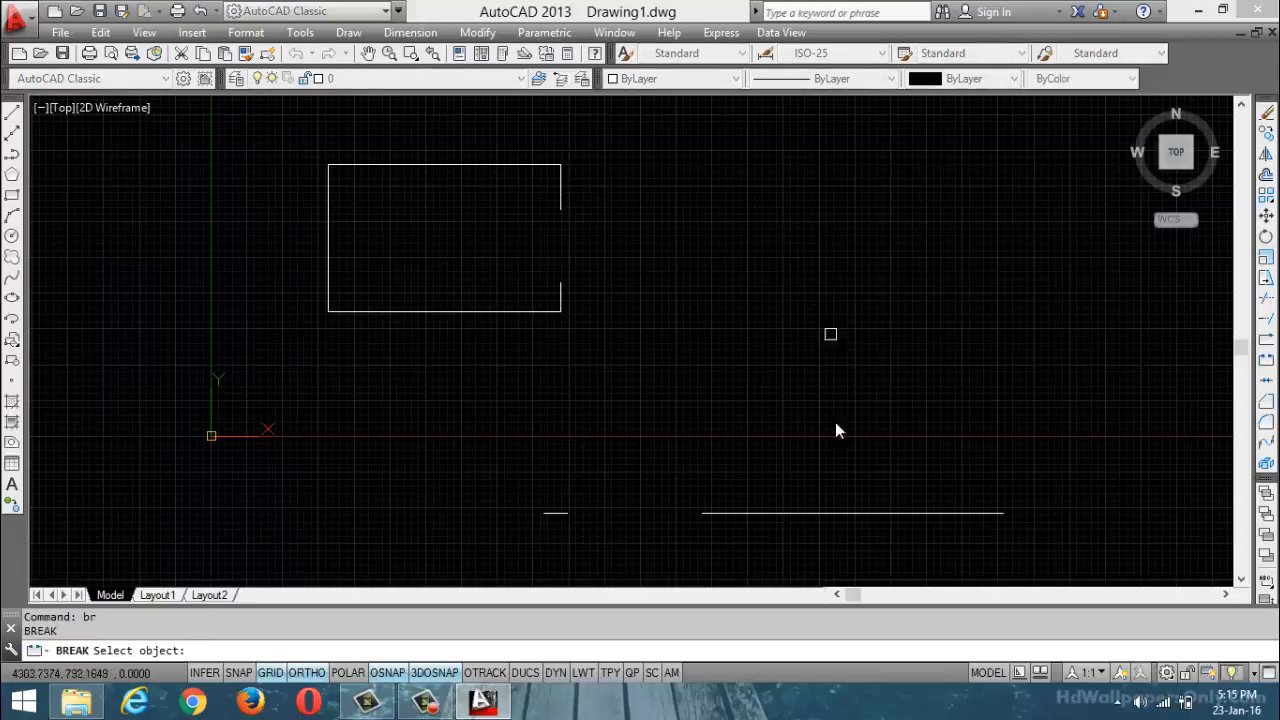
{"action": "left_click", "coordinate": [804, 514]}
{"action": "left_click", "coordinate": [890, 518]}
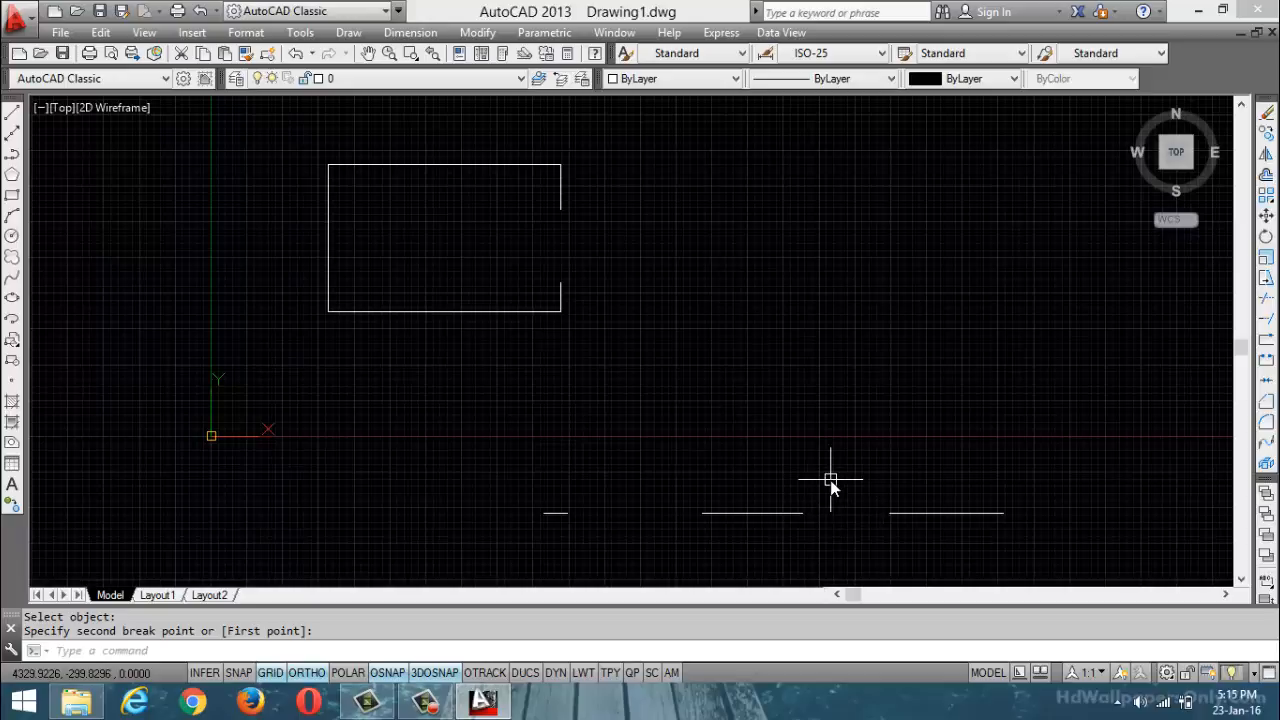
{"action": "key", "text": "Escape"}
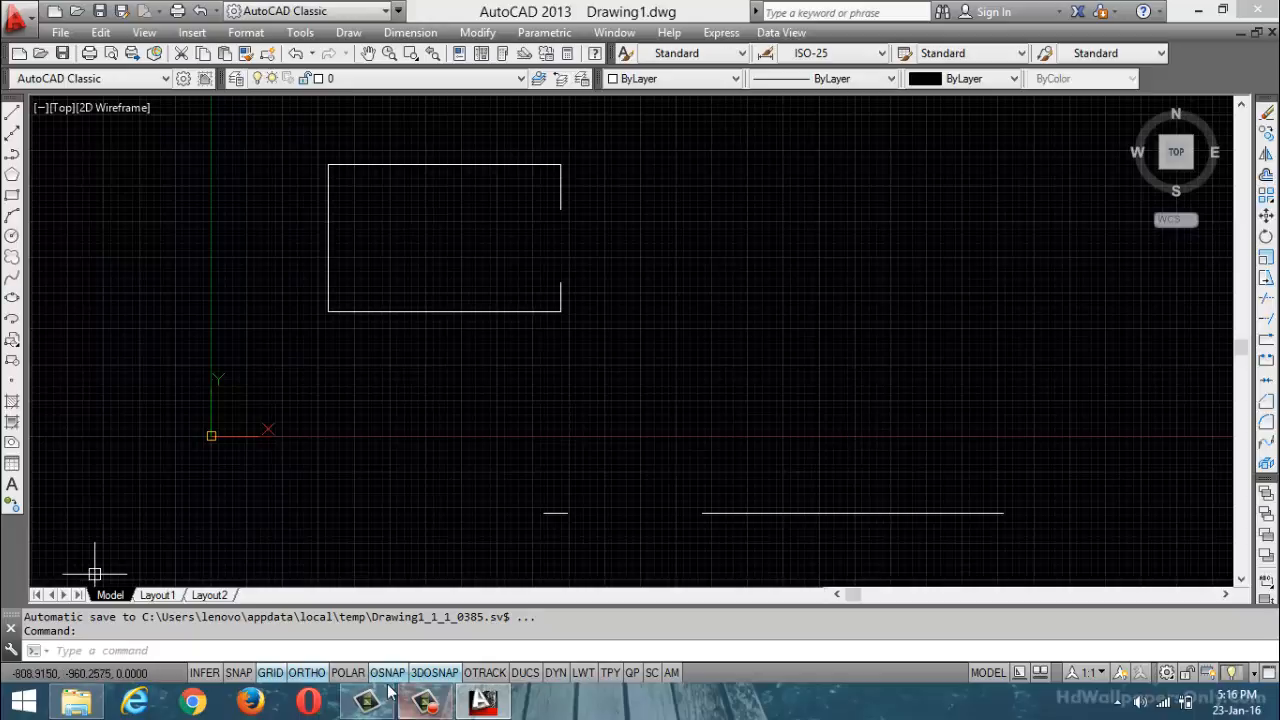
{"action": "left_click", "coordinate": [472, 706]}
{"action": "left_click", "coordinate": [447, 711]}
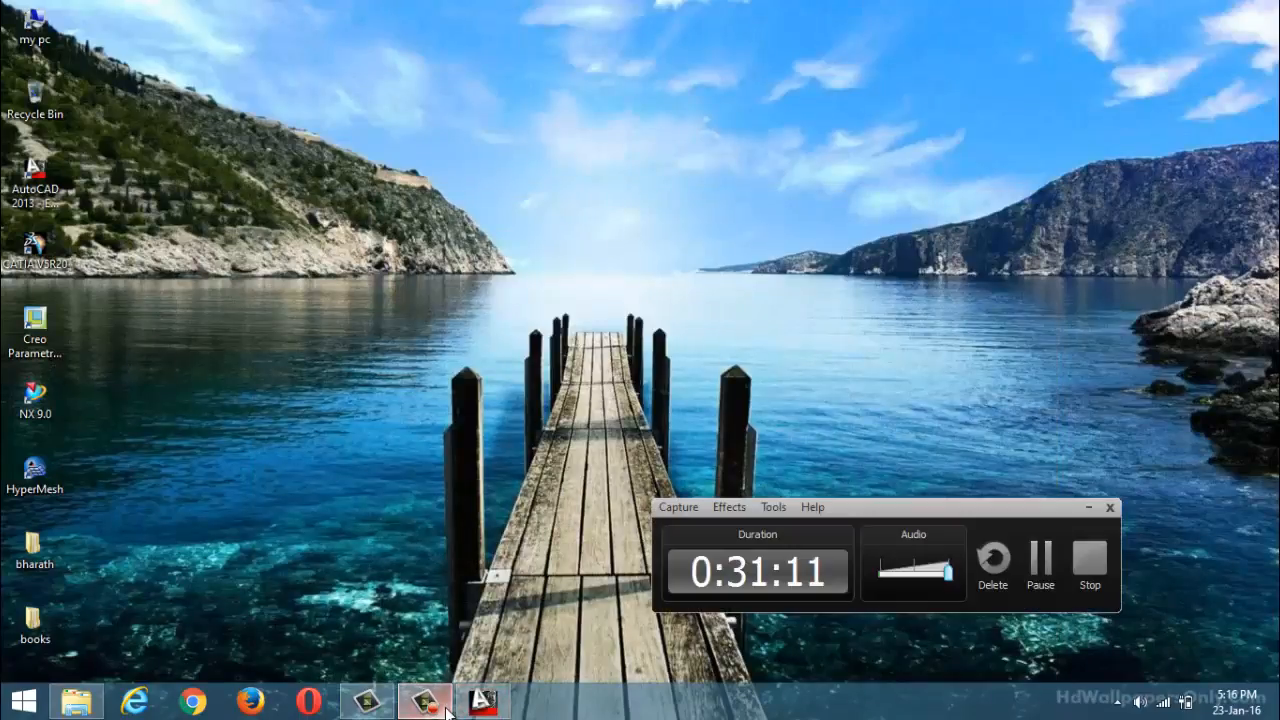
{"action": "left_click", "coordinate": [483, 703]}
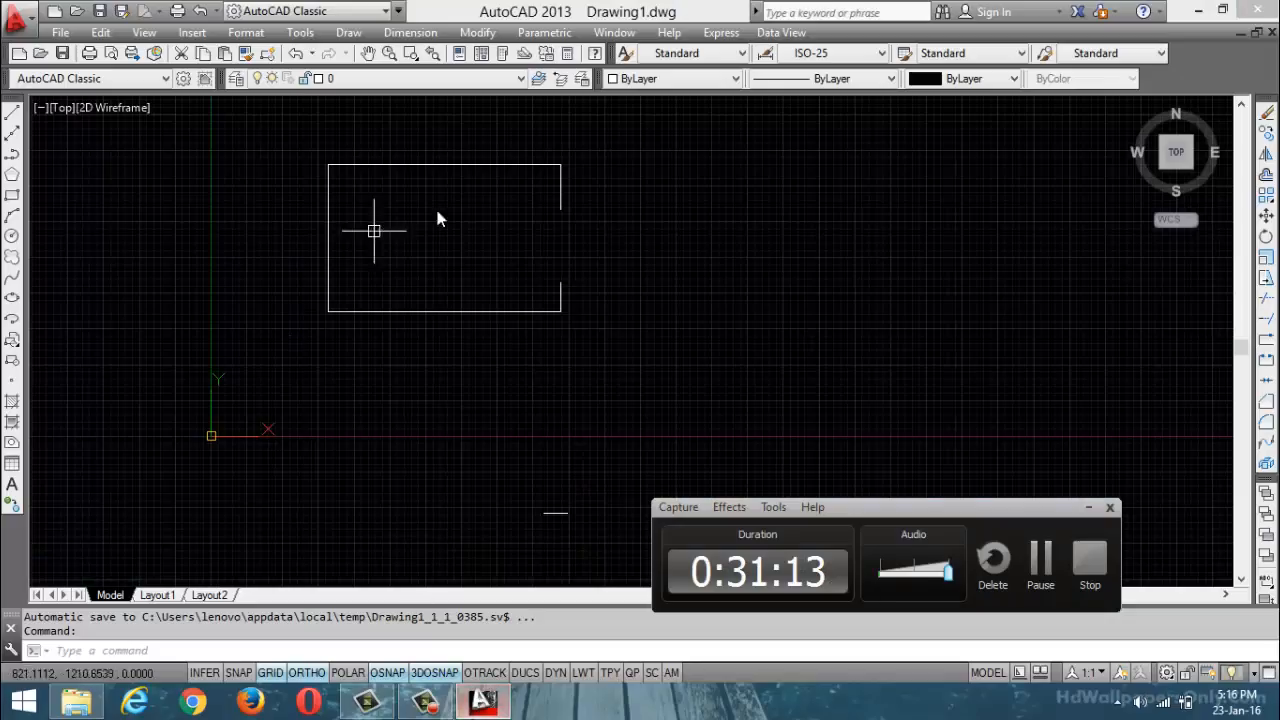
{"action": "left_click", "coordinate": [1097, 555]}
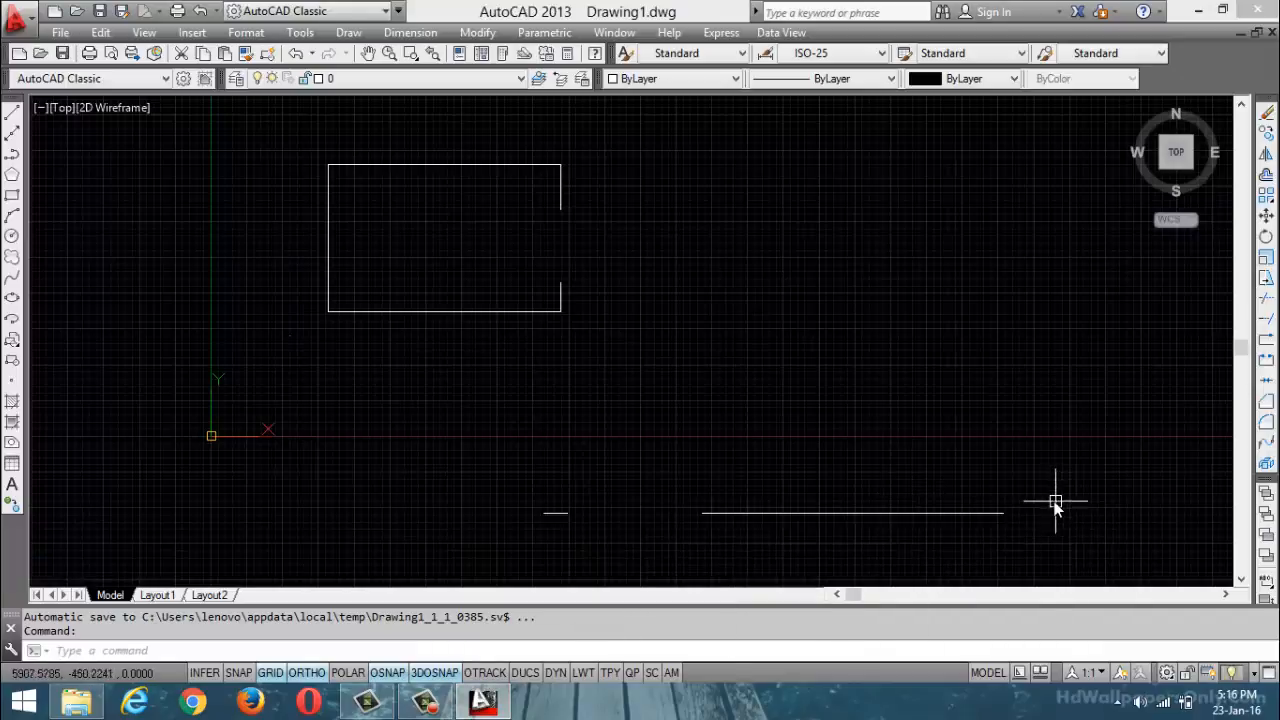
{"action": "left_click", "coordinate": [478, 34]}
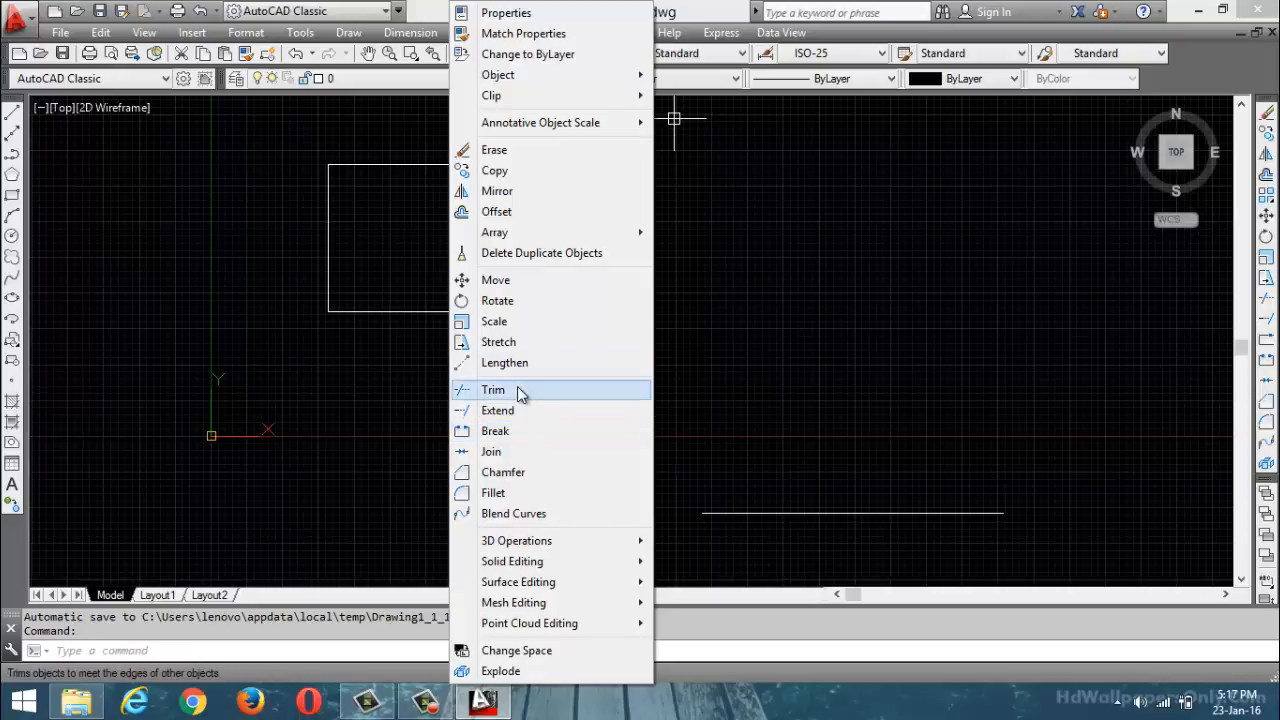
{"action": "left_click", "coordinate": [556, 492]}
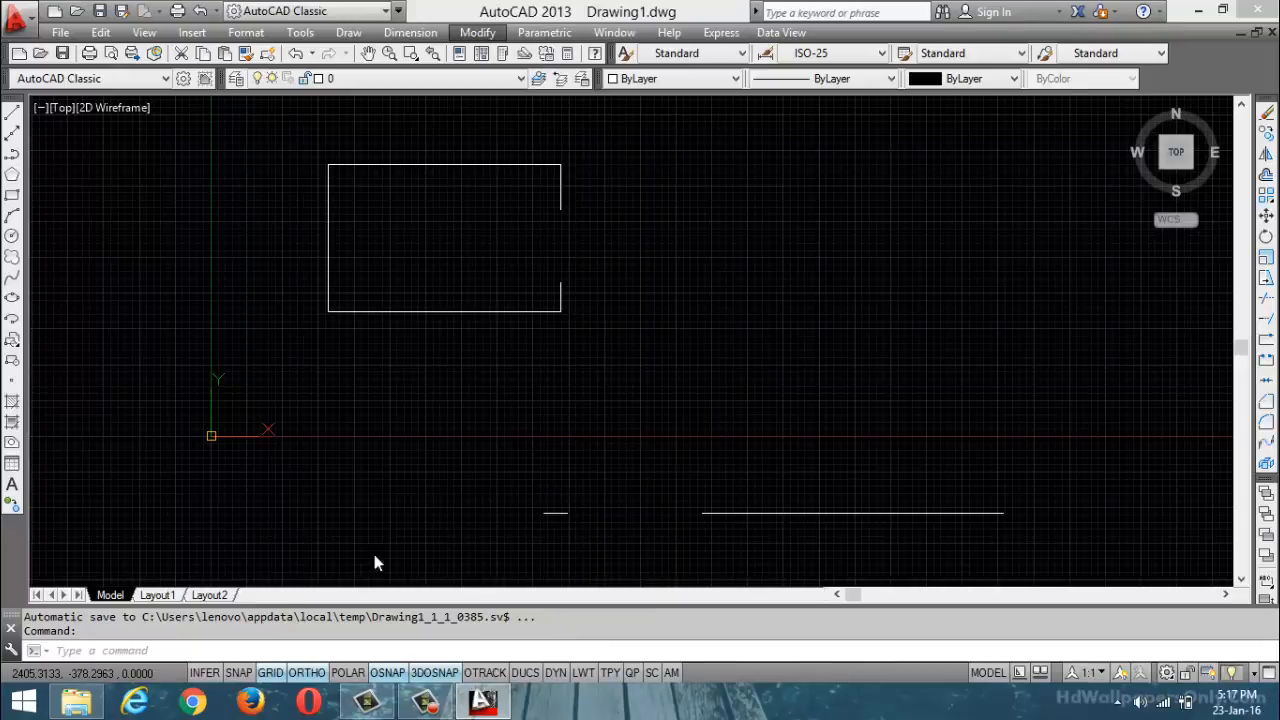
Join the short left piece and the long right piece of the horizontal line, selecting both at once
{"action": "left_click", "coordinate": [217, 650]}
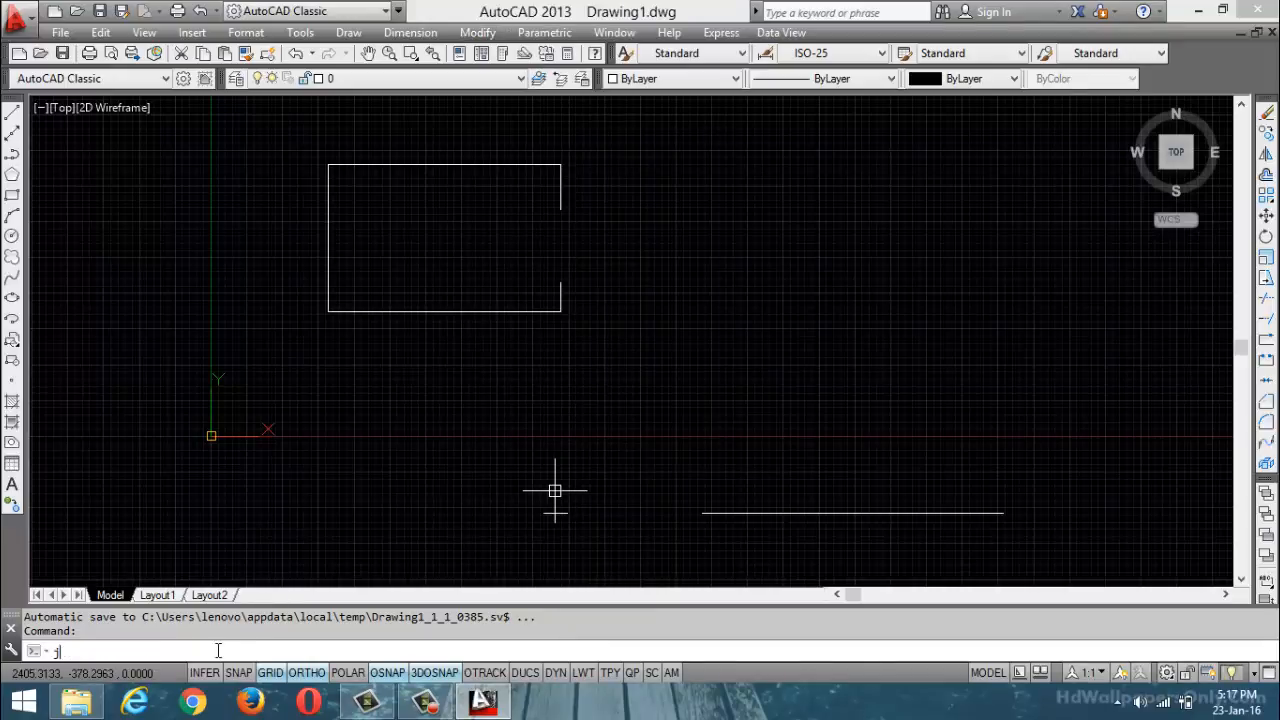
{"action": "type", "text": "j"}
{"action": "key", "text": "Return"}
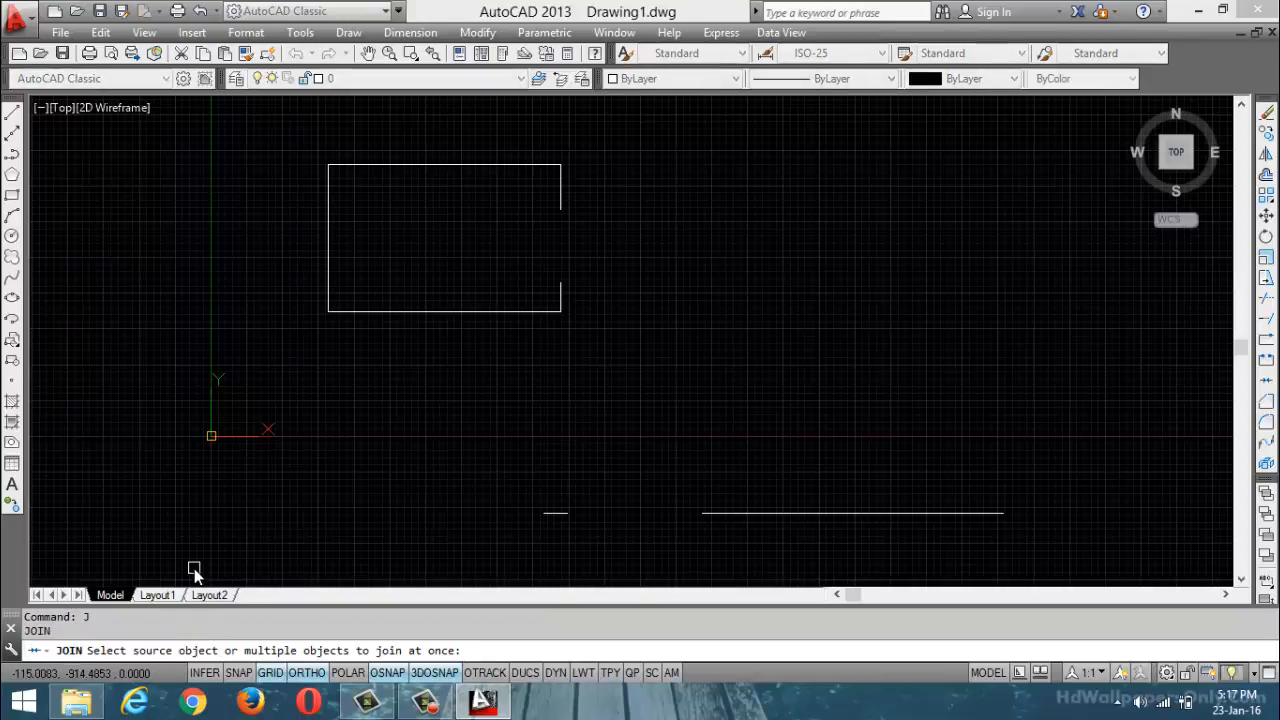
{"action": "left_click", "coordinate": [554, 516]}
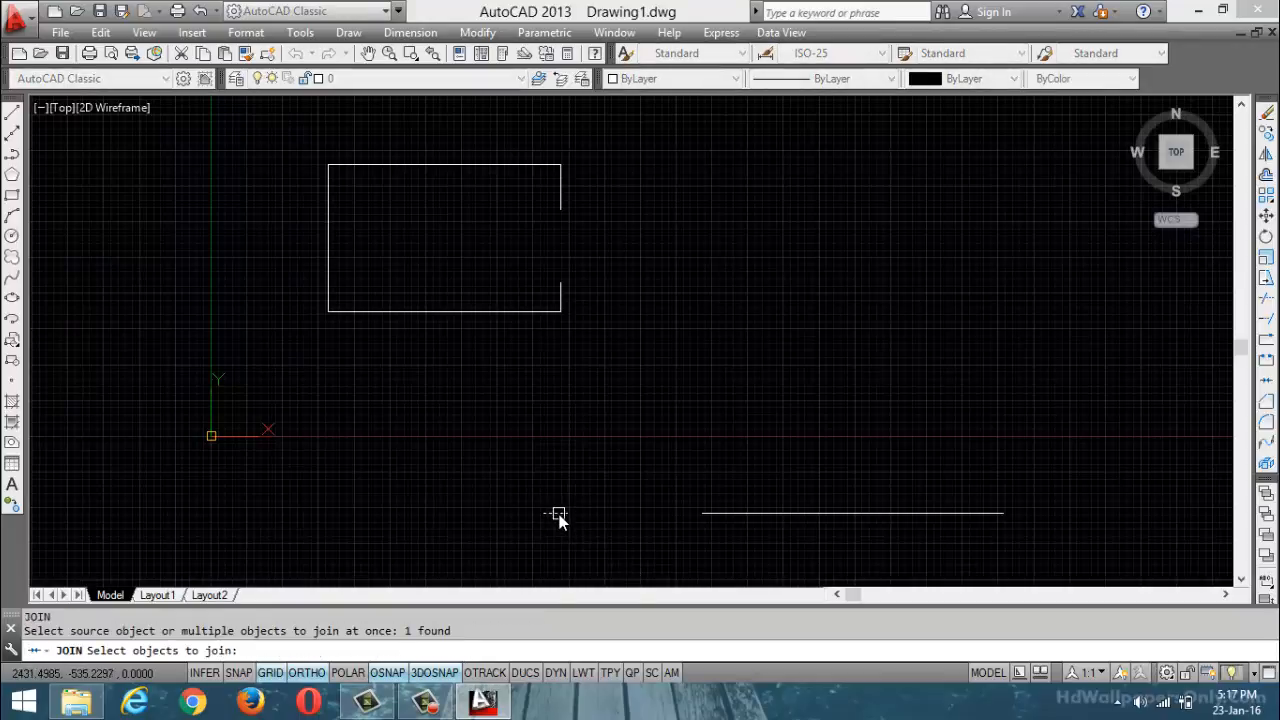
{"action": "left_click", "coordinate": [743, 514]}
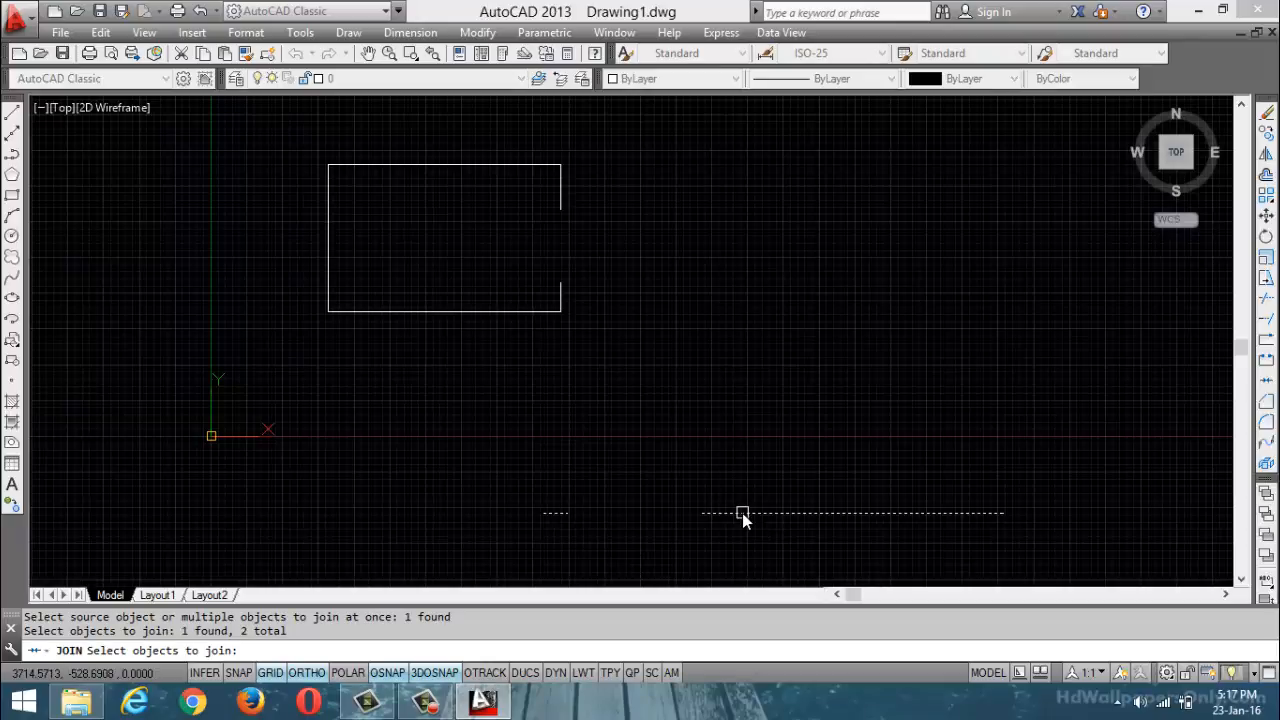
{"action": "key", "text": "Return"}
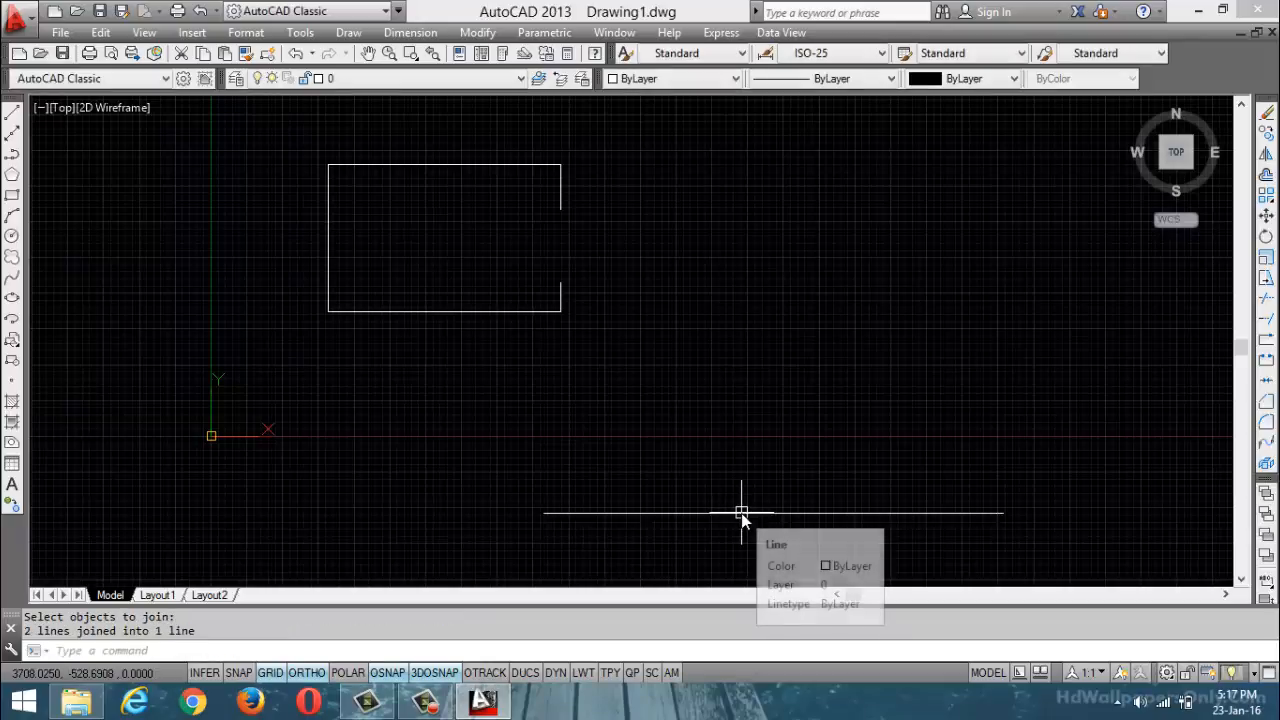
{"action": "type", "text": "j"}
{"action": "key", "text": "Return"}
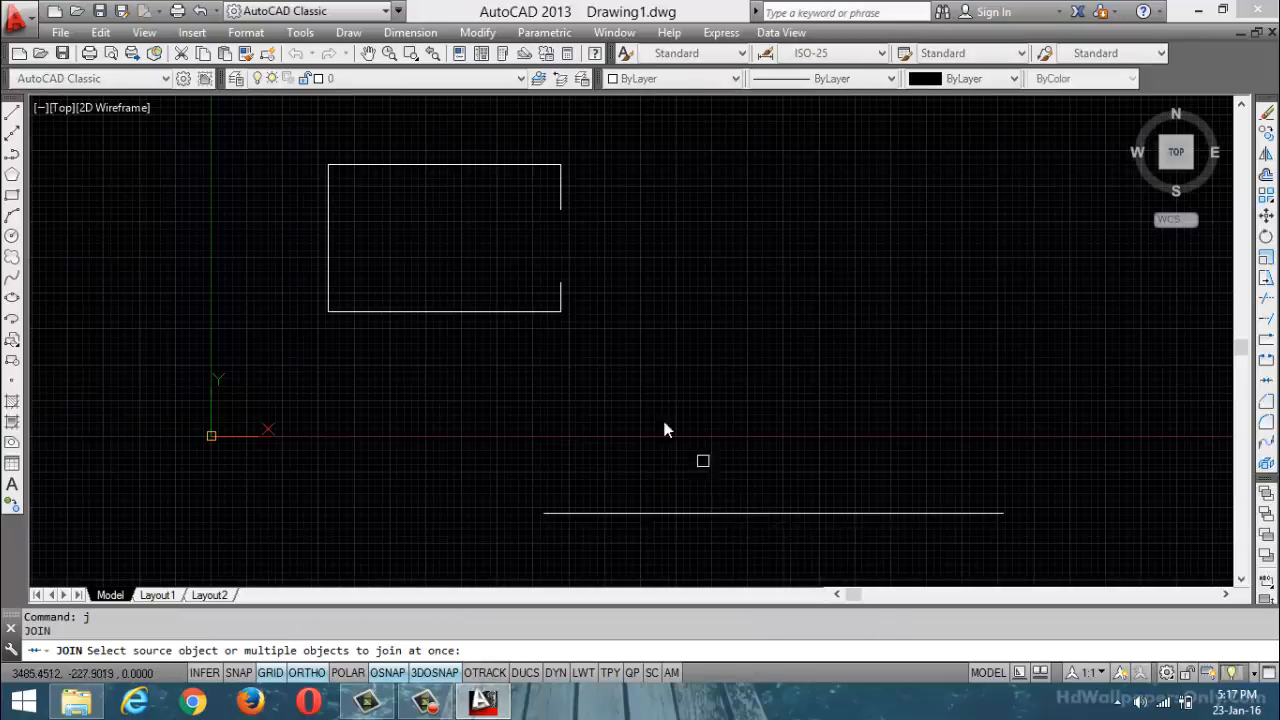
{"action": "left_click", "coordinate": [558, 204]}
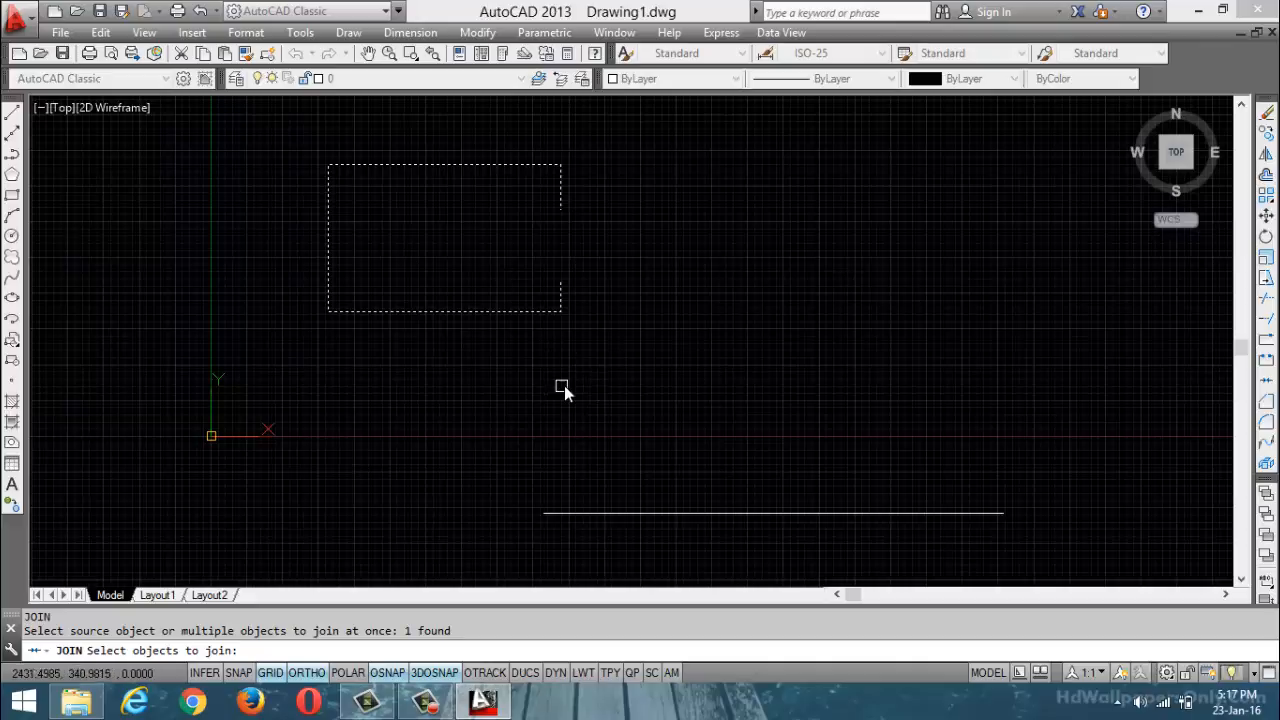
{"action": "key", "text": "Escape"}
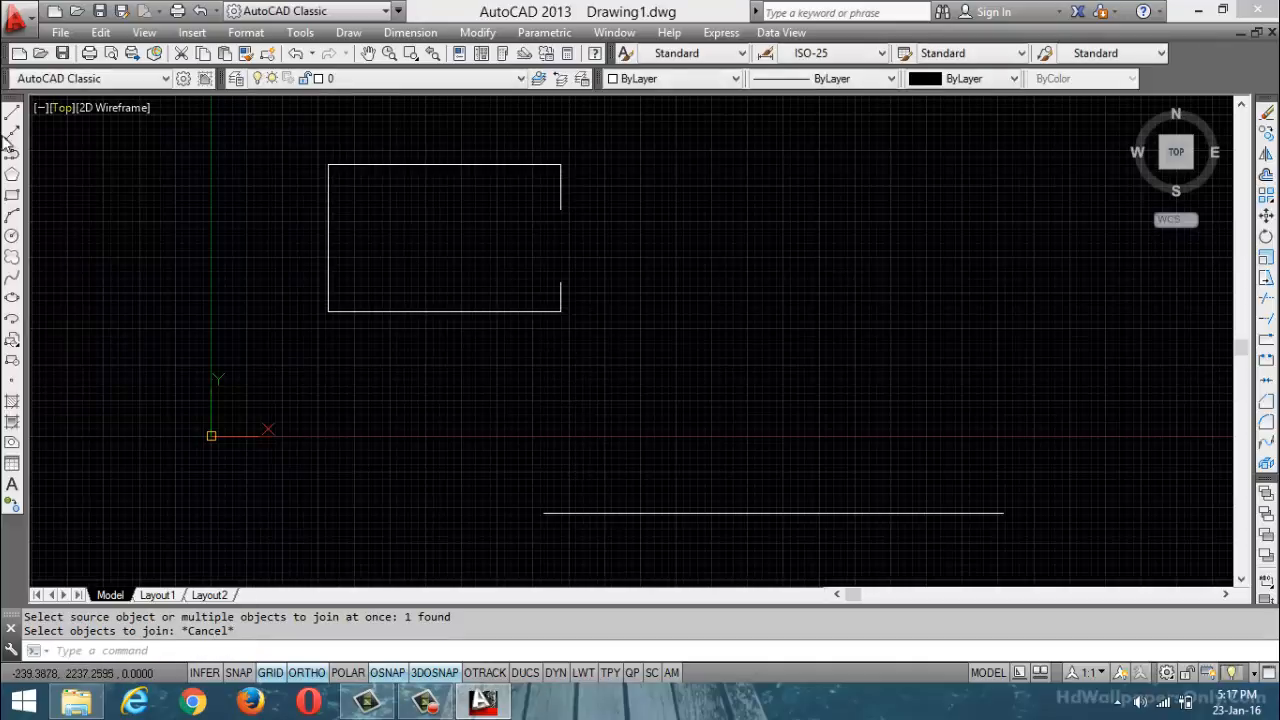
Draw a vertical line between the two open ends on the rectangle's right side to close its gap
{"action": "left_click", "coordinate": [12, 113]}
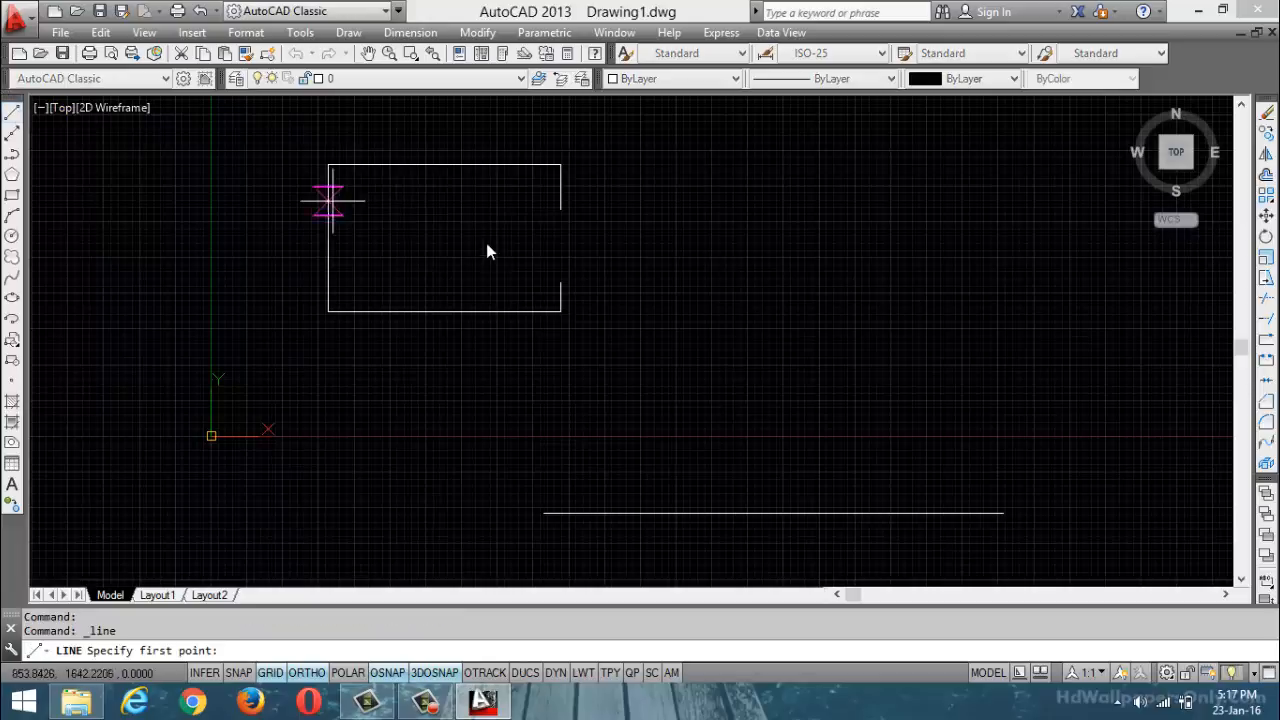
{"action": "left_click", "coordinate": [560, 210]}
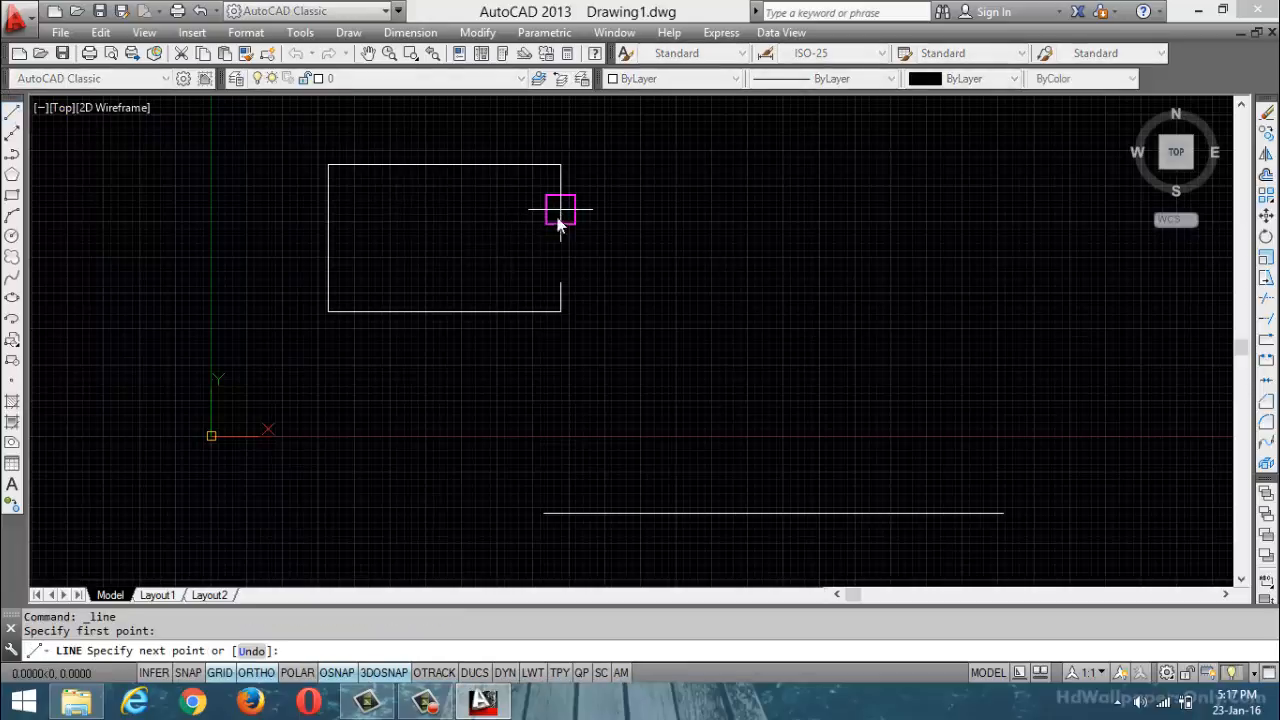
{"action": "left_click", "coordinate": [560, 283]}
{"action": "key", "text": "Escape"}
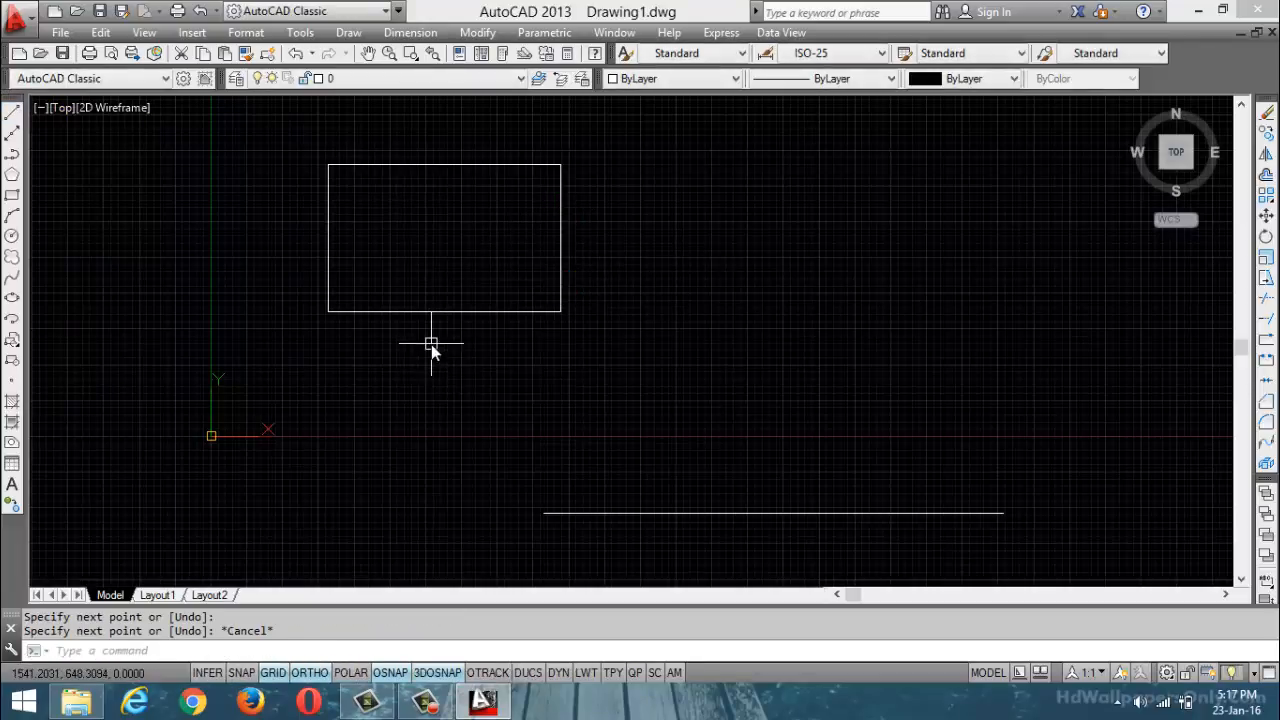
Undo the line closing the rectangle's gap and the join of the horizontal line pieces
{"action": "key", "text": "ctrl+z"}
{"action": "key", "text": "ctrl+z"}
{"action": "key", "text": "ctrl+z"}
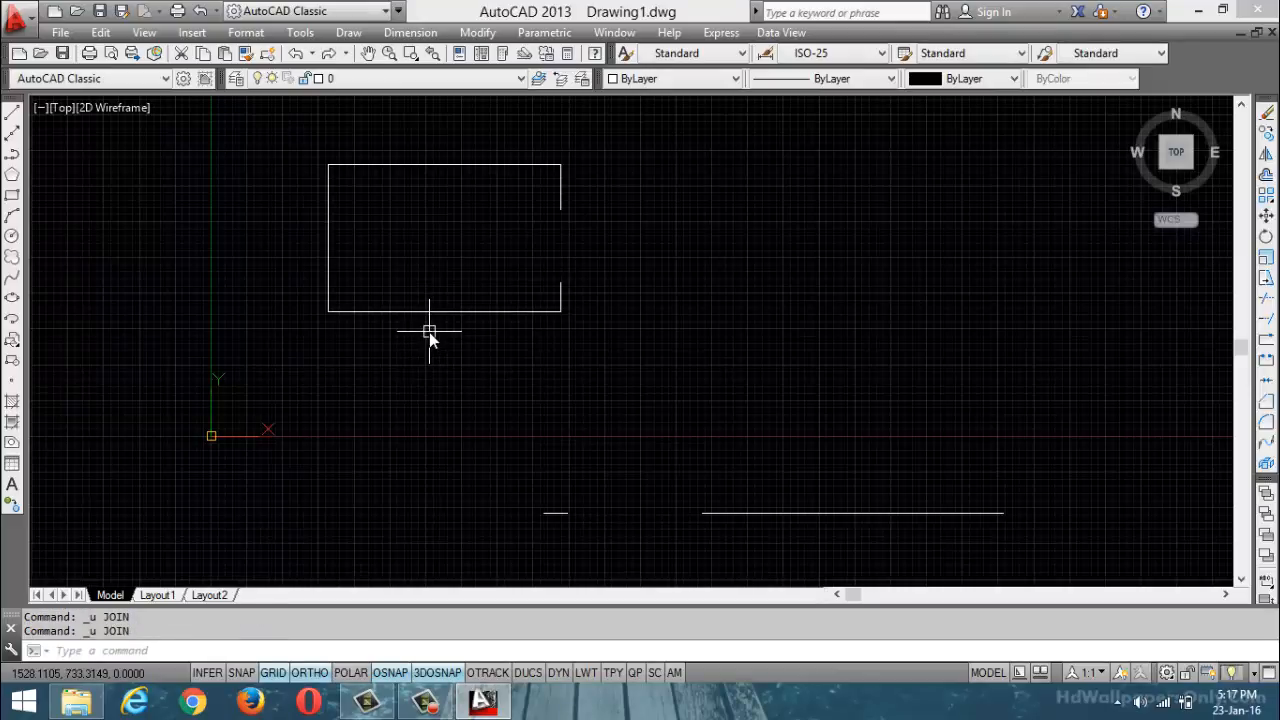
Join the horizontal line pieces by confirming the short left piece as the source and adding the long right piece
{"action": "type", "text": "j"}
{"action": "key", "text": "Return"}
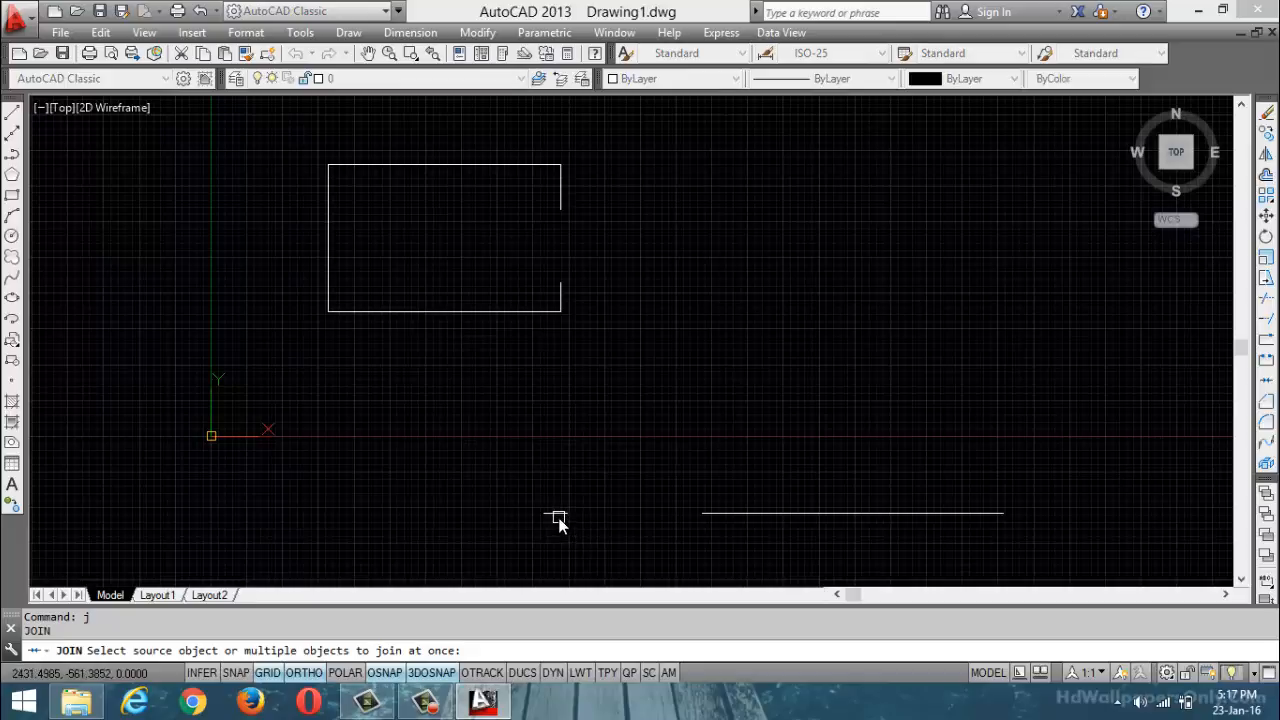
{"action": "left_click", "coordinate": [558, 518]}
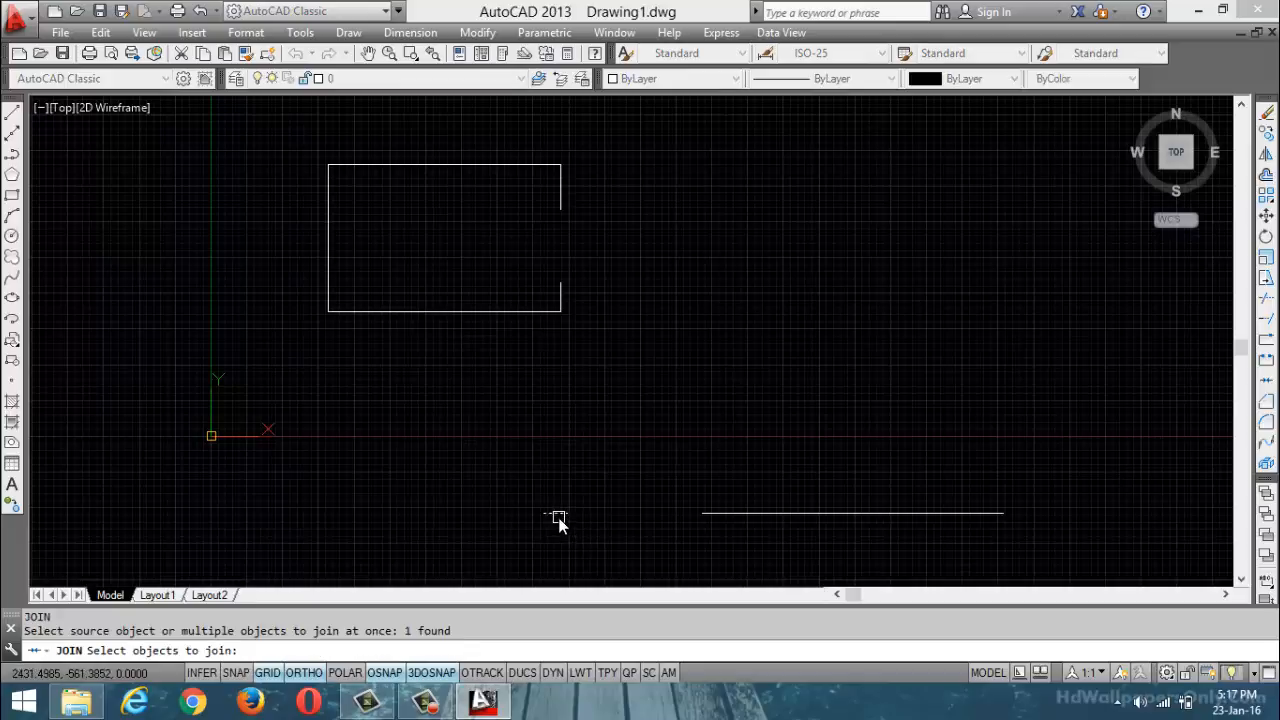
{"action": "key", "text": "Return"}
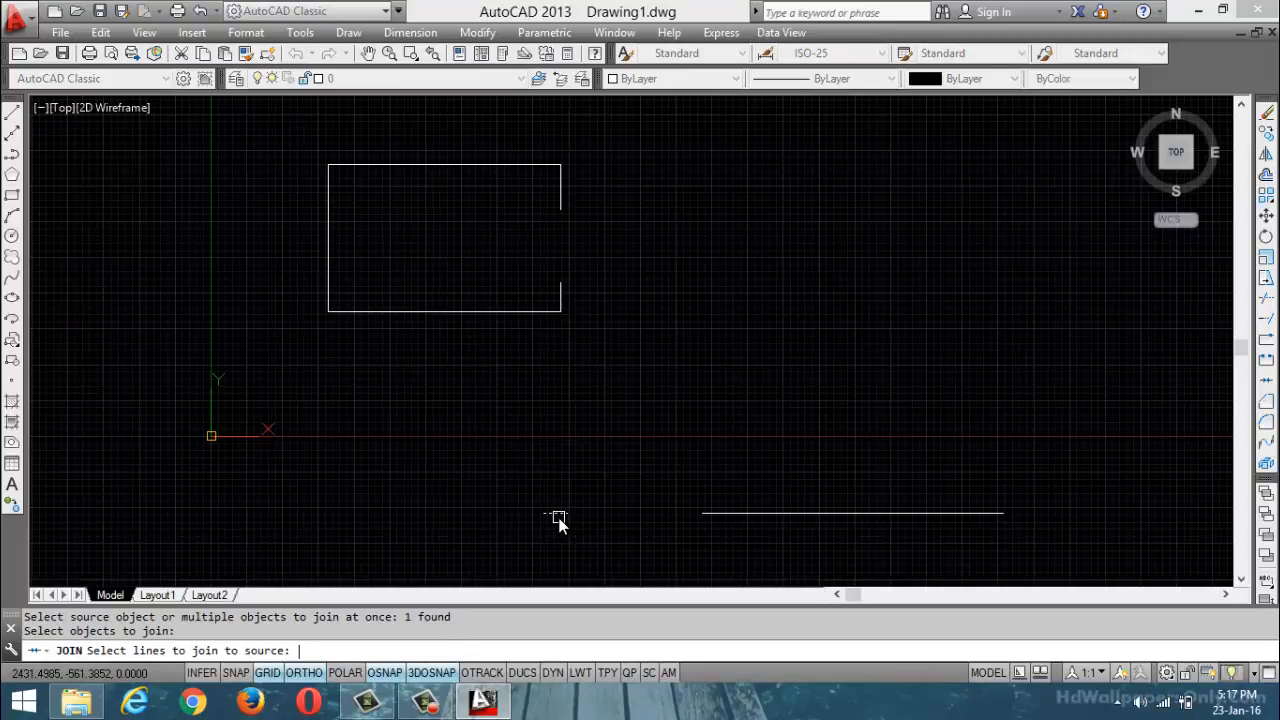
{"action": "left_click", "coordinate": [721, 518]}
{"action": "key", "text": "Return"}
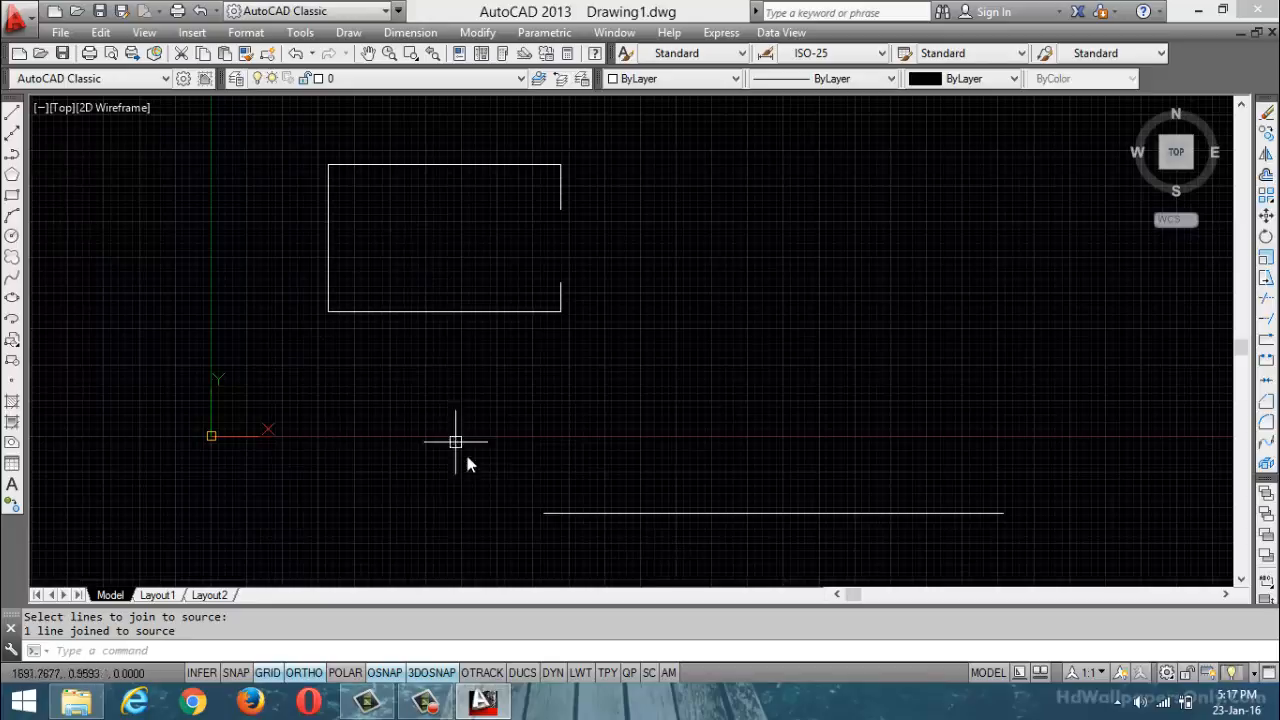
{"action": "left_click", "coordinate": [474, 703]}
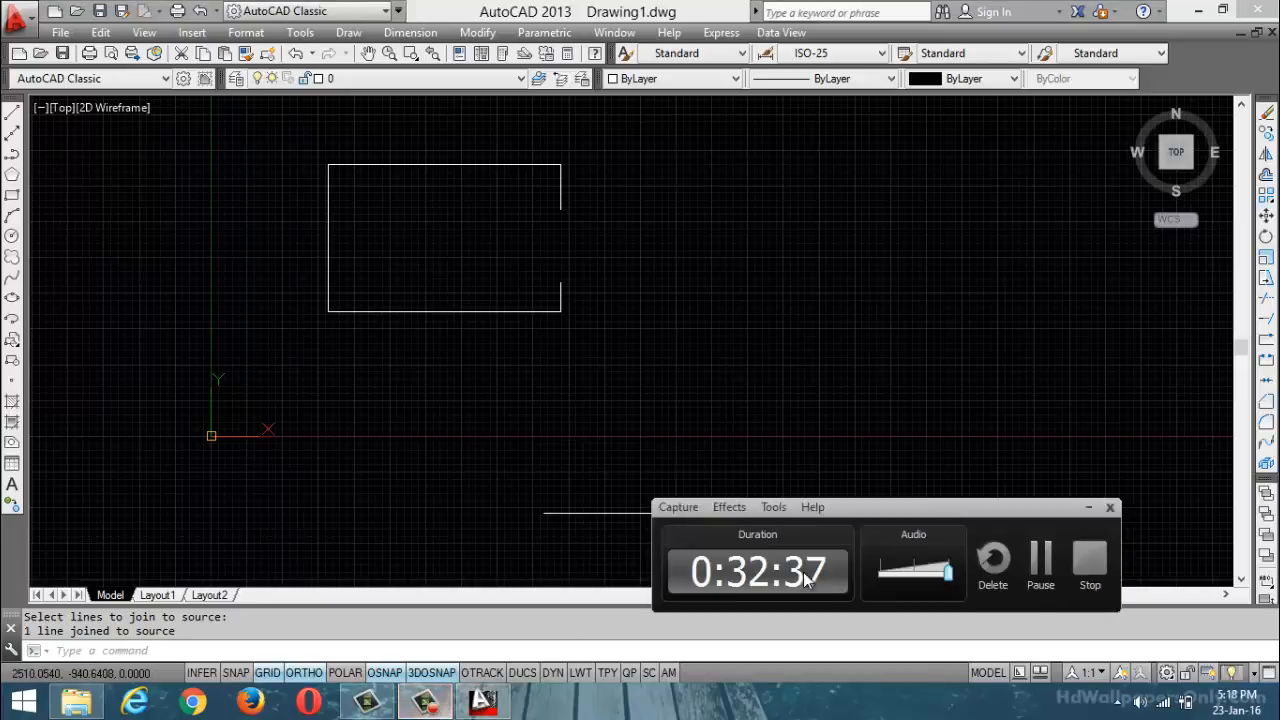
{"action": "left_click", "coordinate": [1038, 566]}
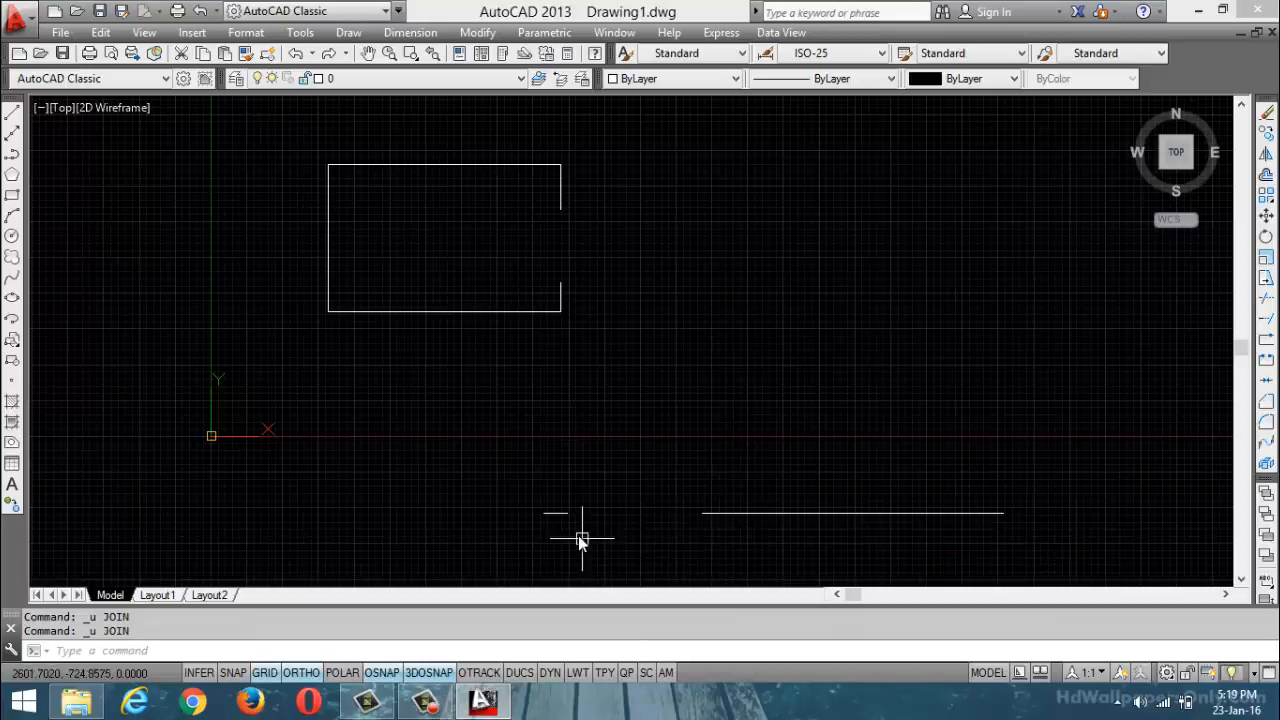
Draw an inclined line with polar tracking on, rising to the right from above the gap in the horizontal line
{"action": "mouse_move", "coordinate": [574, 527]}
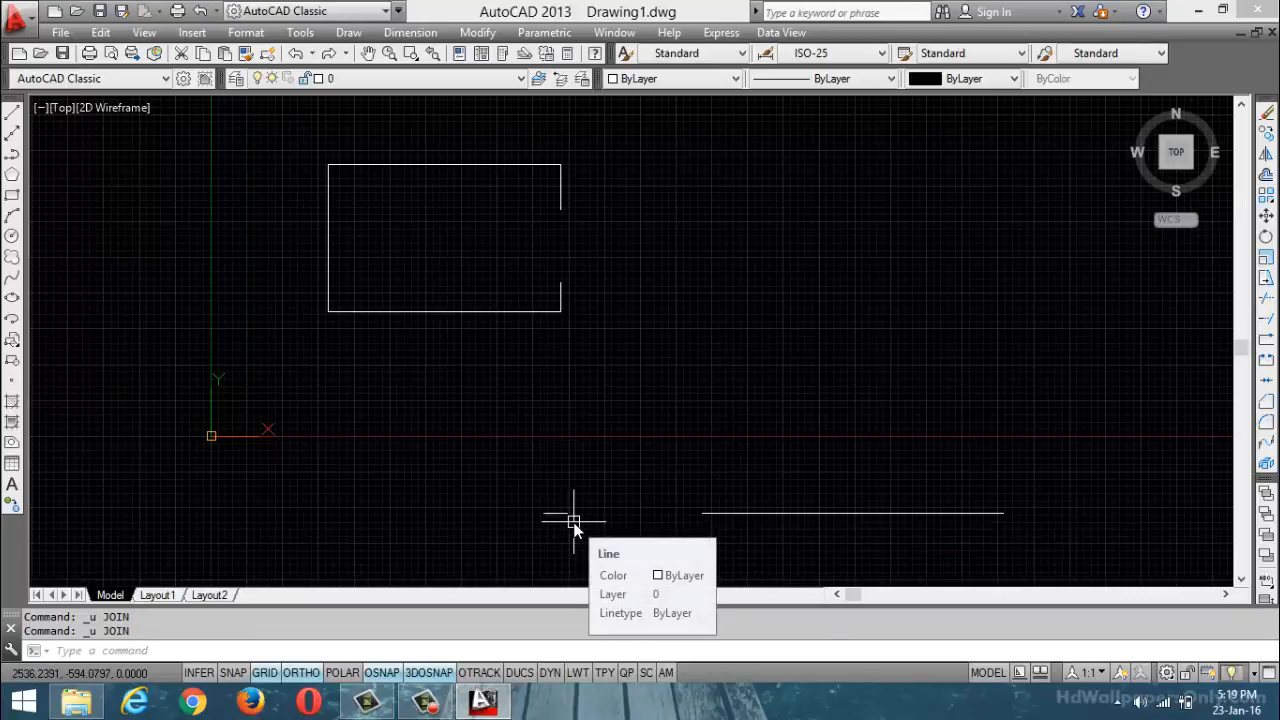
{"action": "left_click", "coordinate": [12, 112]}
{"action": "left_click", "coordinate": [599, 399]}
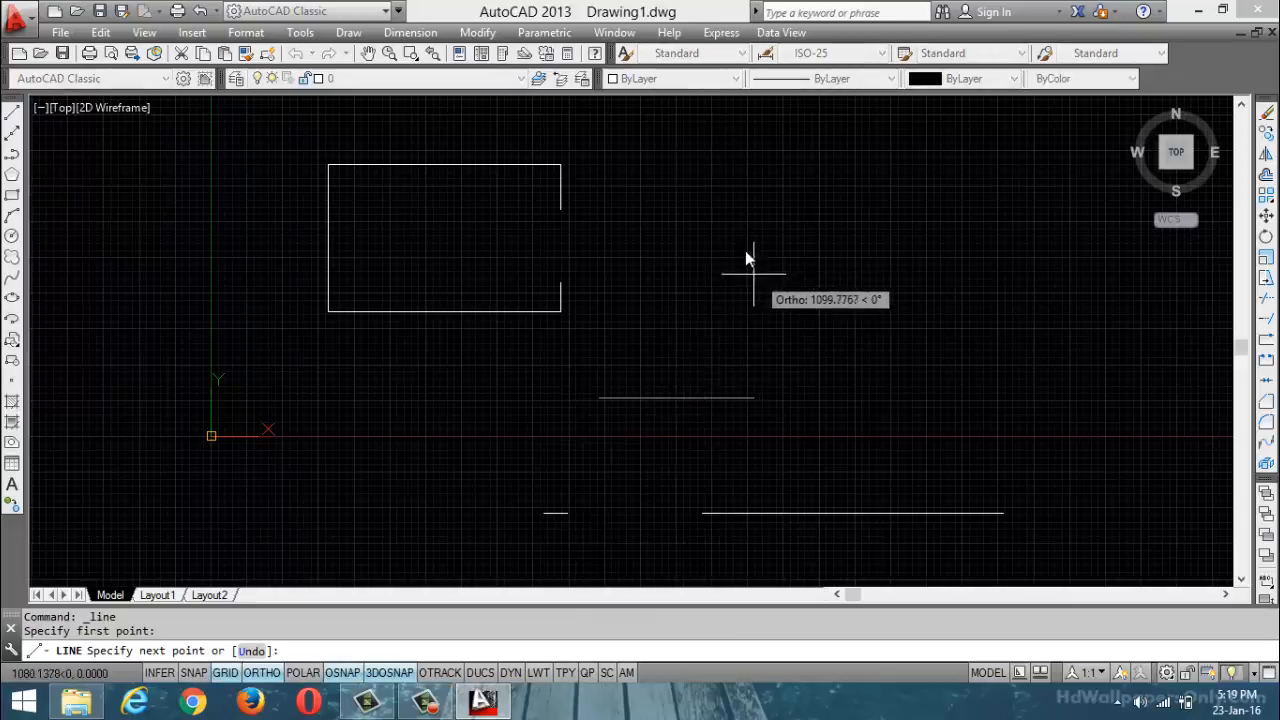
{"action": "left_click", "coordinate": [303, 672]}
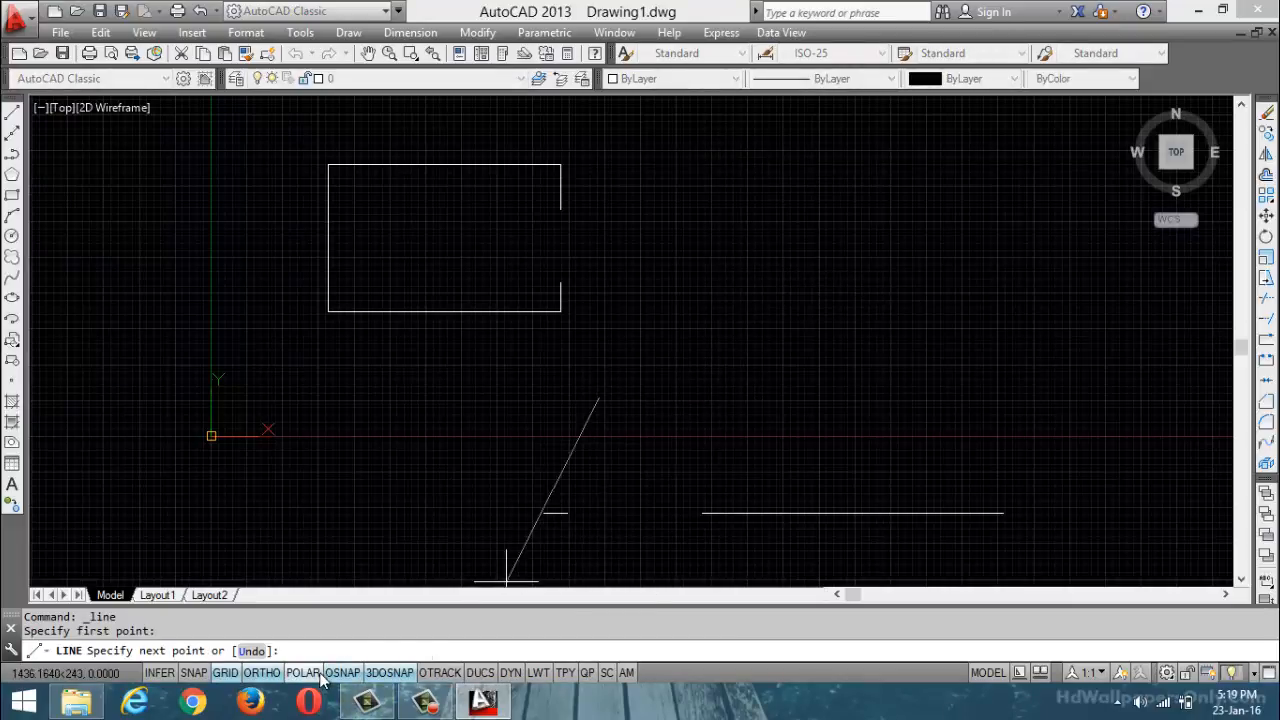
{"action": "left_click", "coordinate": [790, 250]}
{"action": "key", "text": "Return"}
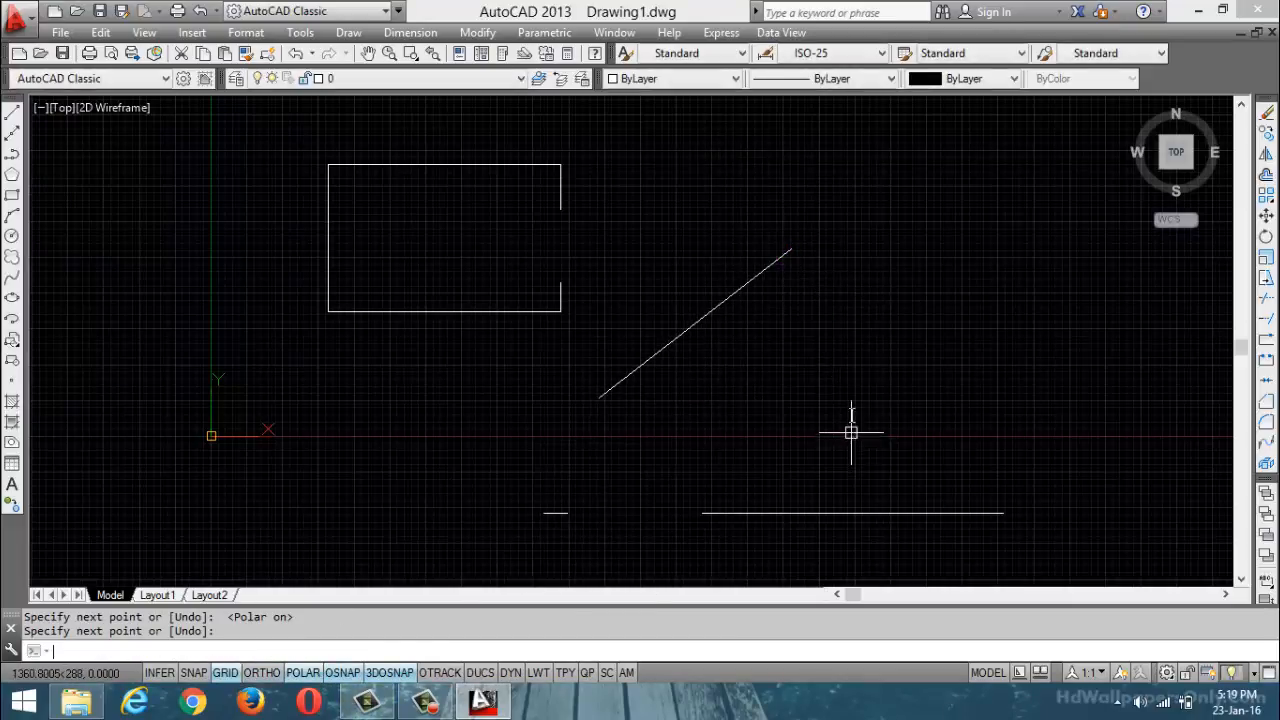
Draw a second, shorter inclined line rising to the right, placed to the right of the first inclined line
{"action": "key", "text": "Return"}
{"action": "left_click", "coordinate": [855, 358]}
{"action": "left_click", "coordinate": [980, 238]}
{"action": "key", "text": "Return"}
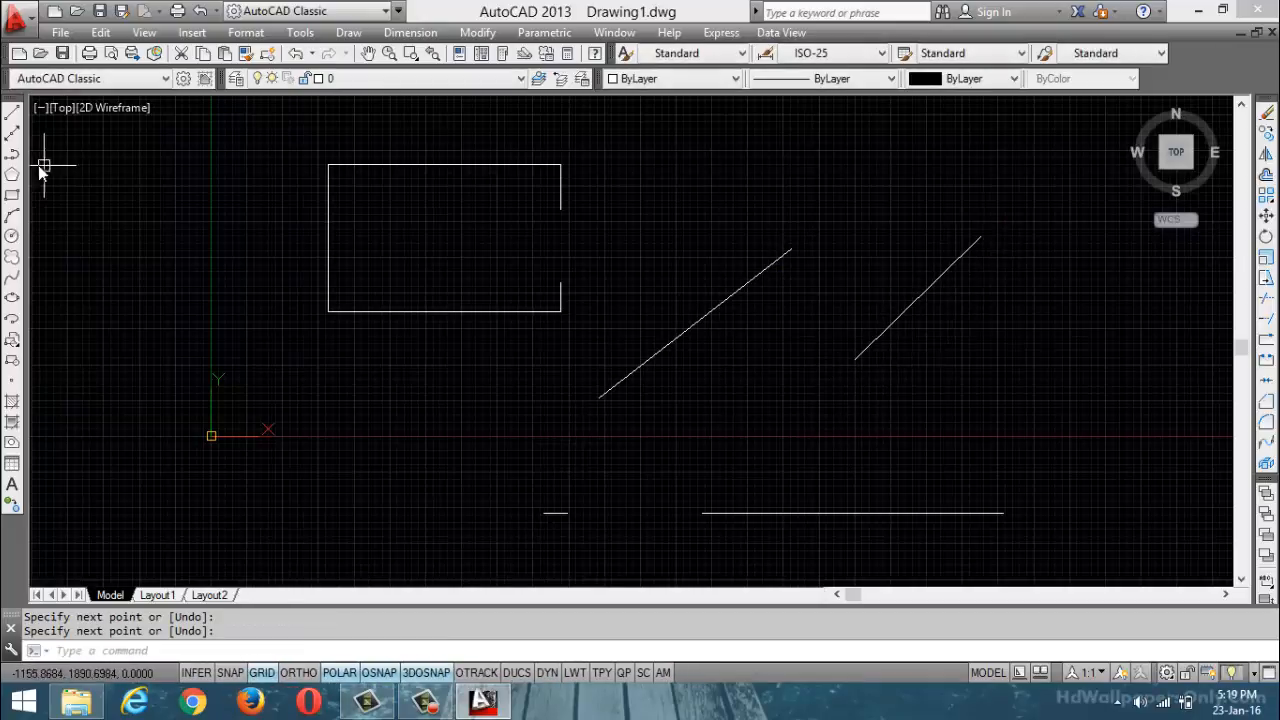
Draw a third, still shorter inclined line rising to the right, placed above the second inclined line
{"action": "left_click", "coordinate": [12, 112]}
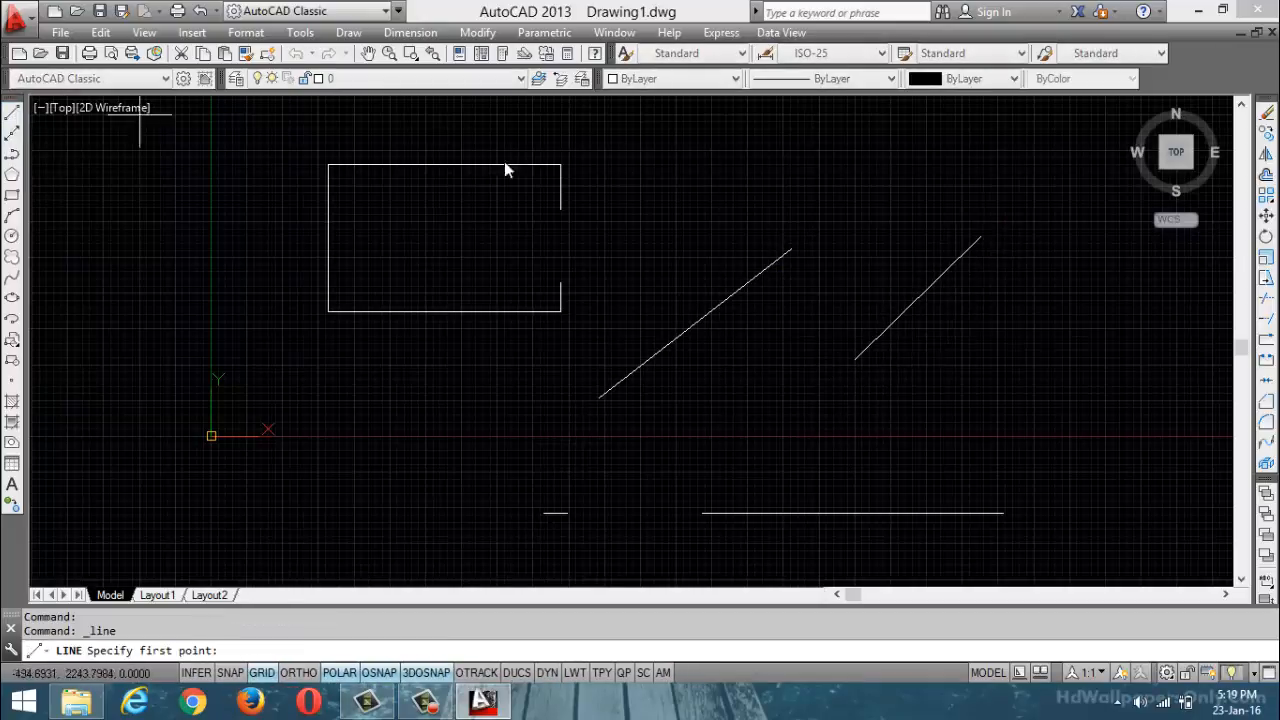
{"action": "left_click", "coordinate": [922, 208]}
{"action": "left_click", "coordinate": [1005, 147]}
{"action": "key", "text": "Escape"}
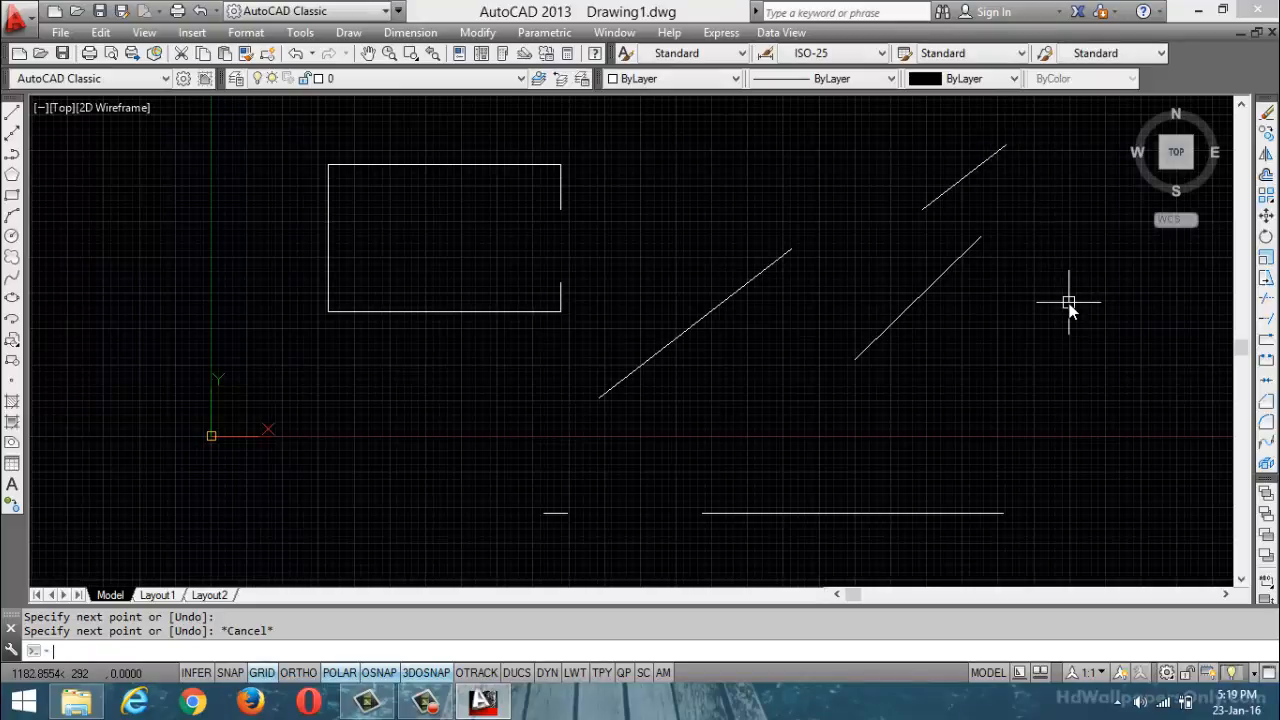
Try to join the long first inclined line with the short inclined line above the second one
{"action": "type", "text": "j"}
{"action": "key", "text": "Return"}
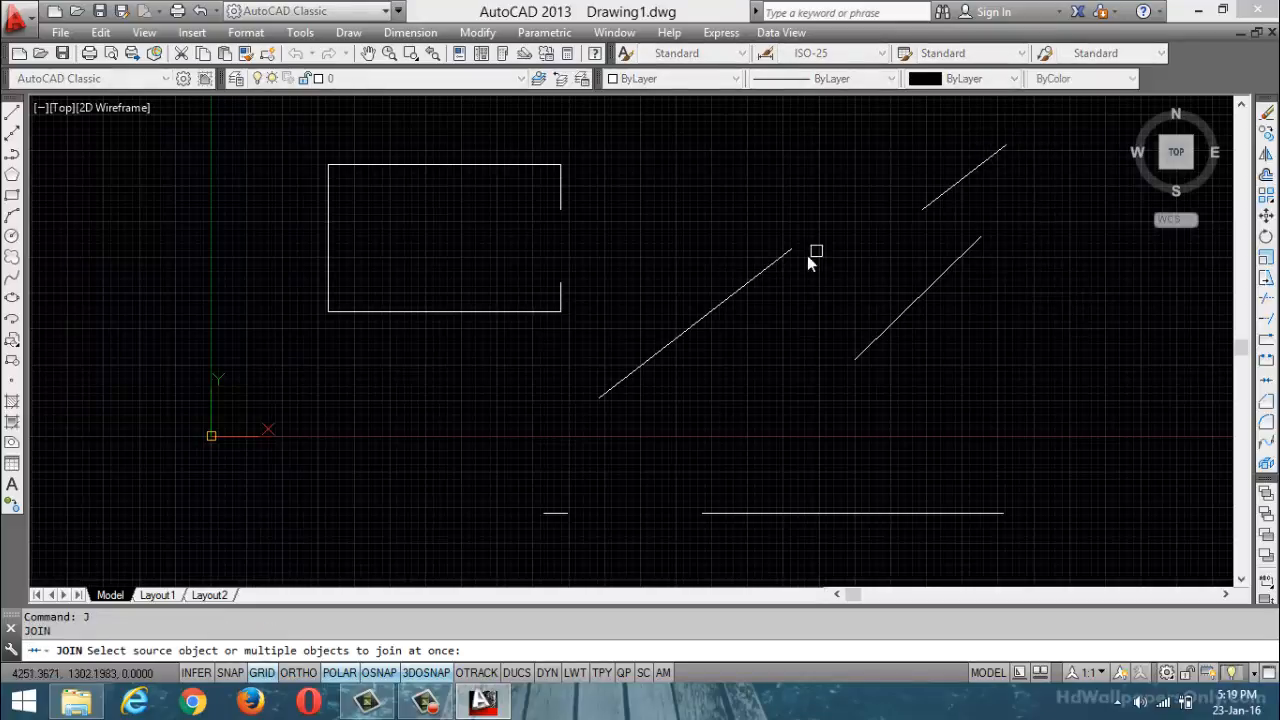
{"action": "left_click", "coordinate": [779, 262]}
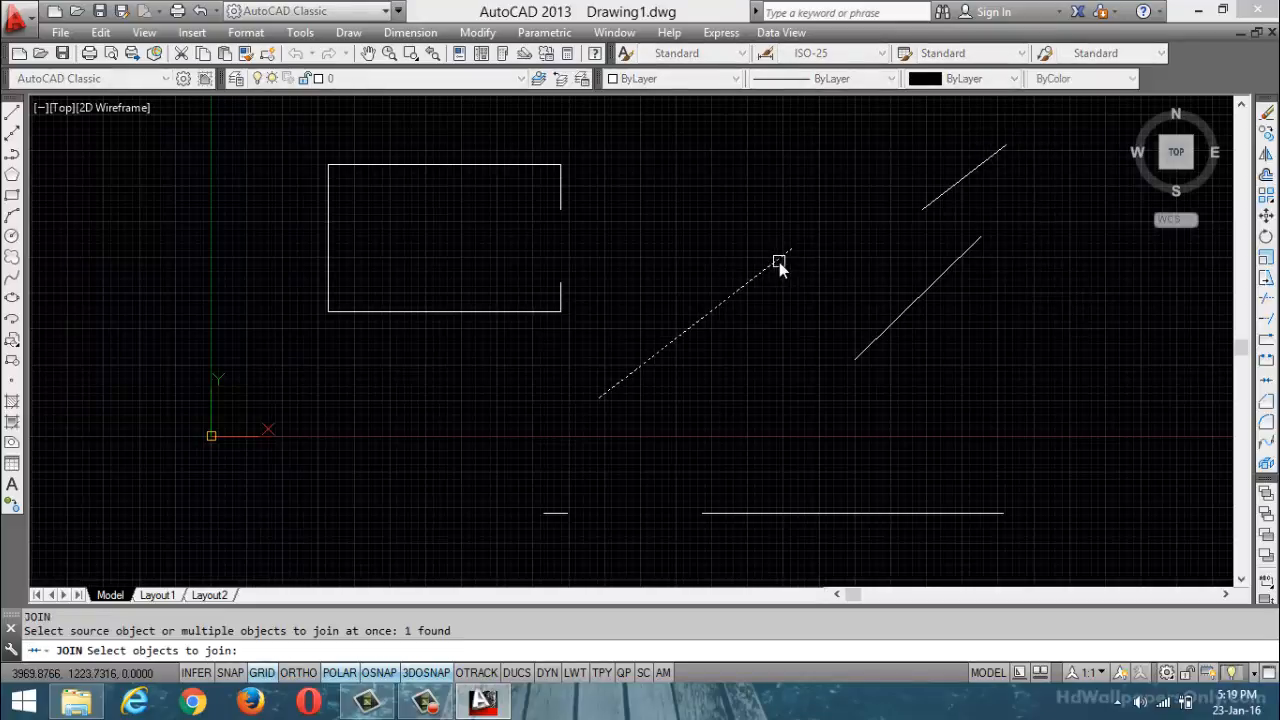
{"action": "left_click", "coordinate": [943, 197]}
{"action": "key", "text": "Return"}
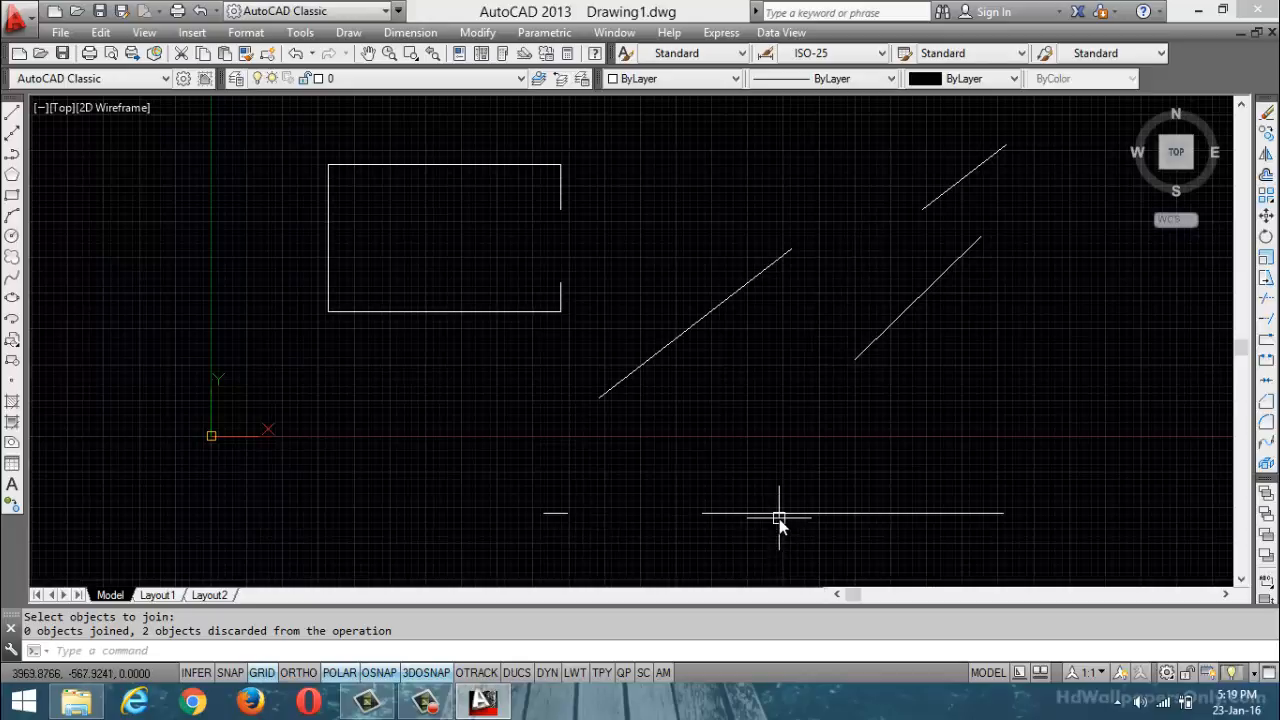
Join the short and long pieces of the horizontal line, with the short piece as the source
{"action": "type", "text": "j"}
{"action": "key", "text": "Return"}
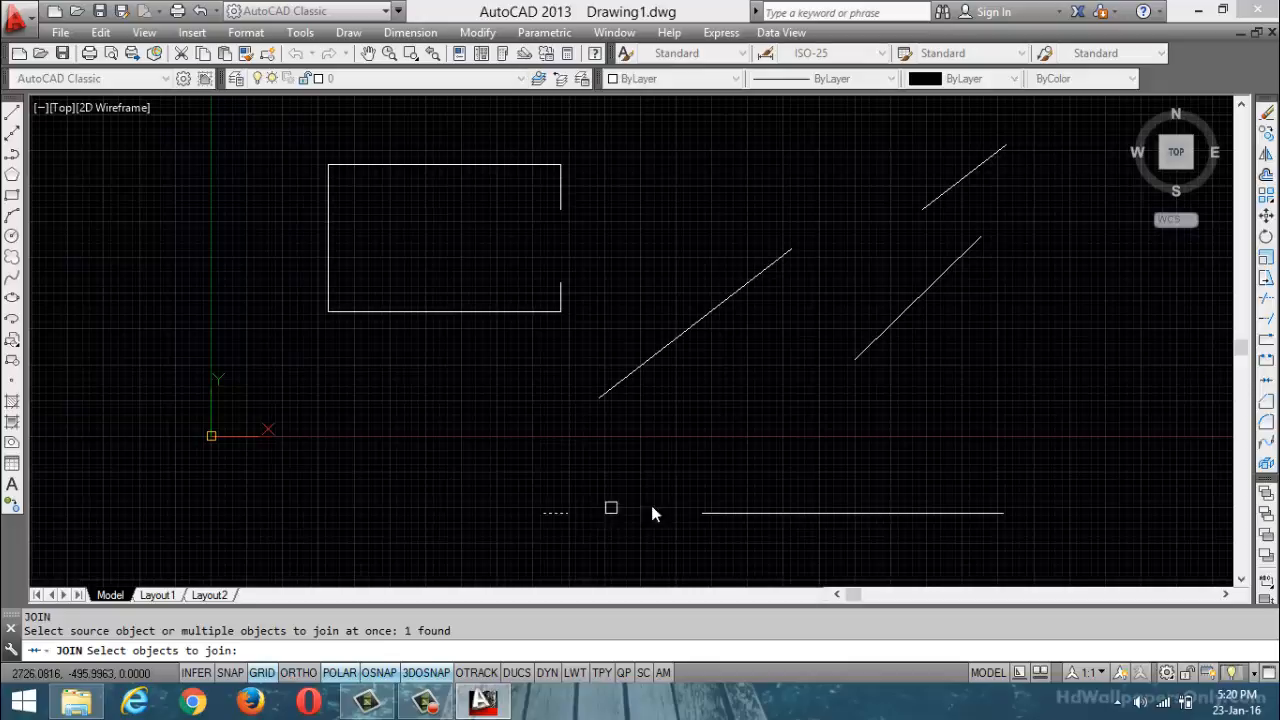
{"action": "left_click", "coordinate": [737, 512]}
{"action": "key", "text": "Return"}
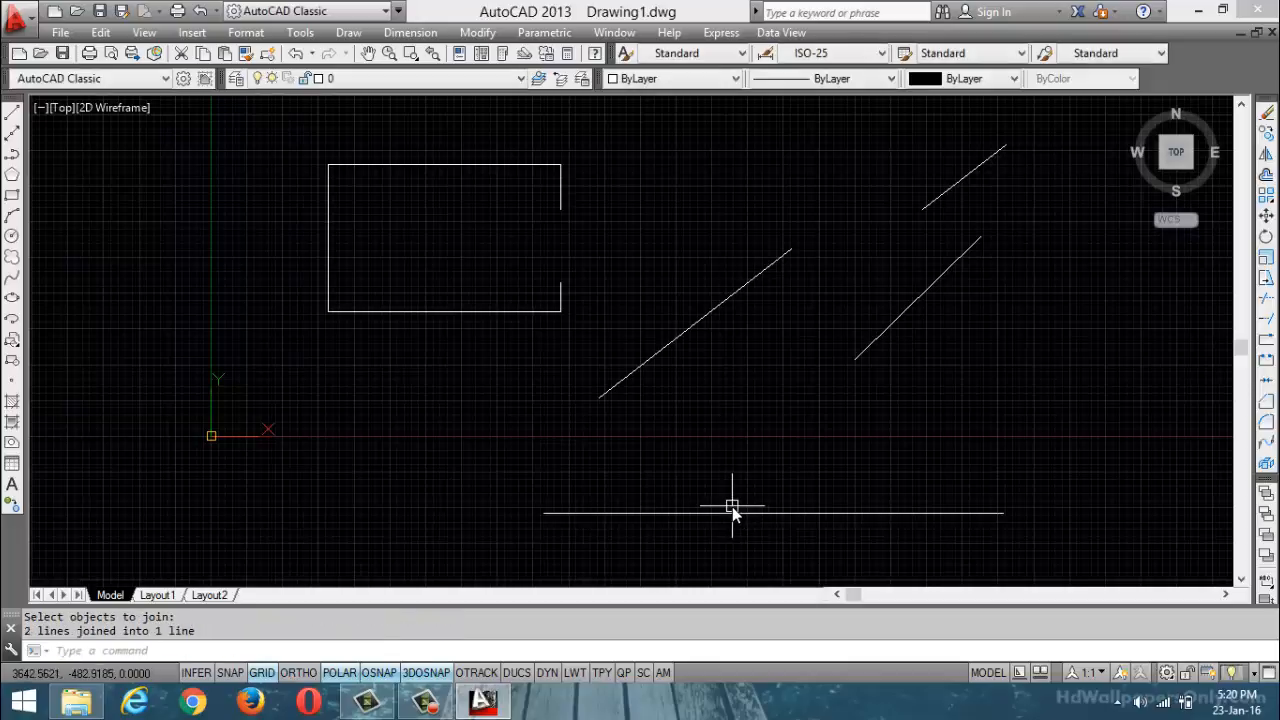
Select the long first inclined line and the short uppermost one to check their alignment, and clear the selection
{"action": "left_click", "coordinate": [766, 262]}
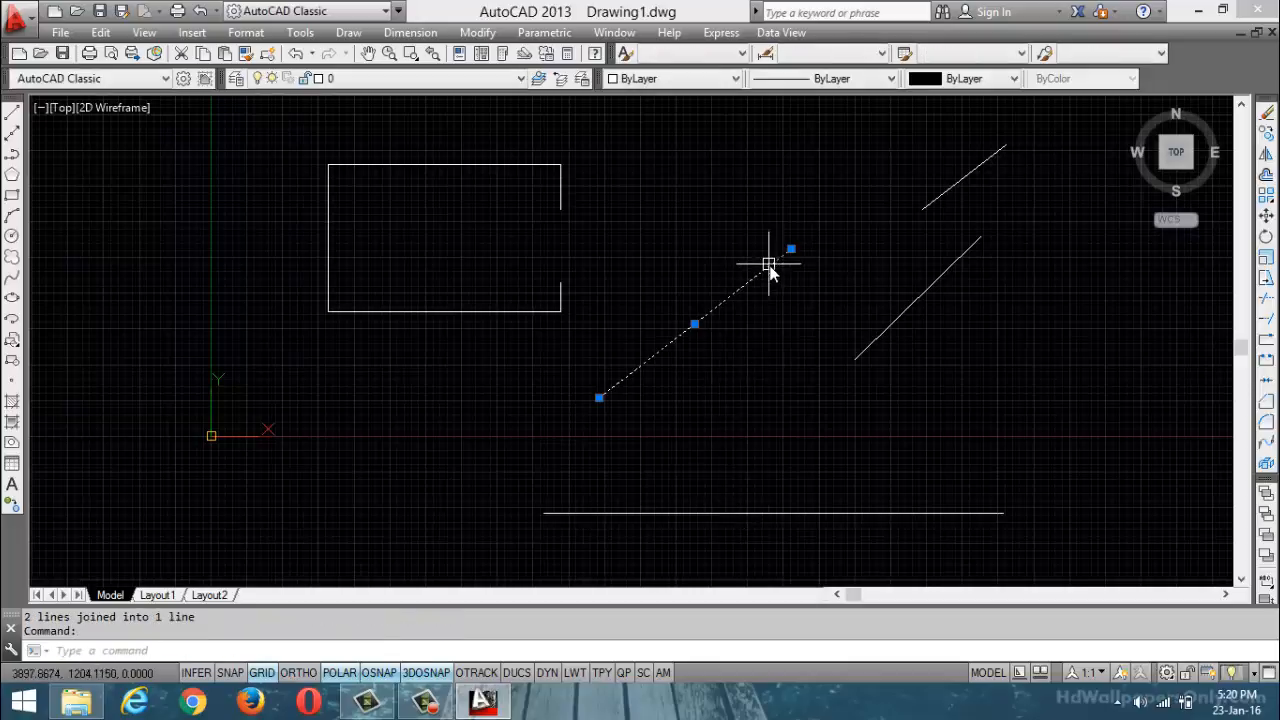
{"action": "left_click", "coordinate": [933, 201]}
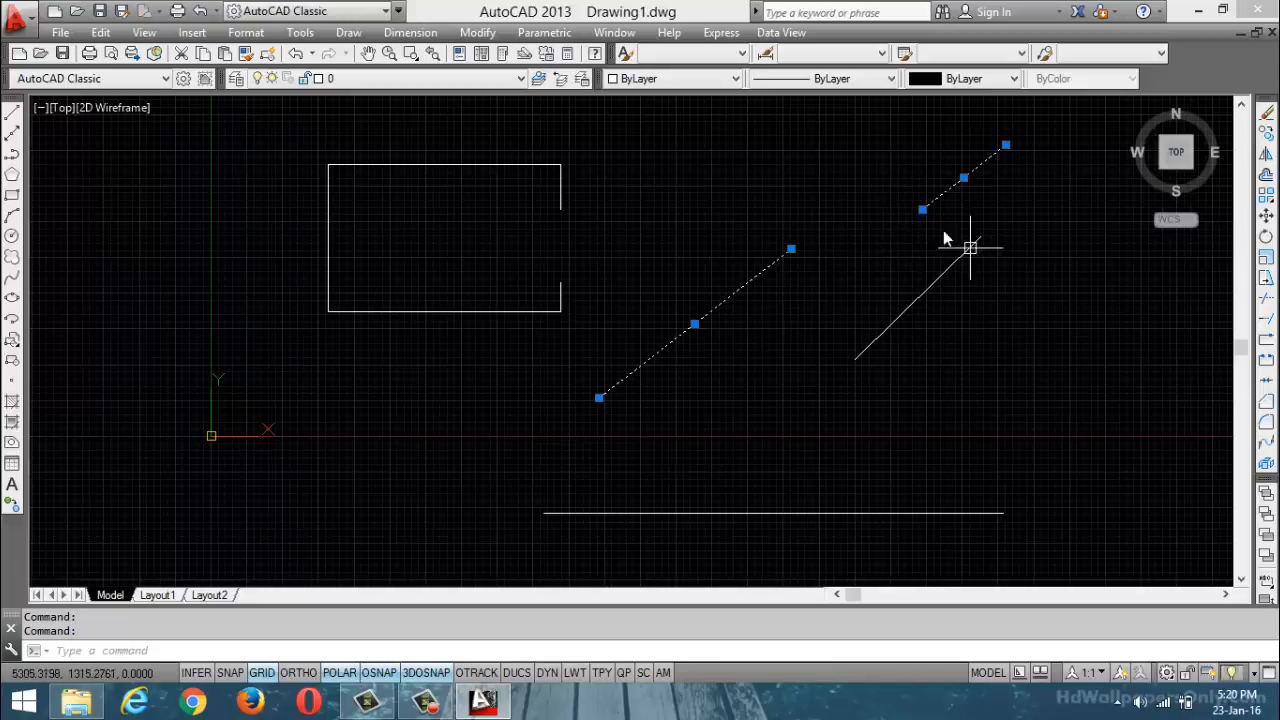
{"action": "key", "text": "Escape"}
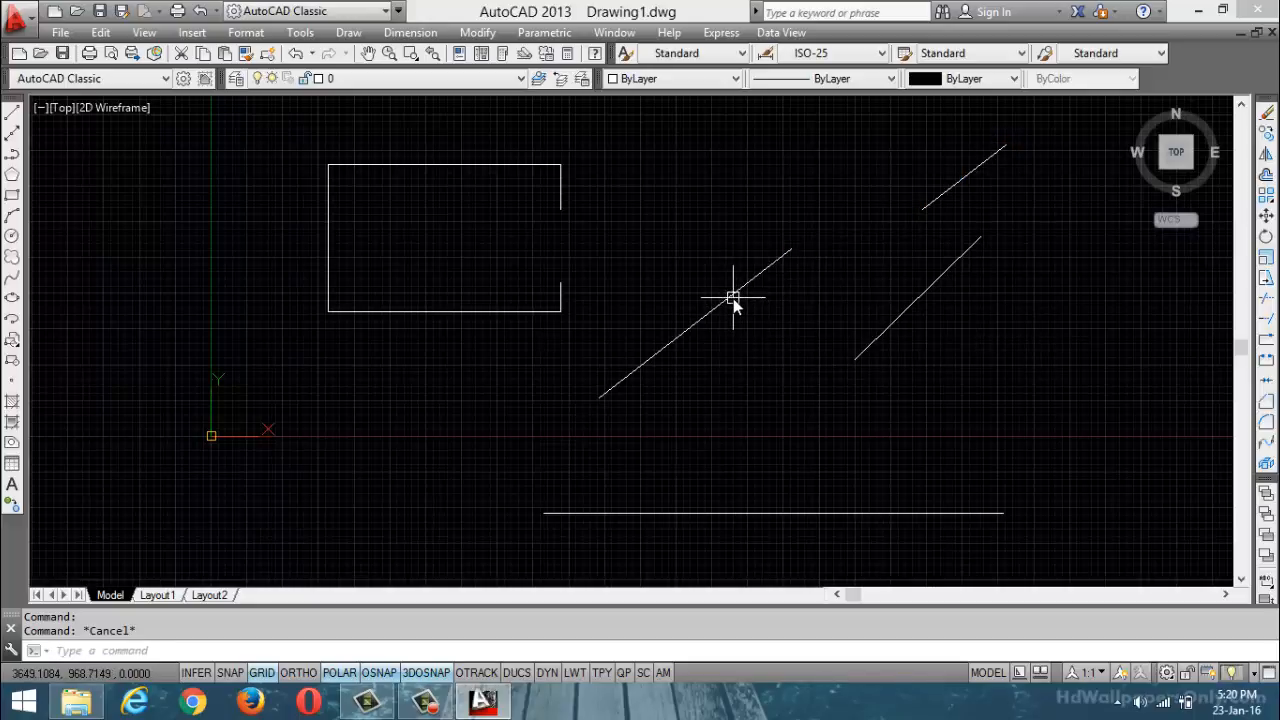
{"action": "mouse_move", "coordinate": [733, 298]}
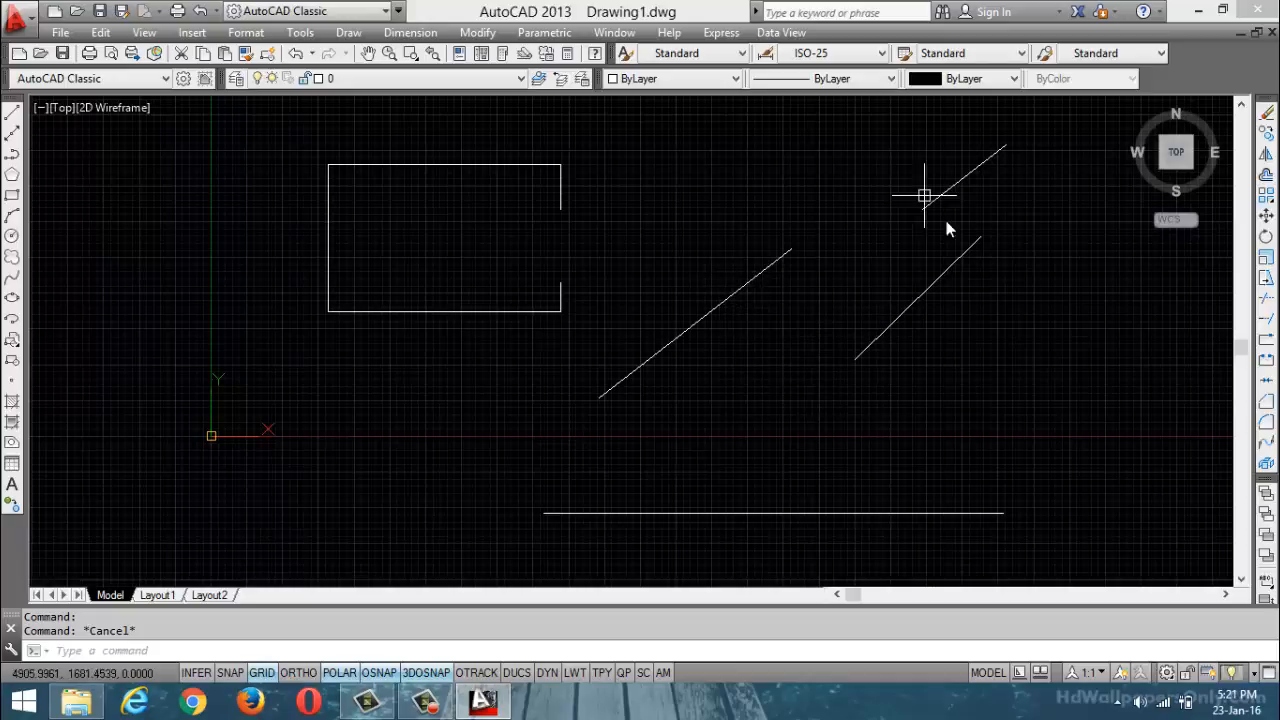
{"action": "left_click", "coordinate": [477, 33]}
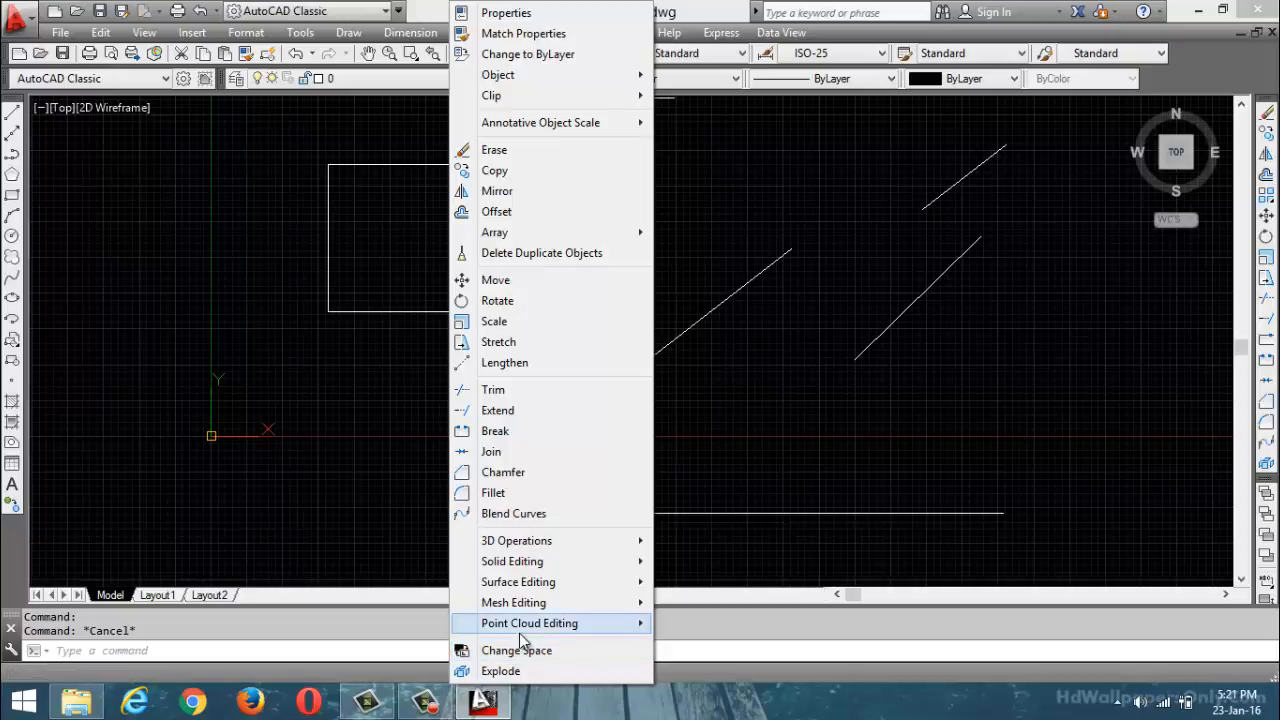
{"action": "mouse_move", "coordinate": [519, 634]}
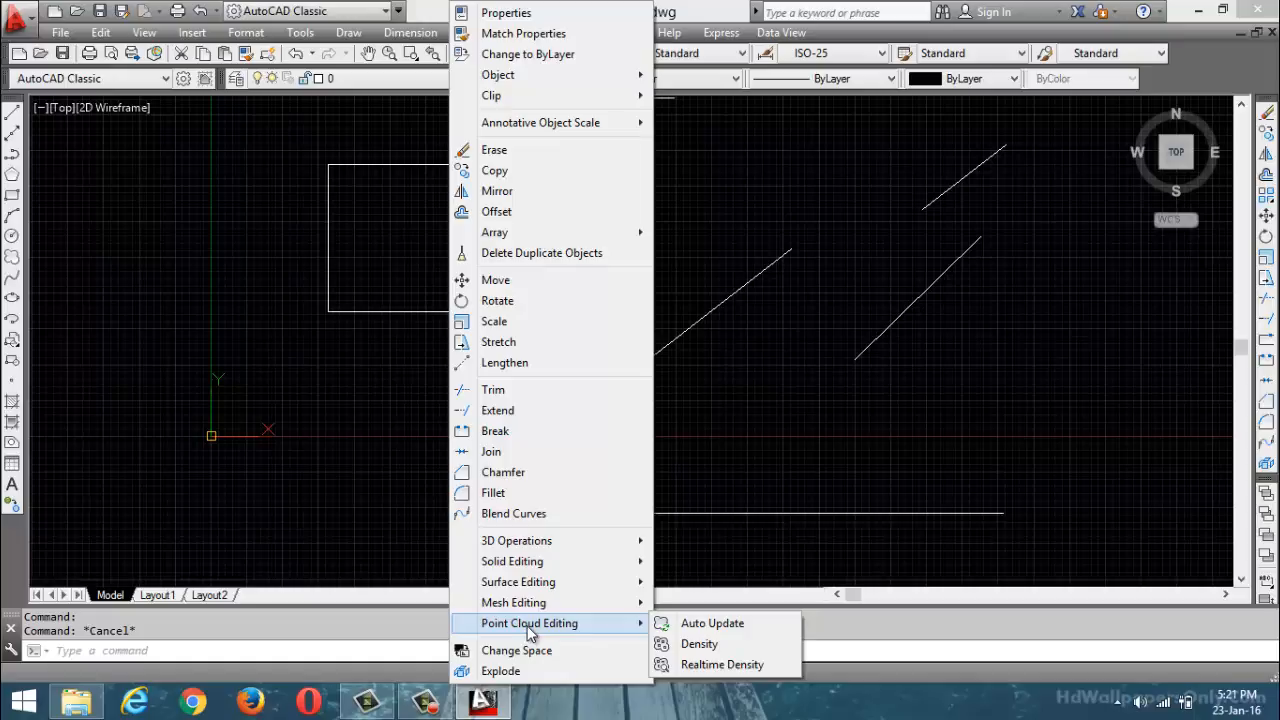
{"action": "left_click", "coordinate": [702, 581]}
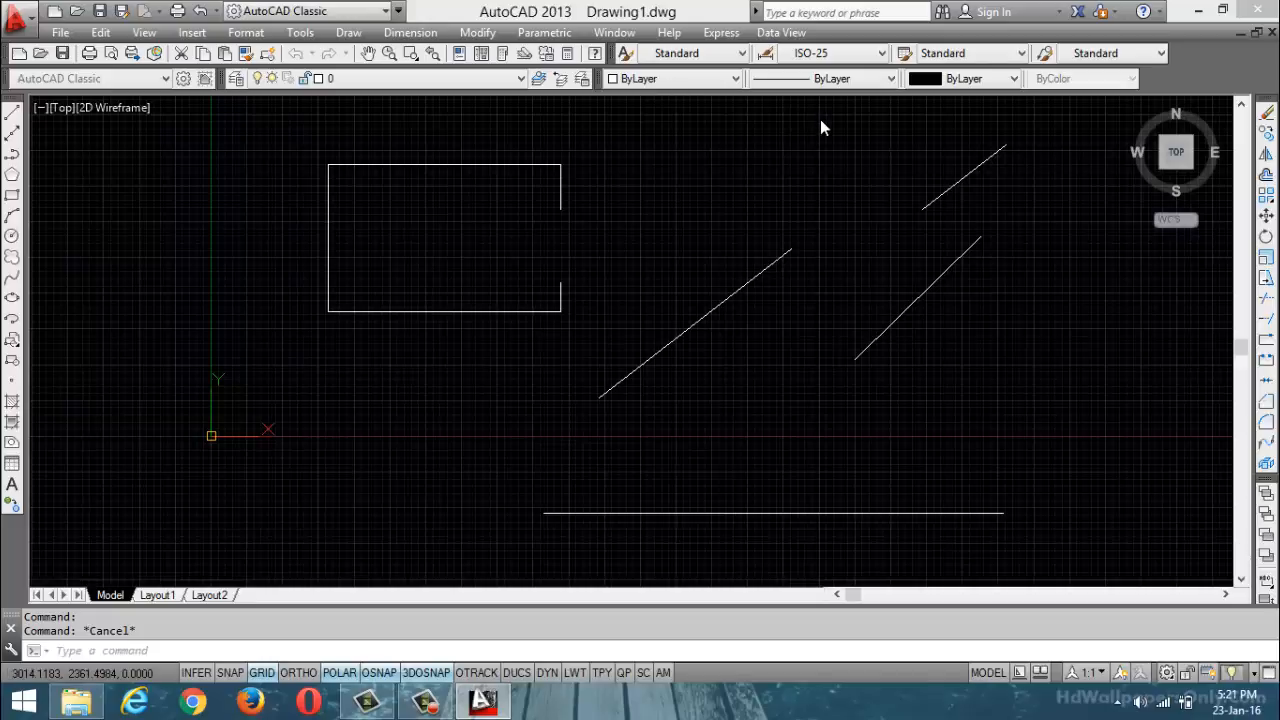
Erase all objects in the drawing and draw a nearly square rectangle above and to the right of the origin
{"action": "key", "text": "ctrl+a"}
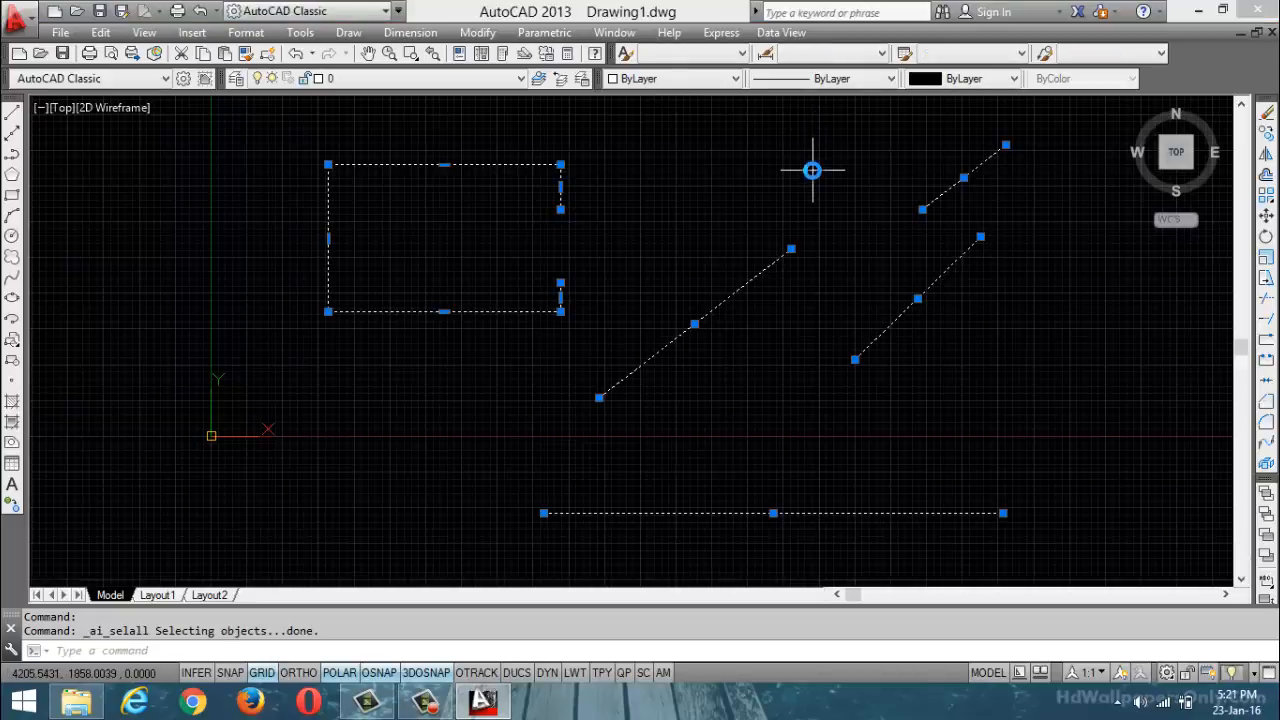
{"action": "key", "text": "Delete"}
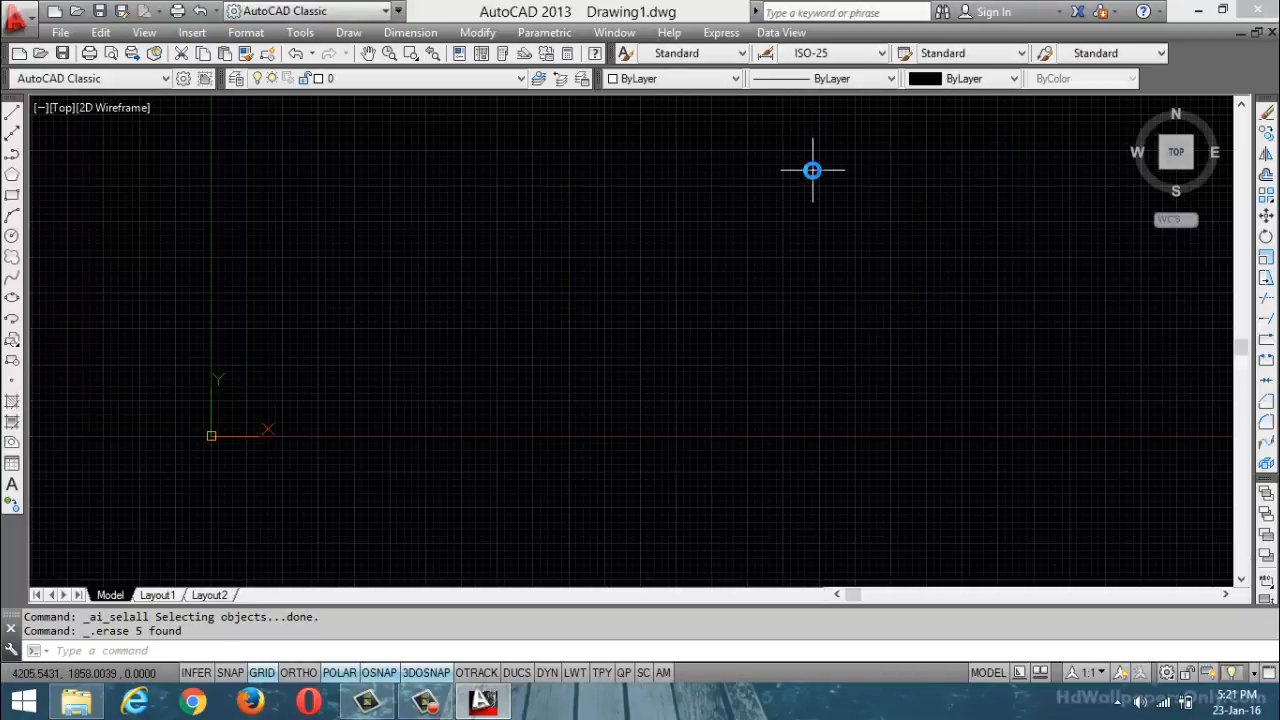
{"action": "left_click", "coordinate": [12, 195]}
{"action": "left_click", "coordinate": [307, 186]}
{"action": "left_click", "coordinate": [517, 389]}
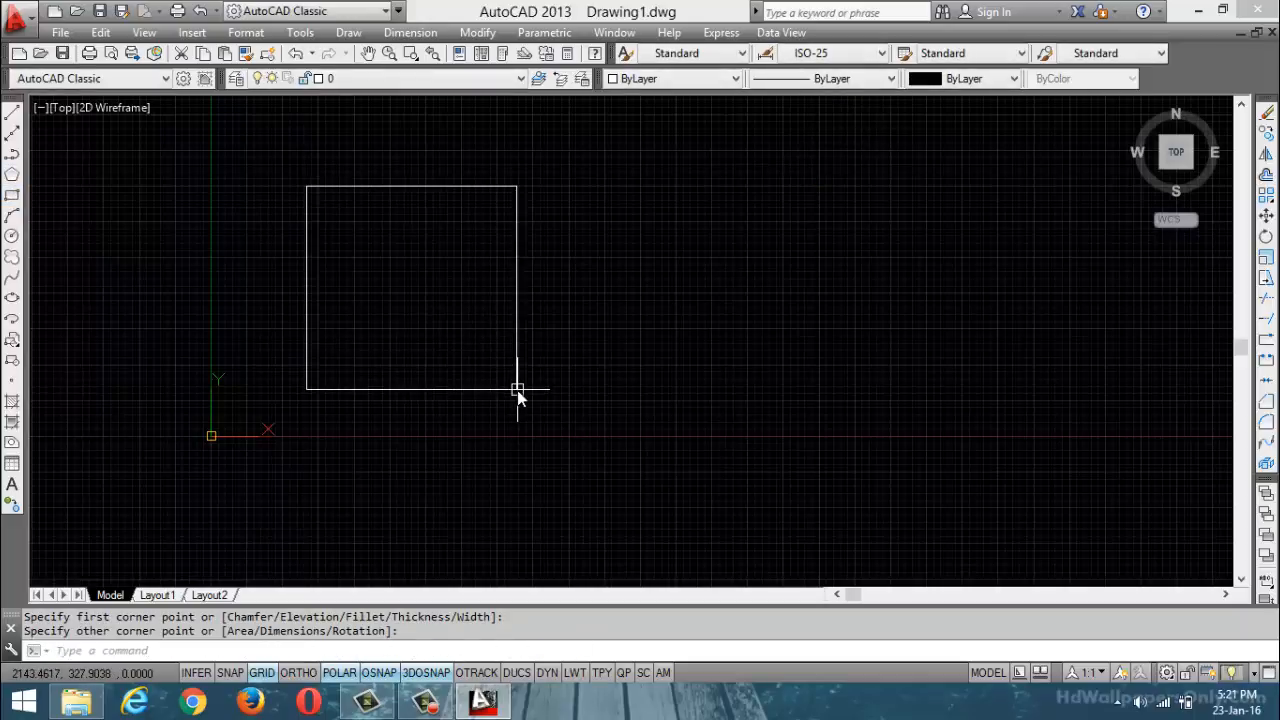
Draw a closed four-sided outline of separate lines beside the rectangle, with a slanted side facing it
{"action": "left_click", "coordinate": [12, 112]}
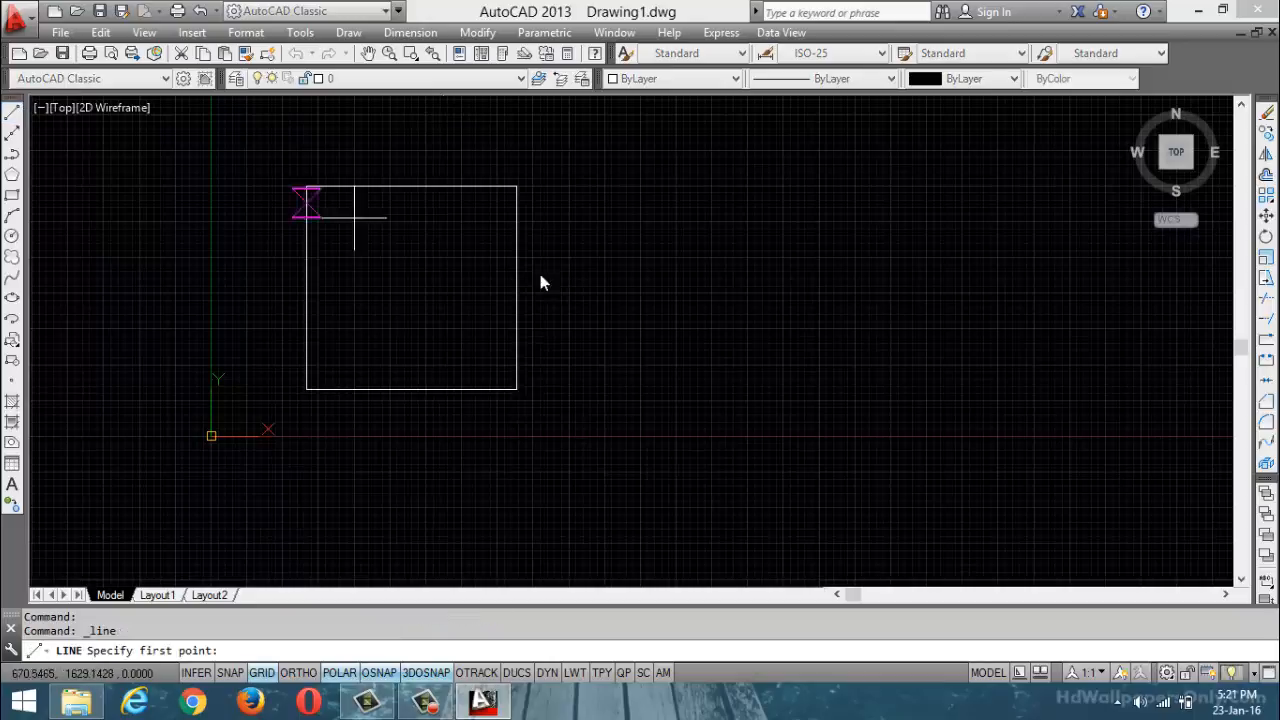
{"action": "left_click", "coordinate": [648, 213]}
{"action": "left_click", "coordinate": [904, 212]}
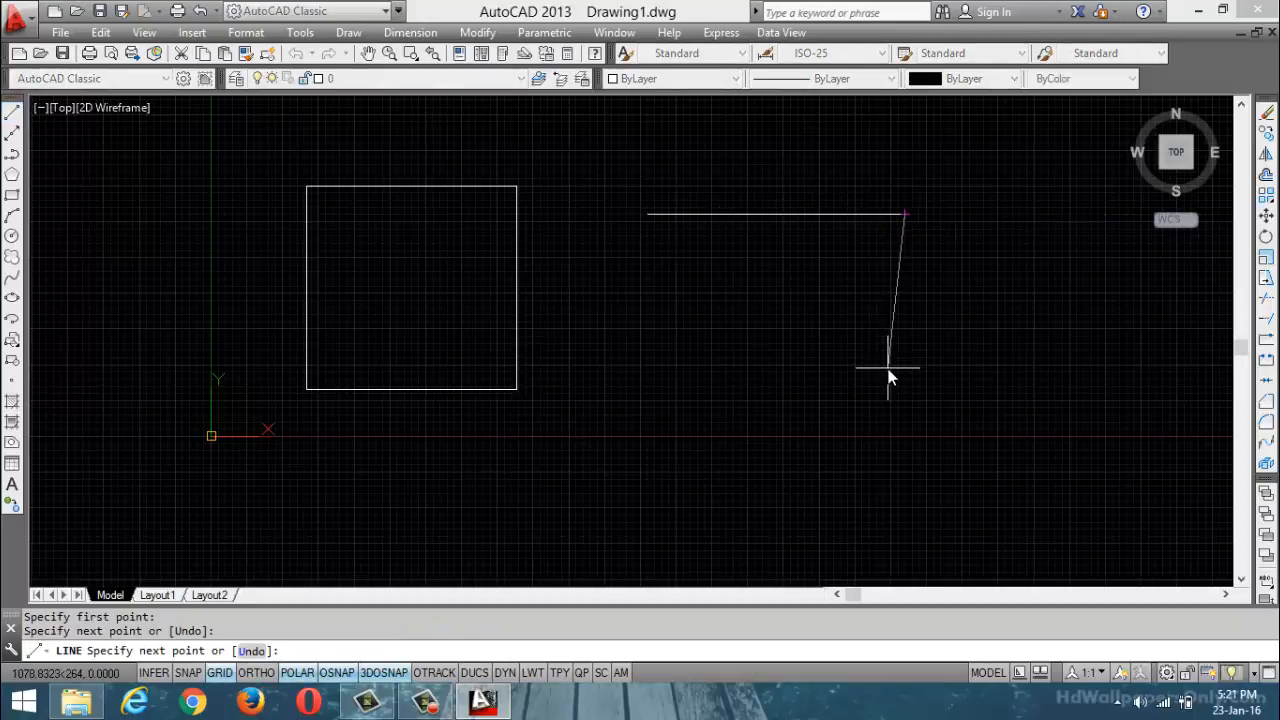
{"action": "left_click", "coordinate": [900, 391]}
{"action": "left_click", "coordinate": [673, 387]}
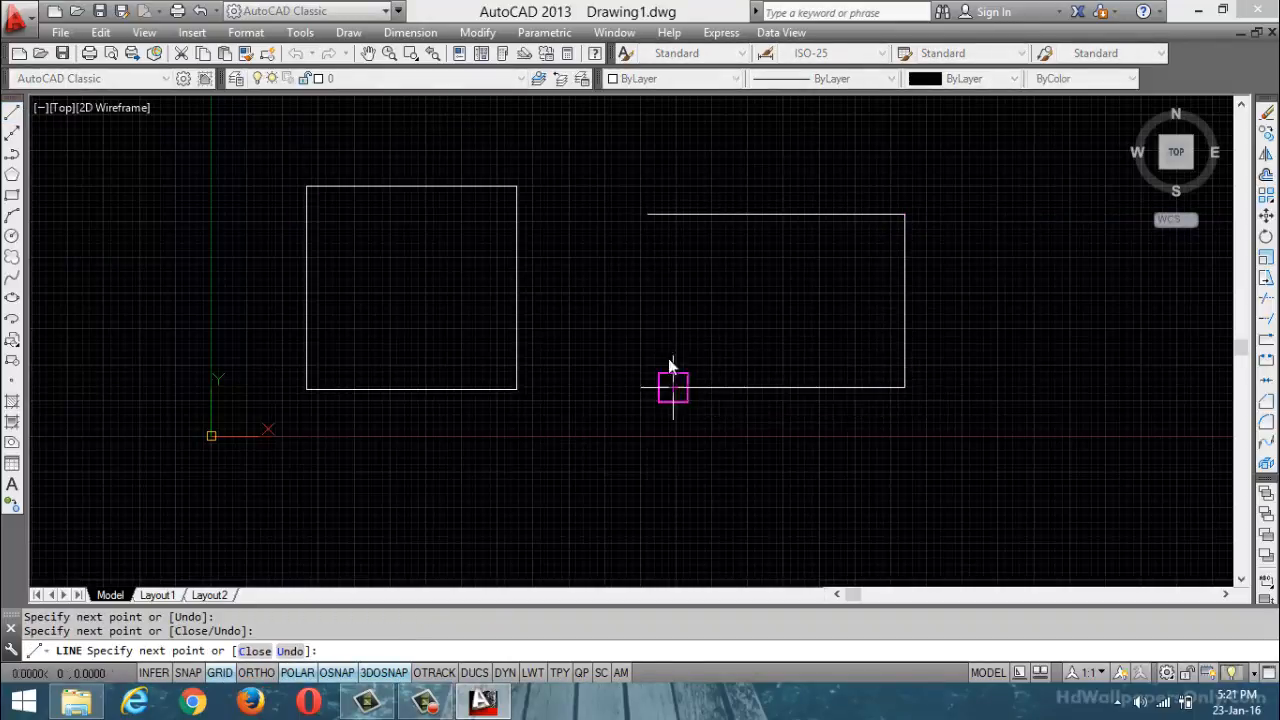
{"action": "left_click", "coordinate": [648, 214]}
{"action": "key", "text": "Escape"}
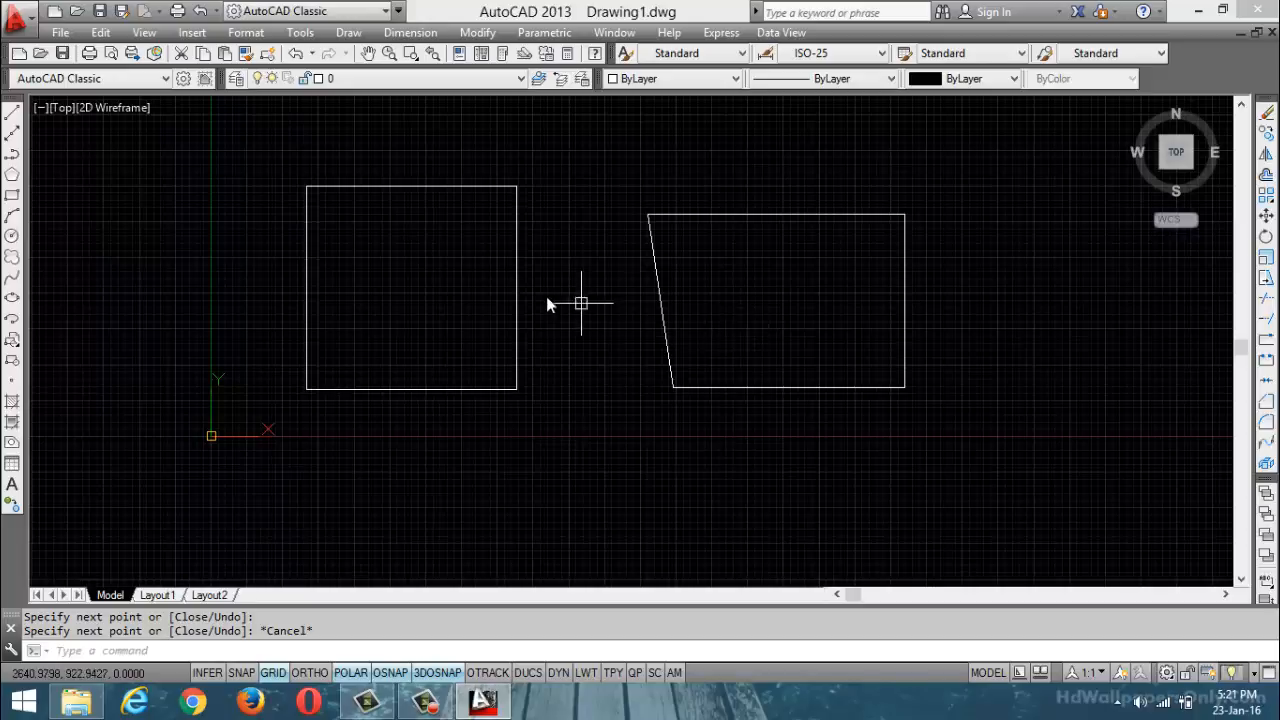
Select the rectangle and the upper line of the four-line outline to compare how each is selected, and clear the selection
{"action": "left_click", "coordinate": [494, 185]}
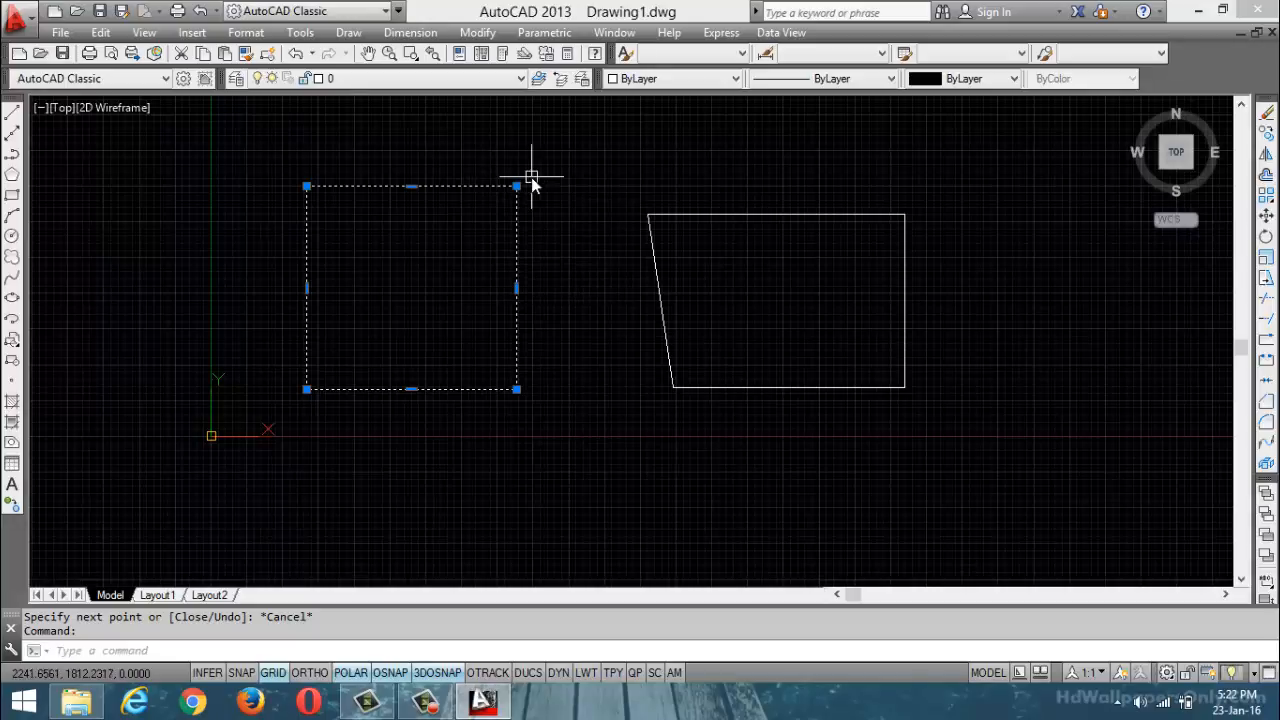
{"action": "key", "text": "Escape"}
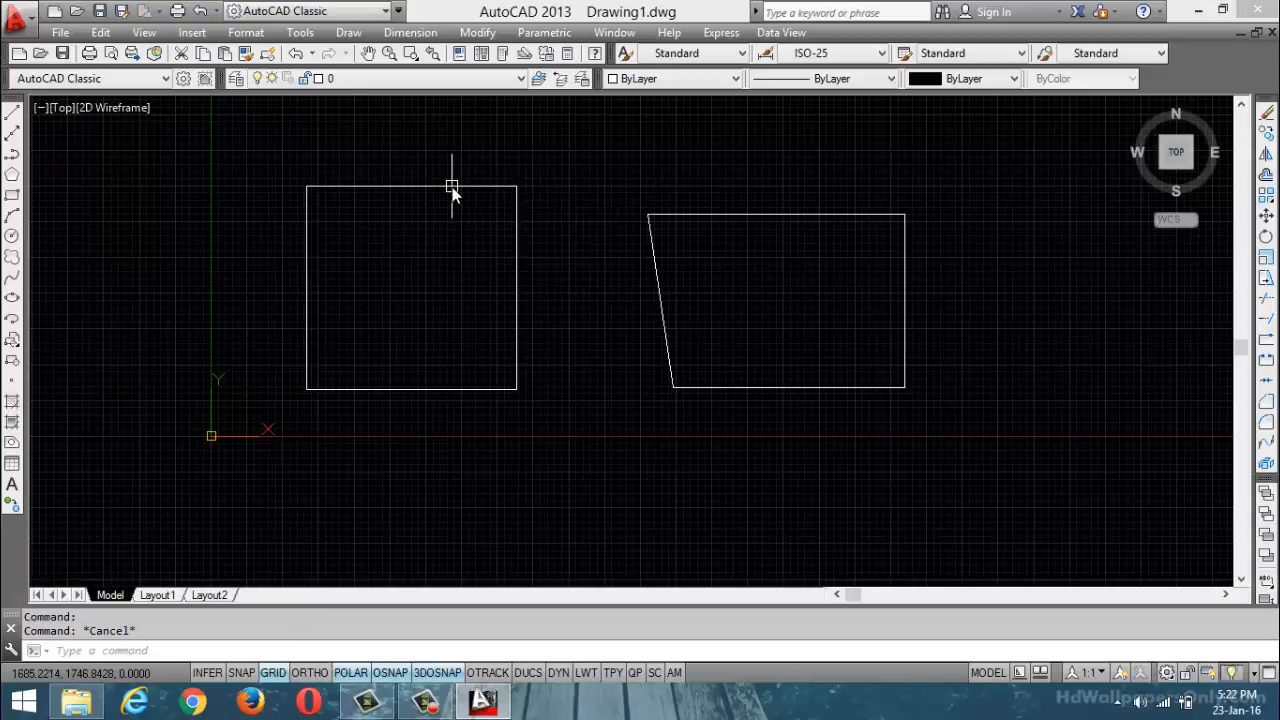
{"action": "left_click", "coordinate": [452, 187]}
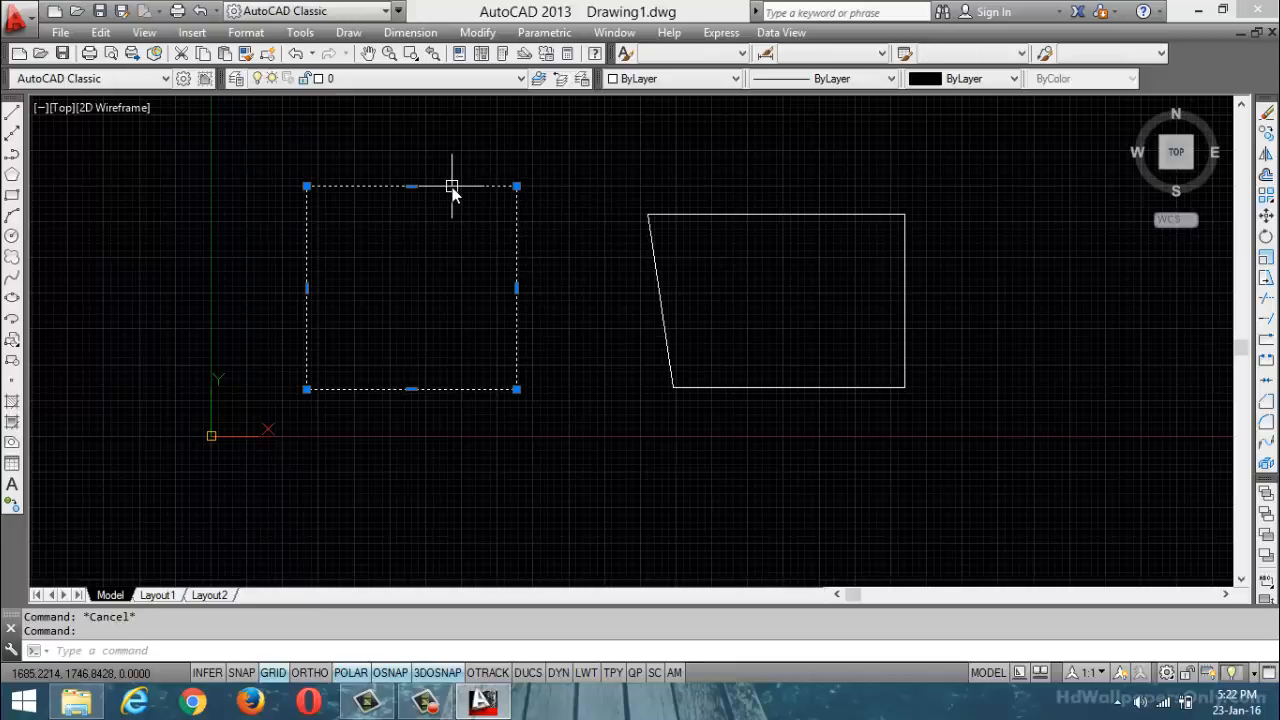
{"action": "key", "text": "Escape"}
{"action": "left_click", "coordinate": [686, 214]}
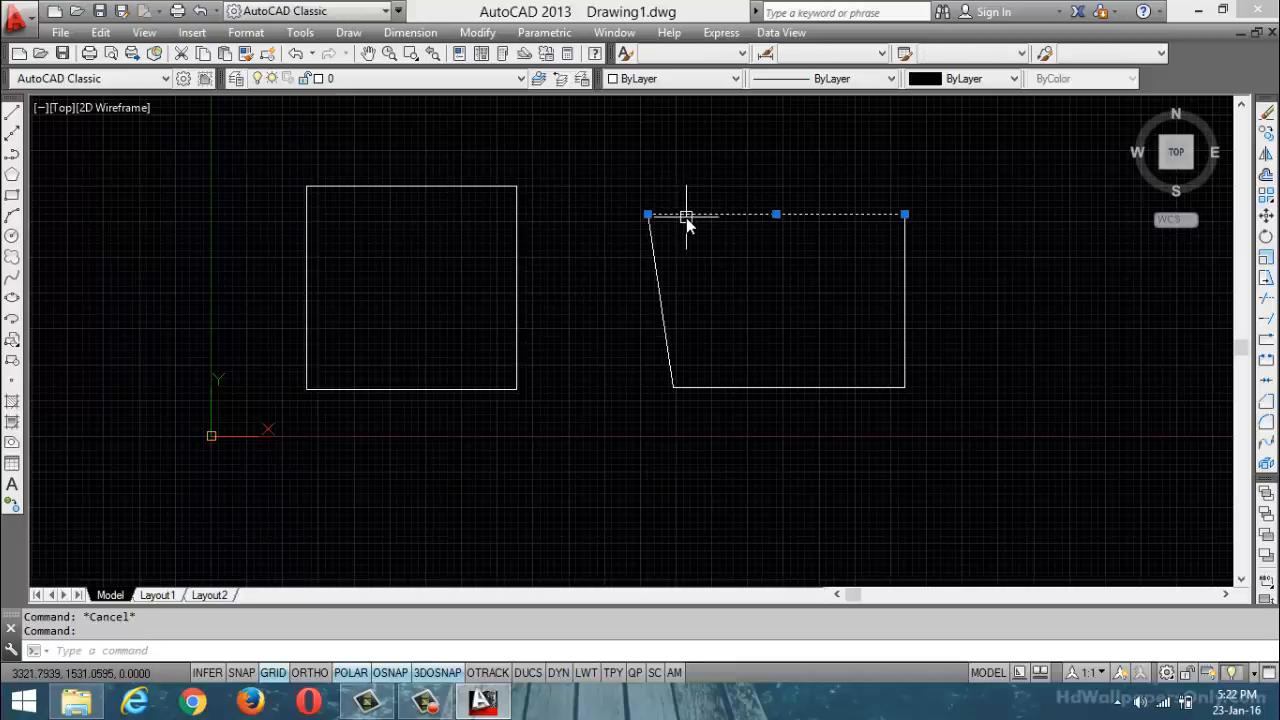
{"action": "left_click", "coordinate": [665, 265]}
{"action": "key", "text": "Escape"}
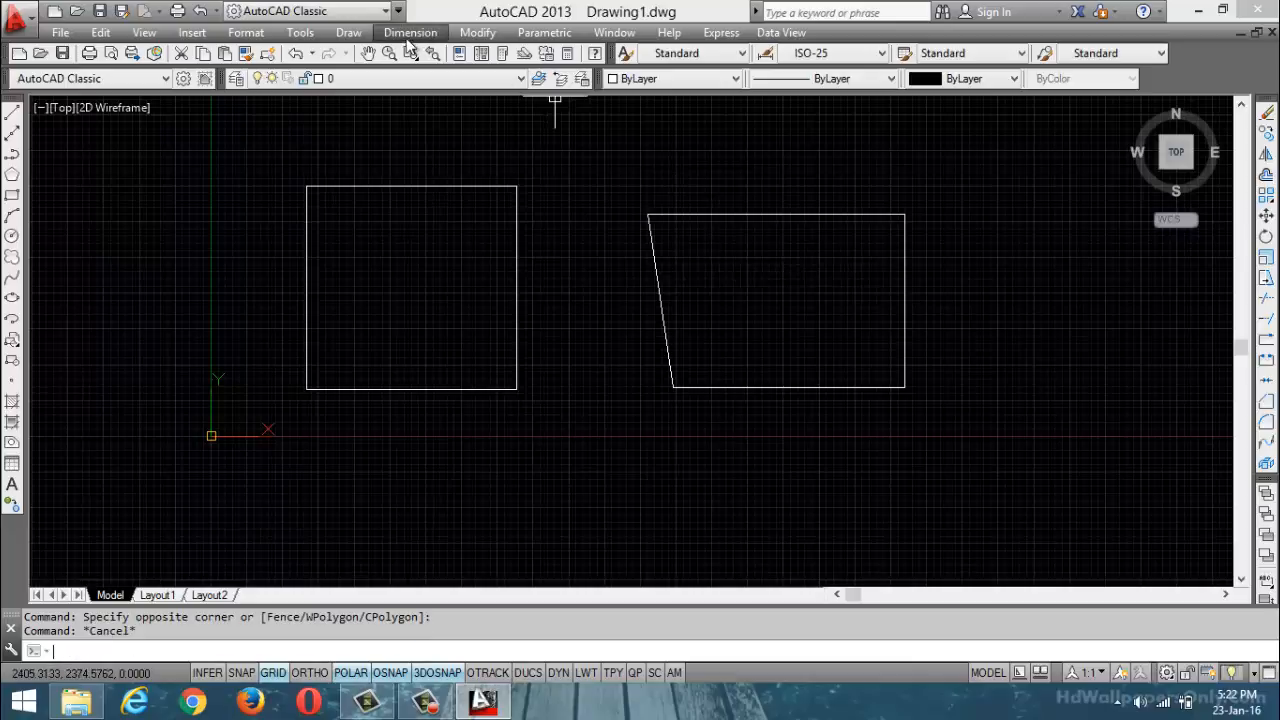
Convert the four lines of the slanted outline into a region and check that it selects as one object
{"action": "left_click", "coordinate": [350, 32]}
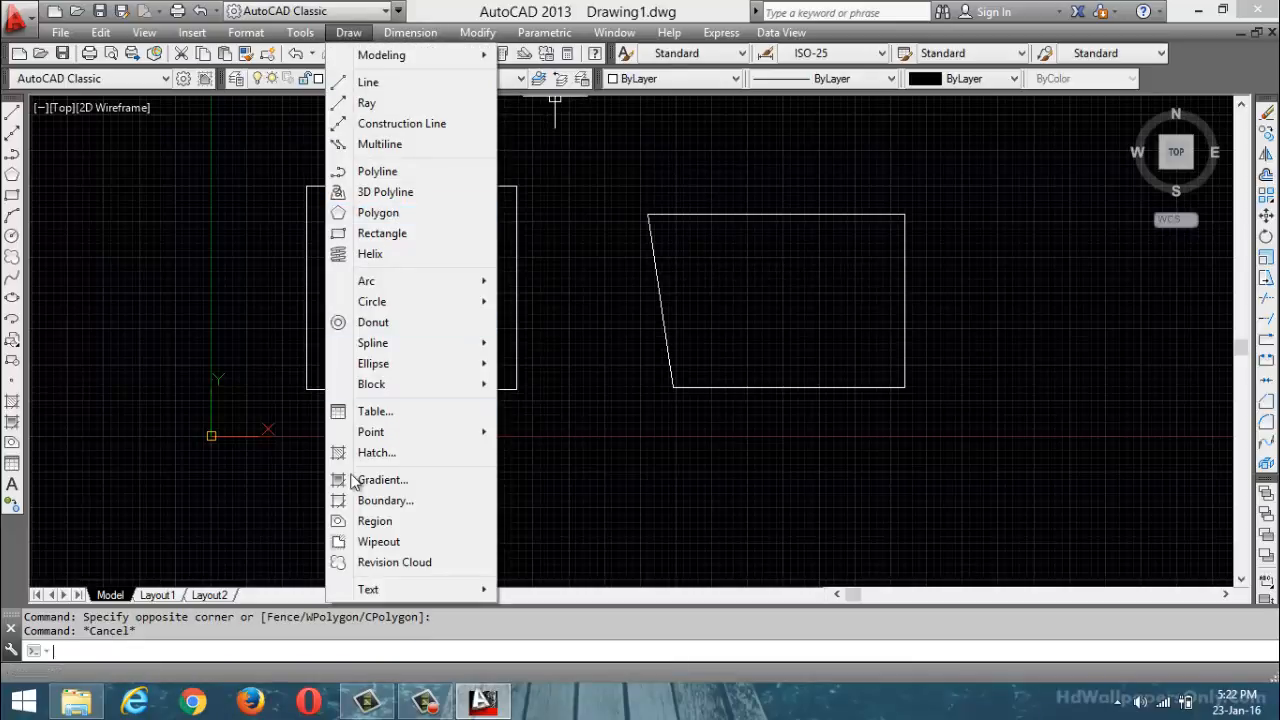
{"action": "left_click", "coordinate": [378, 524]}
{"action": "left_click", "coordinate": [603, 161]}
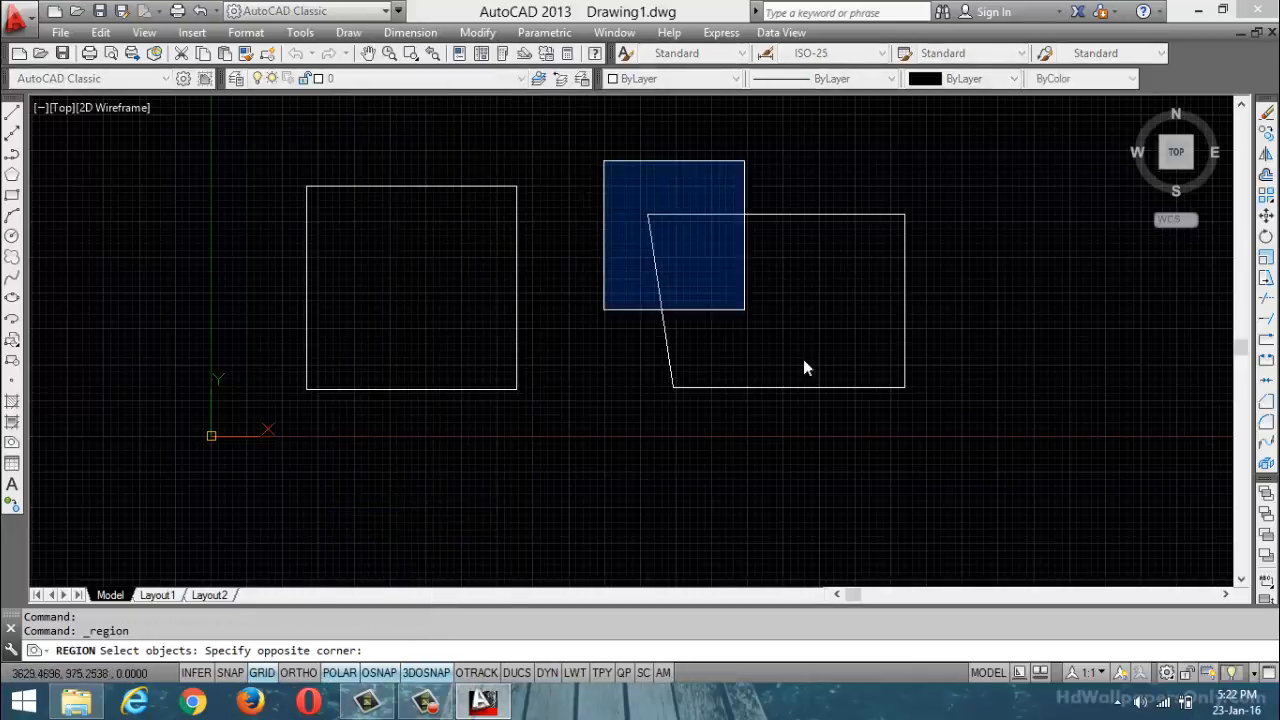
{"action": "left_click", "coordinate": [1003, 492]}
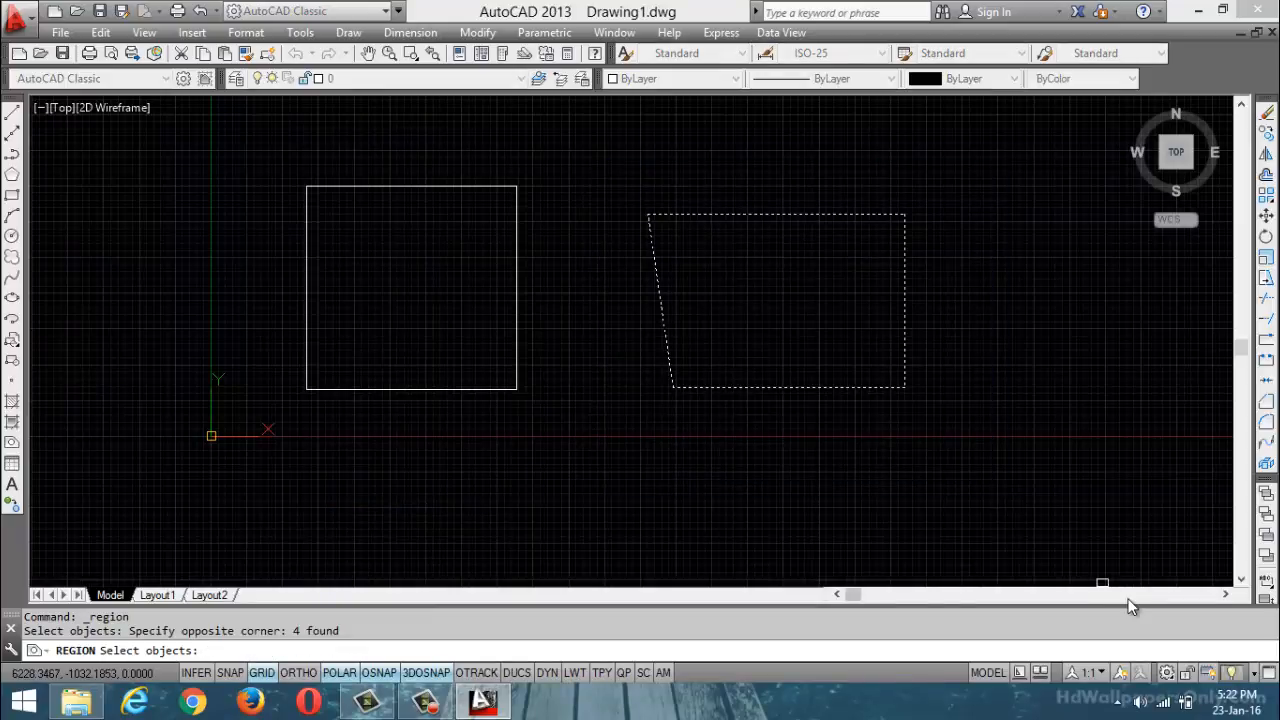
{"action": "key", "text": "Return"}
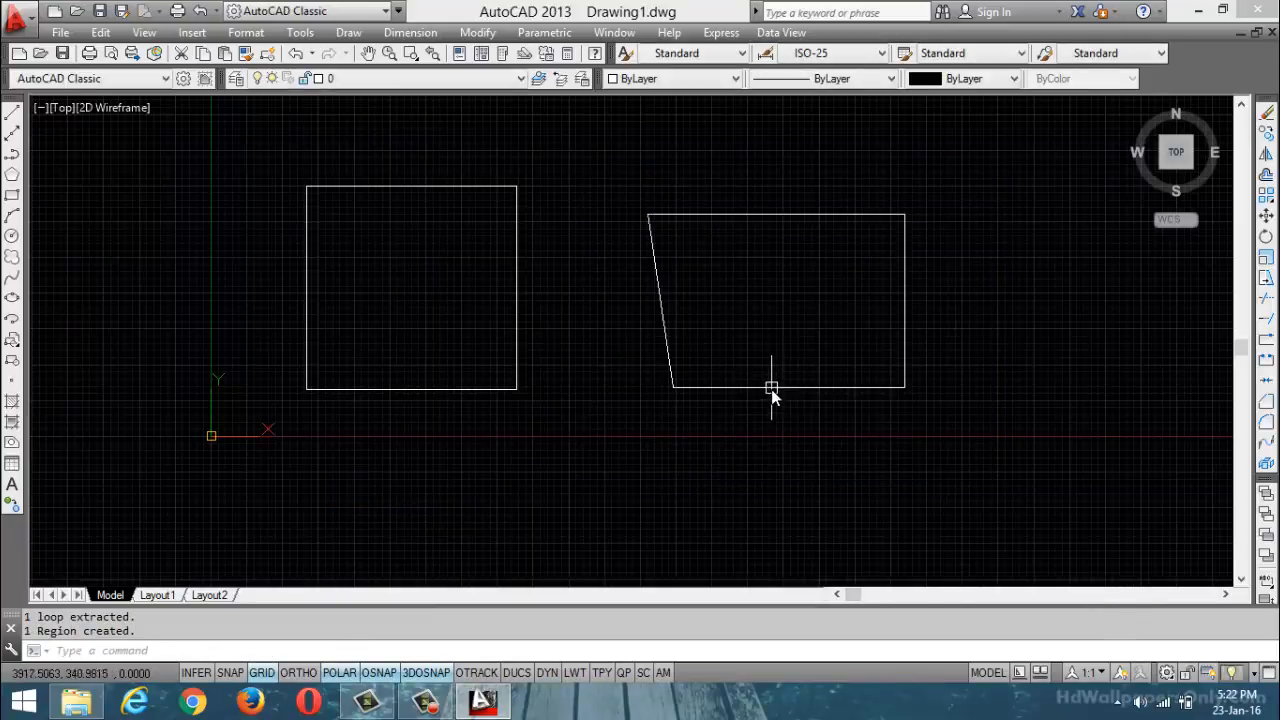
{"action": "left_click", "coordinate": [773, 388]}
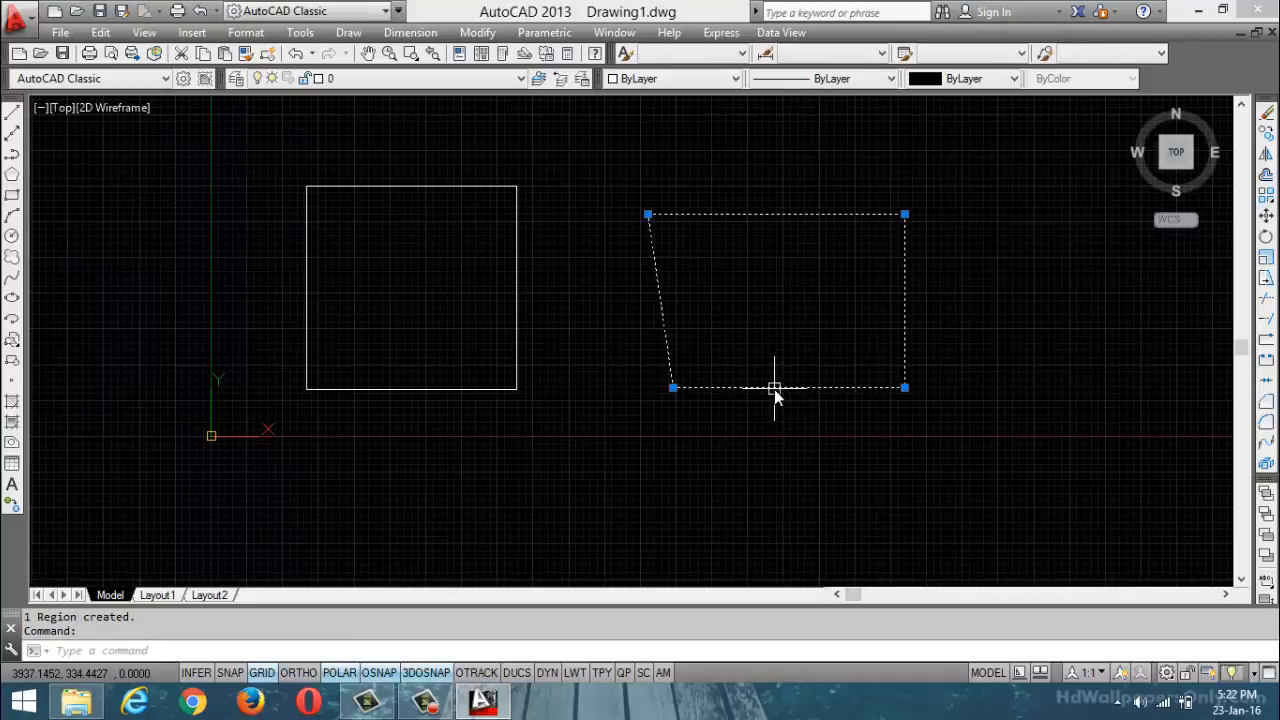
{"action": "key", "text": "Escape"}
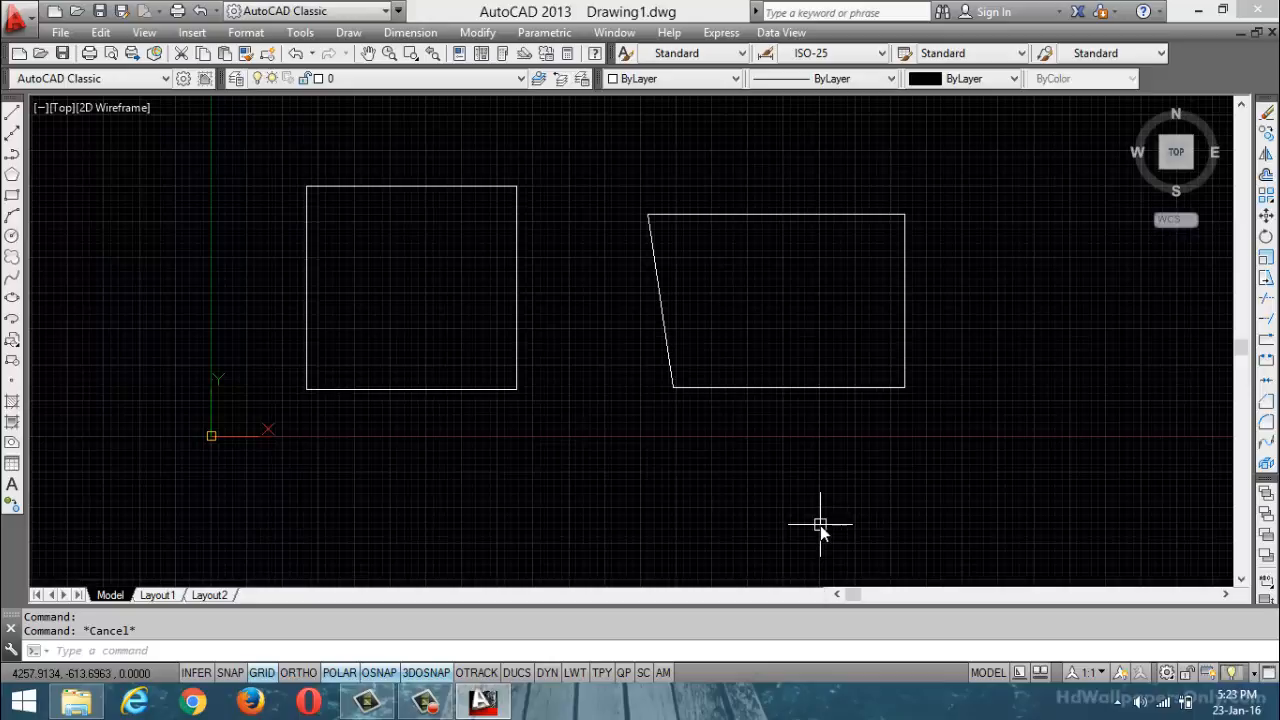
Explode the rectangle and the four-sided region together into separate lines
{"action": "type", "text": "x"}
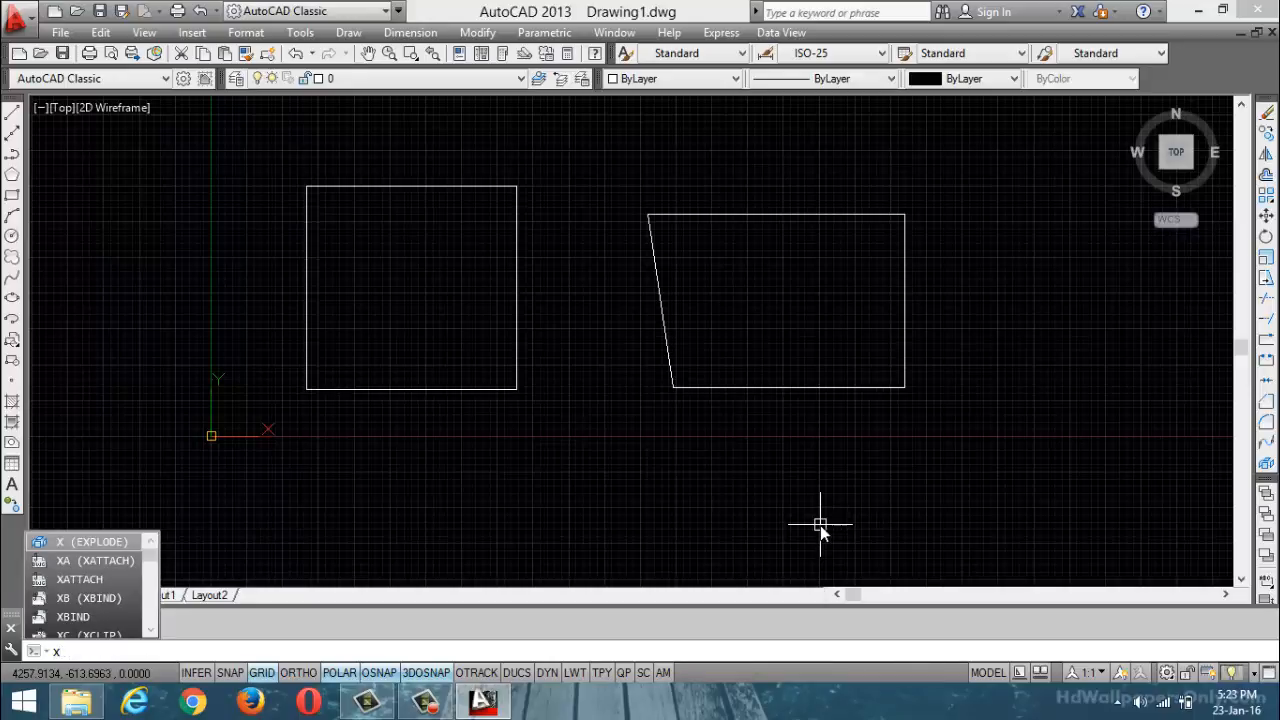
{"action": "key", "text": "Return"}
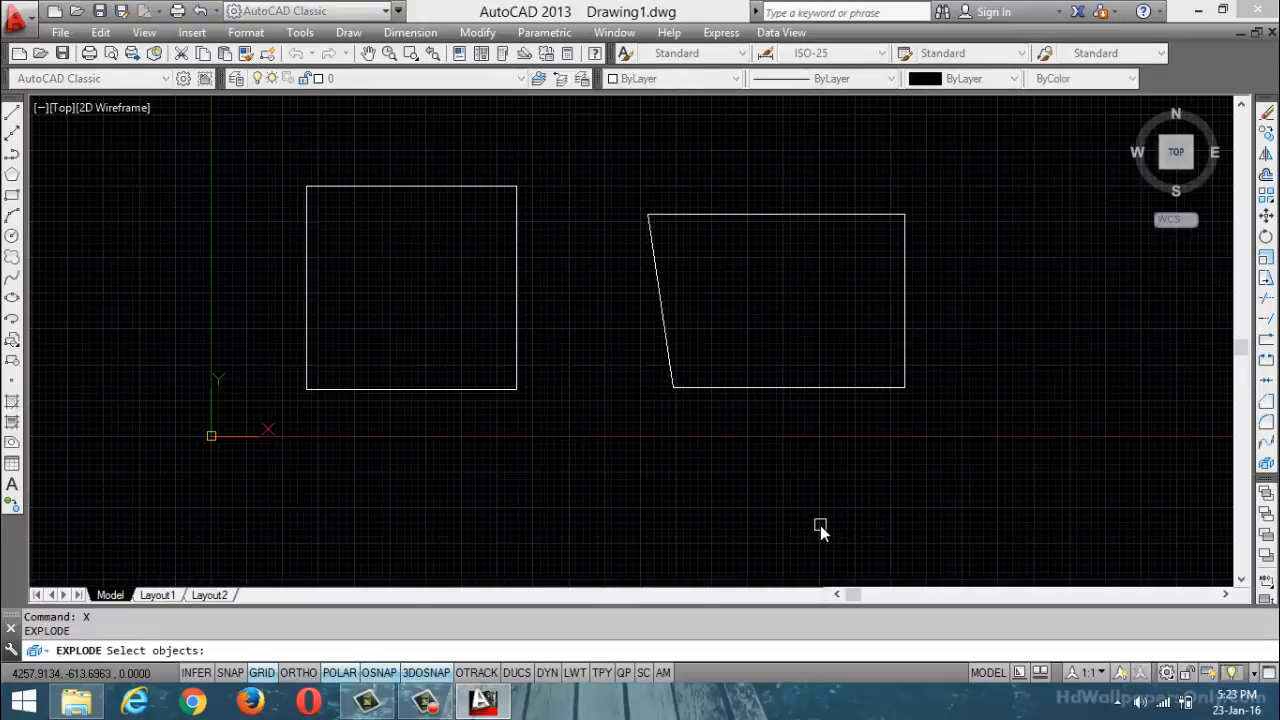
{"action": "left_click", "coordinate": [451, 388]}
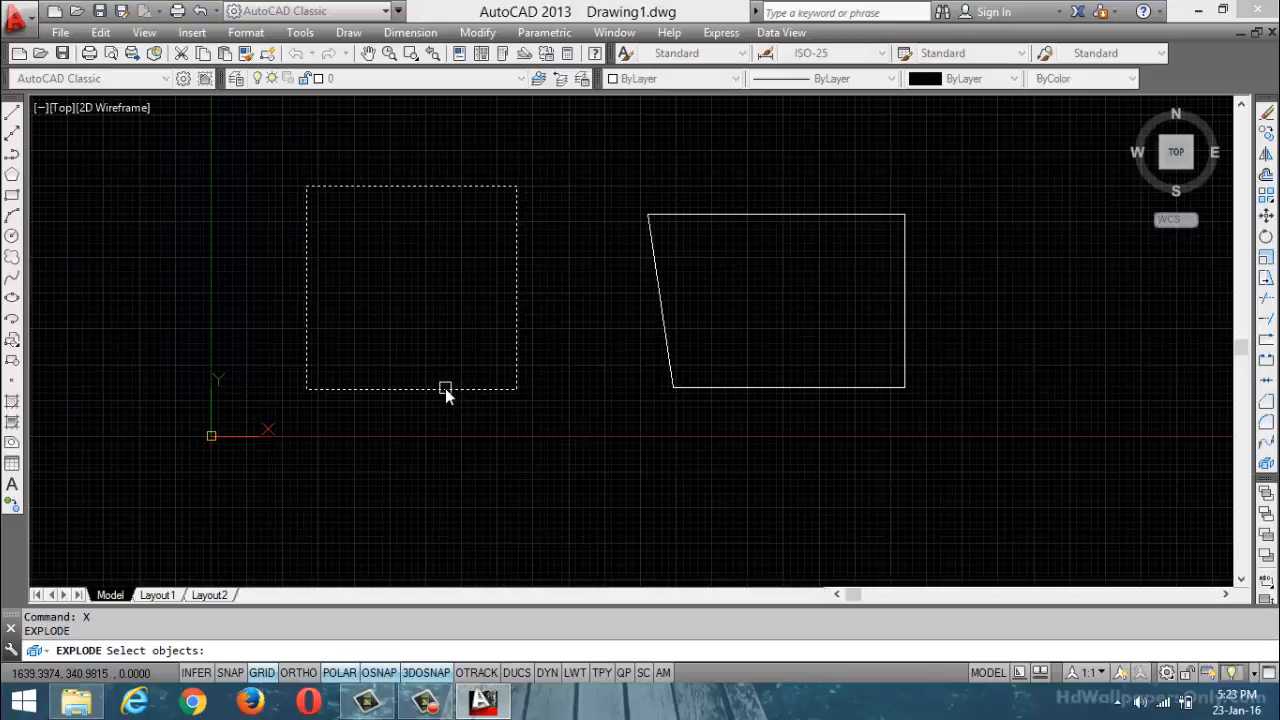
{"action": "left_click", "coordinate": [755, 388]}
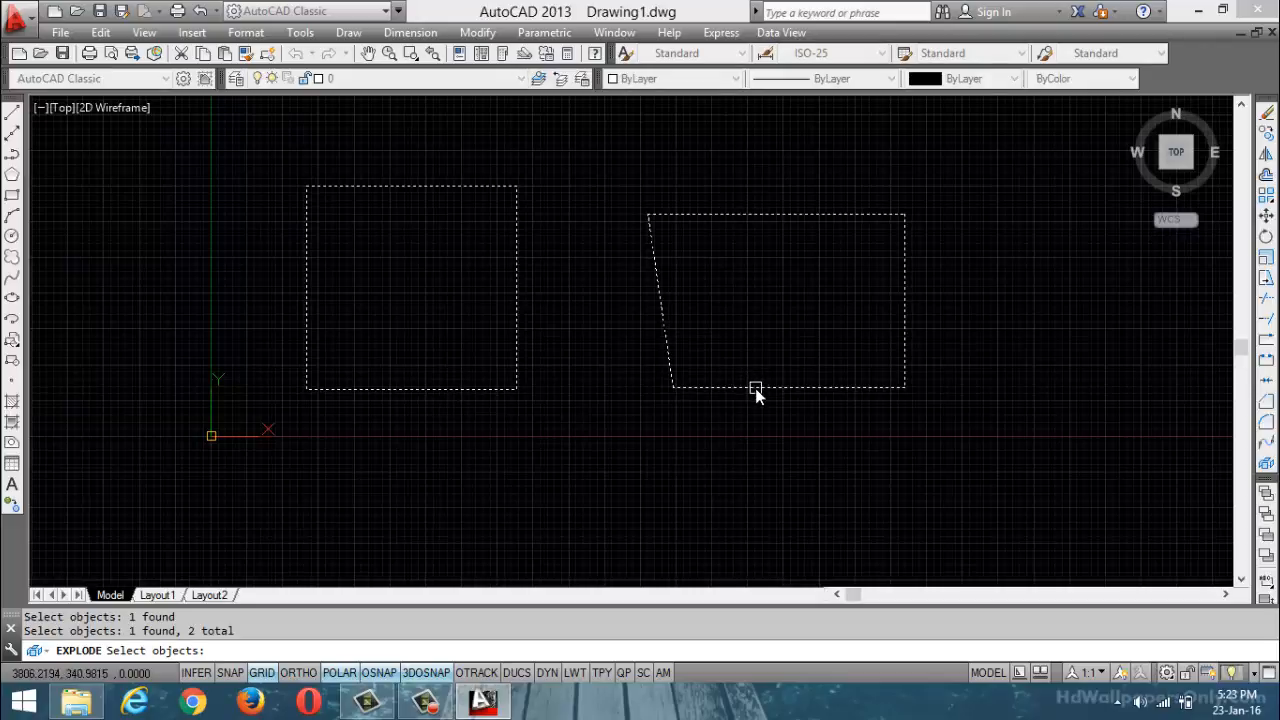
{"action": "key", "text": "Return"}
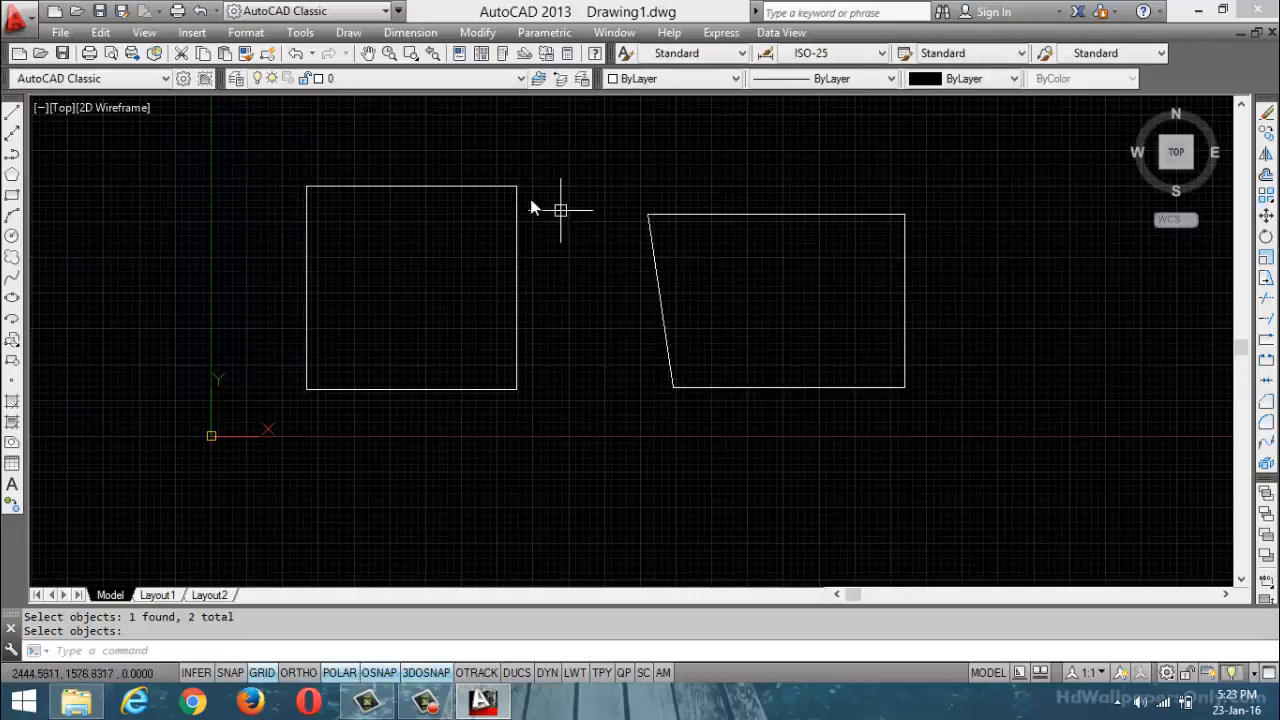
Select the exploded rectangle's sides one at a time to check that they are separate lines, and clear the selection
{"action": "left_click", "coordinate": [450, 186]}
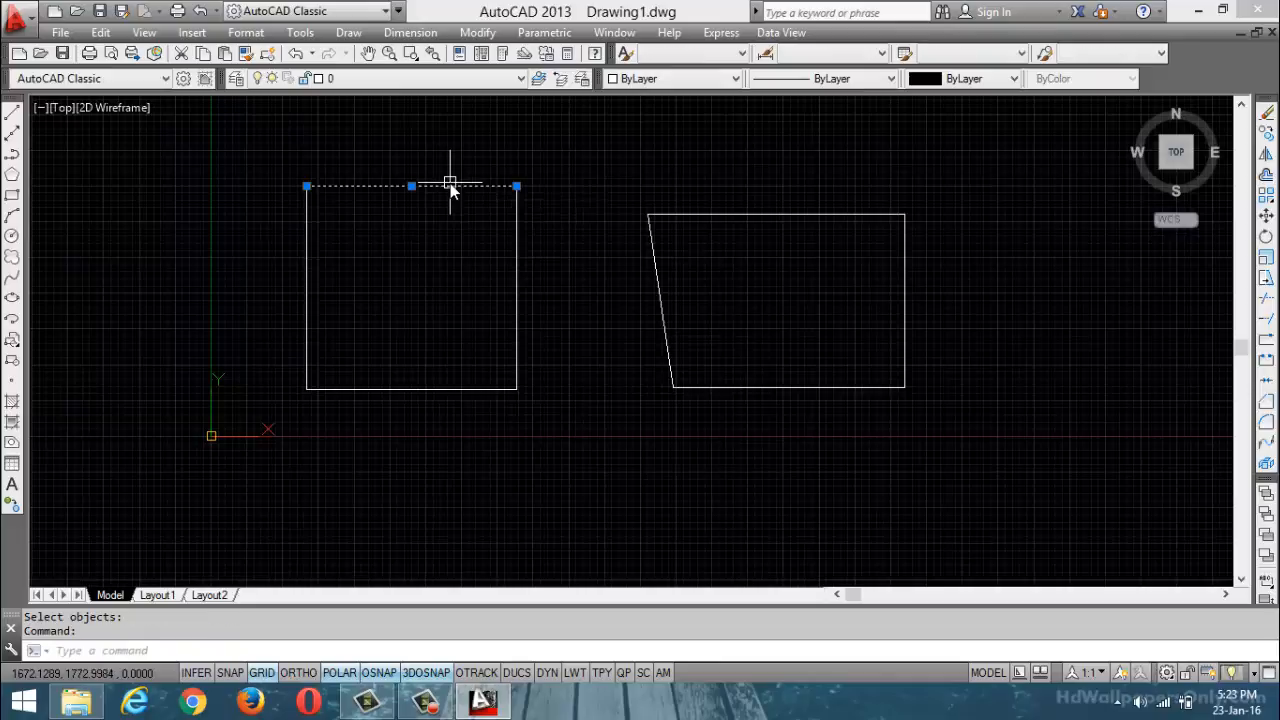
{"action": "left_click", "coordinate": [511, 240]}
{"action": "left_click", "coordinate": [520, 269]}
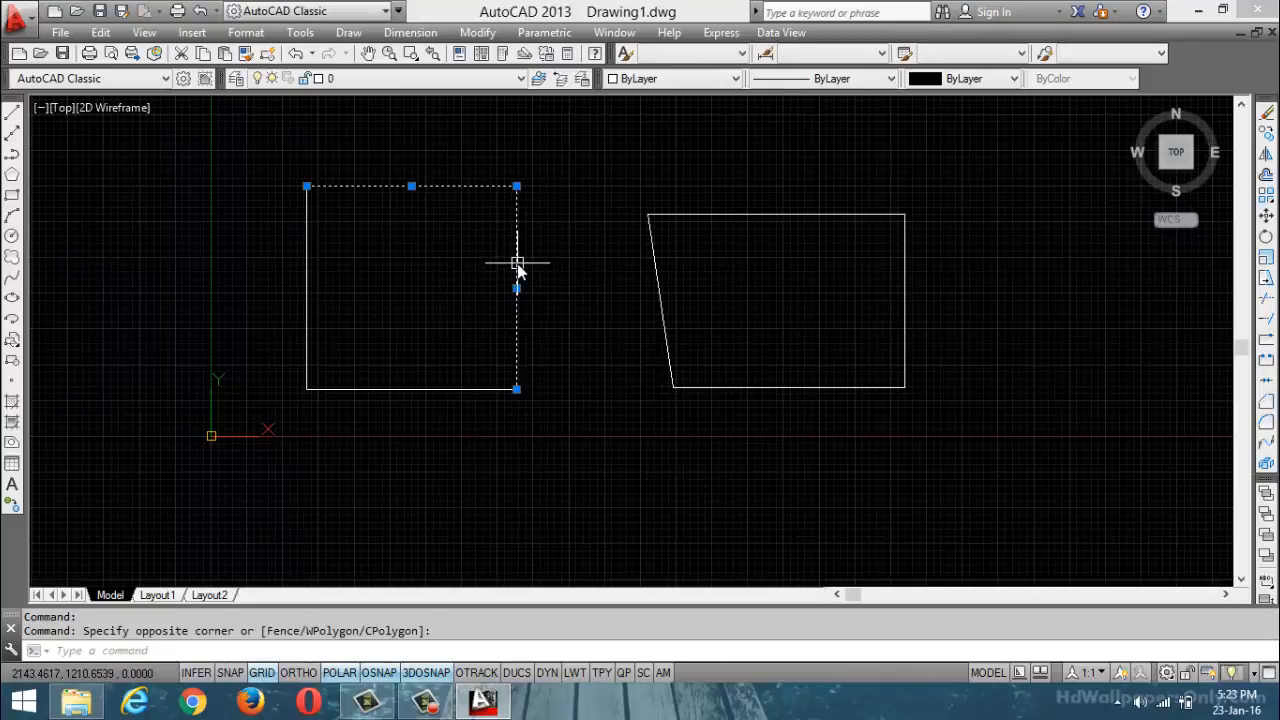
{"action": "left_click", "coordinate": [470, 389]}
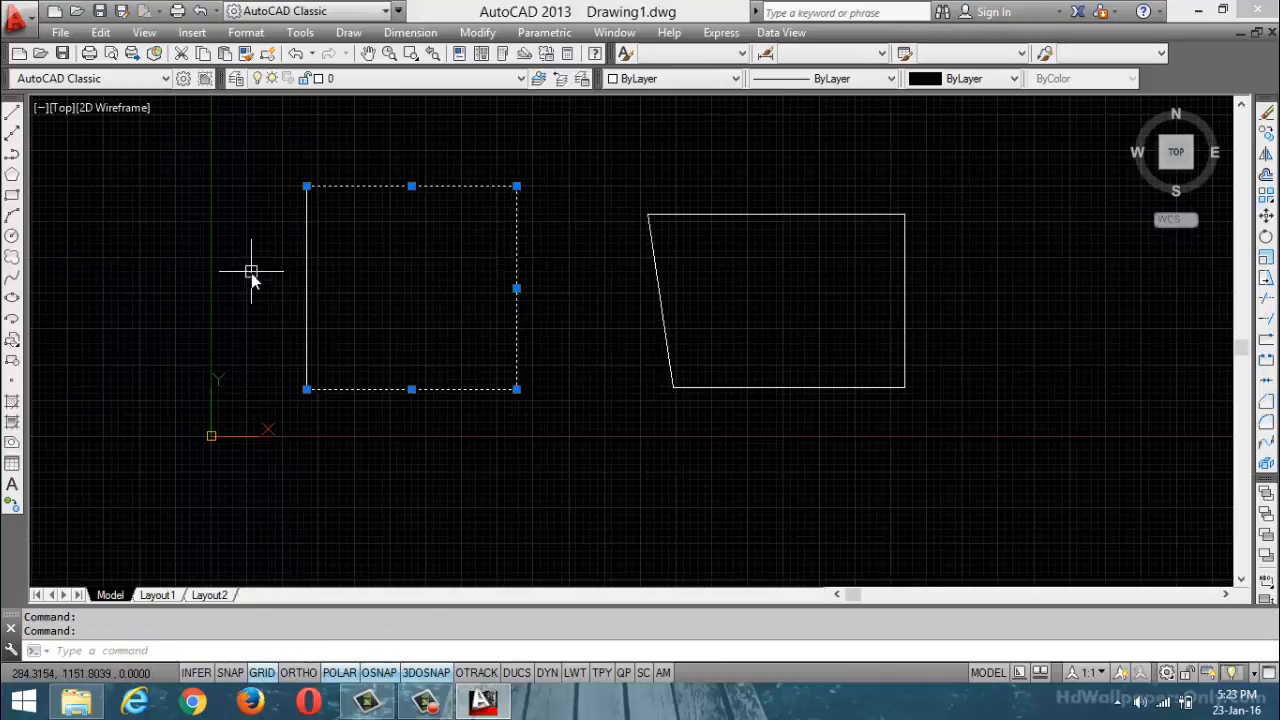
{"action": "left_click", "coordinate": [295, 305]}
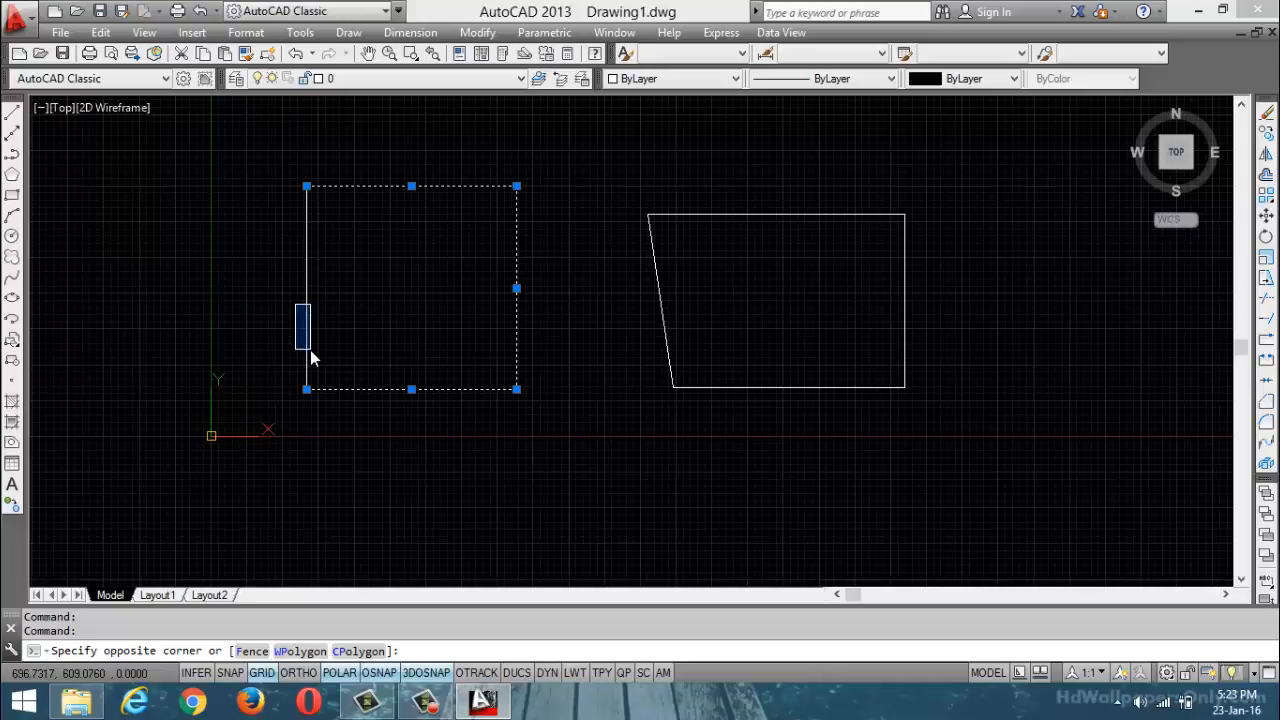
{"action": "key", "text": "Escape"}
{"action": "key", "text": "Escape"}
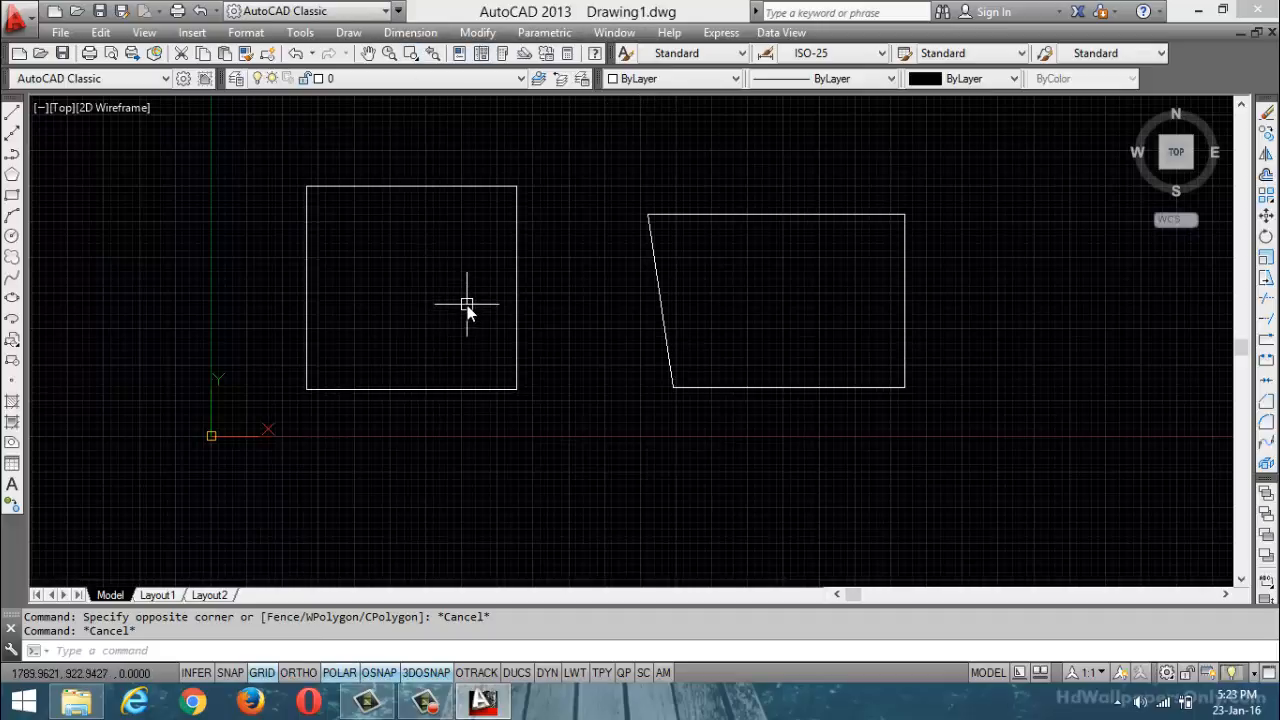
Convert the lines of both four-sided outlines into regions and check that each selects as one object
{"action": "type", "text": "reg"}
{"action": "key", "text": "Return"}
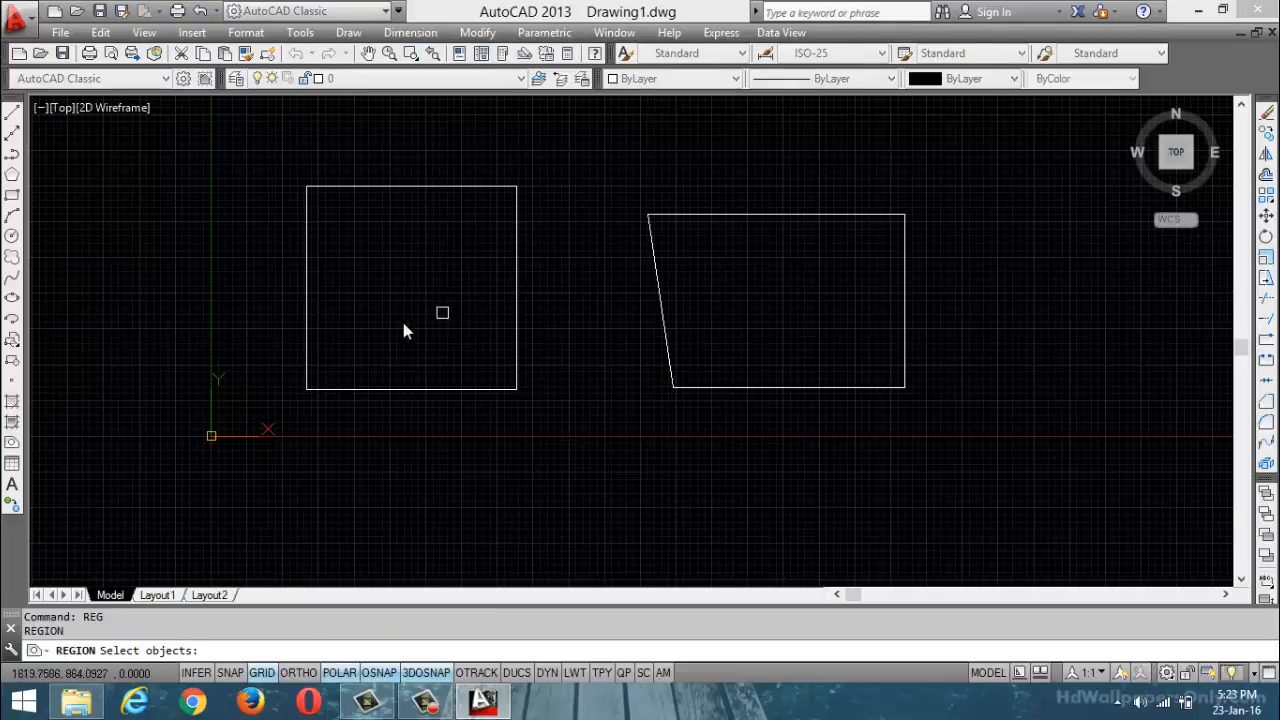
{"action": "left_click", "coordinate": [236, 152]}
{"action": "left_click", "coordinate": [580, 440]}
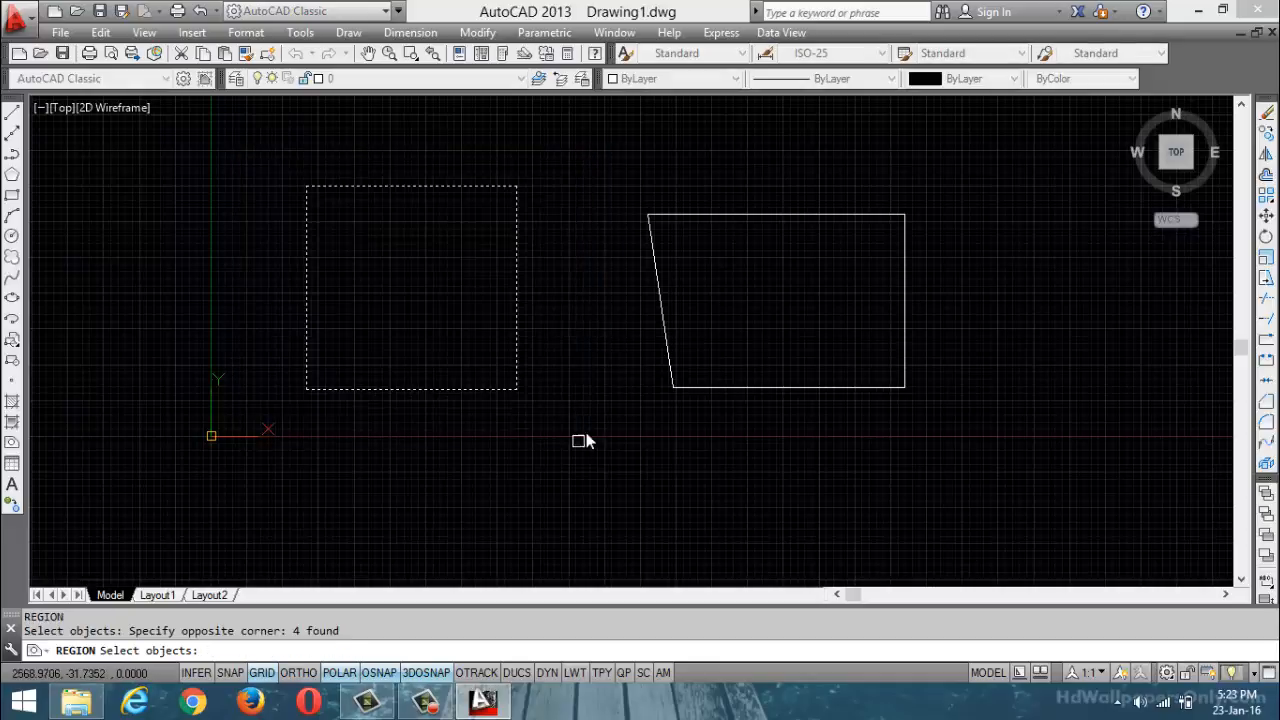
{"action": "left_click", "coordinate": [614, 177]}
{"action": "left_click", "coordinate": [991, 471]}
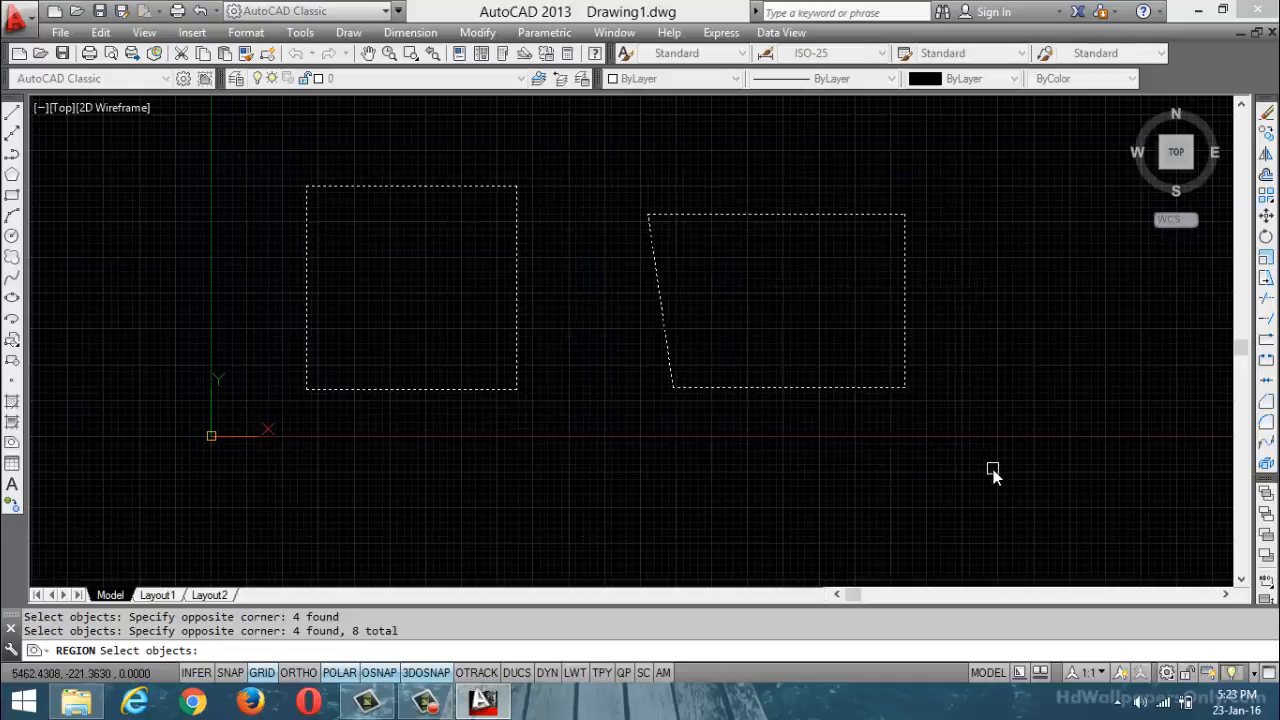
{"action": "key", "text": "Return"}
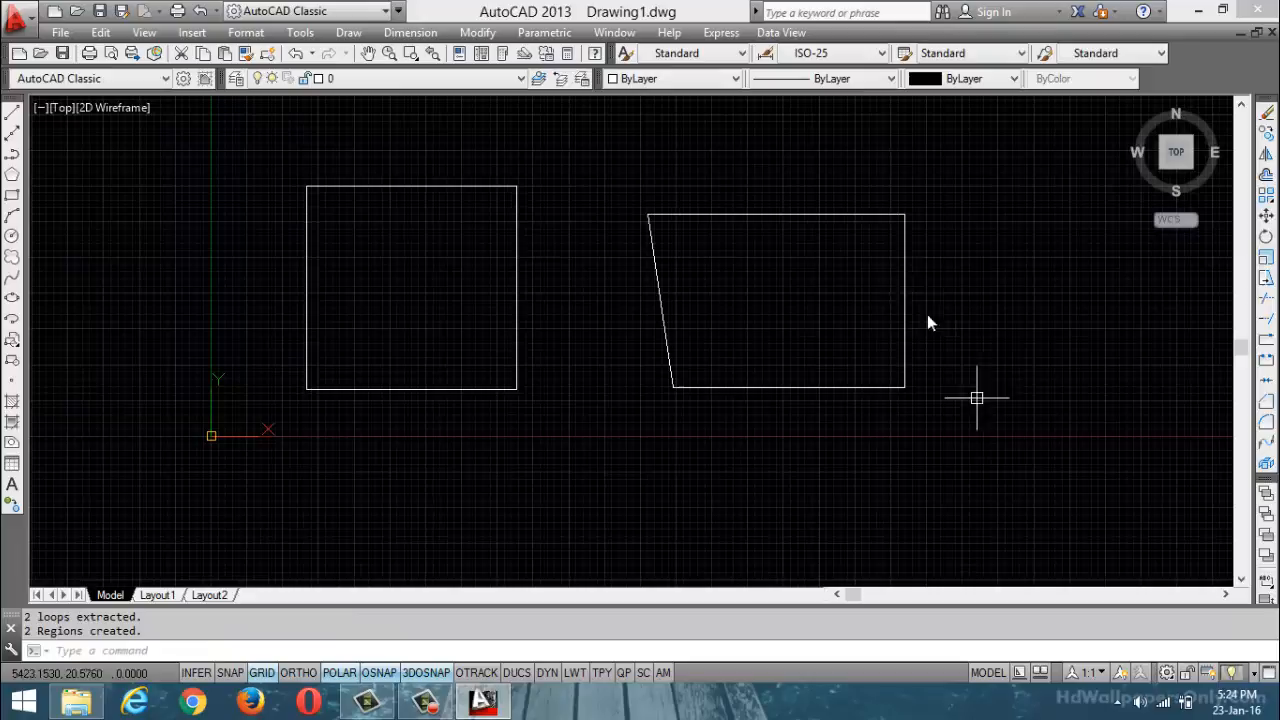
{"action": "left_click", "coordinate": [507, 186]}
{"action": "left_click", "coordinate": [700, 214]}
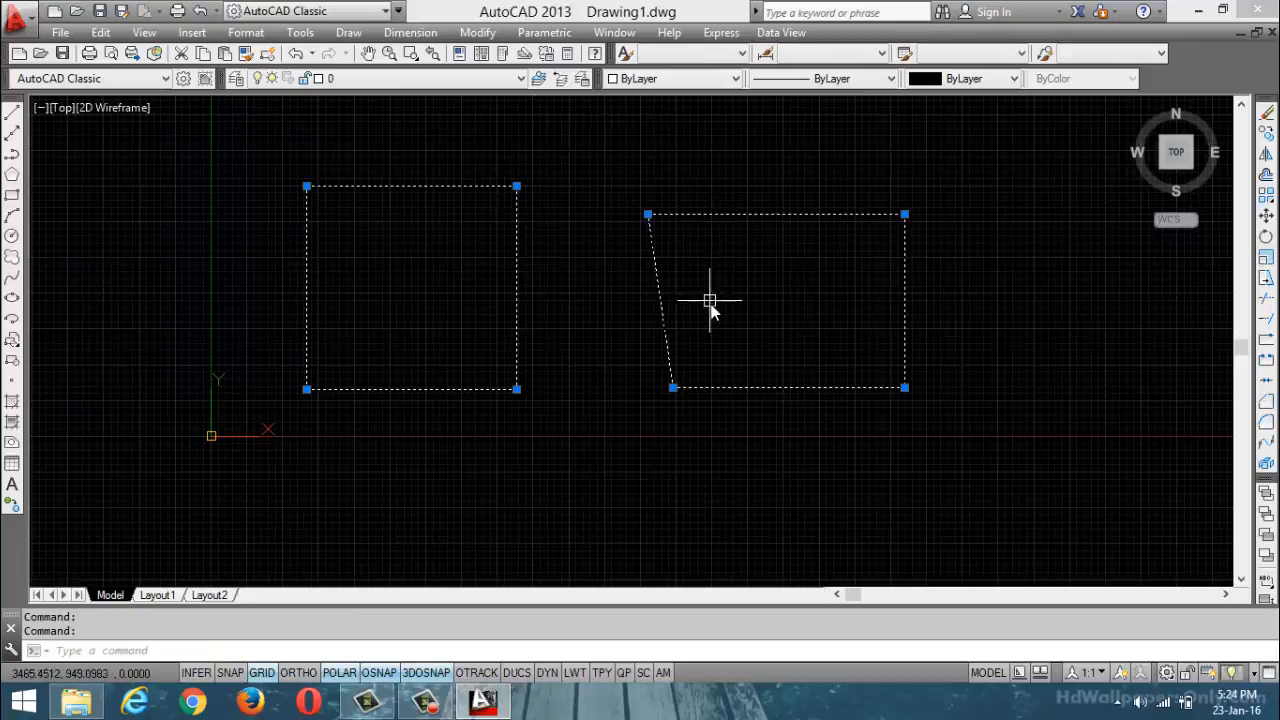
{"action": "key", "text": "Escape"}
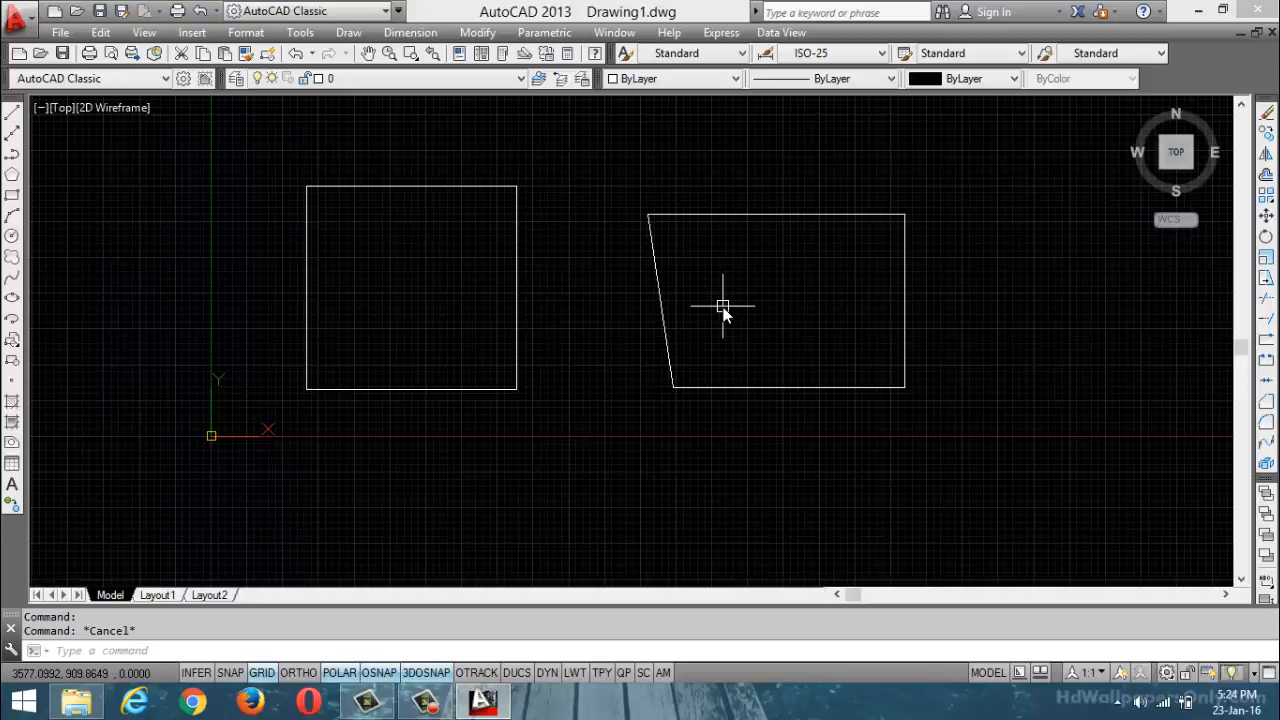
Move the rectangular region by its lower-left corner onto the lower-right corner of the slanted region
{"action": "type", "text": "M"}
{"action": "key", "text": "Return"}
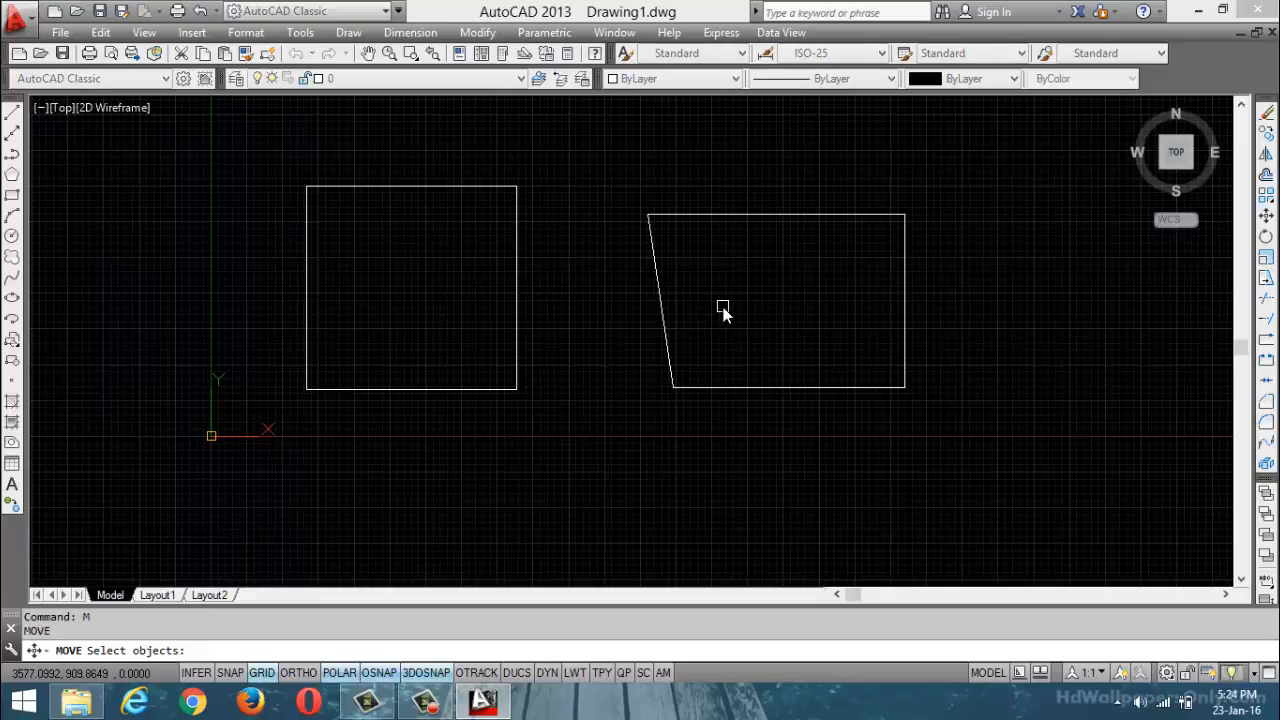
{"action": "left_click", "coordinate": [290, 167]}
{"action": "left_click", "coordinate": [571, 434]}
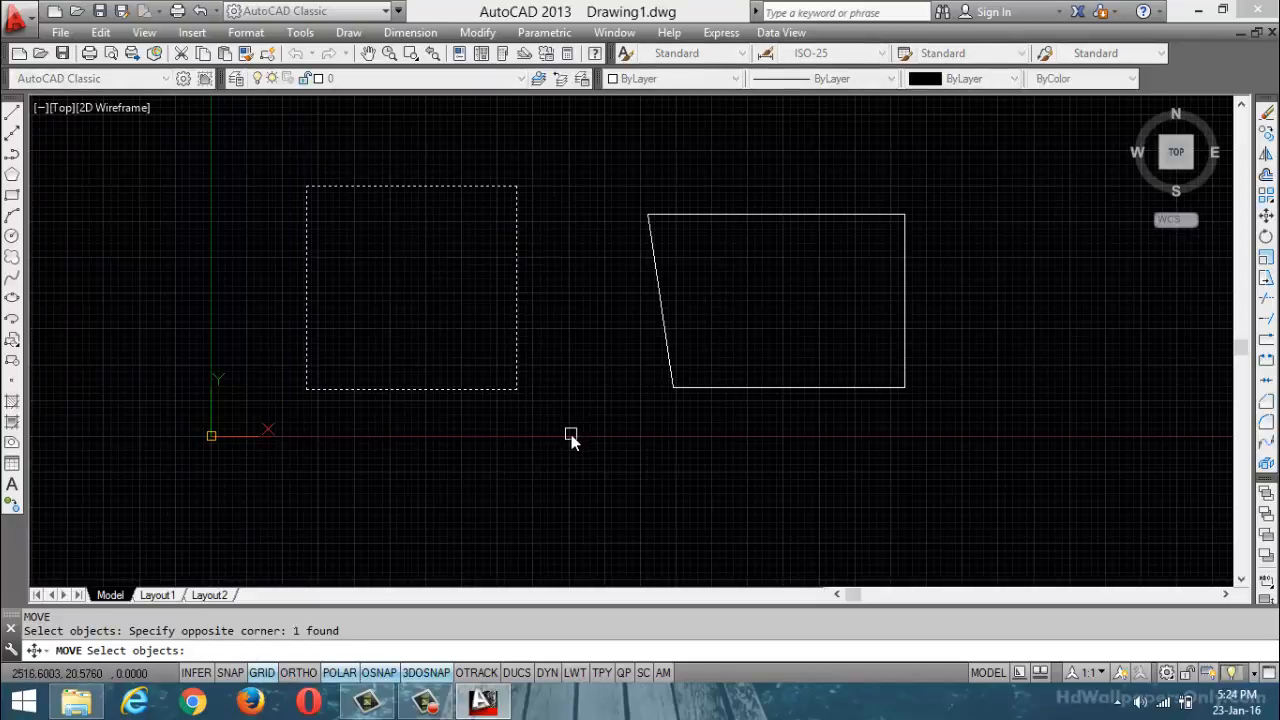
{"action": "key", "text": "Return"}
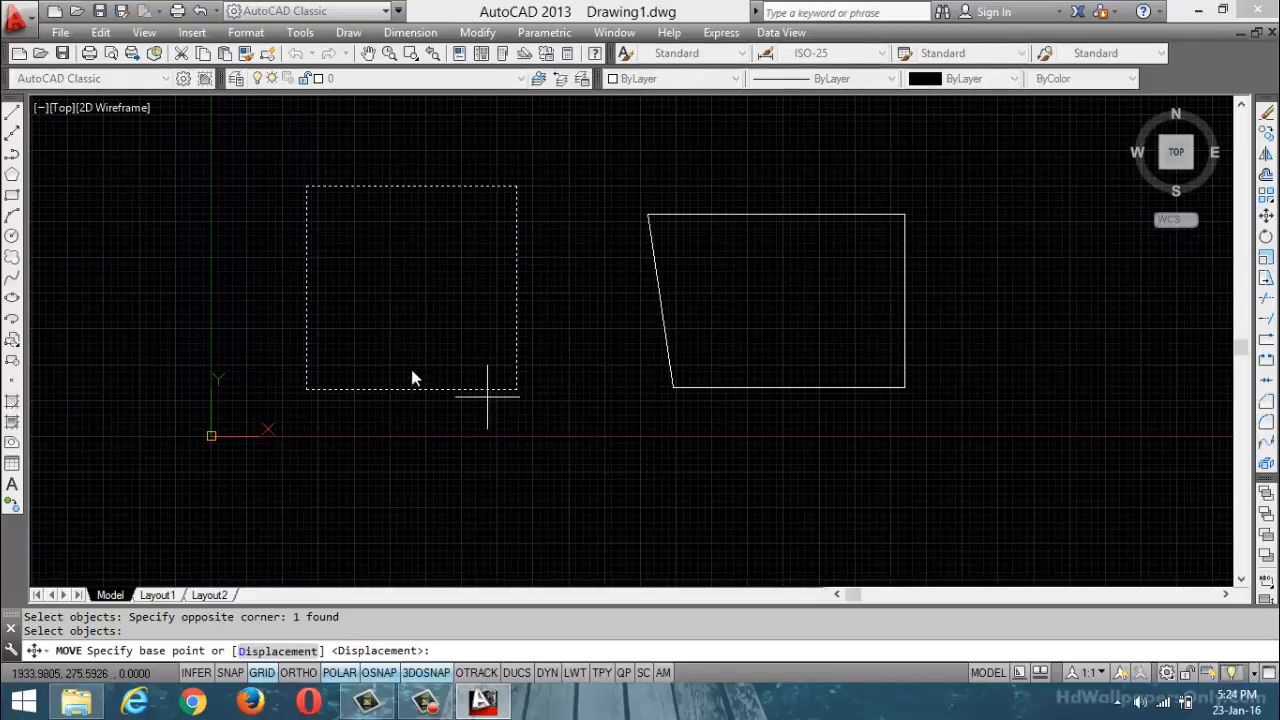
{"action": "left_click", "coordinate": [306, 390]}
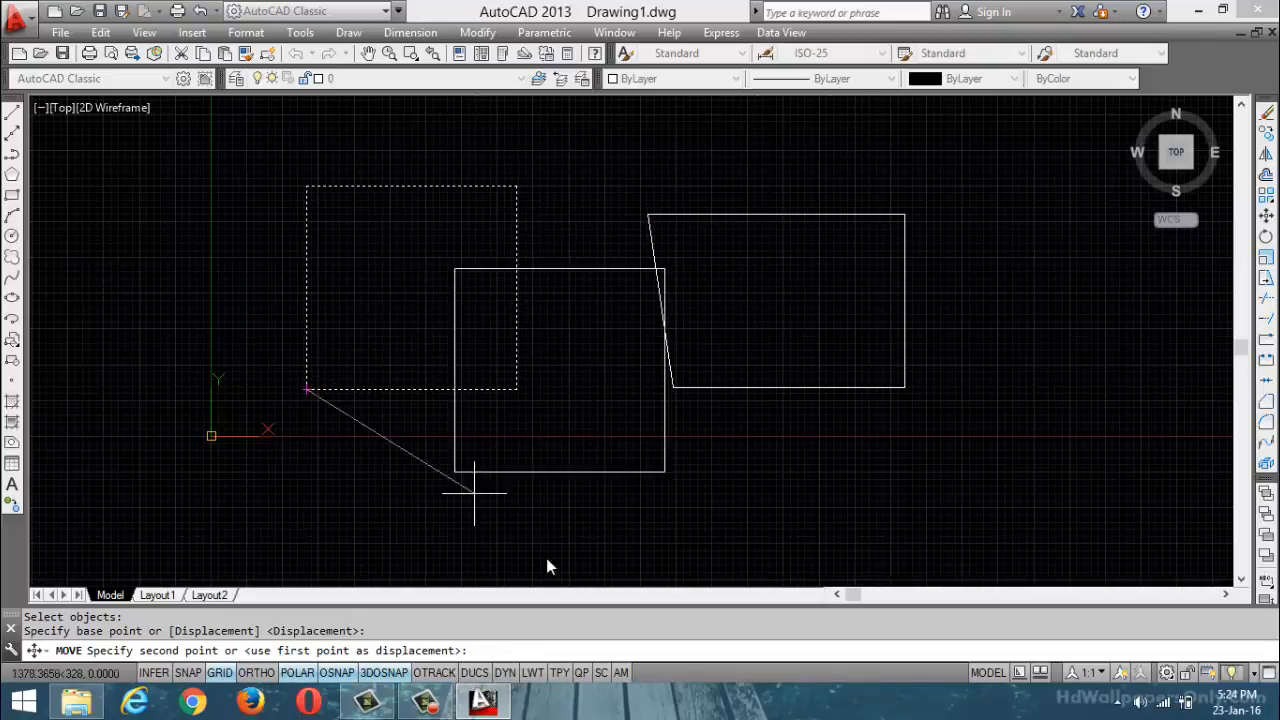
{"action": "left_click", "coordinate": [905, 390]}
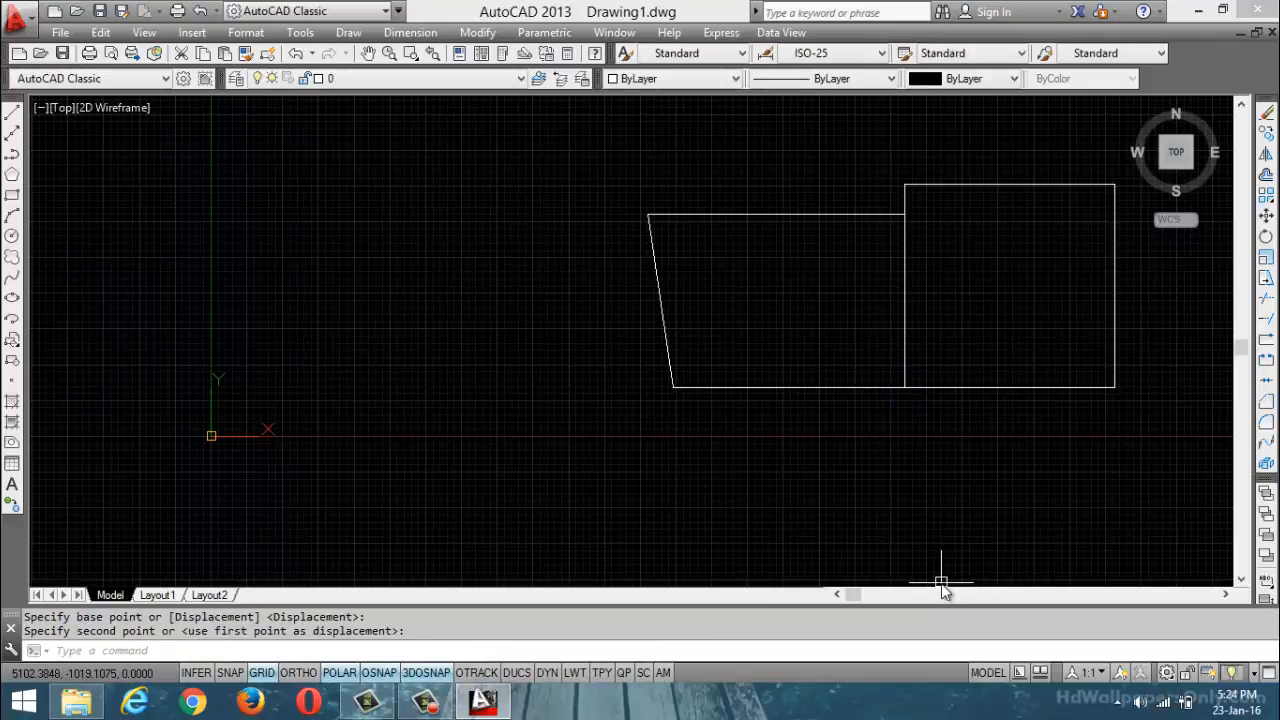
Move the slanted region away from the rectangular one, placing its upper-left corner high up near the Y axis
{"action": "type", "text": "m"}
{"action": "key", "text": "Return"}
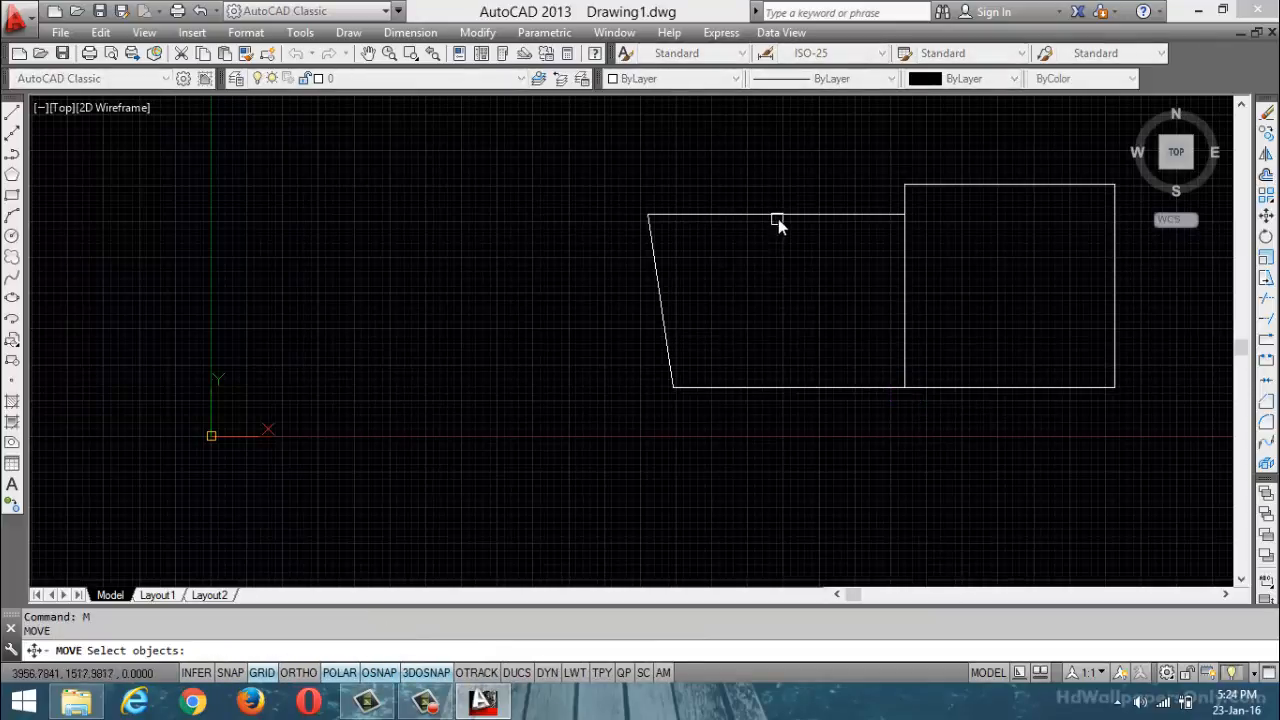
{"action": "left_click", "coordinate": [779, 217]}
{"action": "left_click", "coordinate": [779, 217]}
{"action": "key", "text": "Return"}
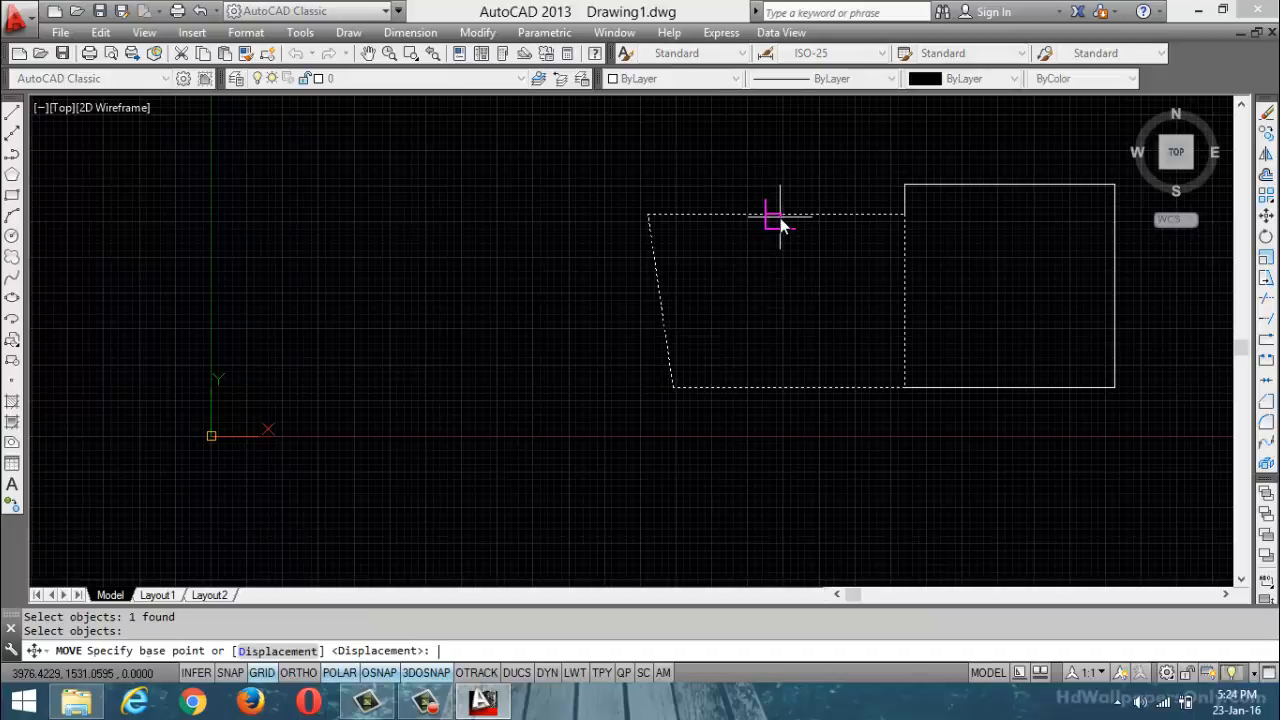
{"action": "left_click", "coordinate": [634, 216]}
{"action": "left_click", "coordinate": [288, 138]}
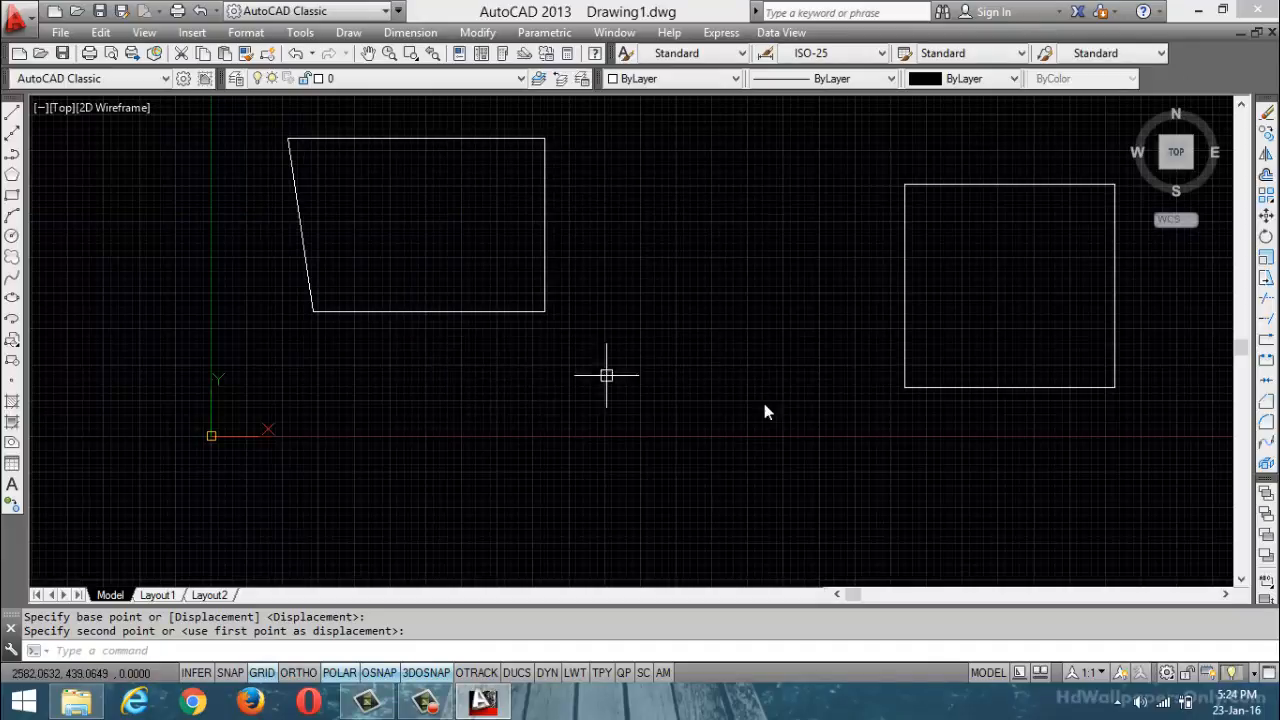
{"action": "left_click", "coordinate": [490, 37]}
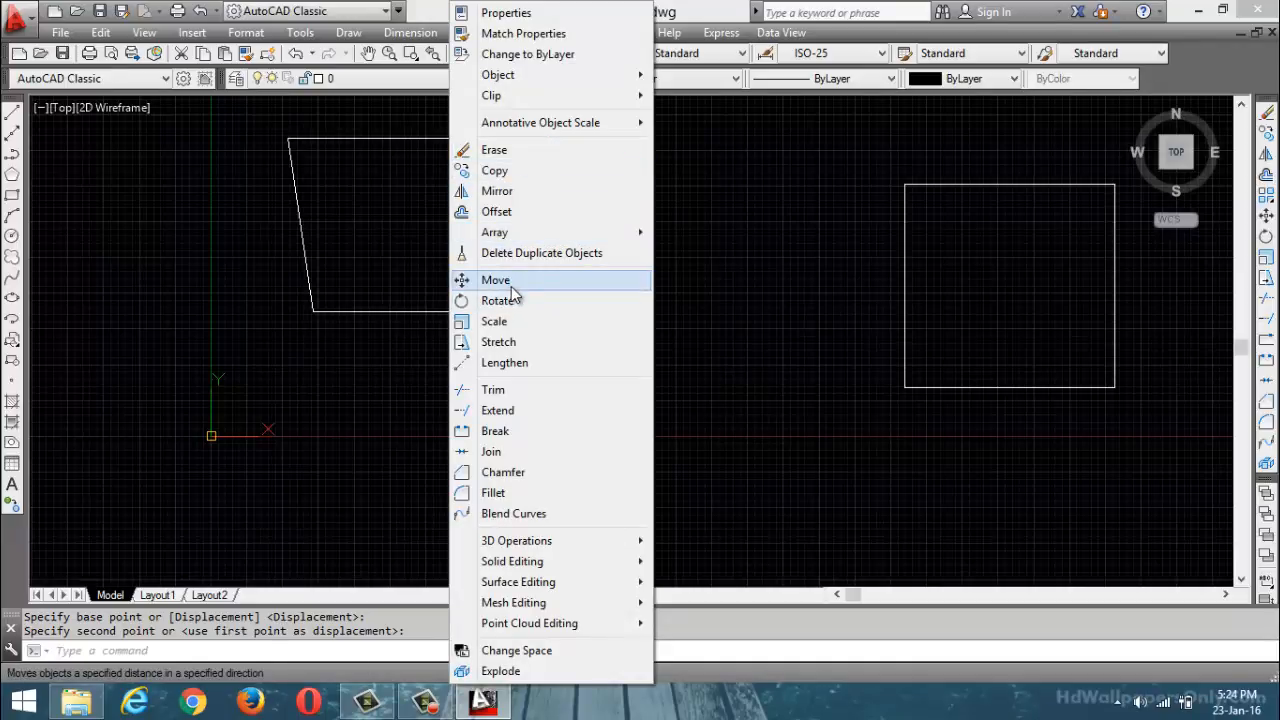
{"action": "left_click", "coordinate": [781, 421]}
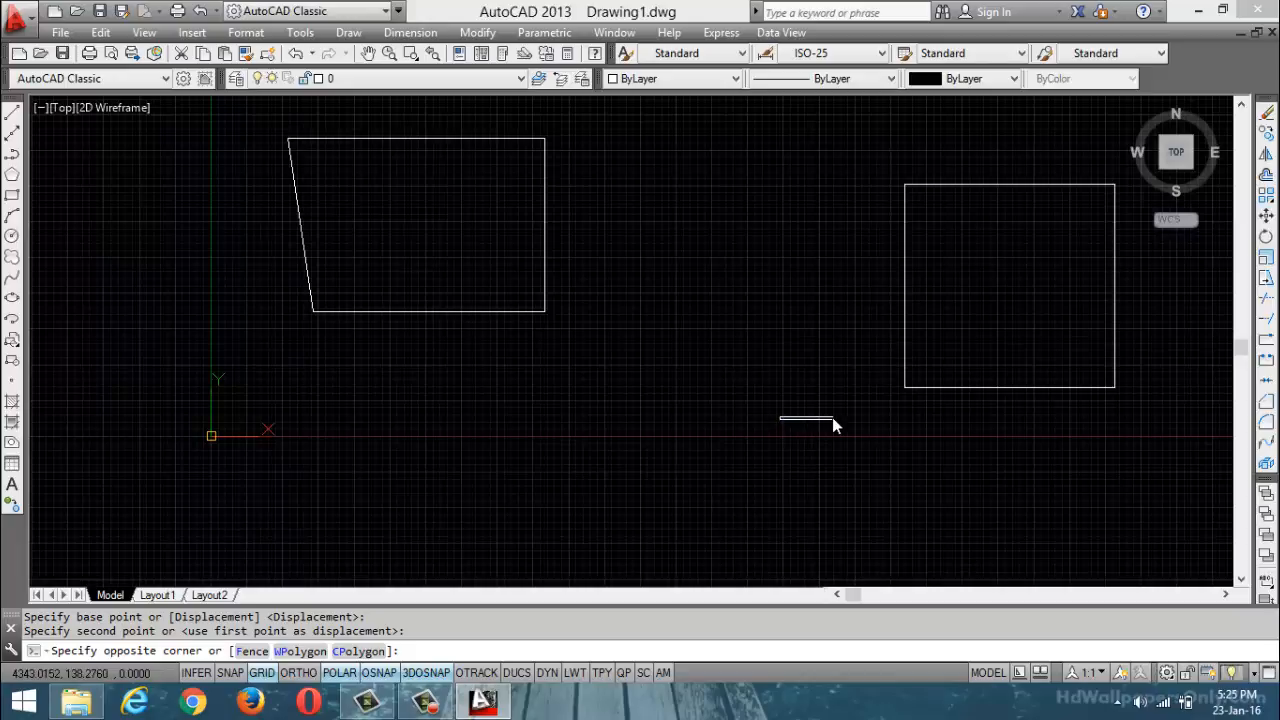
{"action": "left_click", "coordinate": [542, 582]}
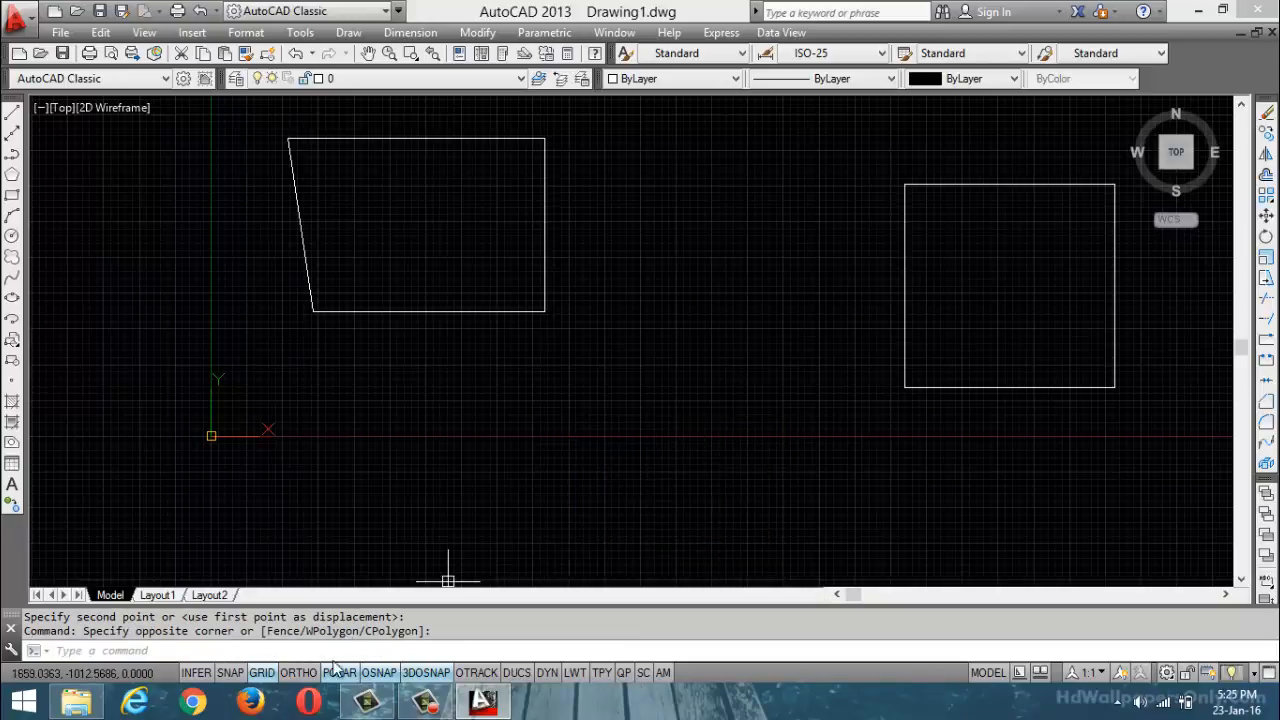
{"action": "left_click", "coordinate": [336, 670]}
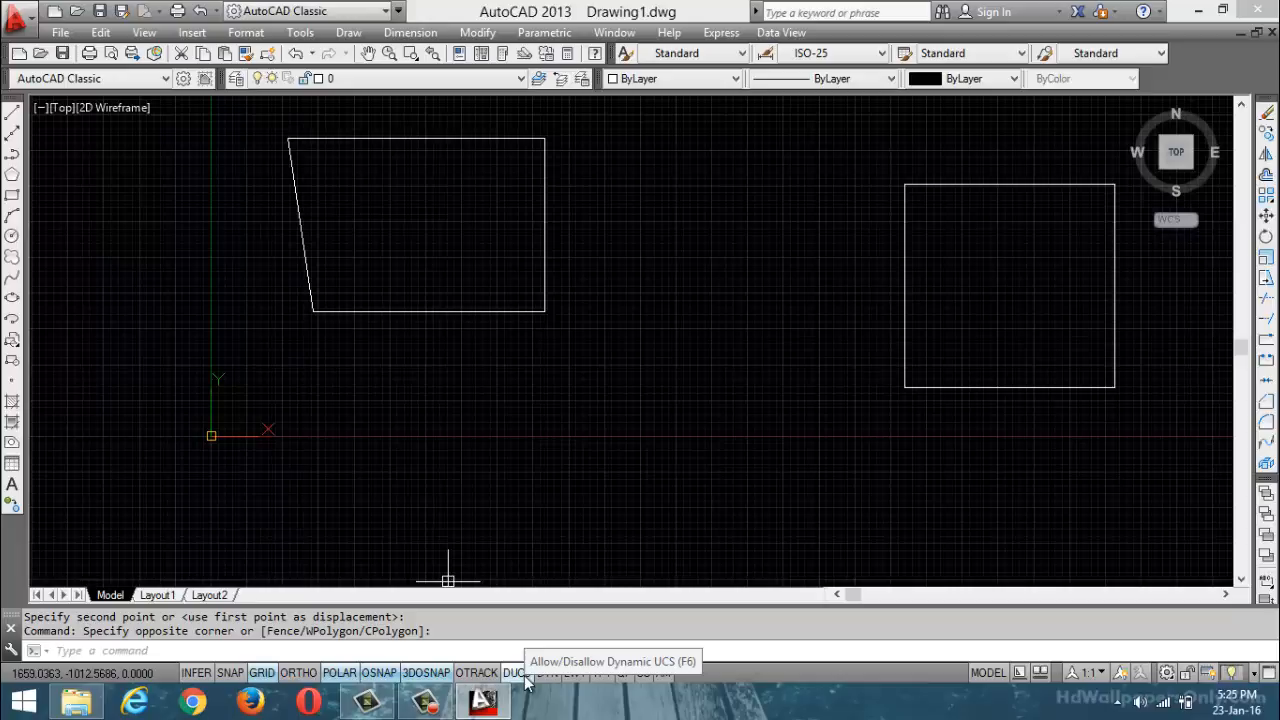
{"action": "key", "text": "Escape"}
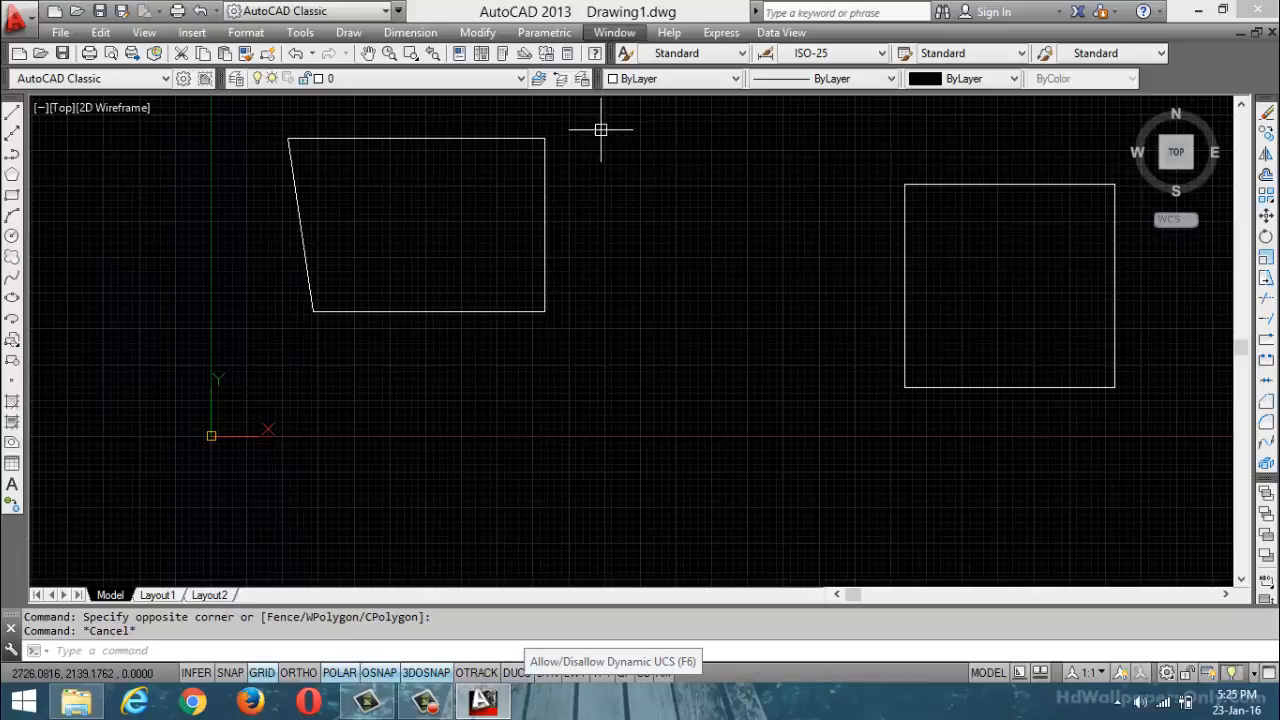
{"action": "left_click", "coordinate": [347, 32]}
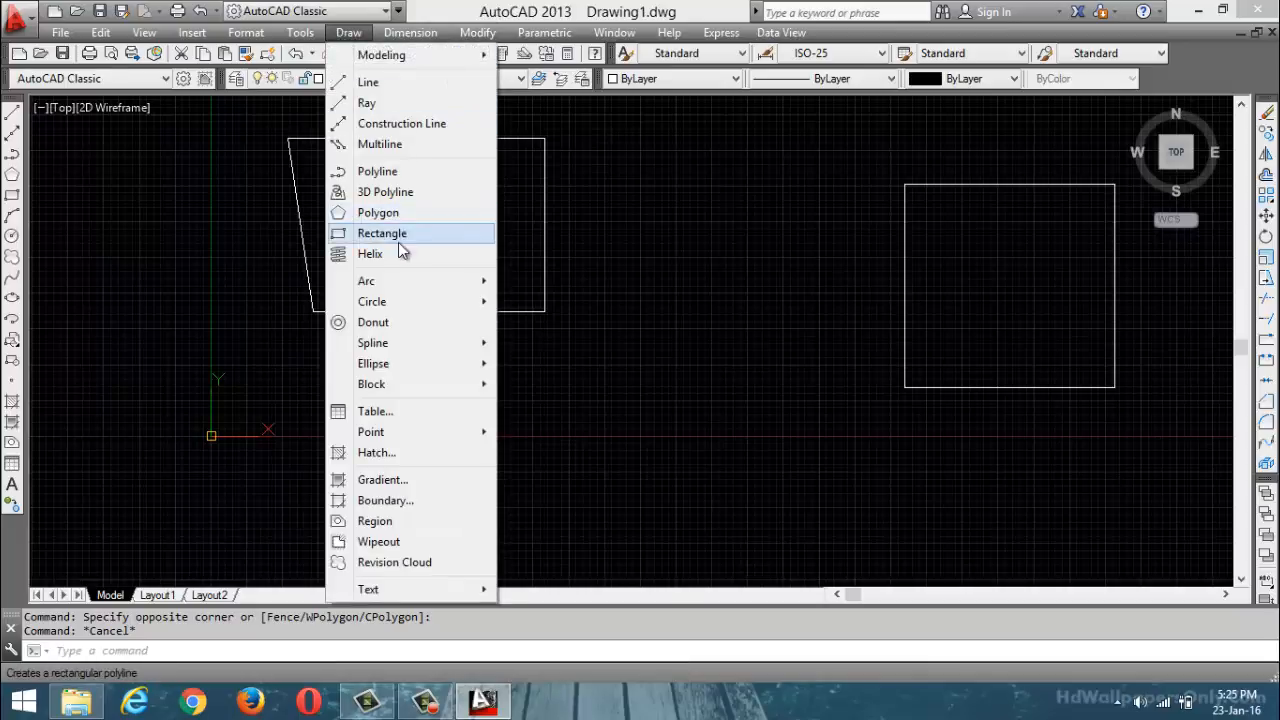
{"action": "mouse_move", "coordinate": [488, 38]}
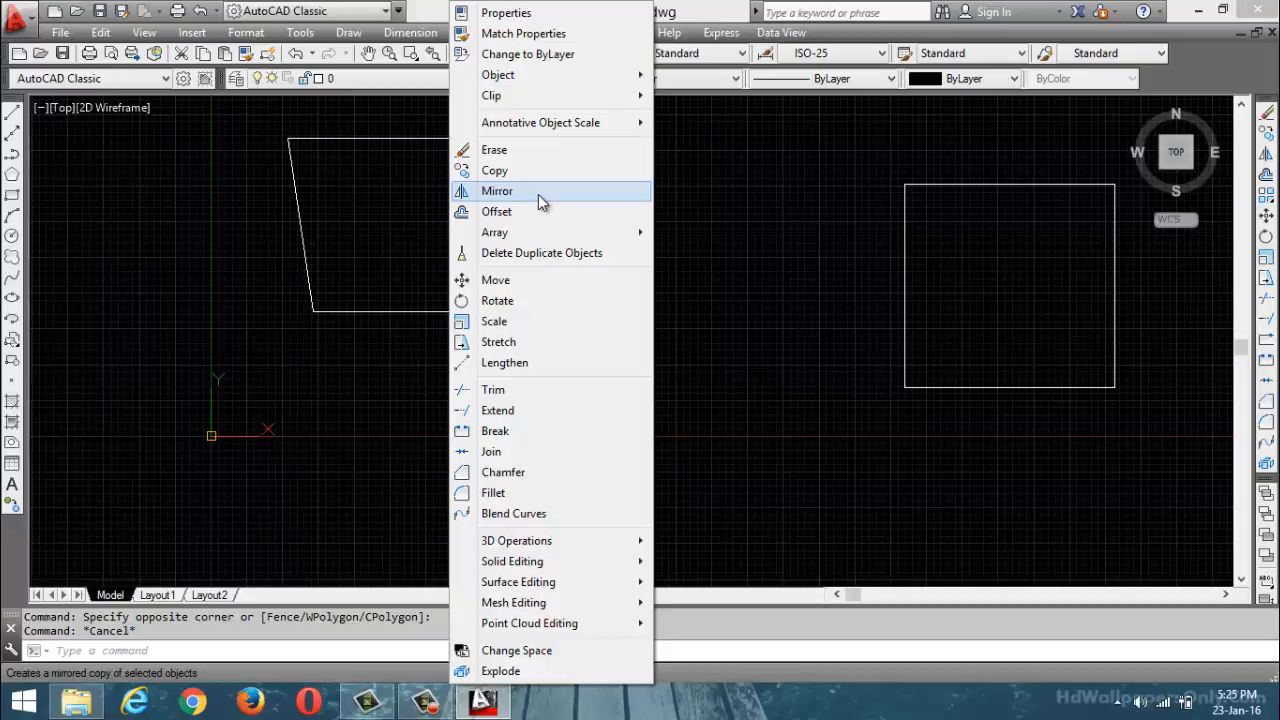
{"action": "left_click", "coordinate": [628, 196]}
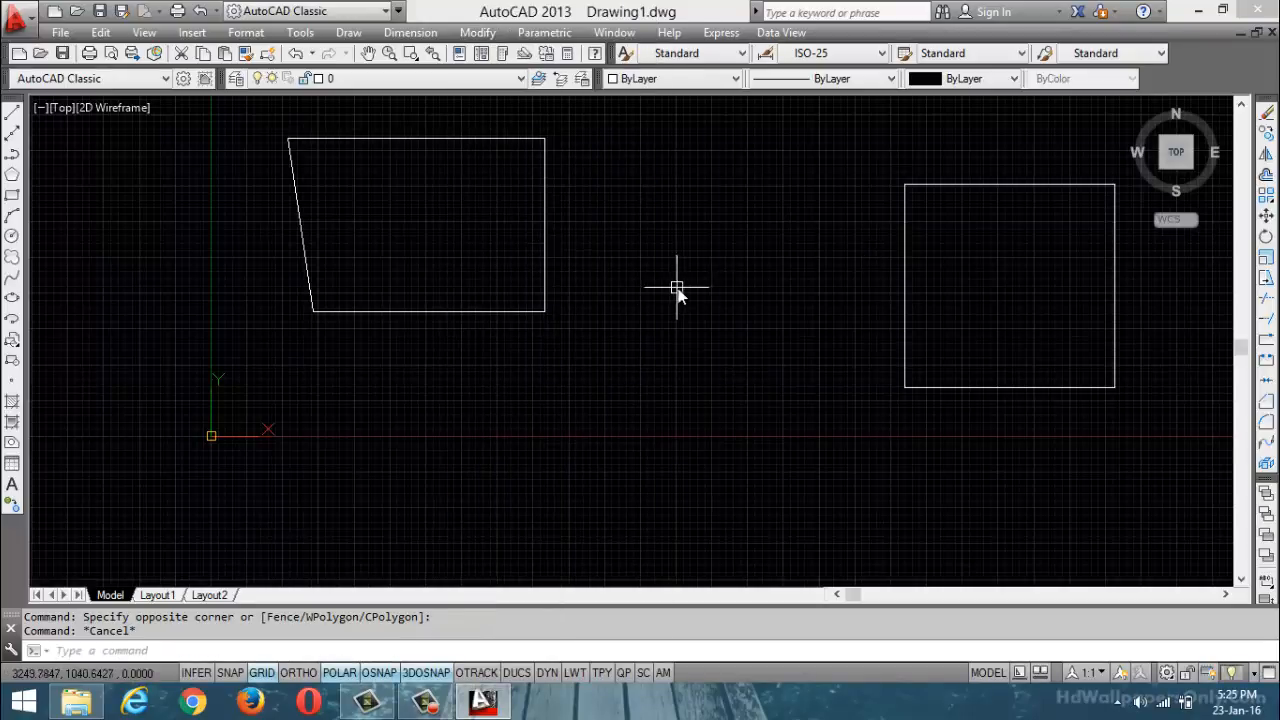
Erase all objects and draw two concentric circles near the upper Y axis, the outer one with a radius of about 477
{"action": "key", "text": "ctrl+a"}
{"action": "key", "text": "Delete"}
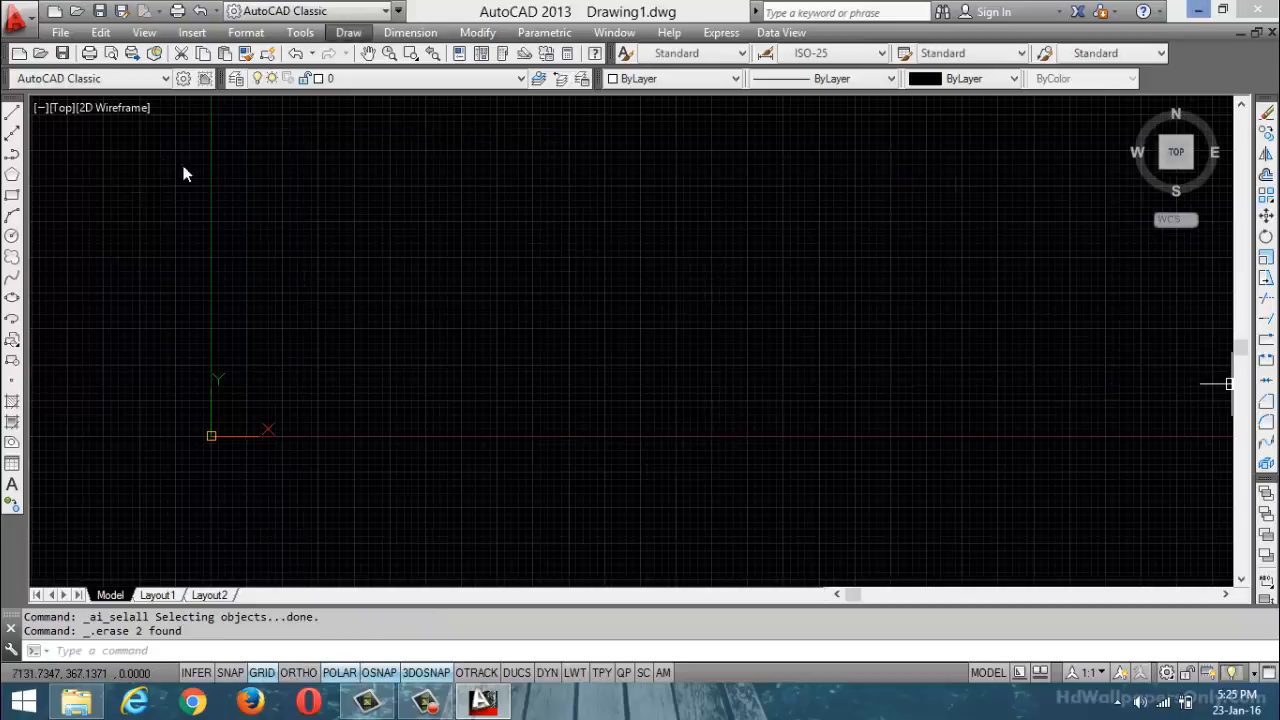
{"action": "left_click", "coordinate": [12, 235]}
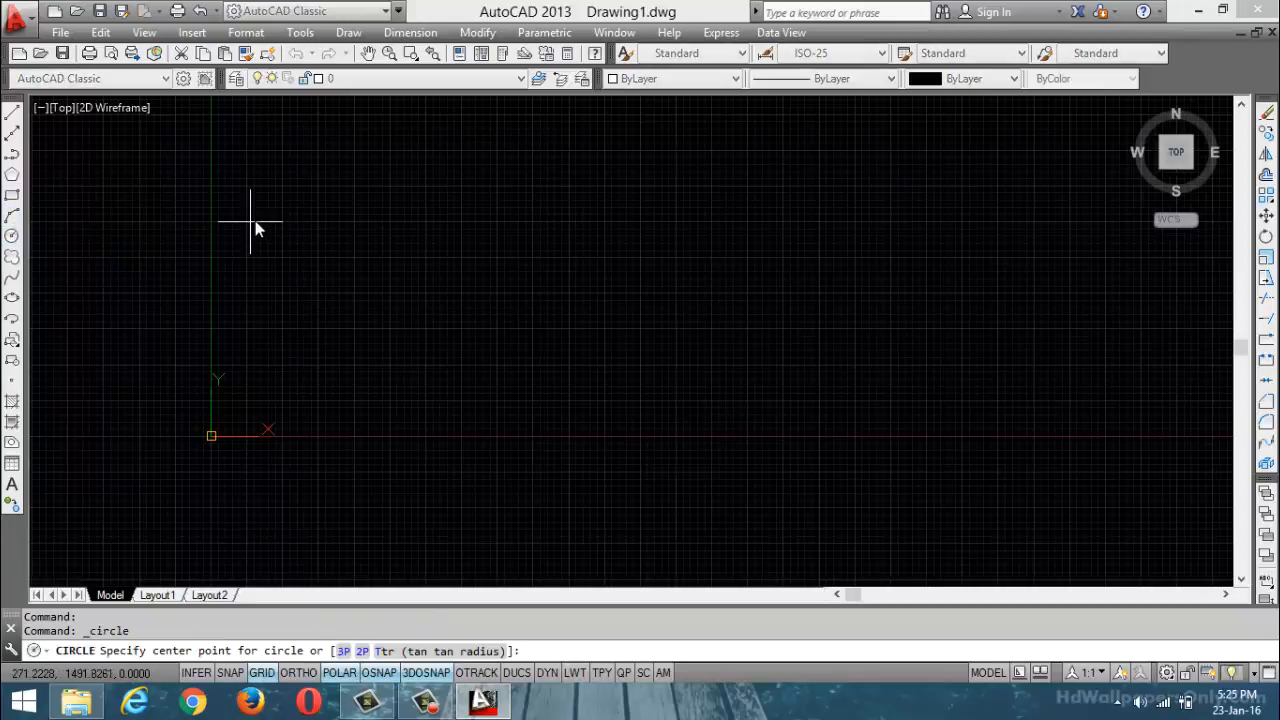
{"action": "left_click", "coordinate": [274, 215]}
{"action": "left_click", "coordinate": [322, 167]}
{"action": "left_click", "coordinate": [12, 235]}
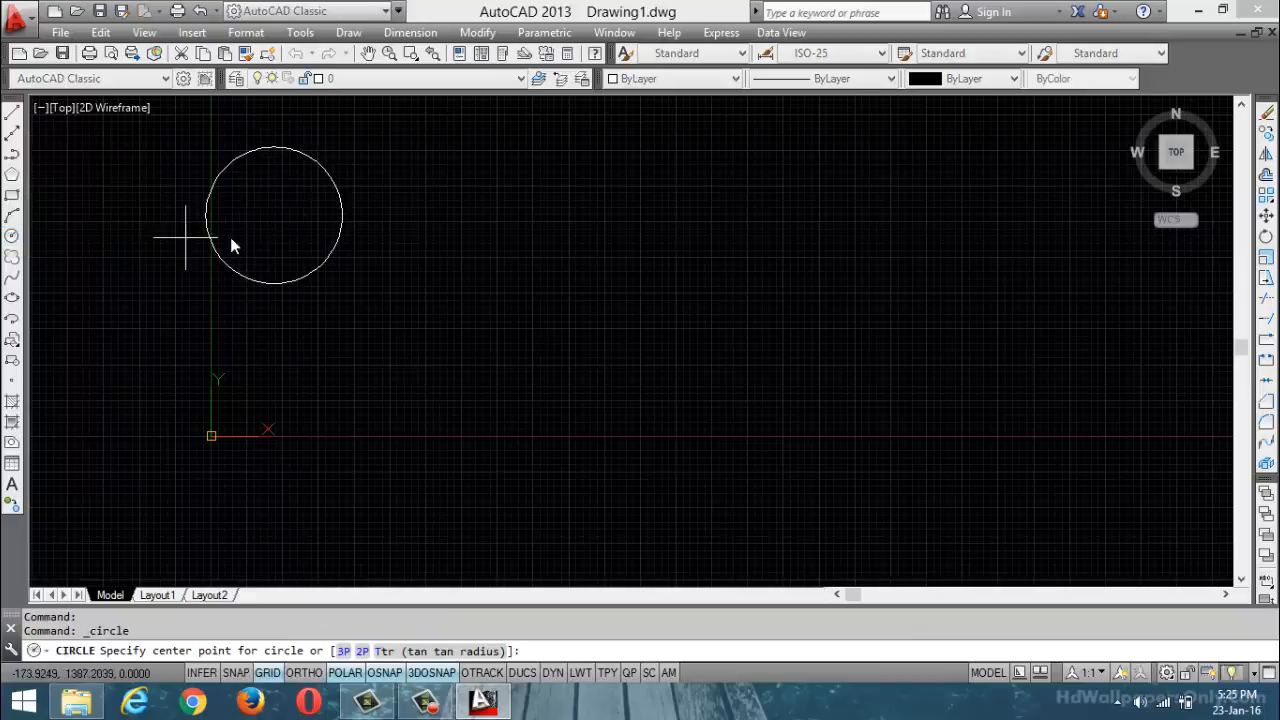
{"action": "left_click", "coordinate": [274, 215]}
{"action": "left_click", "coordinate": [294, 180]}
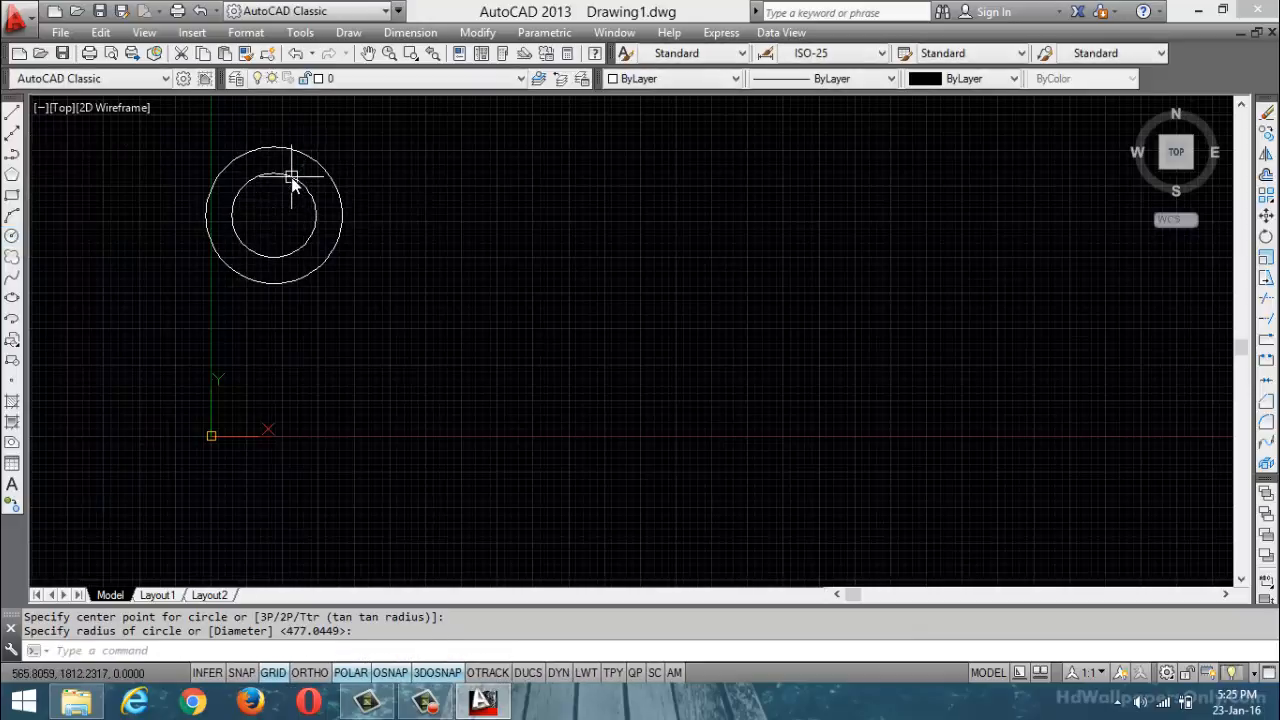
Draw a small rectangle inside the inner circle
{"action": "left_click", "coordinate": [12, 195]}
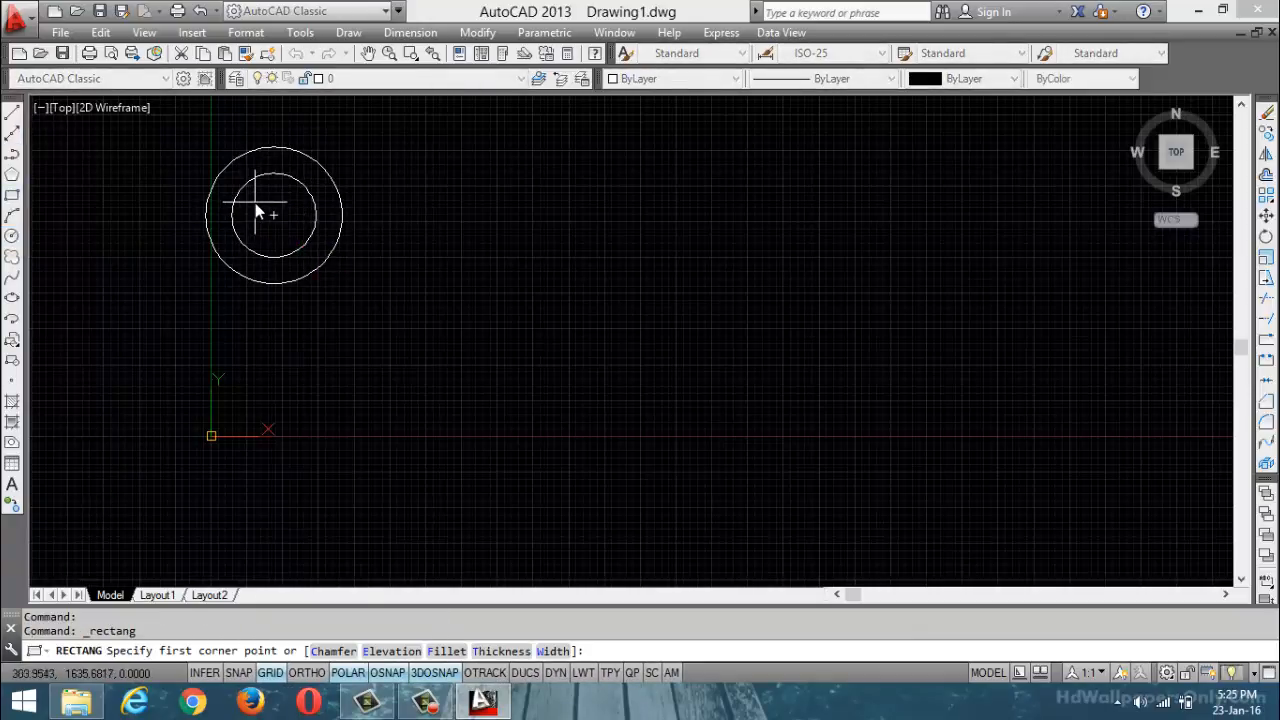
{"action": "left_click", "coordinate": [255, 203]}
{"action": "left_click", "coordinate": [296, 253]}
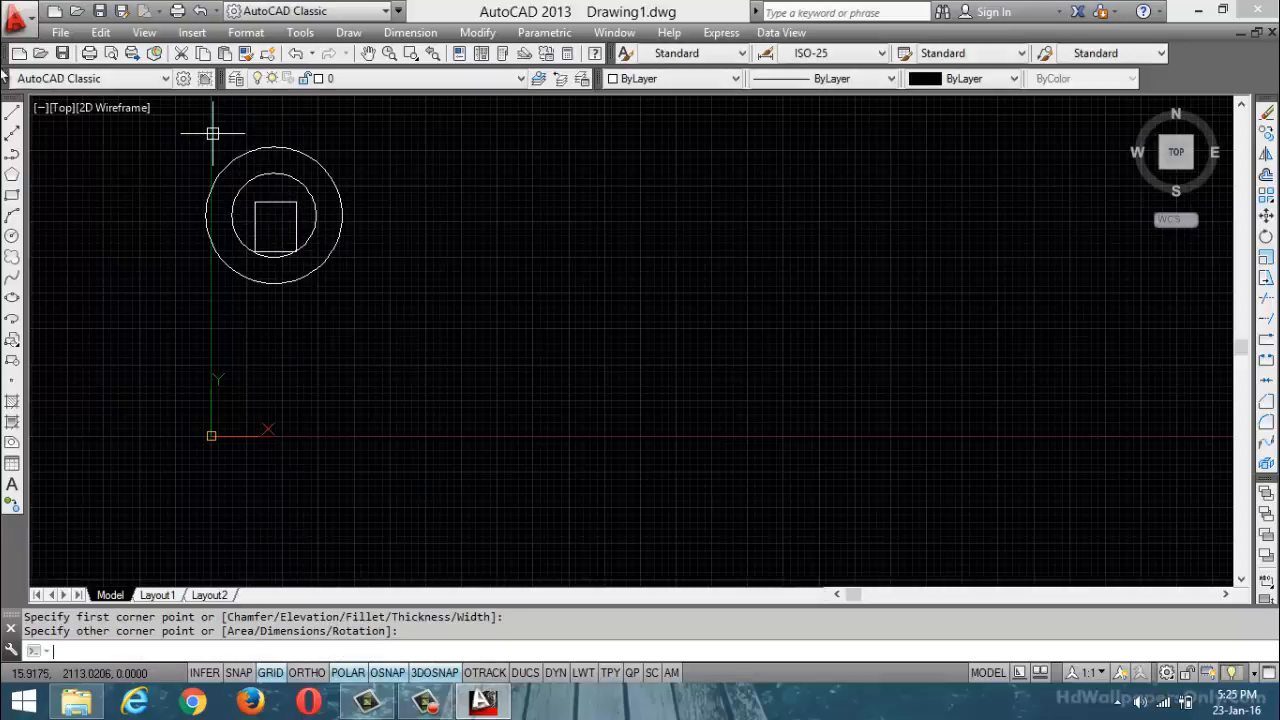
{"action": "key", "text": "Escape"}
Turn on Ortho mode and draw a vertical line about 2733 long, well to the right of the concentric circles
{"action": "left_click", "coordinate": [12, 112]}
{"action": "left_click", "coordinate": [538, 117]}
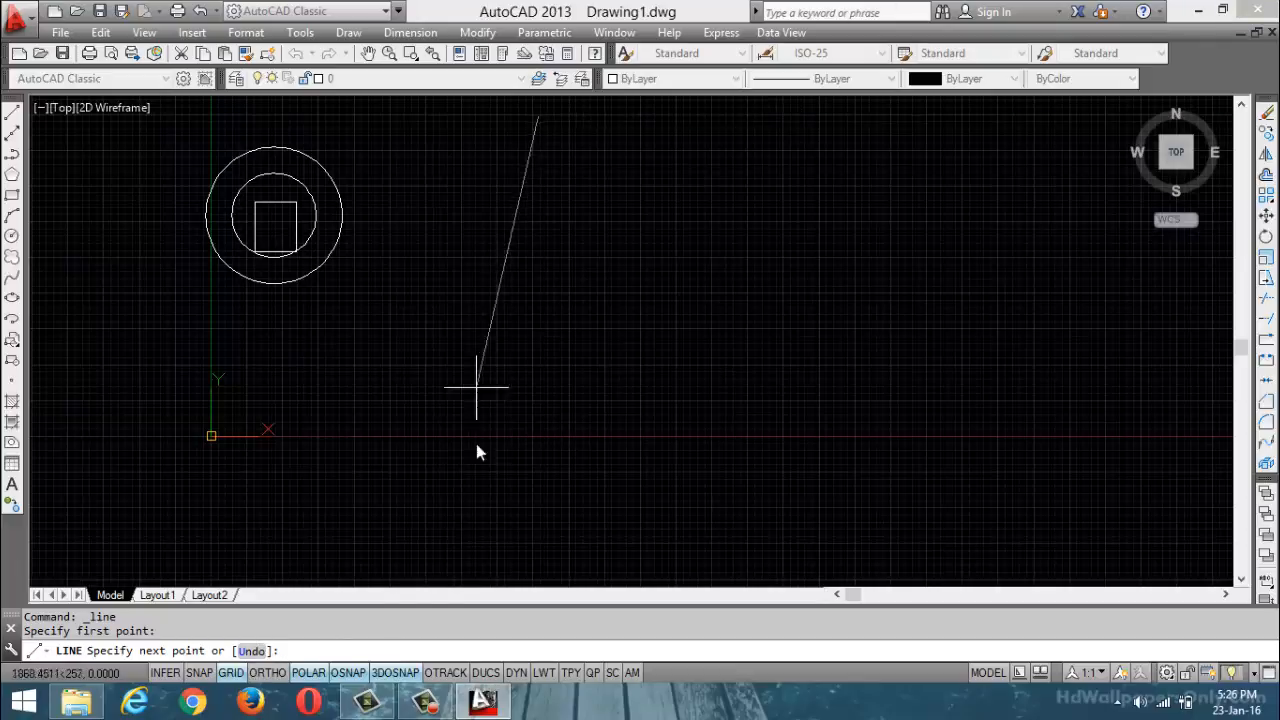
{"action": "left_click", "coordinate": [268, 672]}
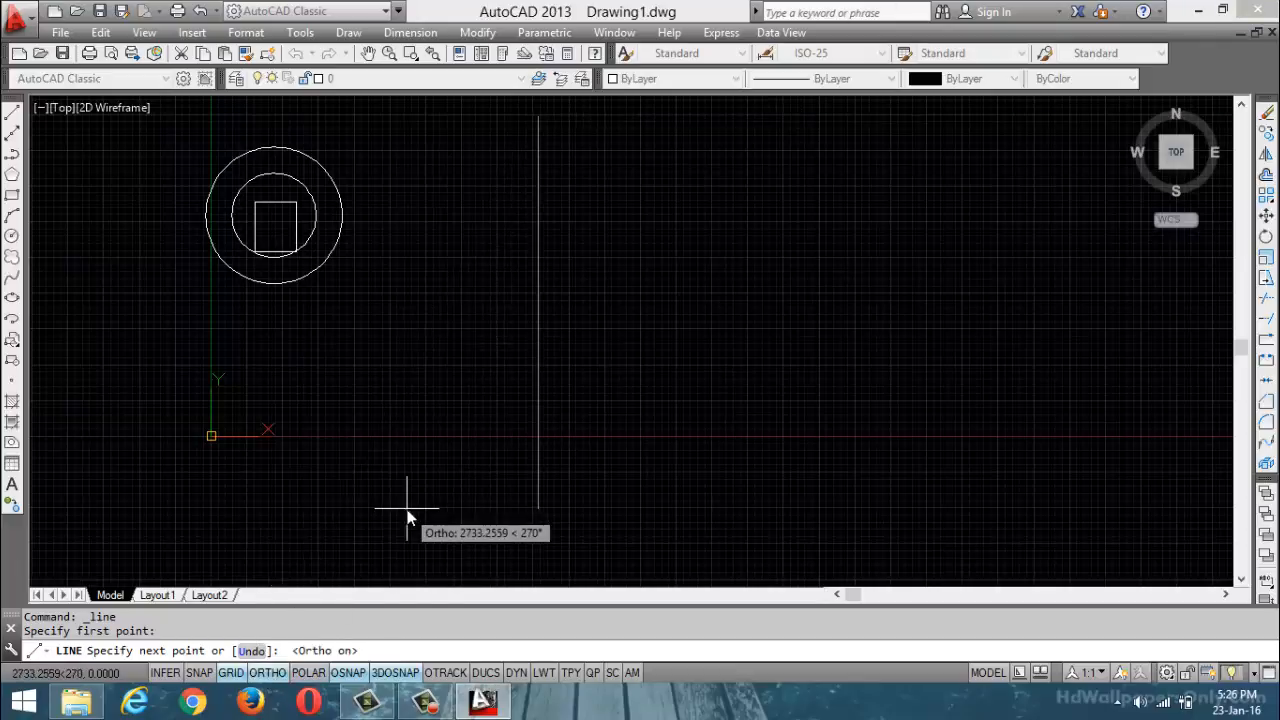
{"action": "left_click", "coordinate": [420, 507]}
{"action": "key", "text": "Escape"}
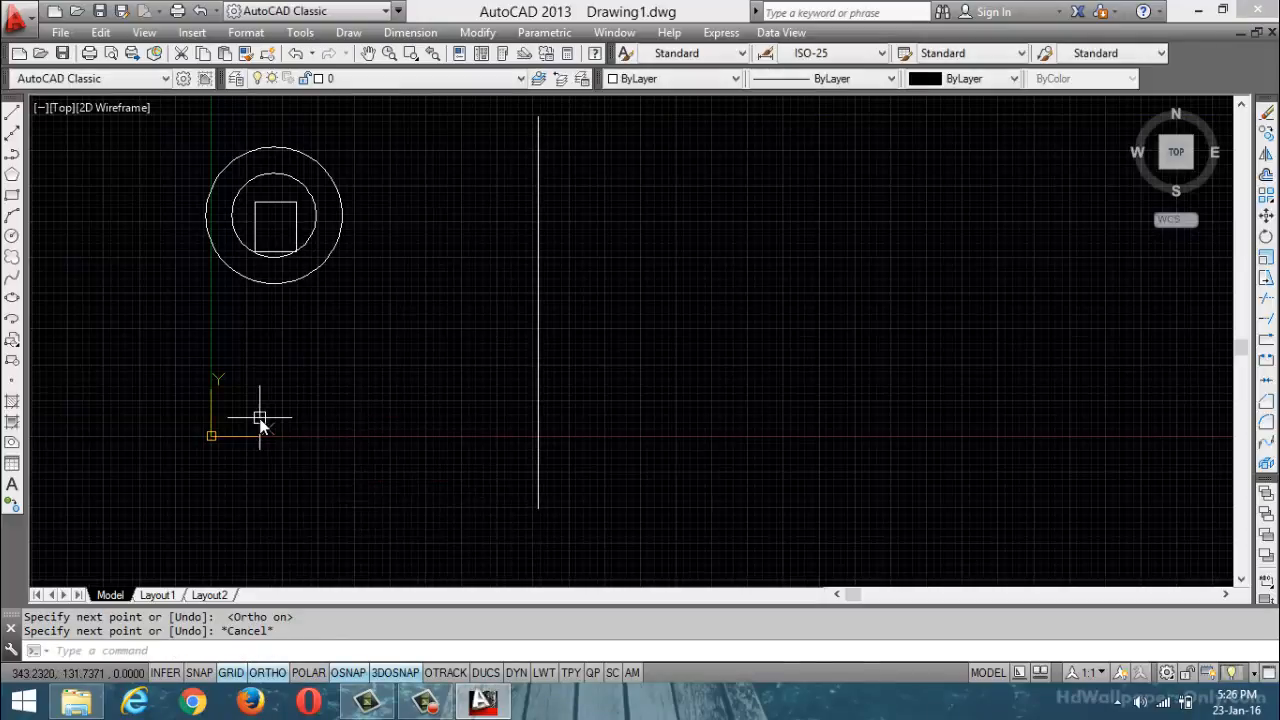
Draw a long horizontal line below the level of the circles, crossing the vertical line
{"action": "key", "text": "Return"}
{"action": "left_click", "coordinate": [362, 358]}
{"action": "left_click", "coordinate": [809, 395]}
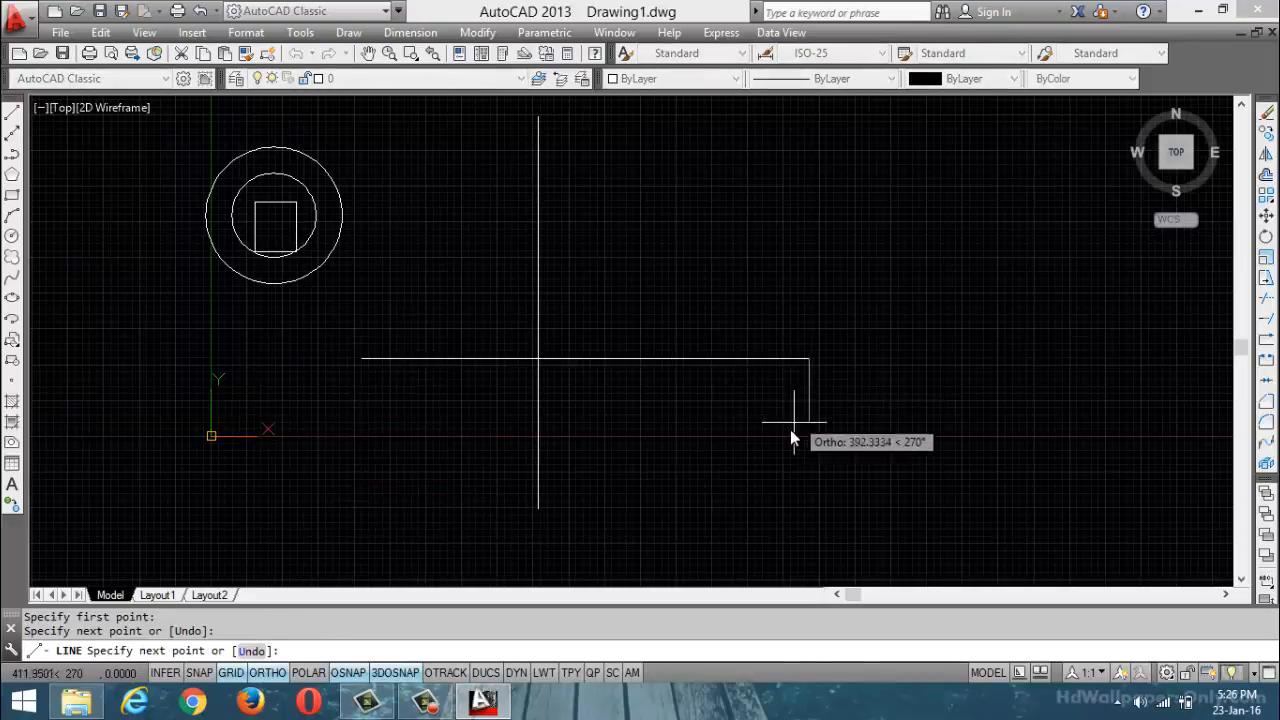
{"action": "key", "text": "Escape"}
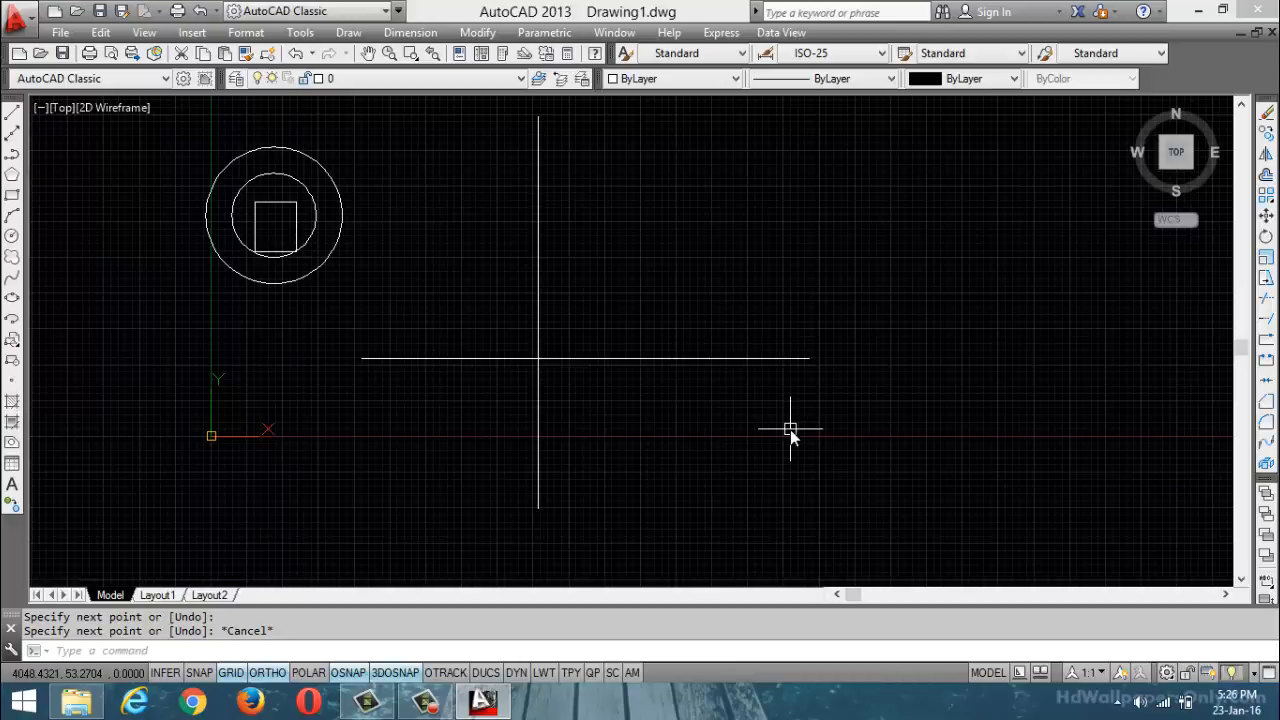
{"action": "key", "text": "Escape"}
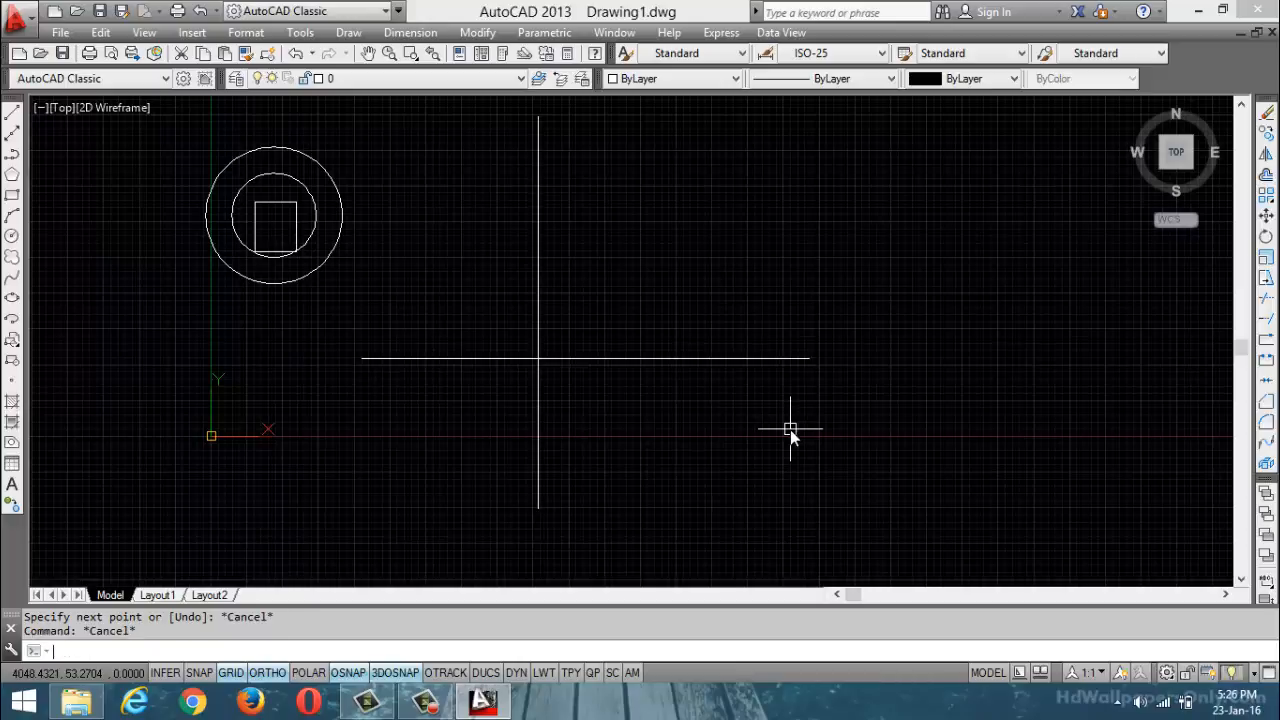
Mirror the two circles and the rectangle across the vertical line between its endpoints, keeping the source objects
{"action": "type", "text": "MI"}
{"action": "key", "text": "Return"}
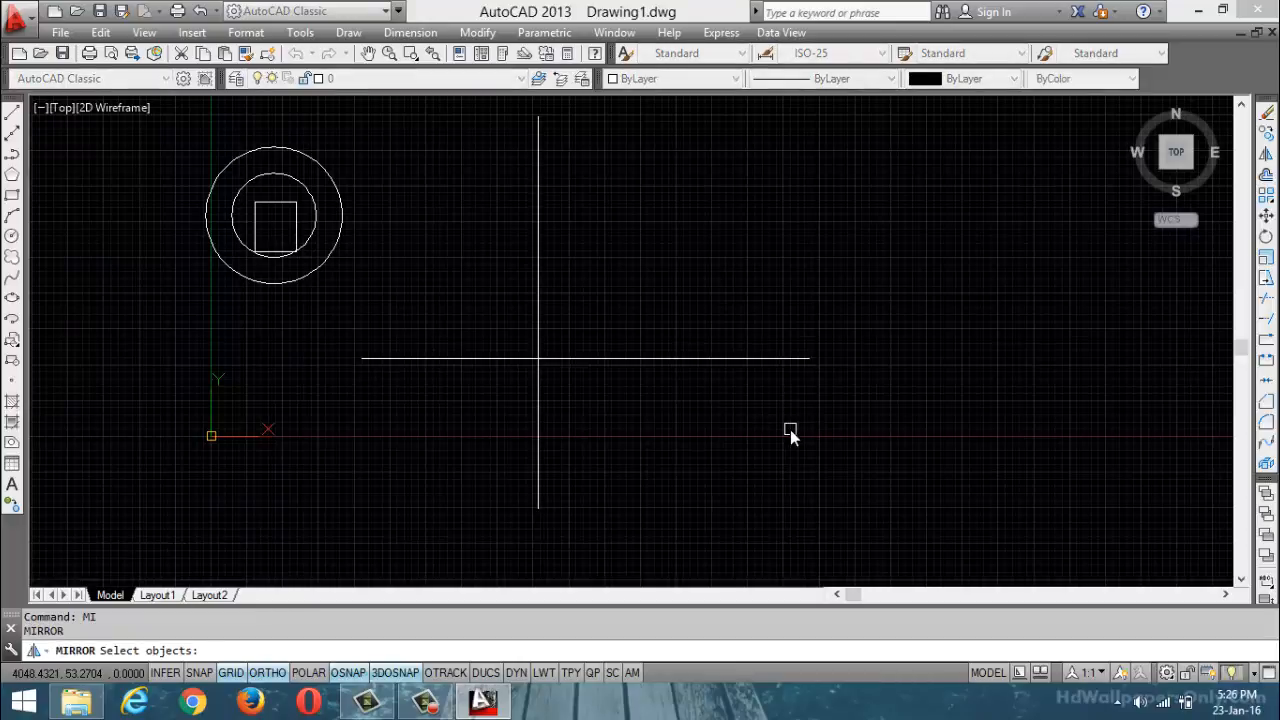
{"action": "left_click", "coordinate": [146, 122]}
{"action": "left_click", "coordinate": [379, 290]}
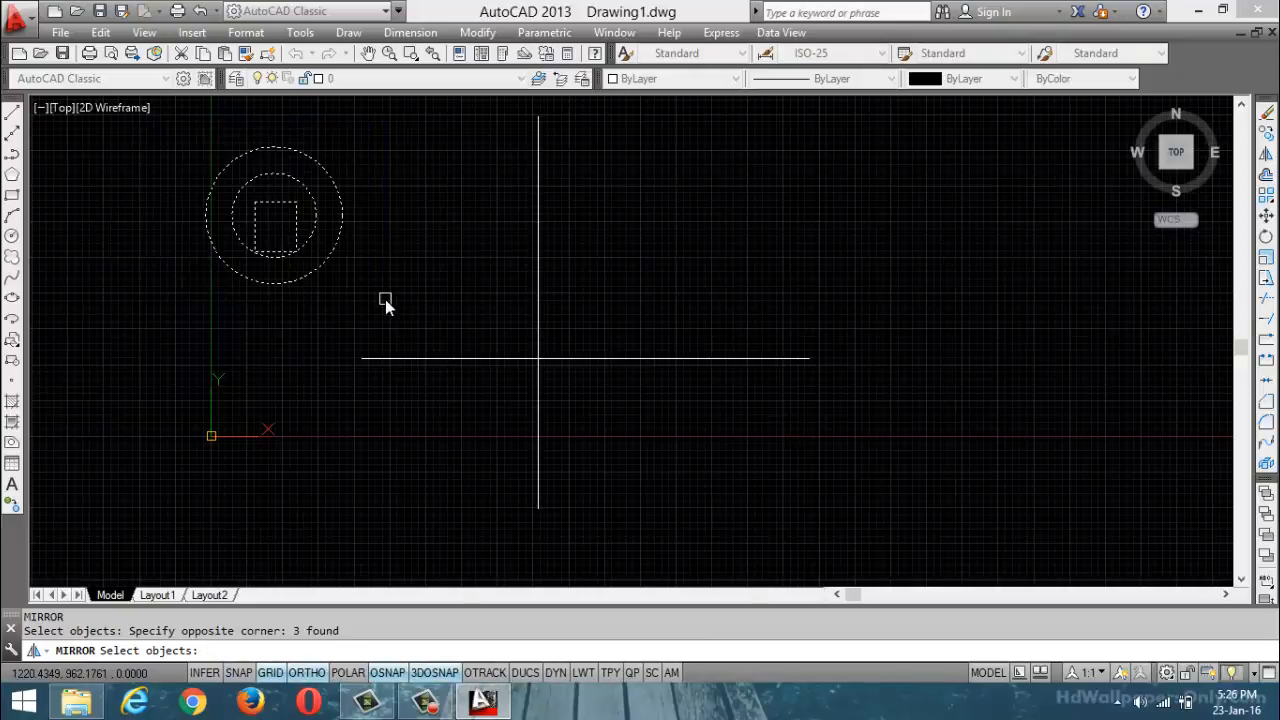
{"action": "key", "text": "Return"}
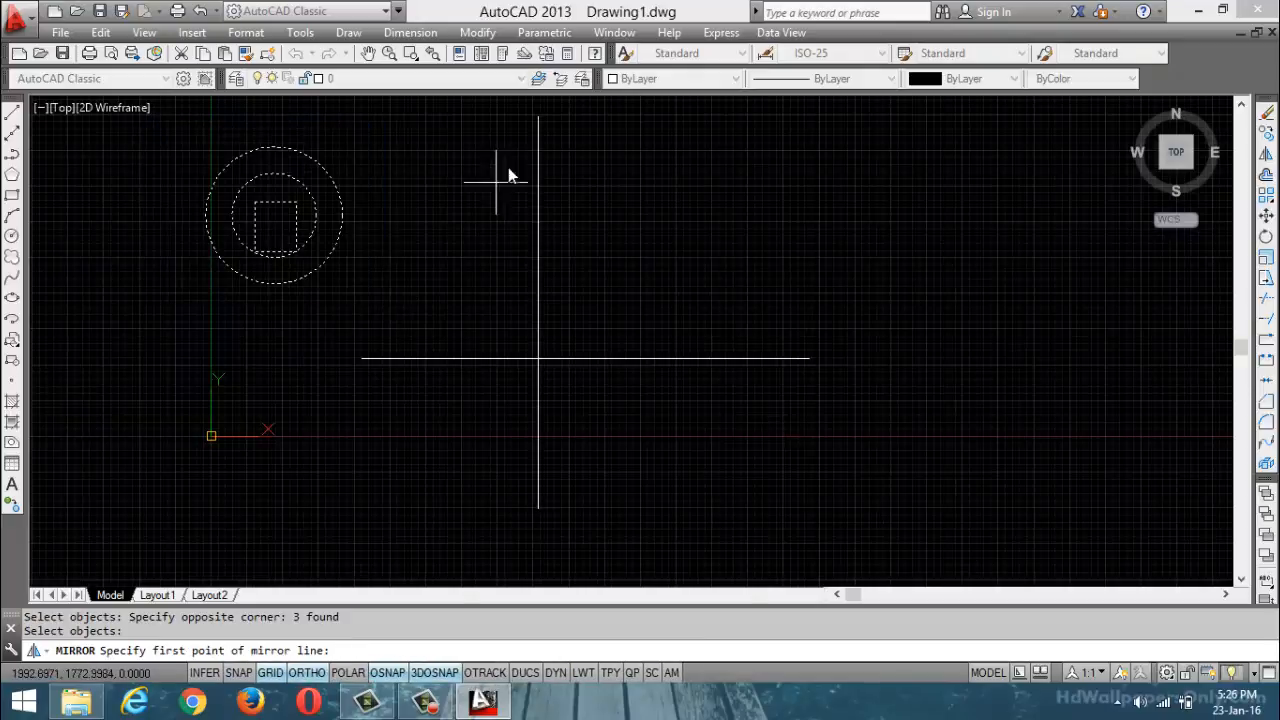
{"action": "left_click", "coordinate": [546, 124]}
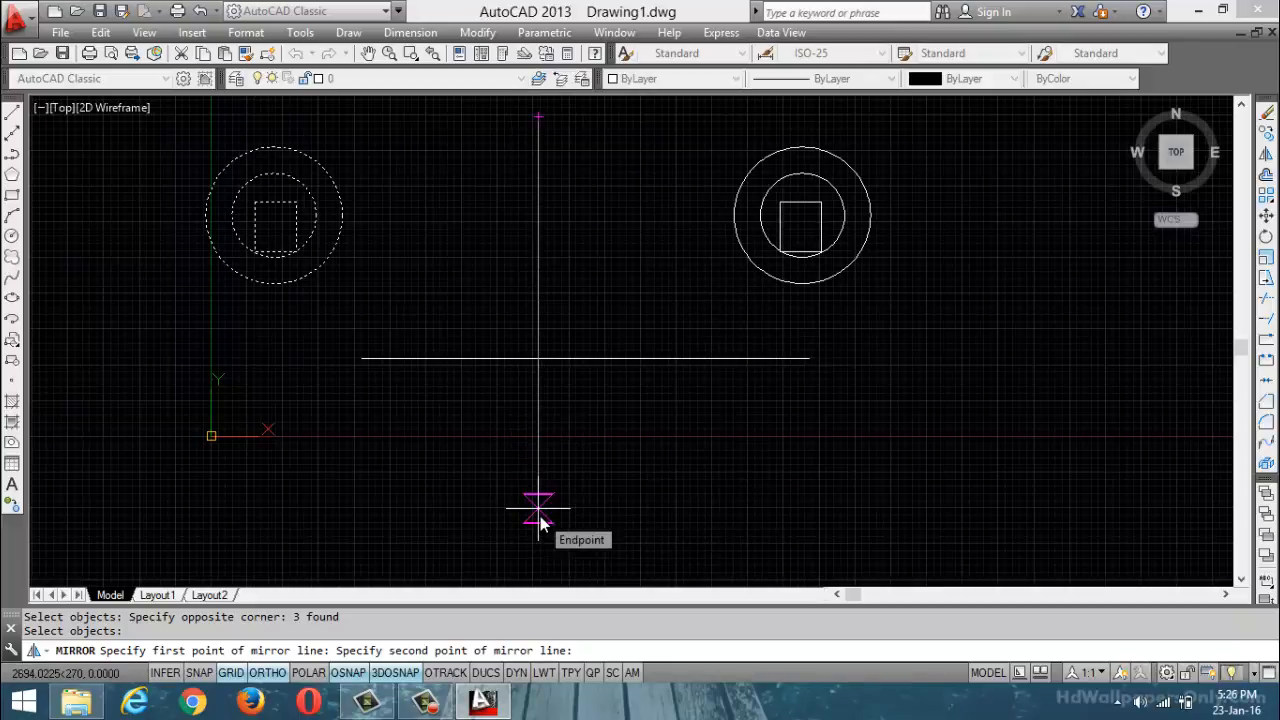
{"action": "left_click", "coordinate": [540, 516]}
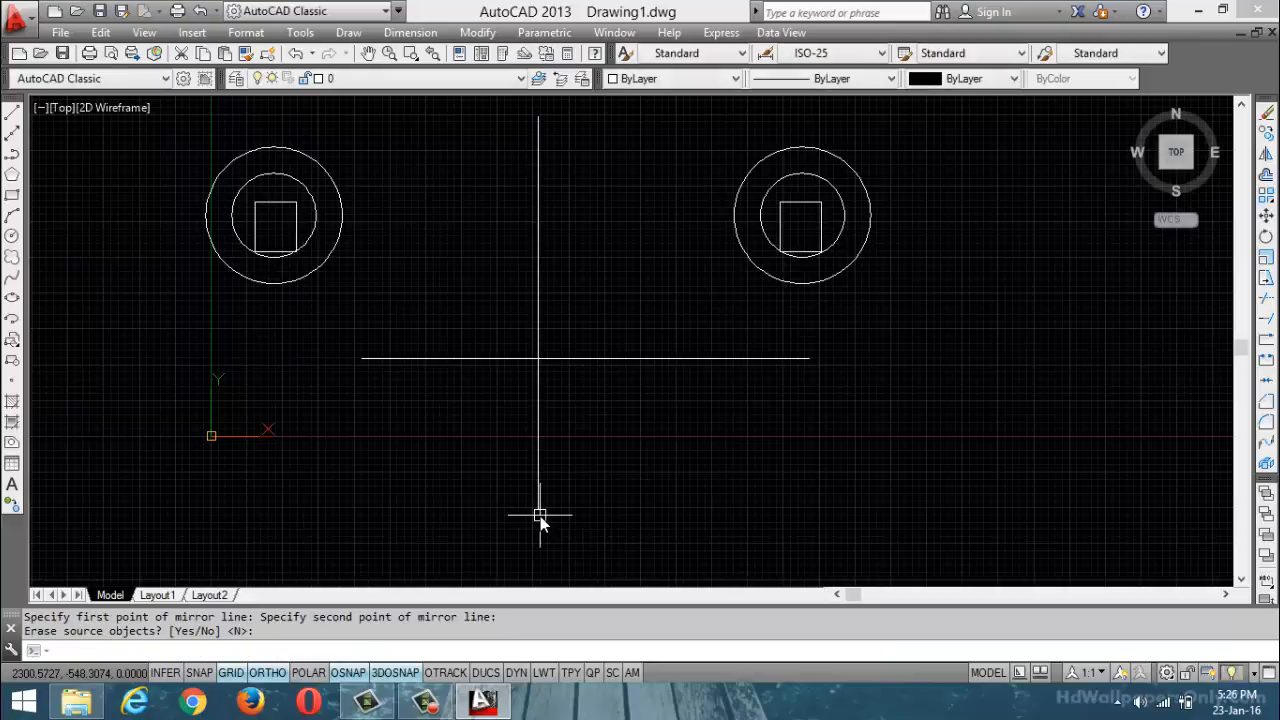
{"action": "key", "text": "Return"}
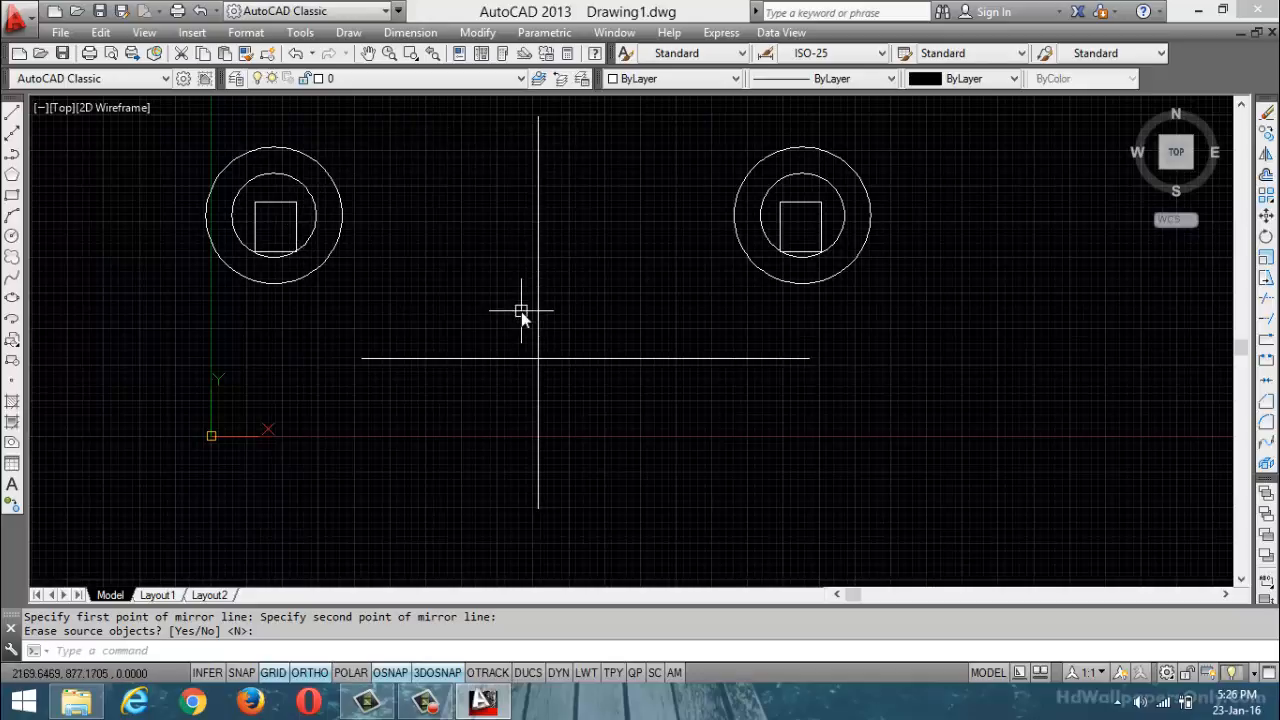
{"action": "key", "text": "Return"}
{"action": "left_click", "coordinate": [541, 211]}
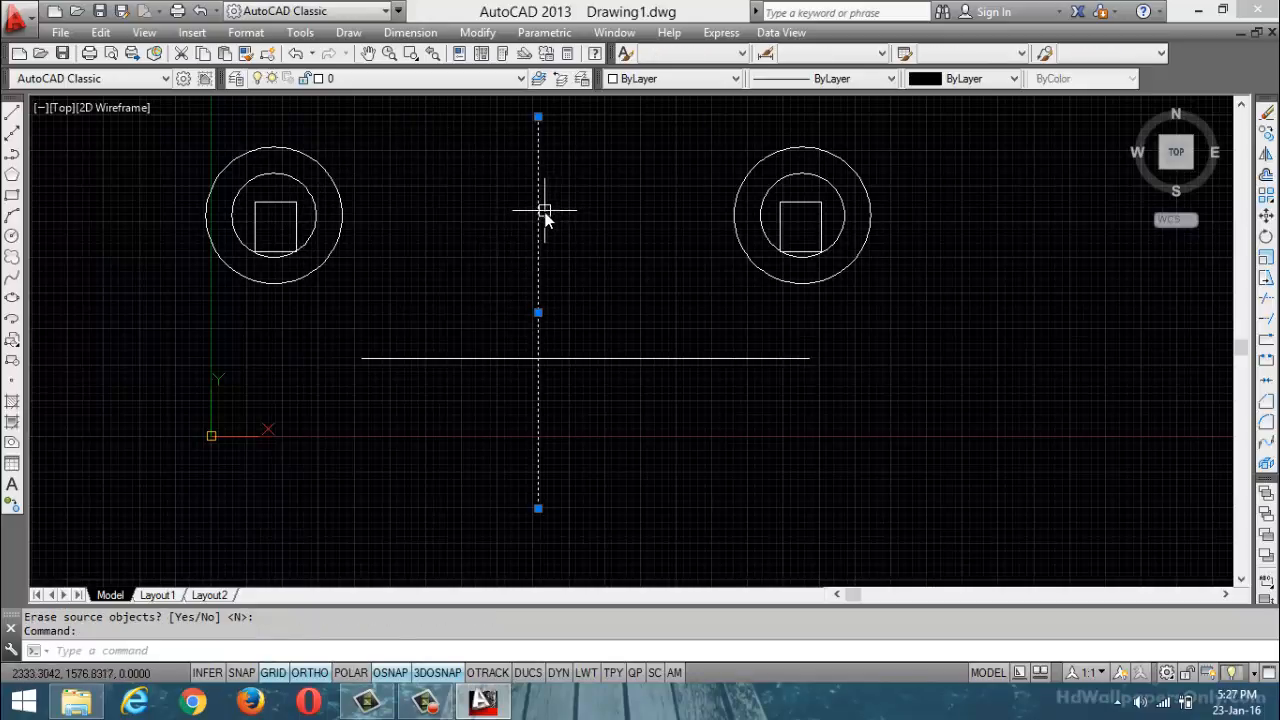
{"action": "key", "text": "Escape"}
Mirror both circle-and-rectangle groups downward across the horizontal line, keeping the source objects
{"action": "type", "text": "m"}
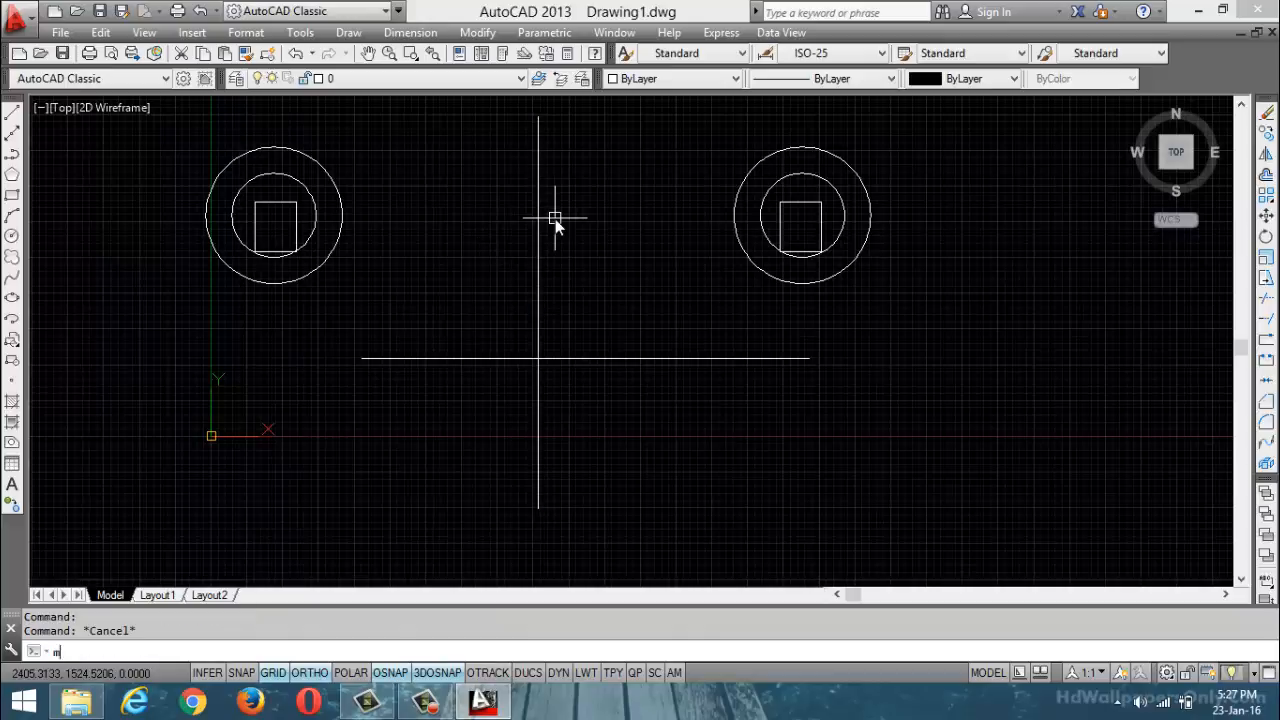
{"action": "type", "text": "i"}
{"action": "key", "text": "Return"}
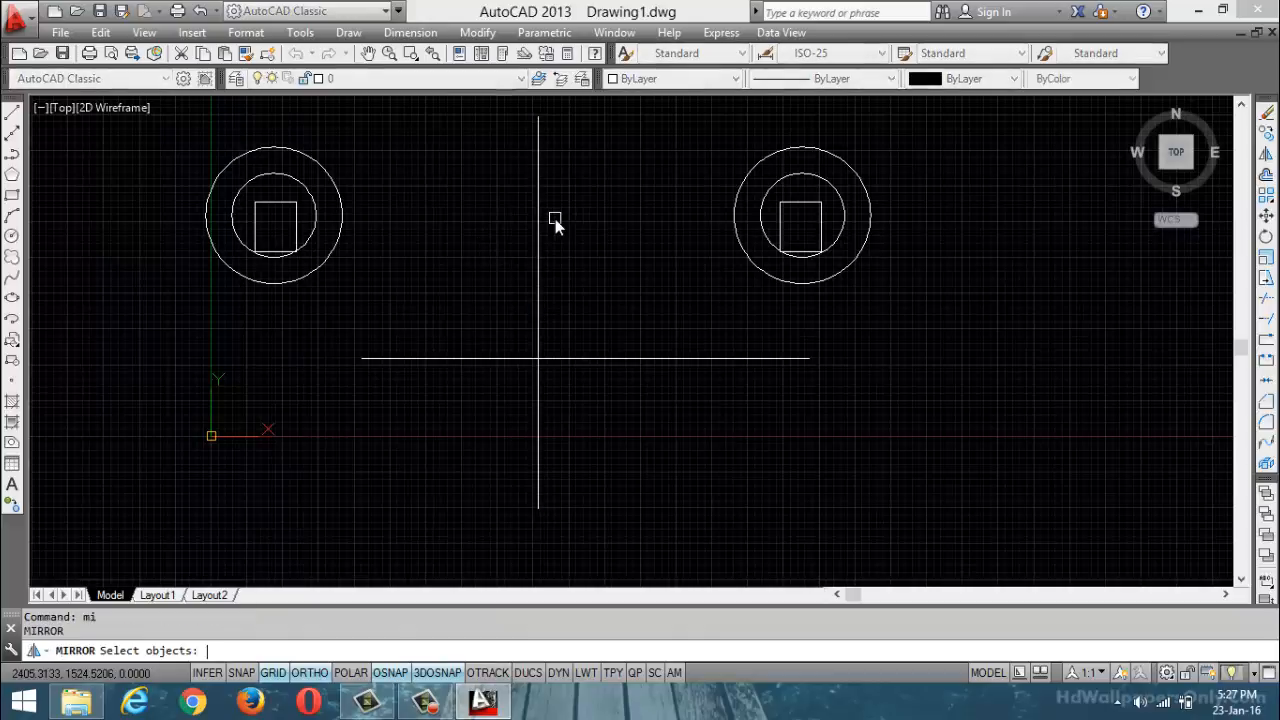
{"action": "left_click", "coordinate": [127, 128]}
{"action": "left_click", "coordinate": [381, 318]}
{"action": "left_click", "coordinate": [721, 130]}
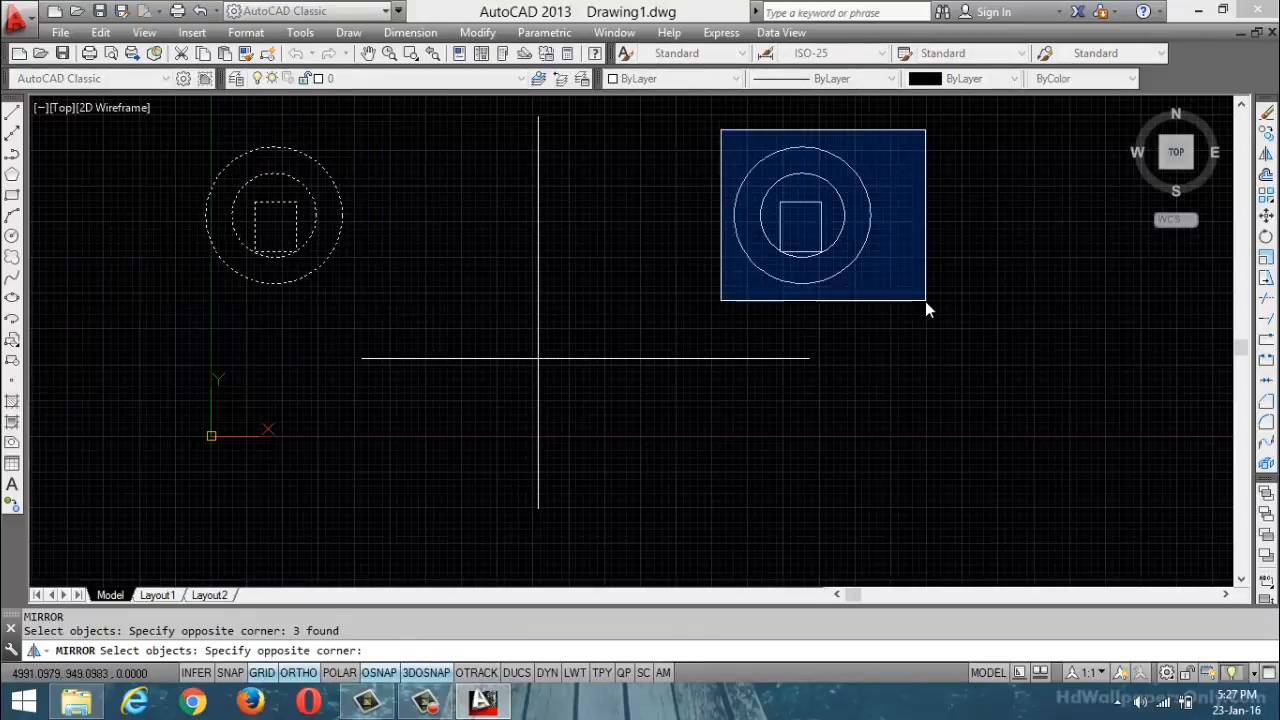
{"action": "left_click", "coordinate": [925, 301]}
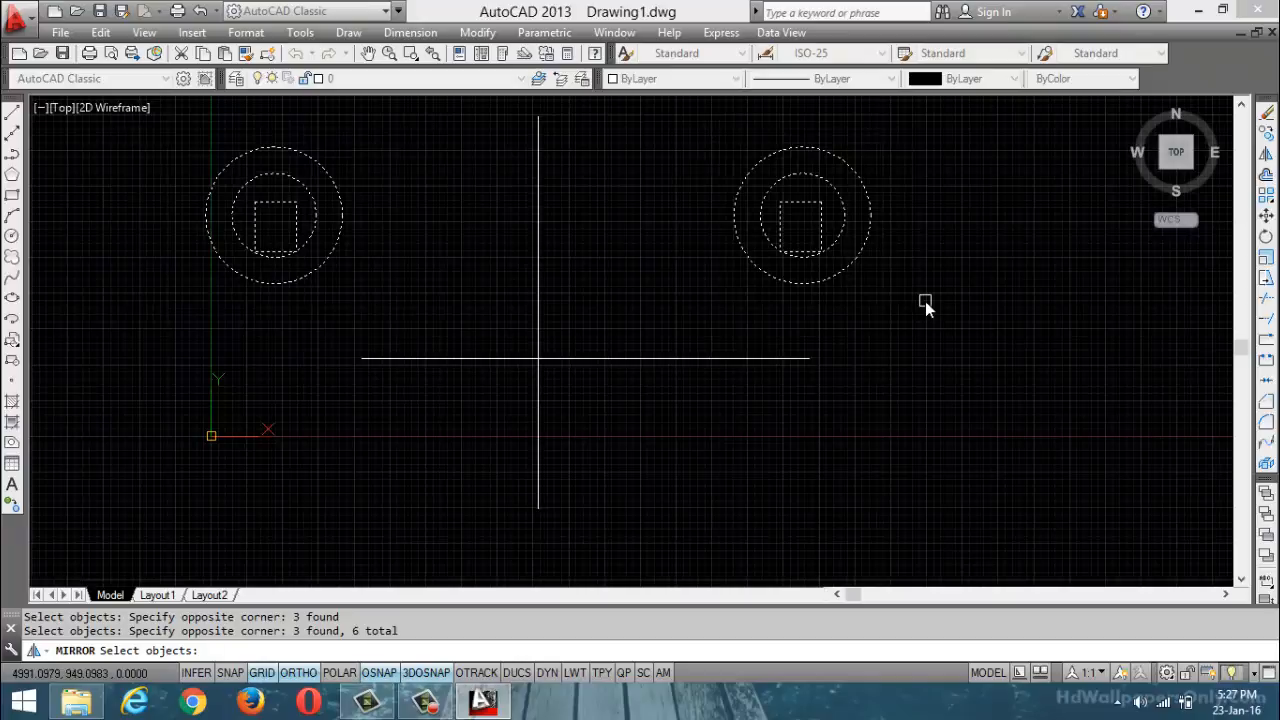
{"action": "key", "text": "Return"}
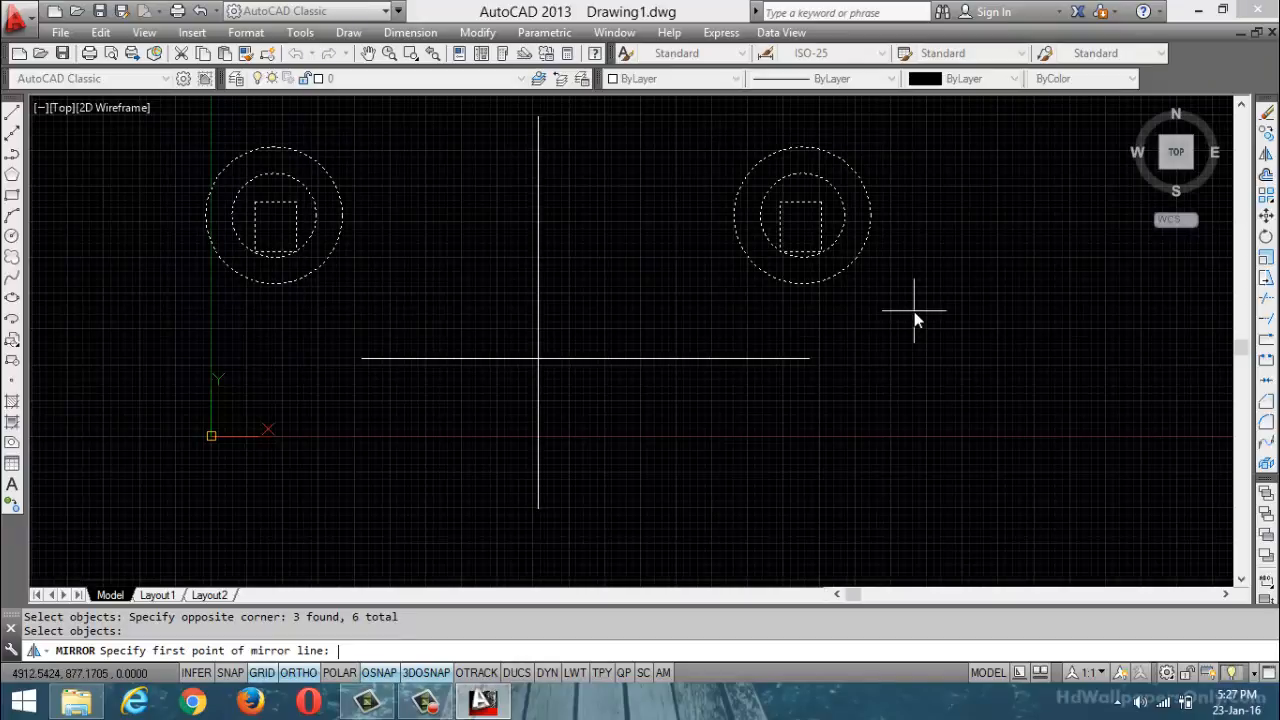
{"action": "left_click", "coordinate": [809, 358]}
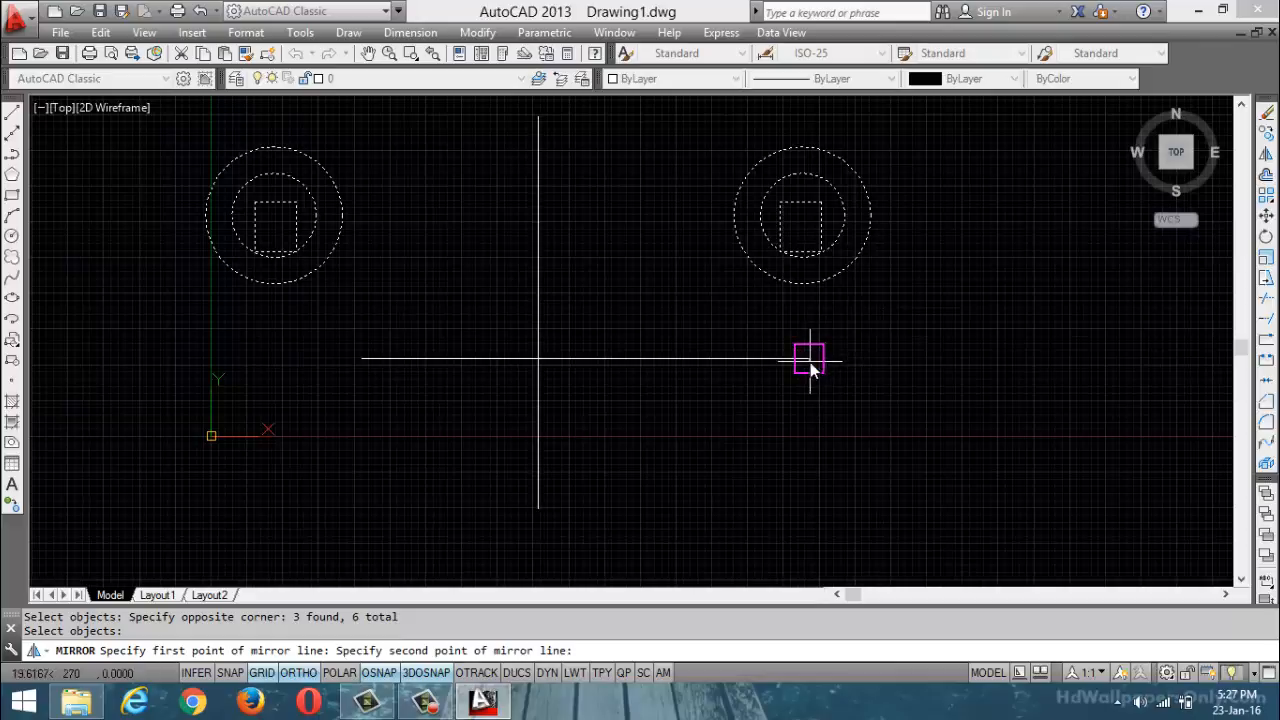
{"action": "left_click", "coordinate": [362, 358]}
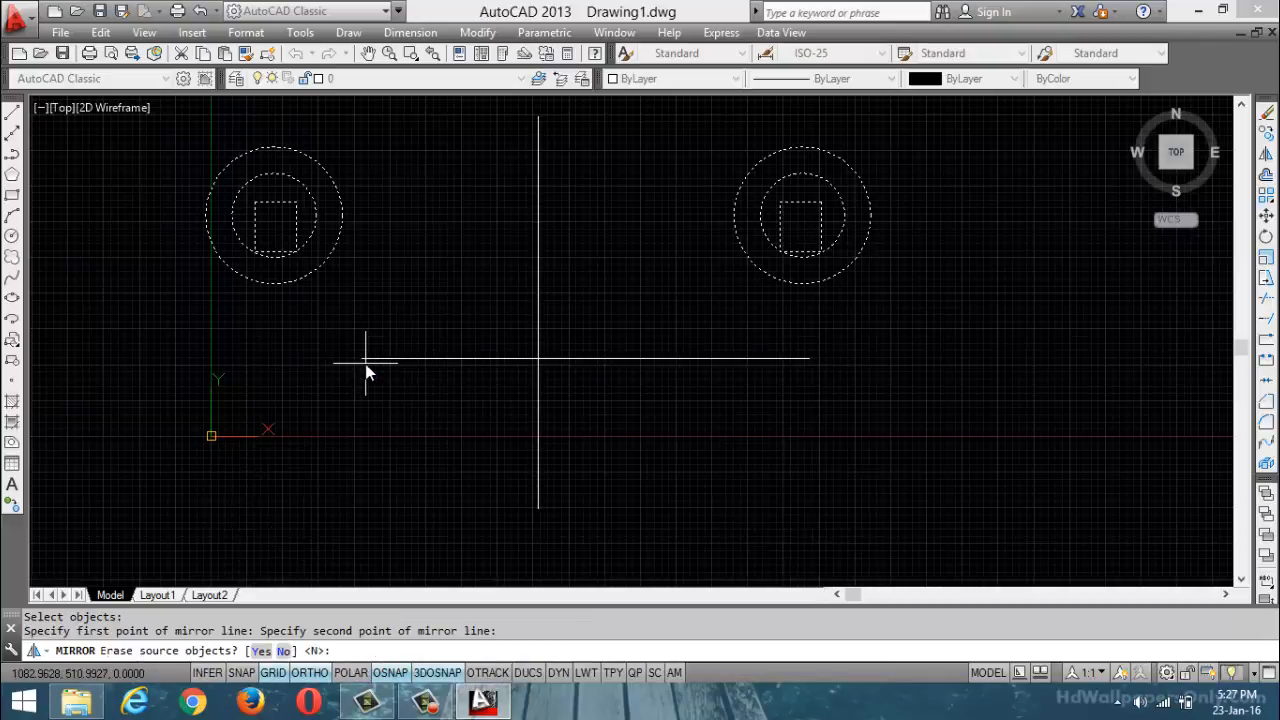
{"action": "key", "text": "Return"}
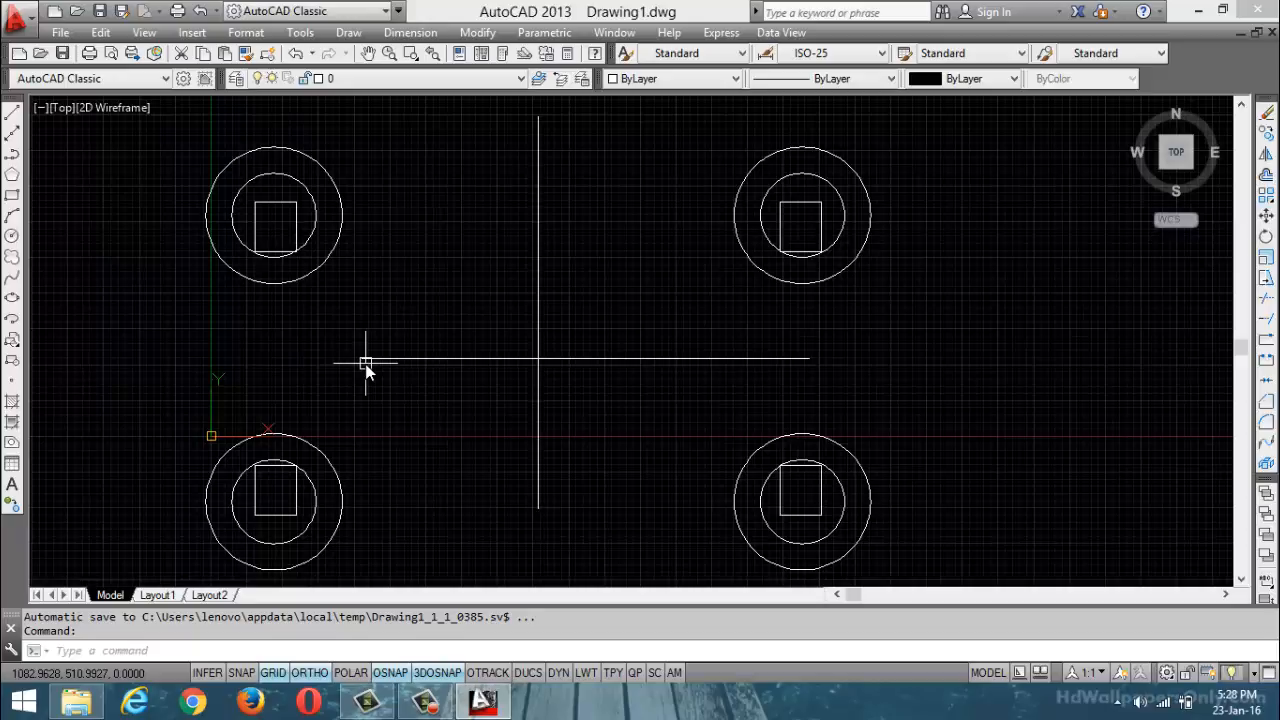
{"action": "left_click", "coordinate": [425, 702]}
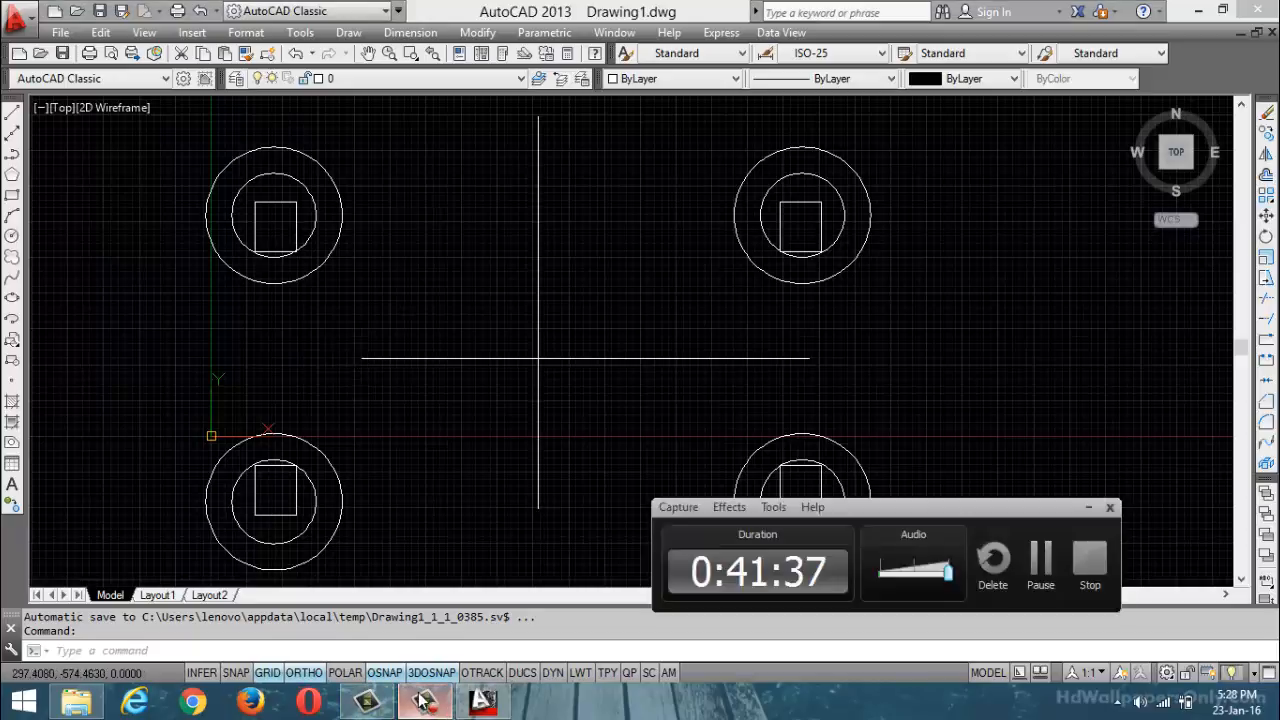
{"action": "left_click", "coordinate": [1087, 506]}
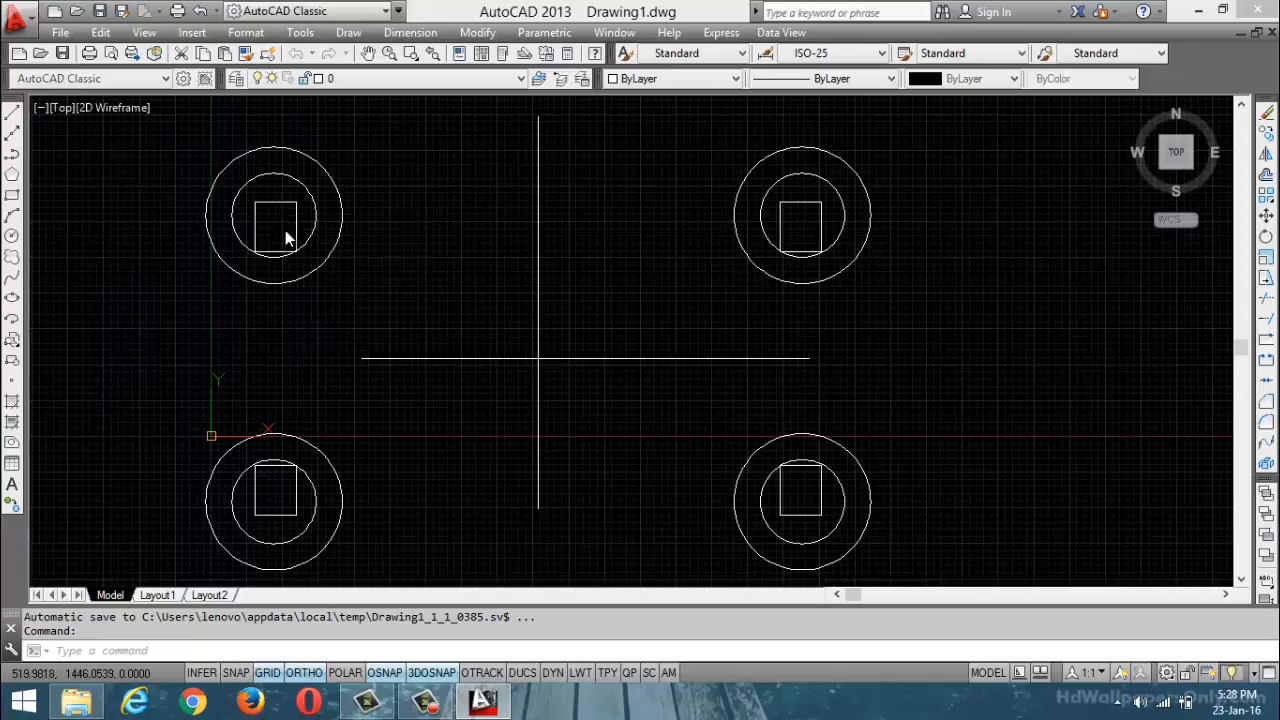
Undo both mirror operations, leaving only the original circles, the rectangle and the two lines
{"action": "key", "text": "ctrl+a"}
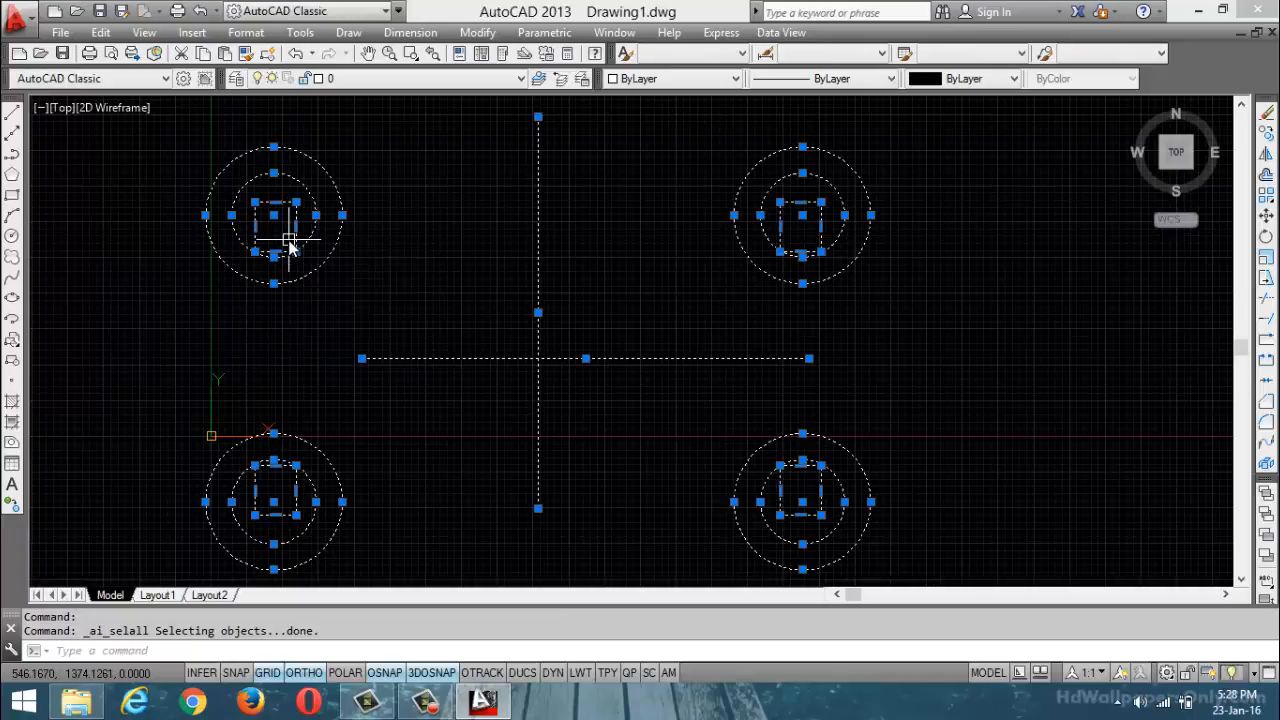
{"action": "key", "text": "Escape"}
{"action": "key", "text": "ctrl+z"}
{"action": "key", "text": "ctrl+z"}
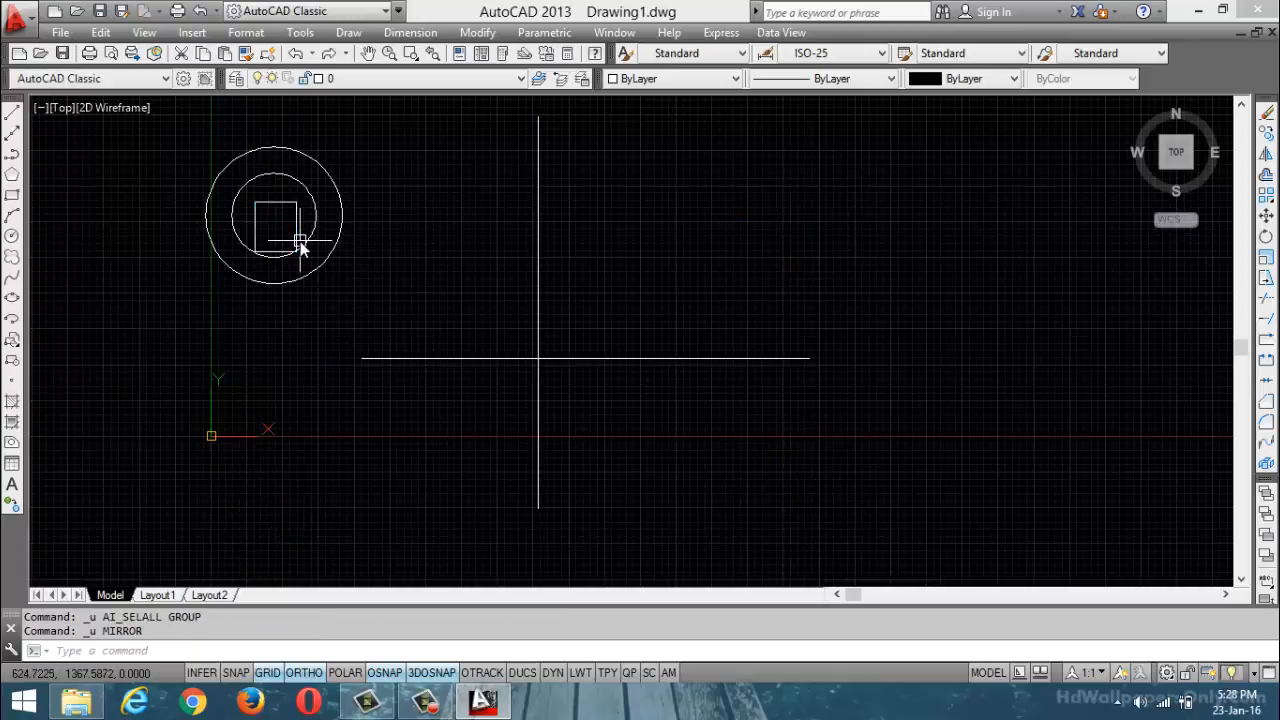
{"action": "key", "text": "ctrl+z"}
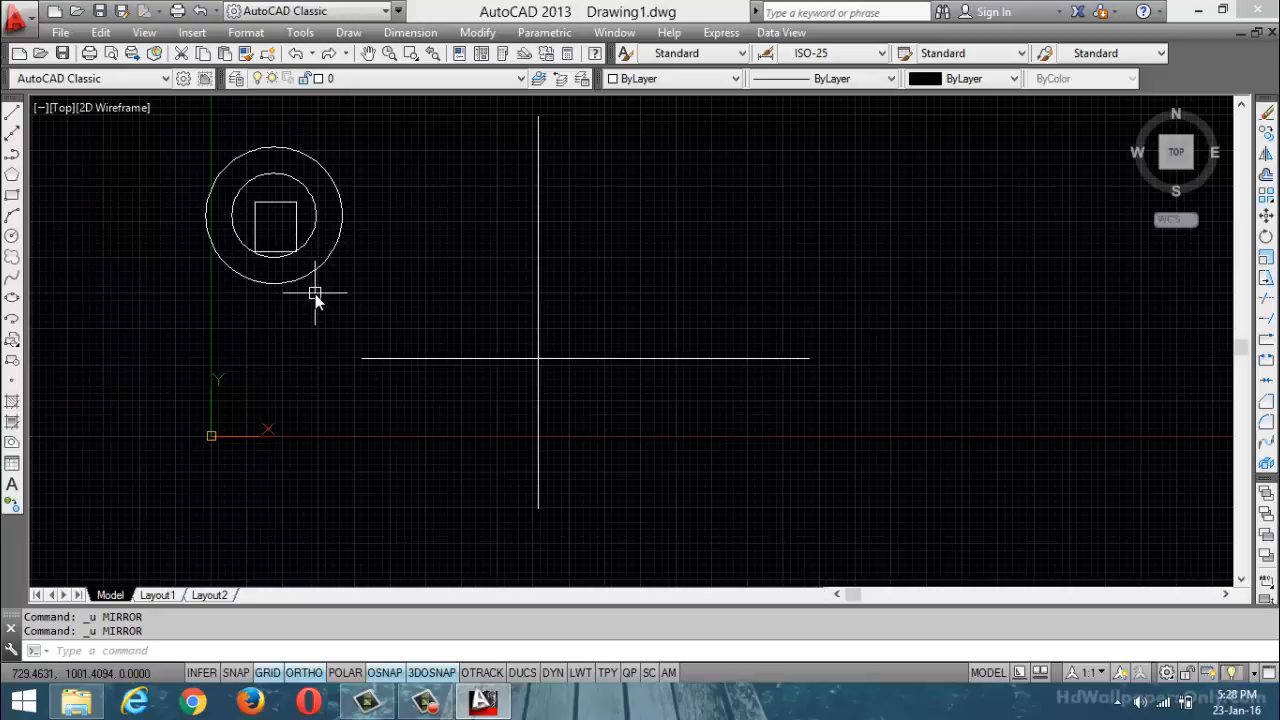
Mirror the two circles and the rectangle across the vertical line, erasing the source objects
{"action": "type", "text": "MI"}
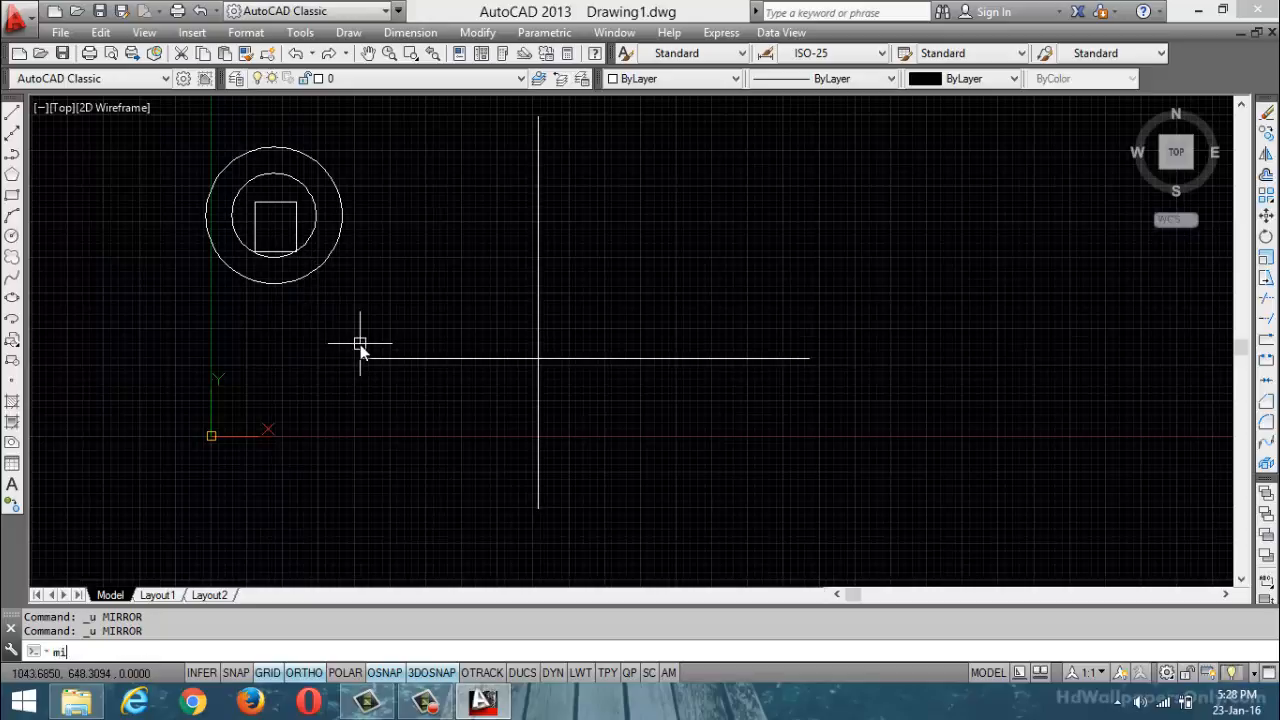
{"action": "key", "text": "Return"}
{"action": "left_click", "coordinate": [164, 144]}
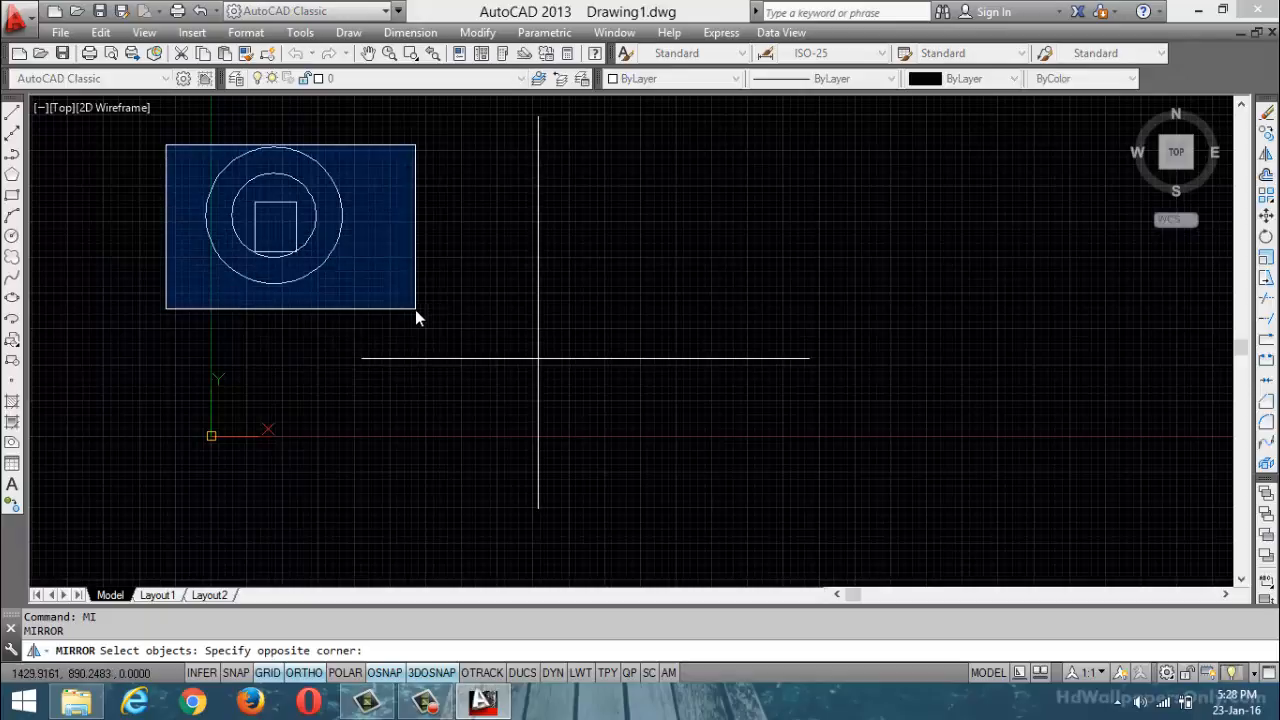
{"action": "left_click", "coordinate": [414, 310]}
{"action": "key", "text": "Return"}
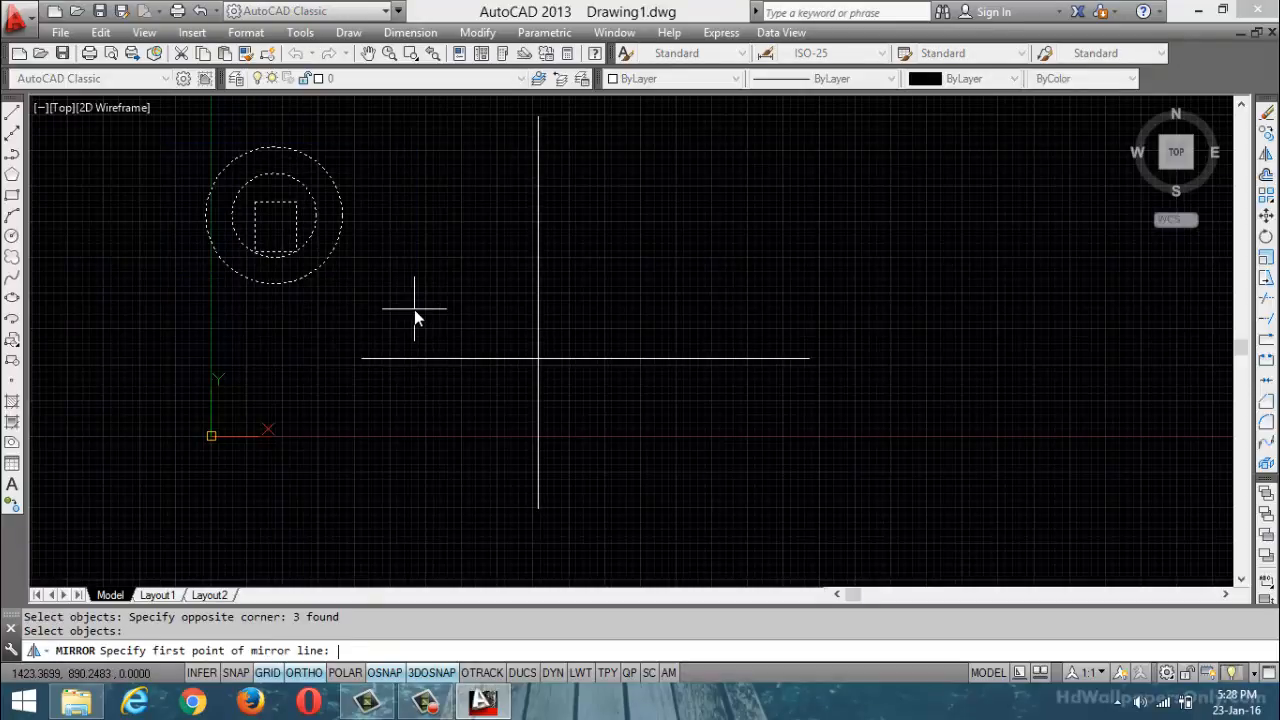
{"action": "left_click", "coordinate": [547, 124]}
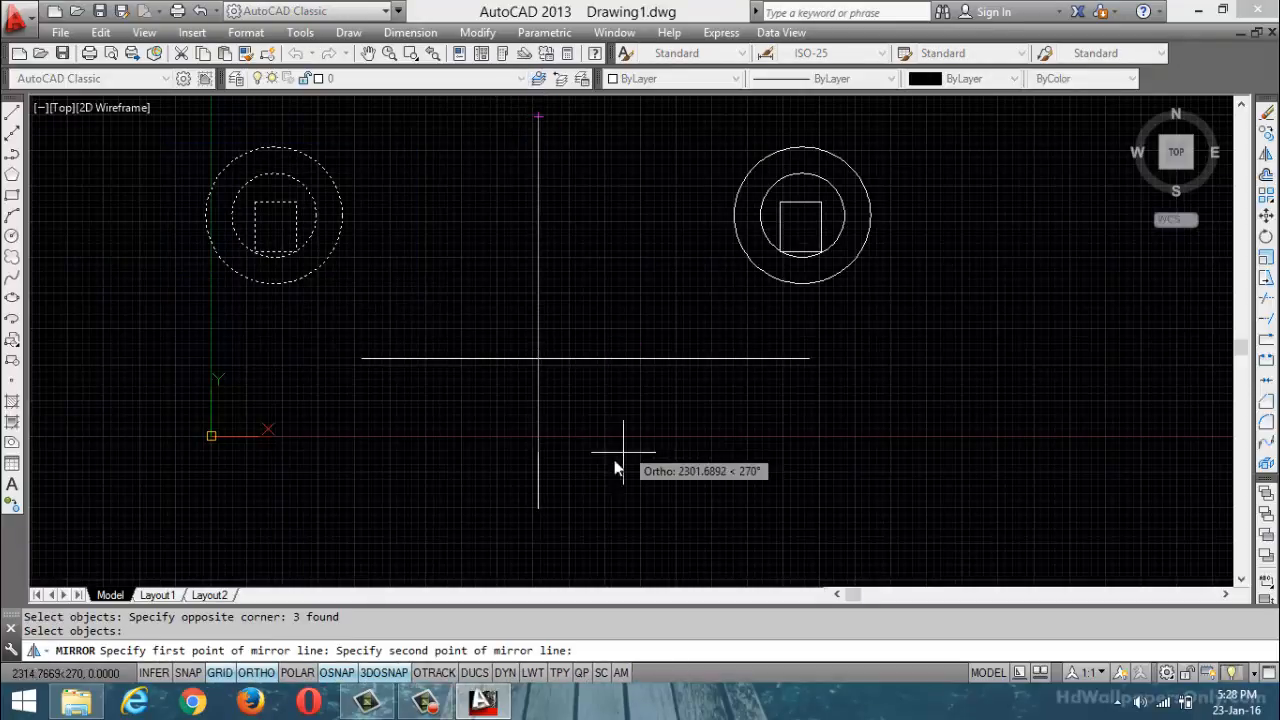
{"action": "left_click", "coordinate": [541, 511]}
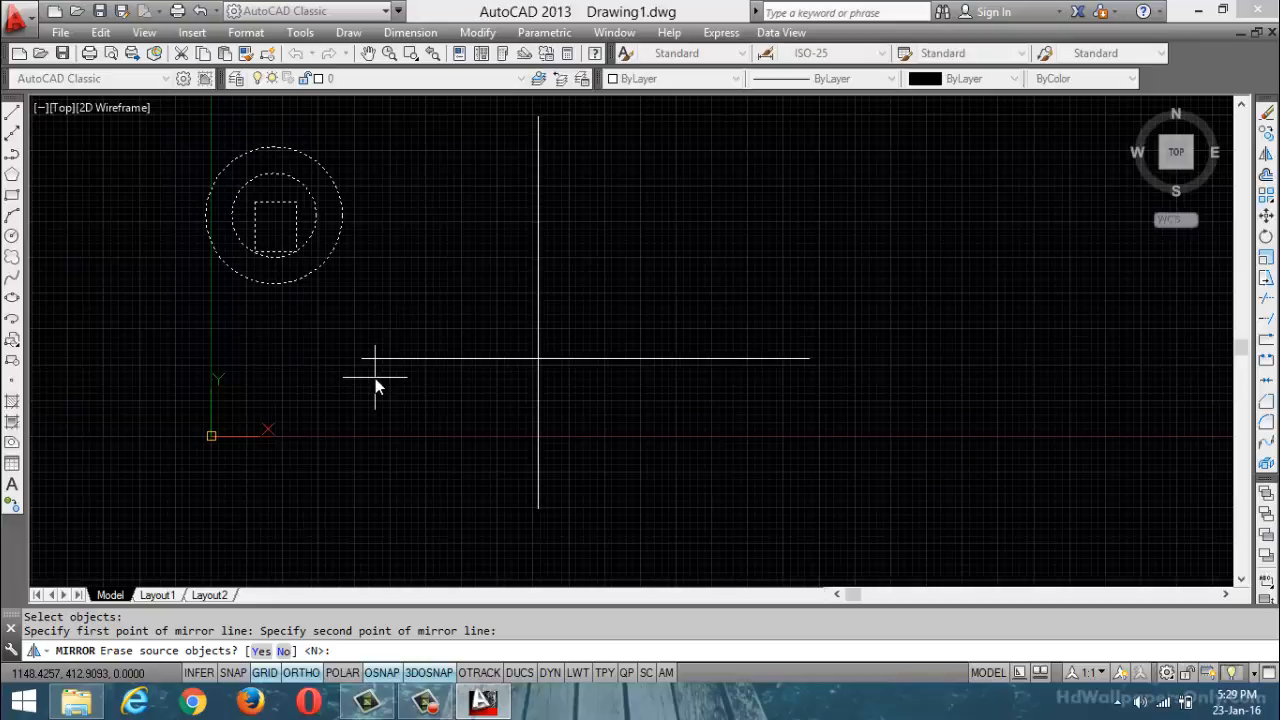
{"action": "left_click", "coordinate": [260, 651]}
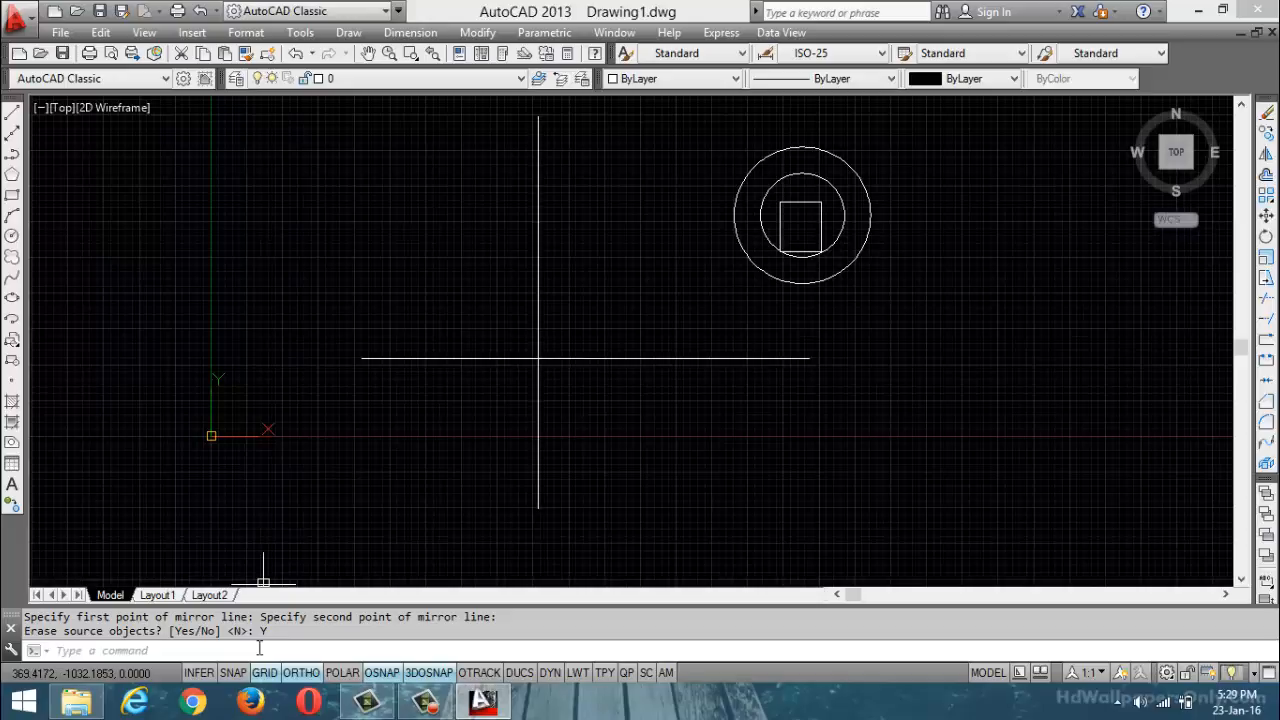
Mirror the circle-and-rectangle group back to the left side of the vertical line between its endpoints, erasing the source objects
{"action": "type", "text": "mi"}
{"action": "key", "text": "Return"}
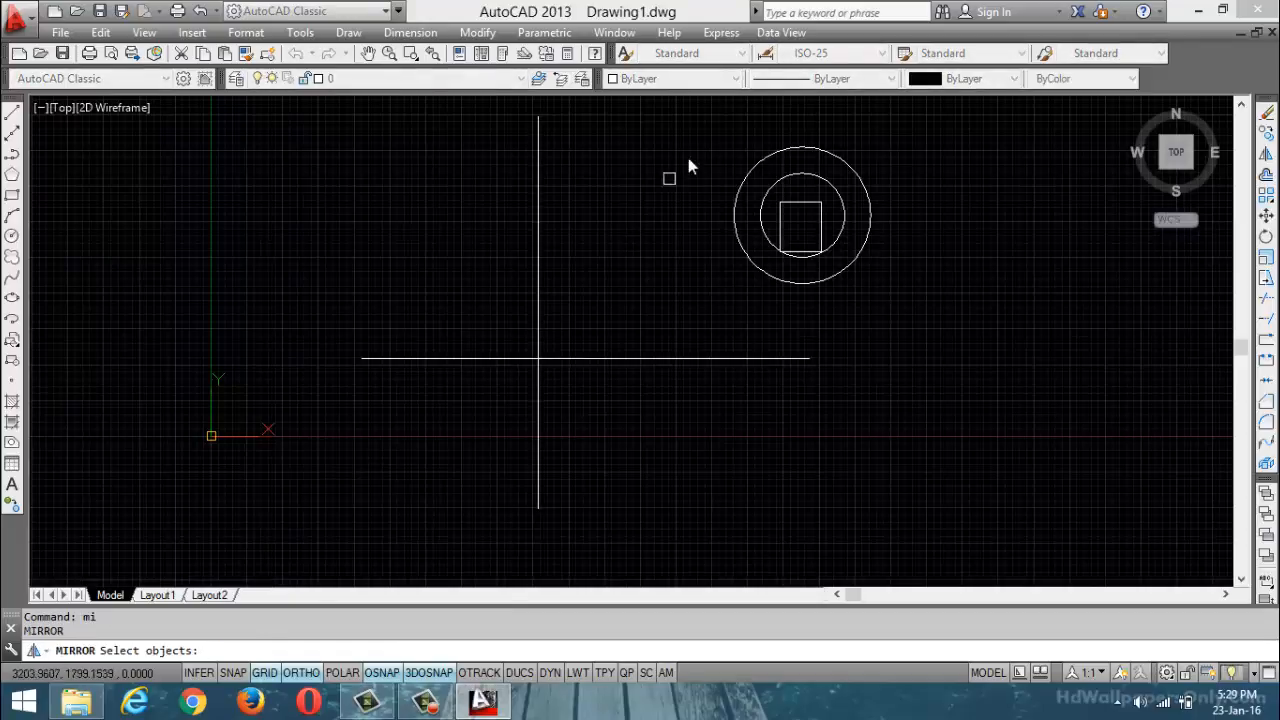
{"action": "left_click", "coordinate": [708, 128]}
{"action": "left_click", "coordinate": [988, 320]}
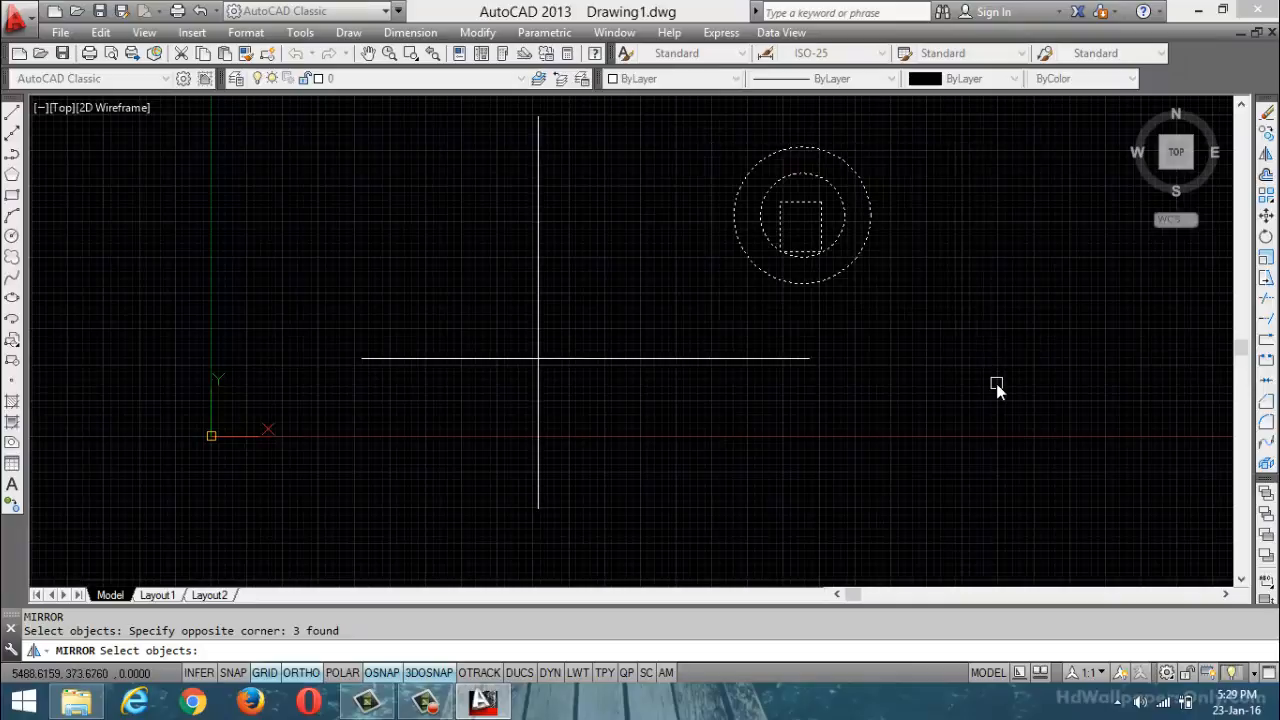
{"action": "key", "text": "Return"}
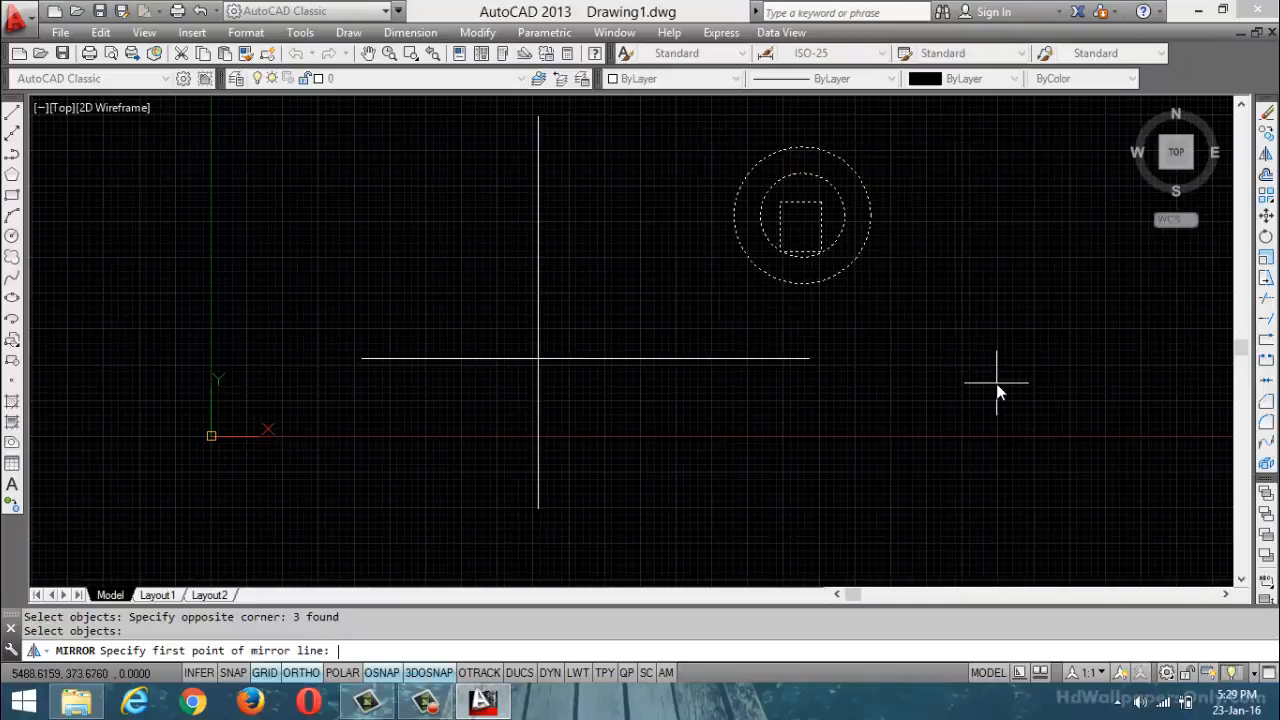
{"action": "left_click", "coordinate": [538, 117]}
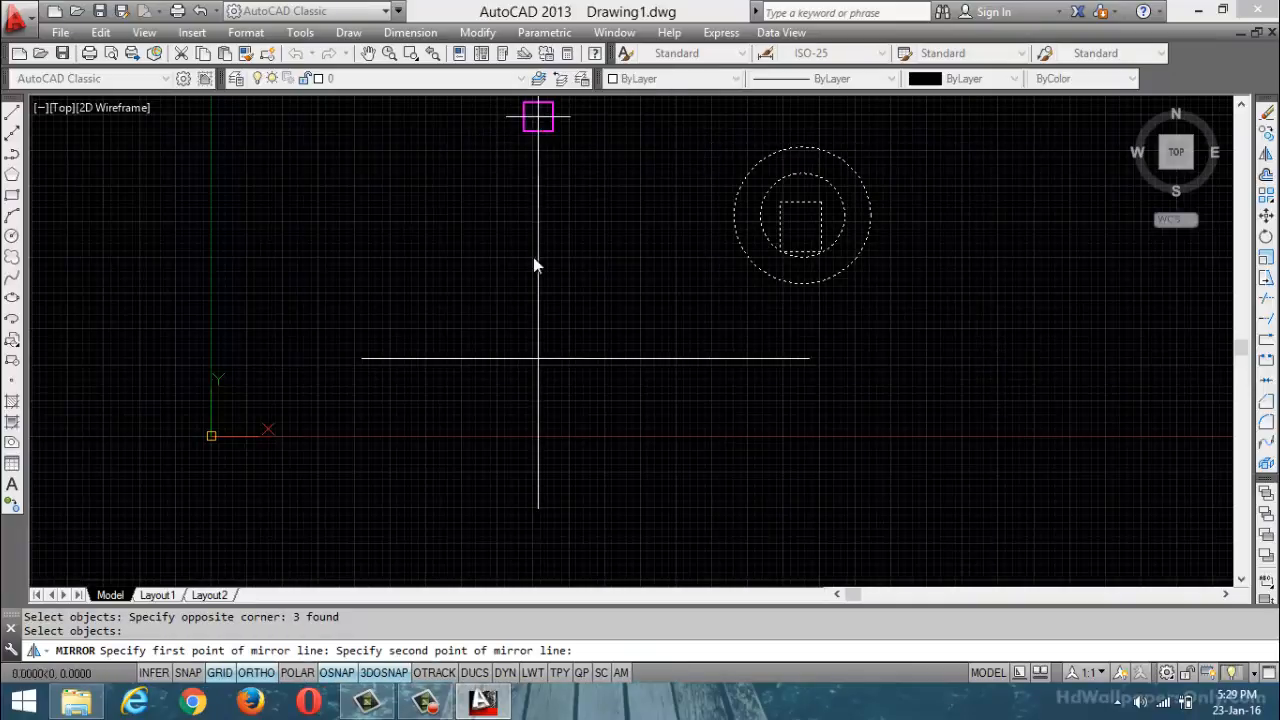
{"action": "left_click", "coordinate": [538, 508]}
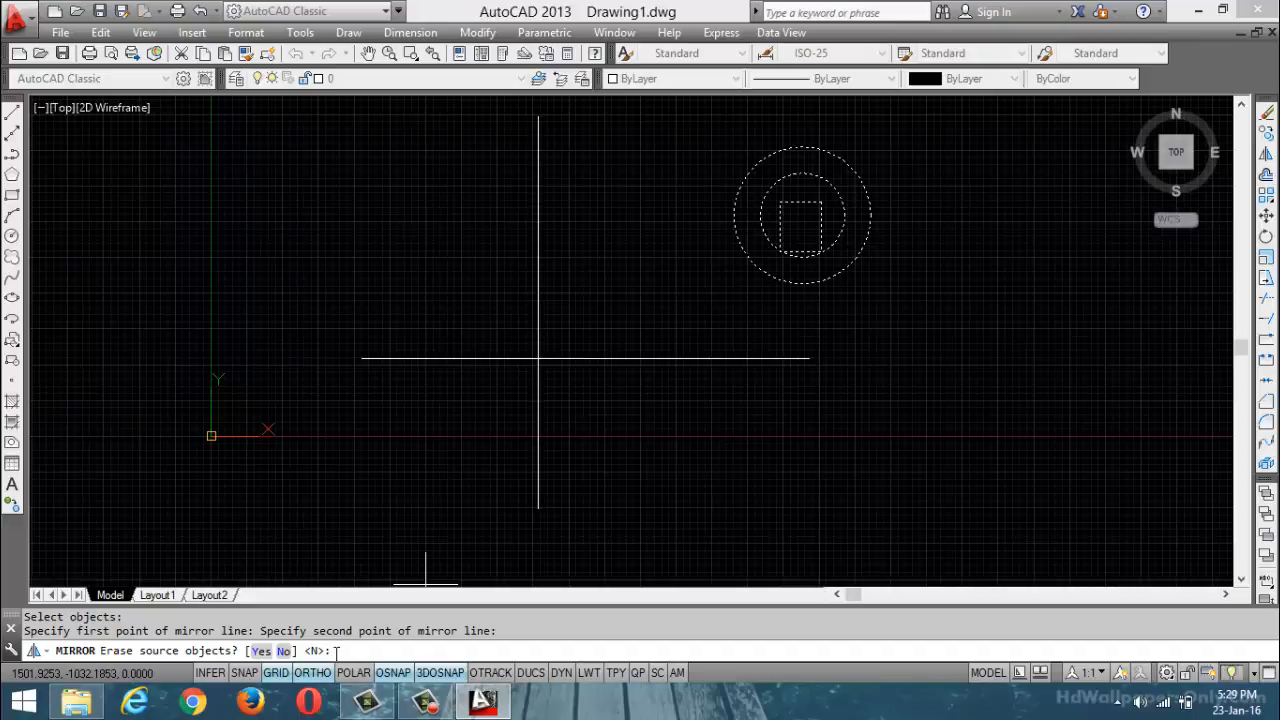
{"action": "left_click", "coordinate": [262, 651]}
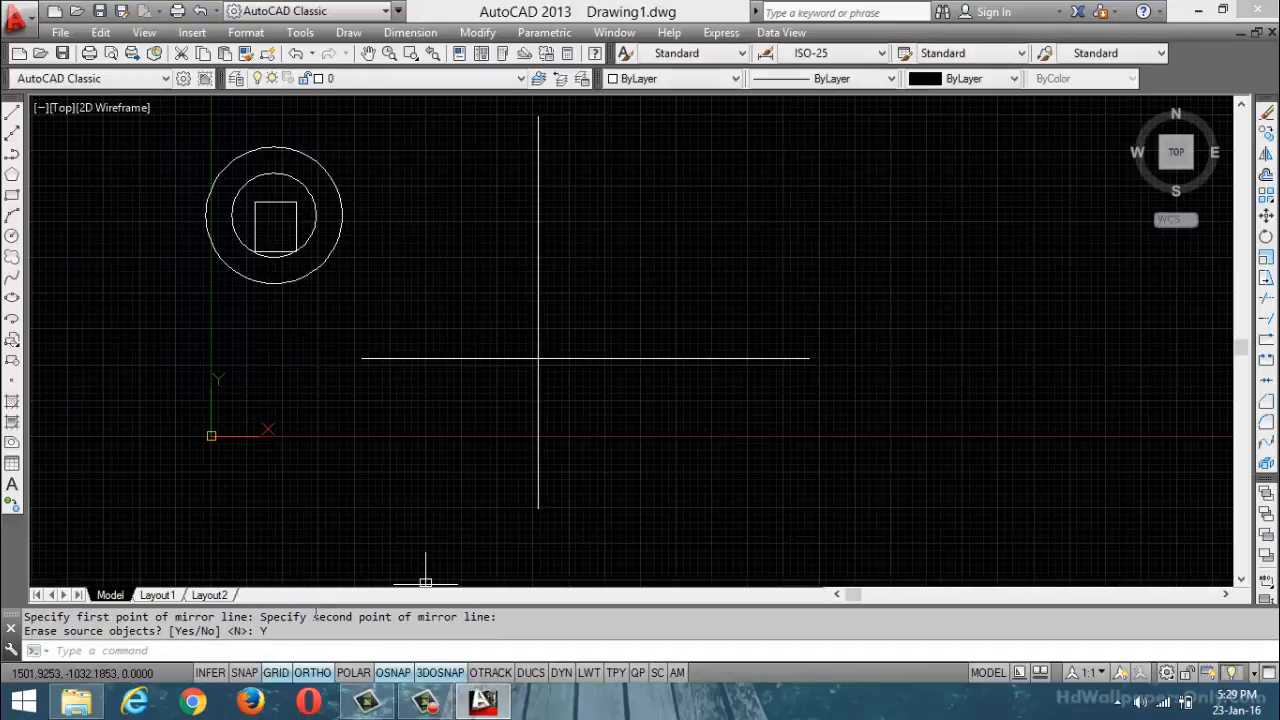
Mirror the two circles and the rectangle to the right side of the vertical line between its endpoints, keeping the source objects
{"action": "type", "text": "mi"}
{"action": "key", "text": "Return"}
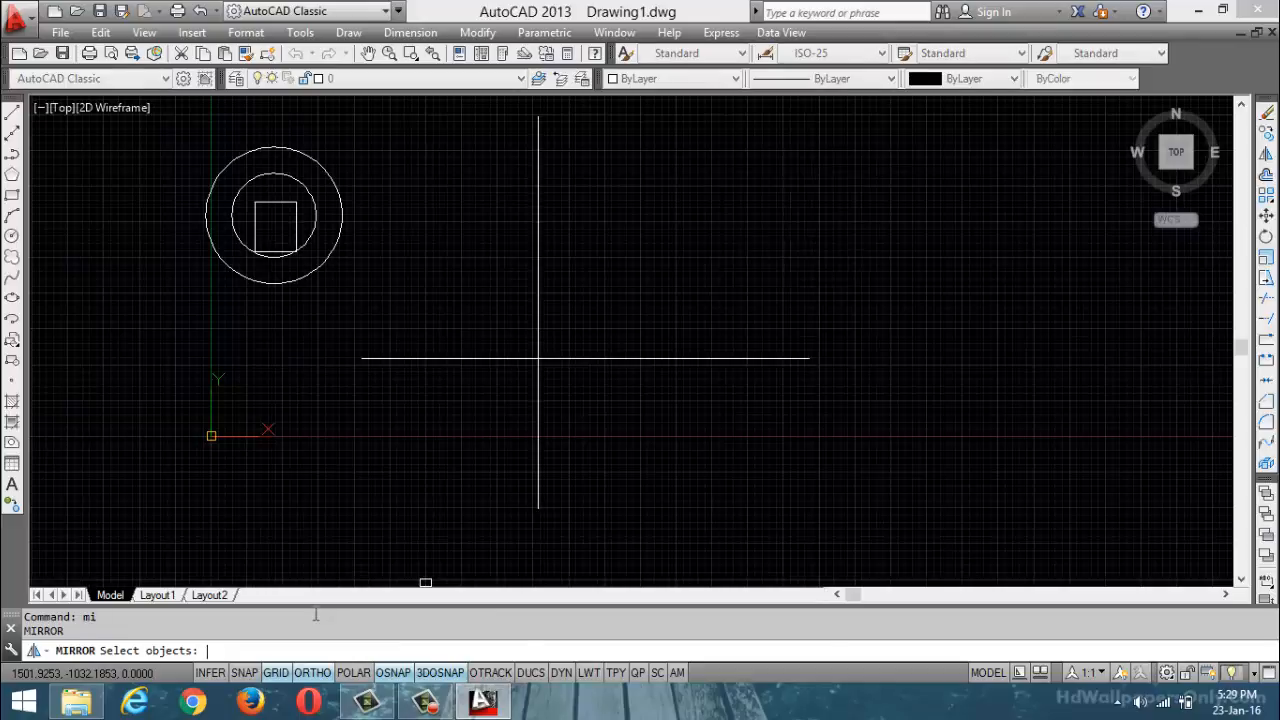
{"action": "left_click", "coordinate": [170, 122]}
{"action": "left_click", "coordinate": [379, 319]}
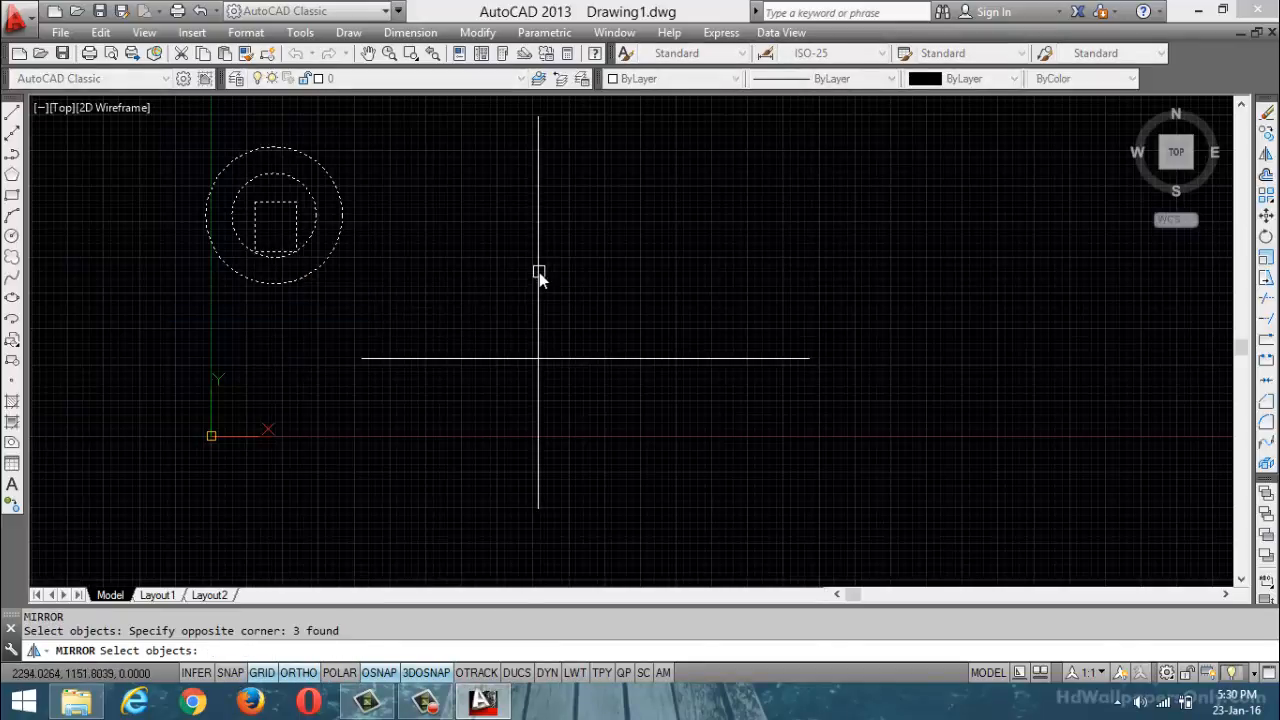
{"action": "key", "text": "Return"}
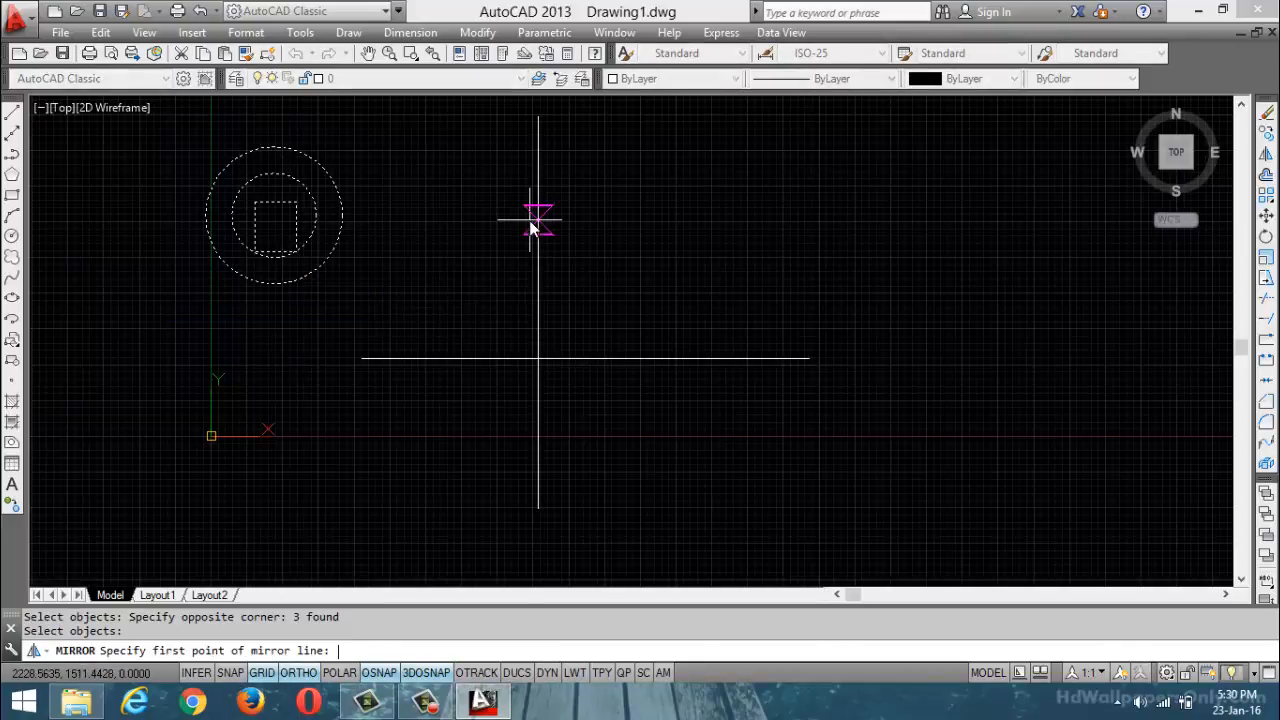
{"action": "left_click", "coordinate": [538, 117]}
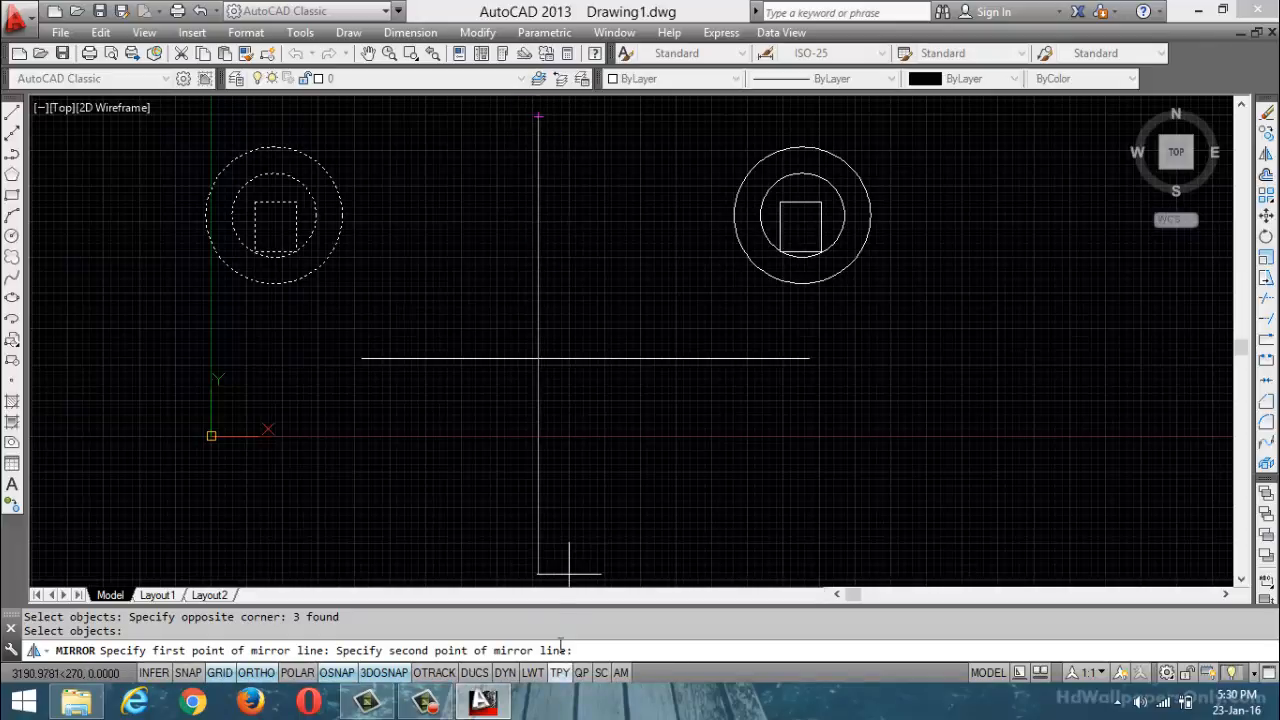
{"action": "left_click", "coordinate": [538, 508]}
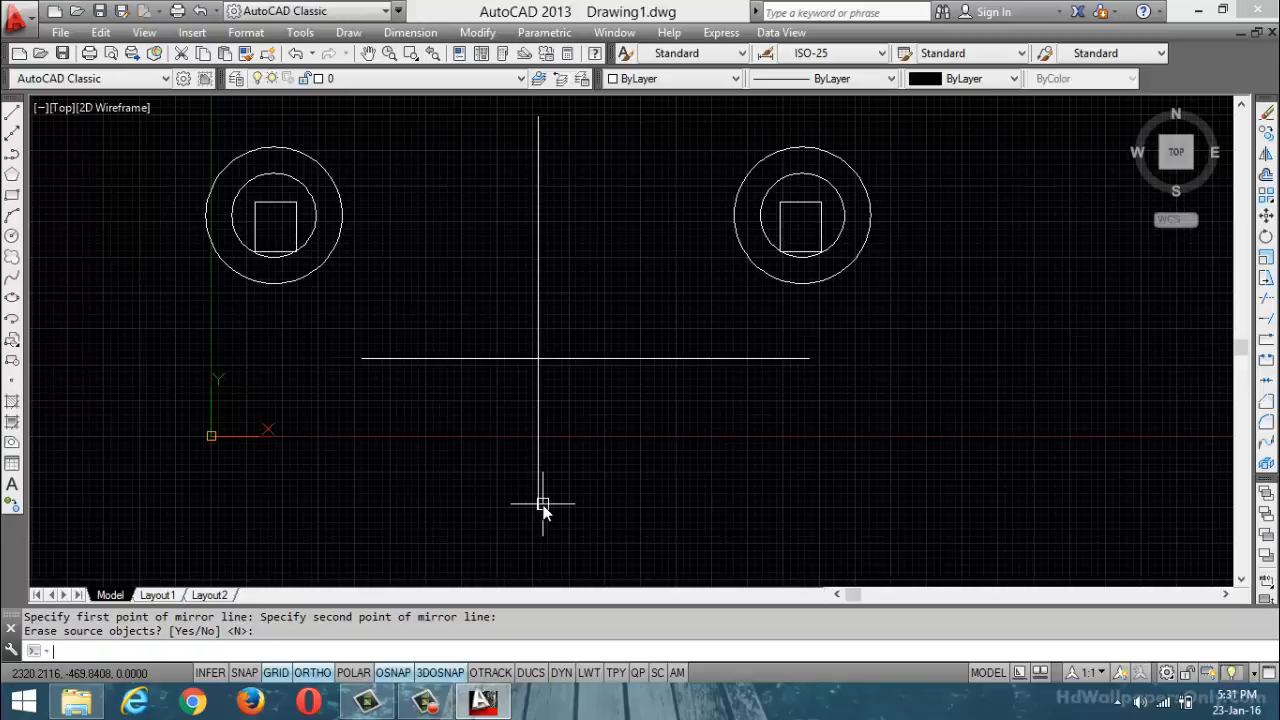
{"action": "key", "text": "Return"}
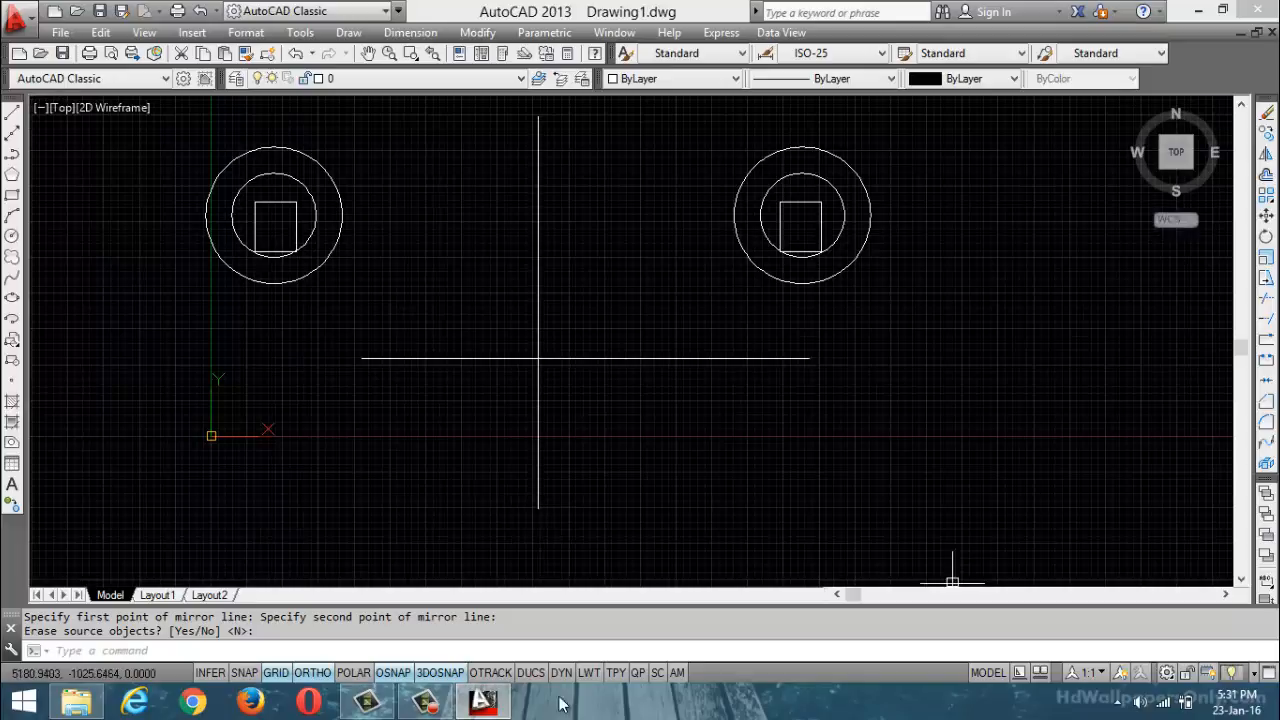
Close AutoCAD without saving the changes to Drawing1.dwg
{"action": "left_click", "coordinate": [1257, 9]}
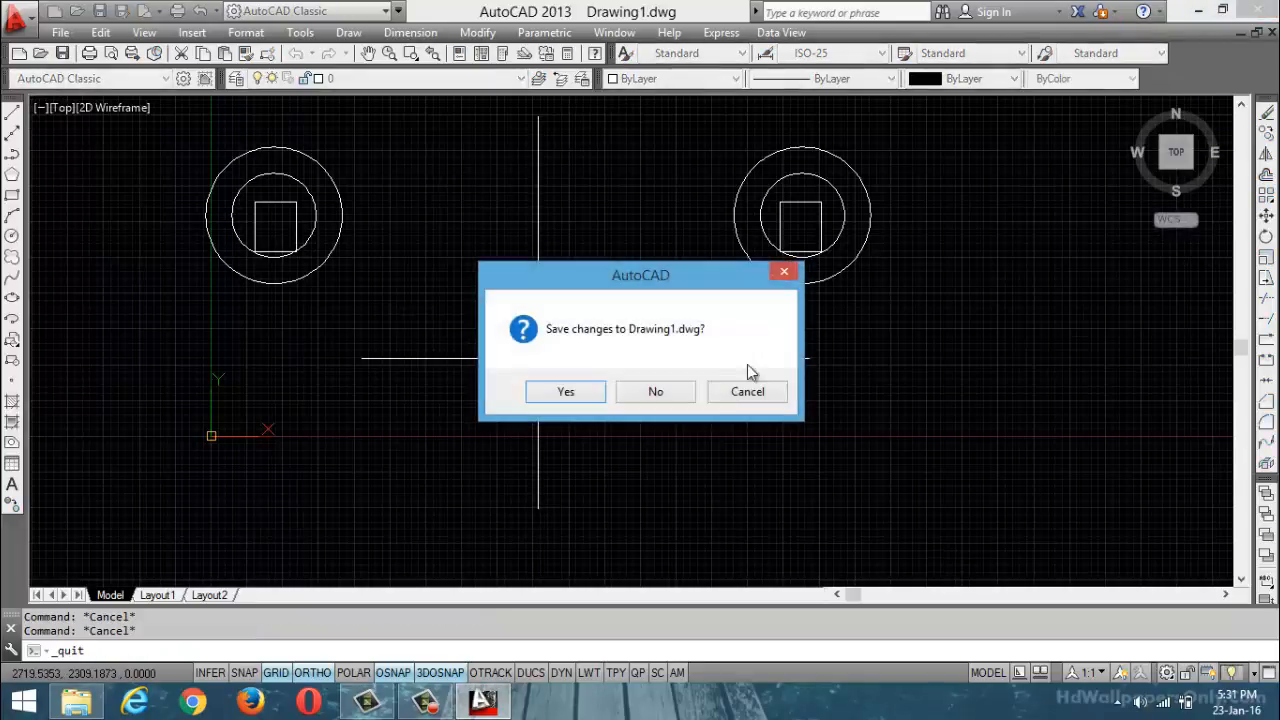
{"action": "left_click", "coordinate": [673, 399]}
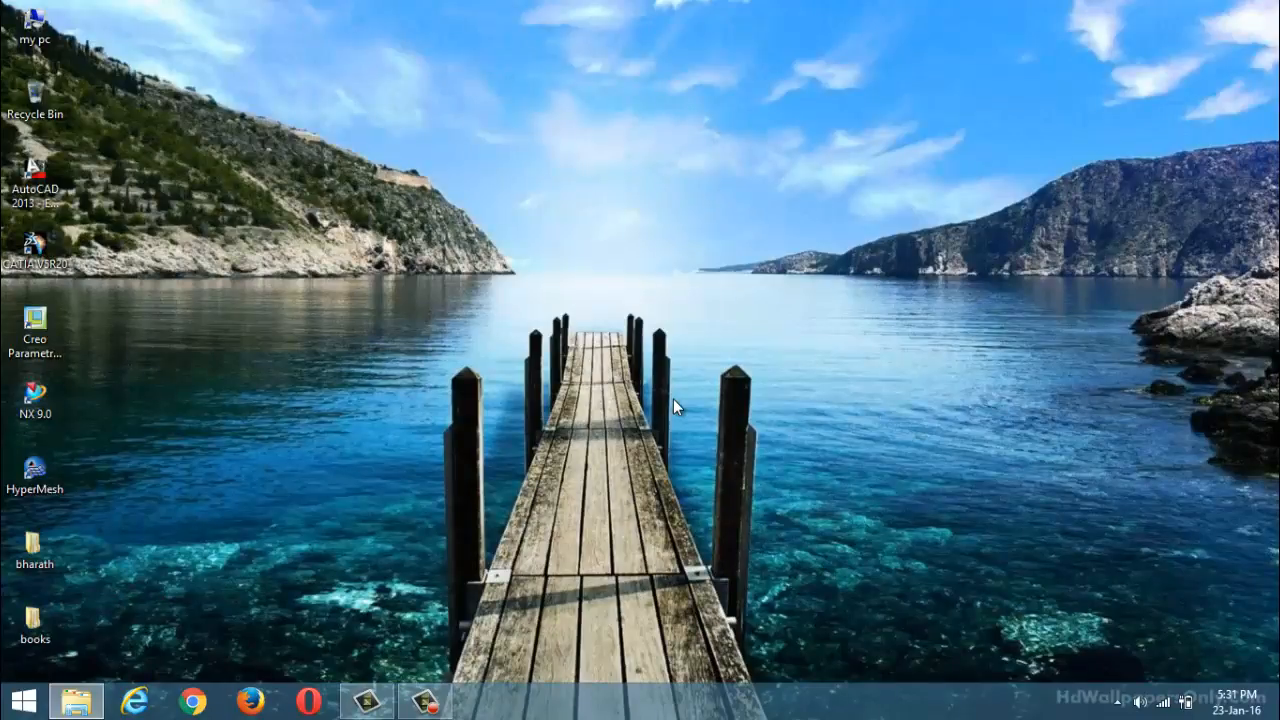
{"action": "left_click", "coordinate": [425, 700]}
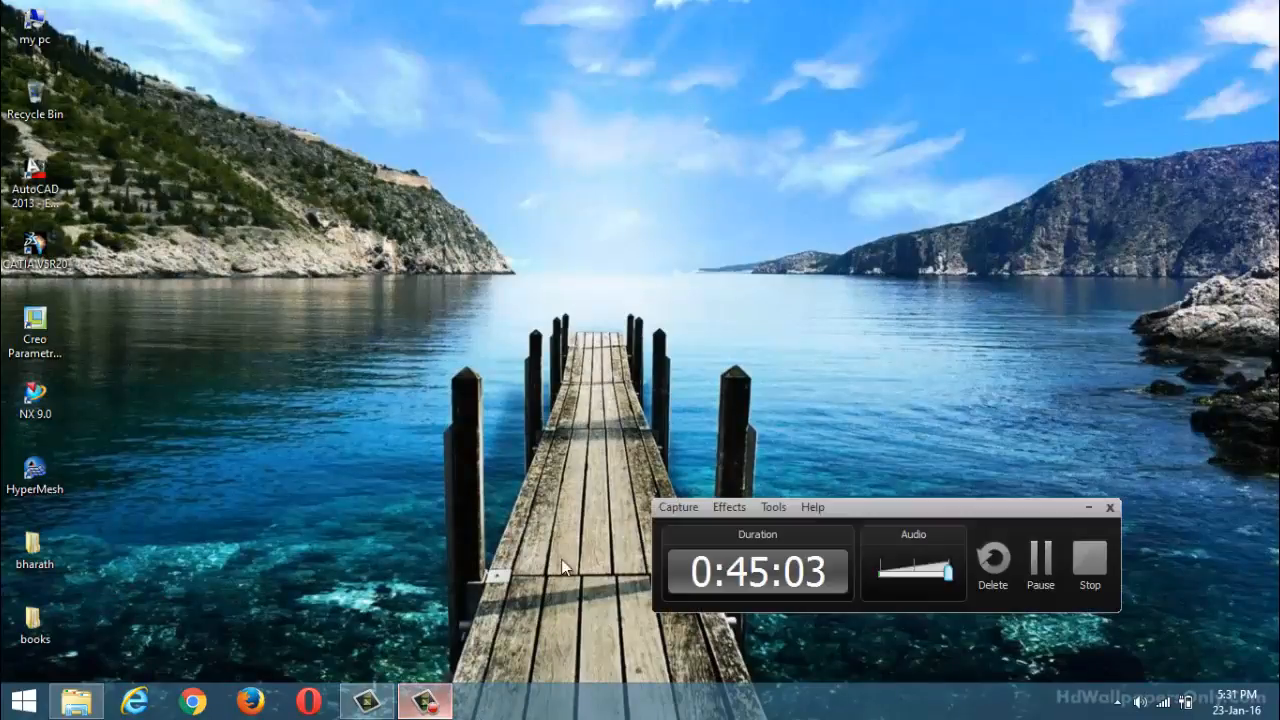